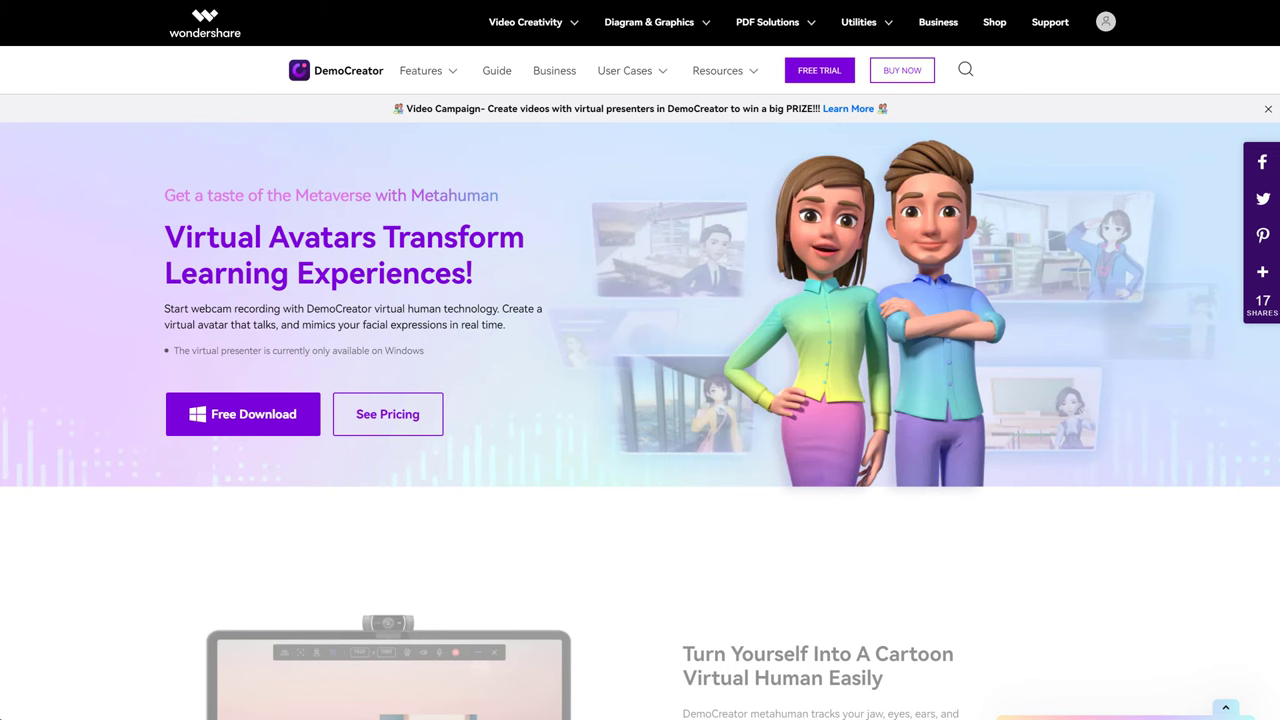
# Step: Preview the Classroom, Presentation and Gaming presenter scenes, then download and launch DemoCreator
pyautogui.scroll(-6, 640, 400)
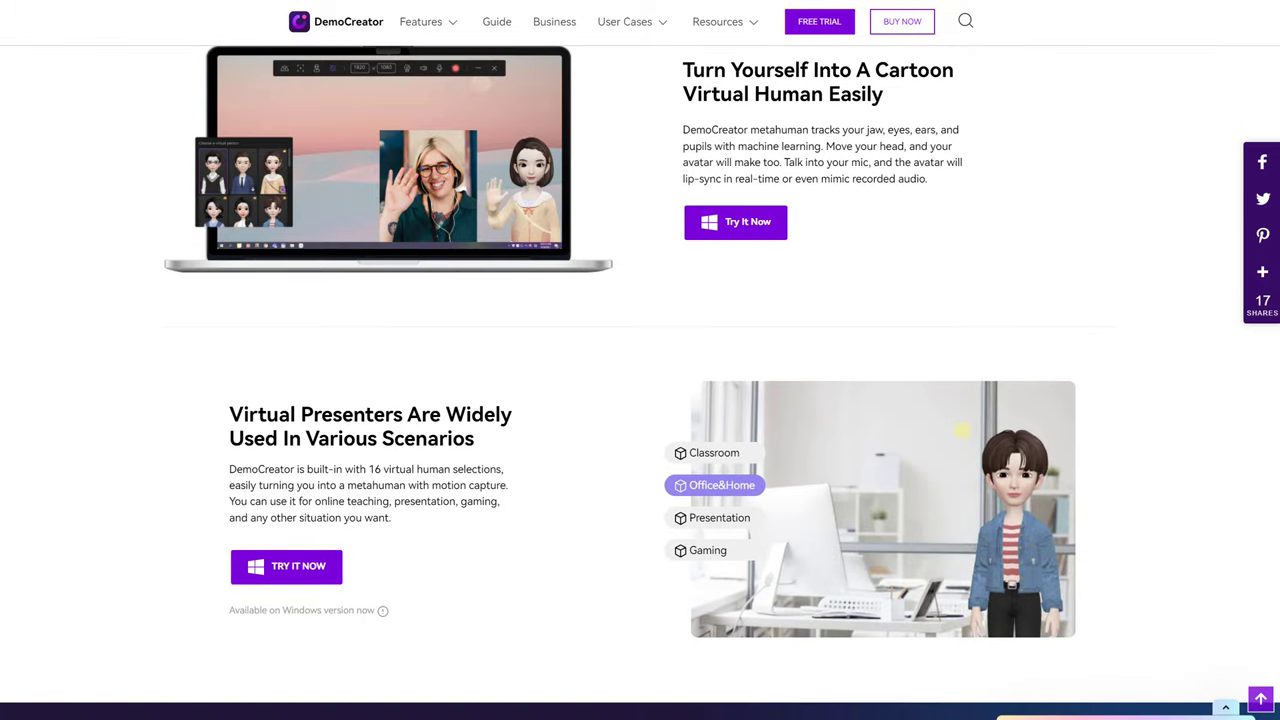
pyautogui.click(748, 454)
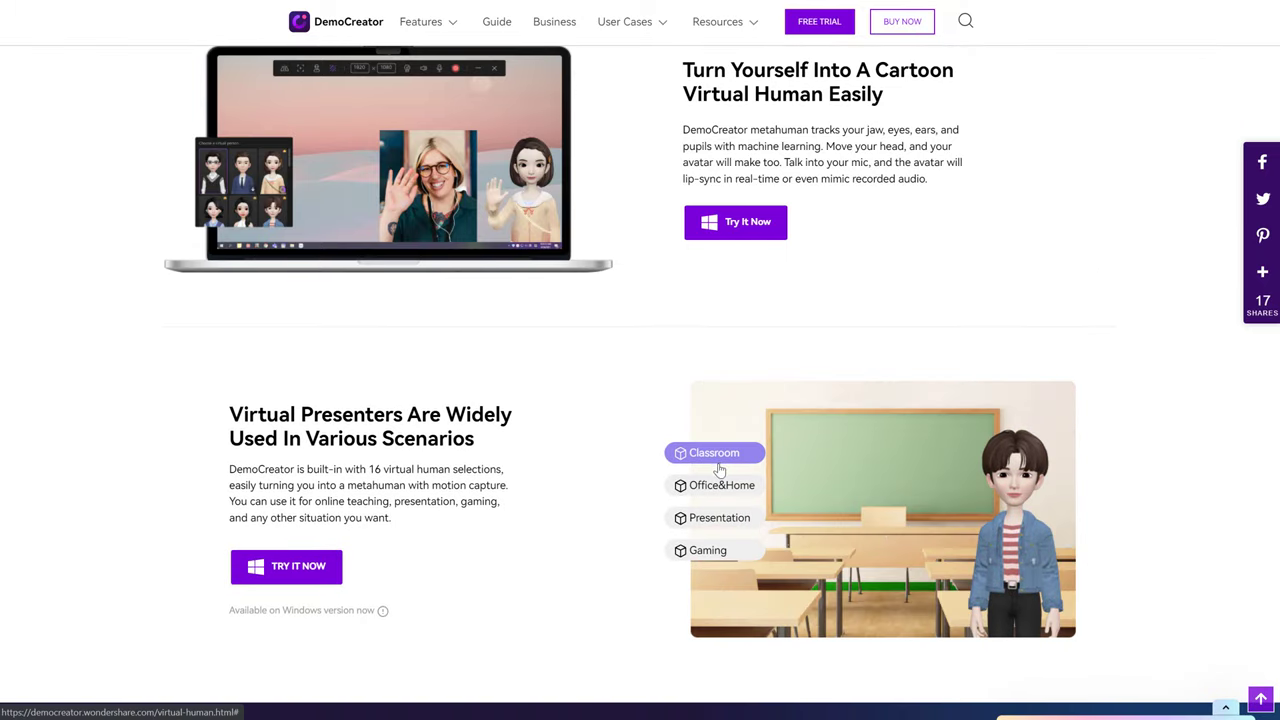
pyautogui.click(705, 520)
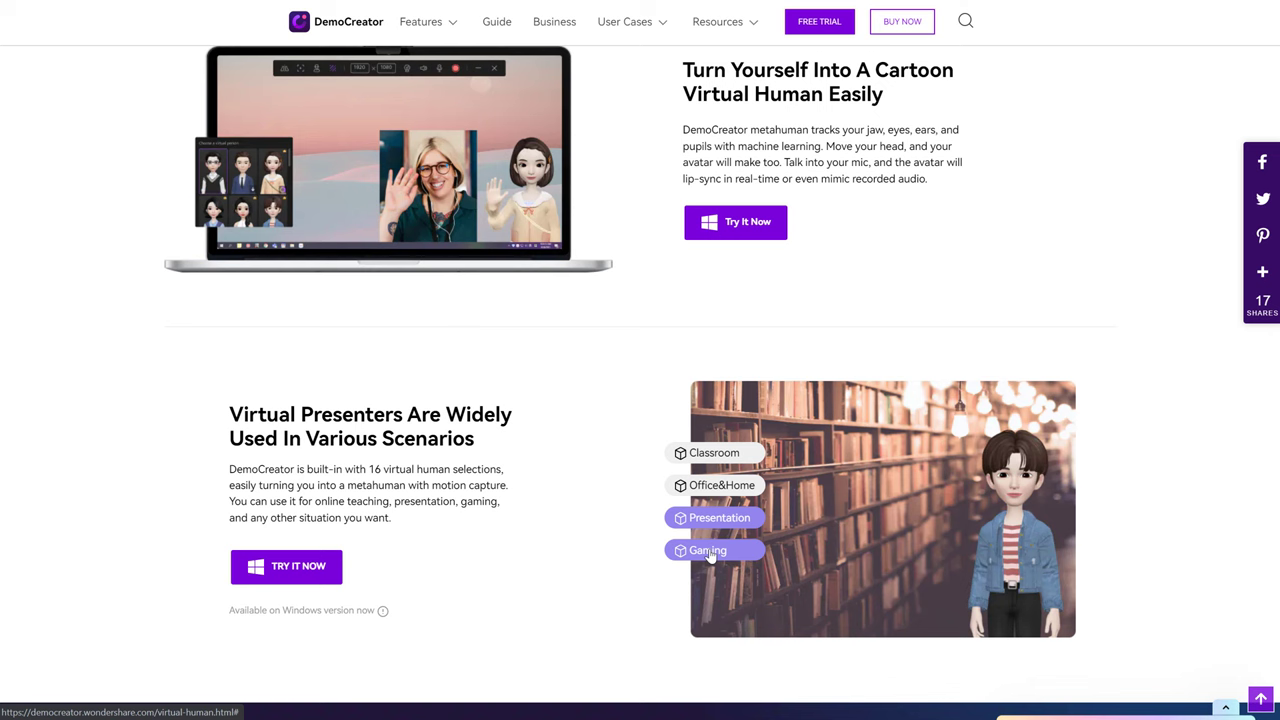
pyautogui.click(710, 553)
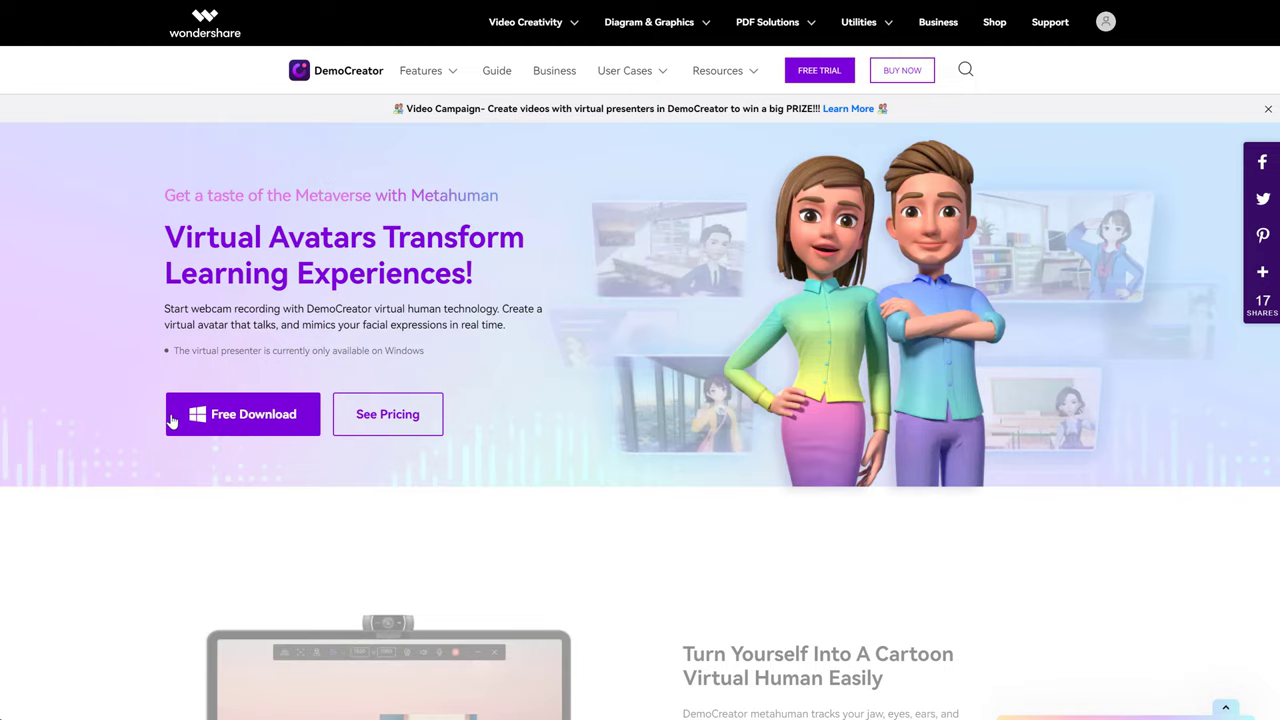
pyautogui.click(190, 420)
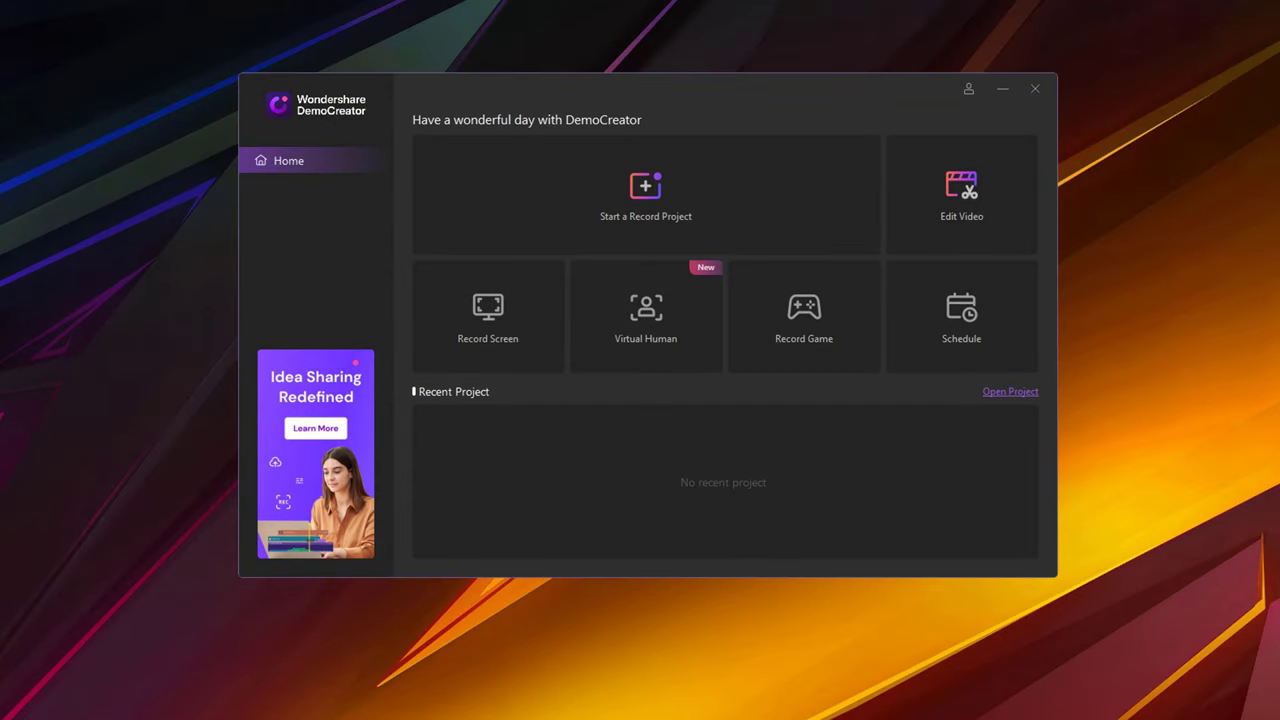
# Step: Record a virtual human clip with the cartoon avatar on a brick wall backdrop and open it in the editor
pyautogui.click(666, 337)
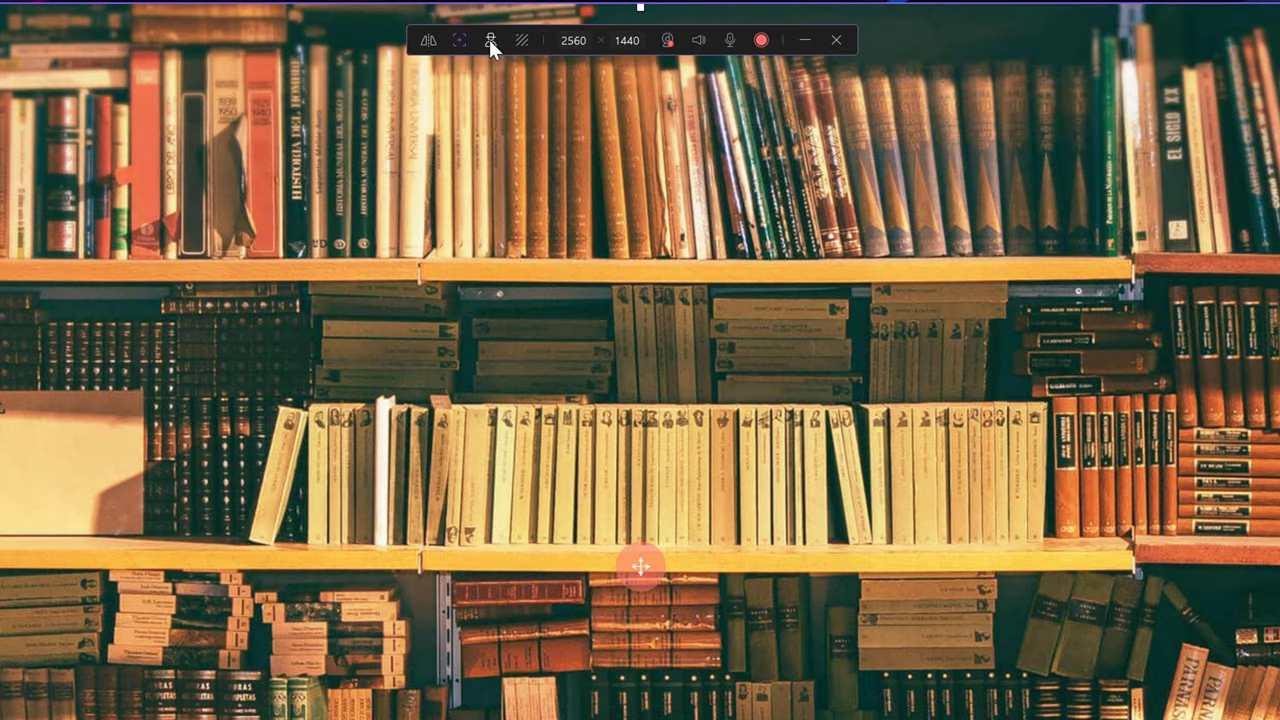
pyautogui.click(489, 39)
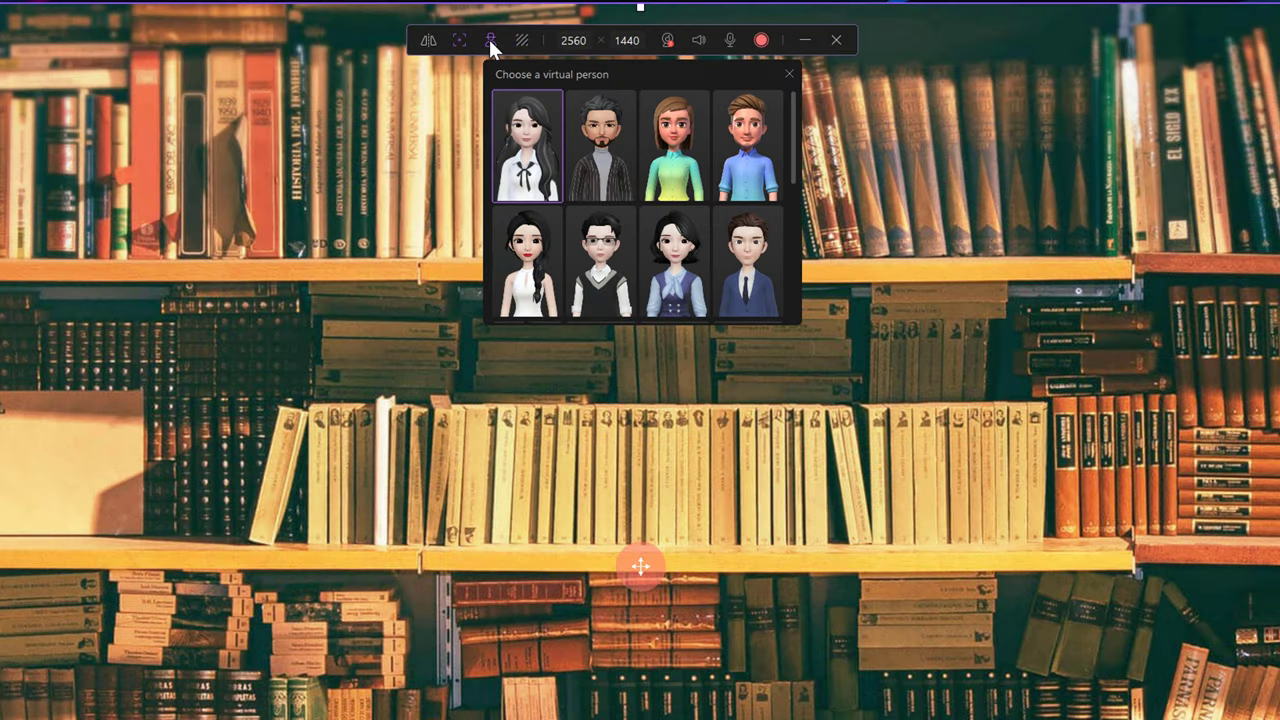
pyautogui.moveTo(793, 123); pyautogui.dragTo(801, 275)
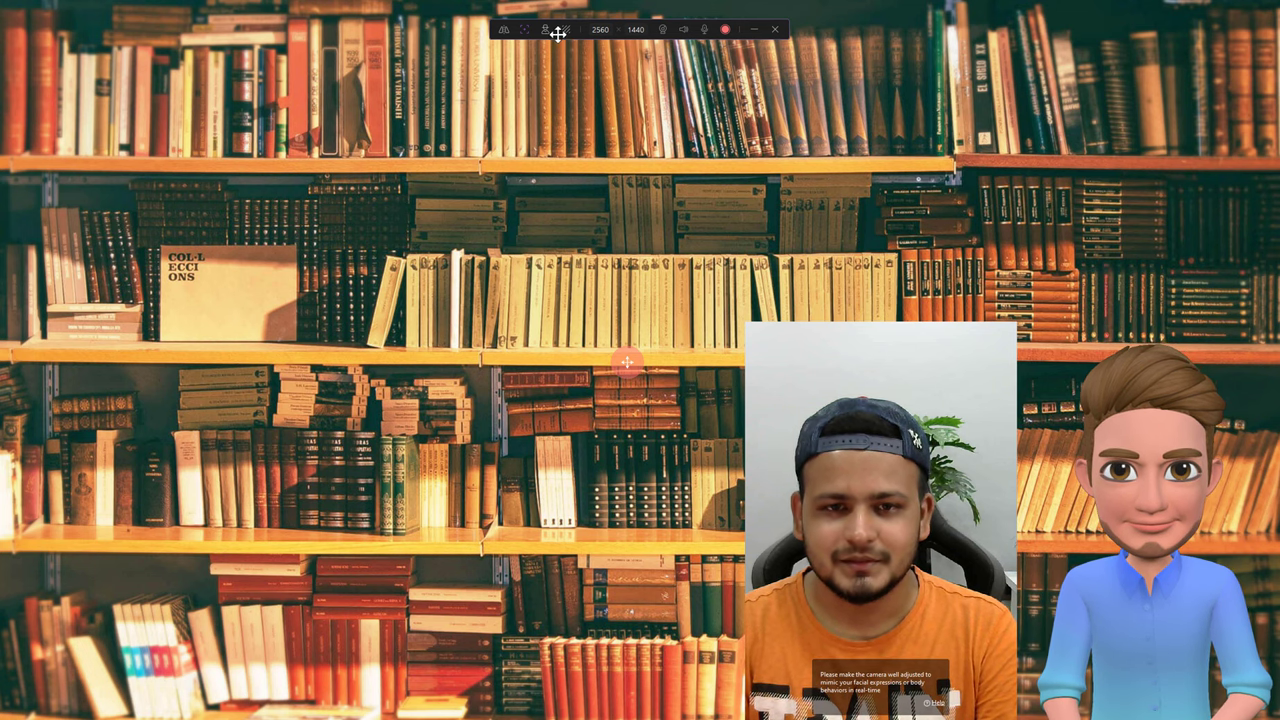
pyautogui.click(566, 29)
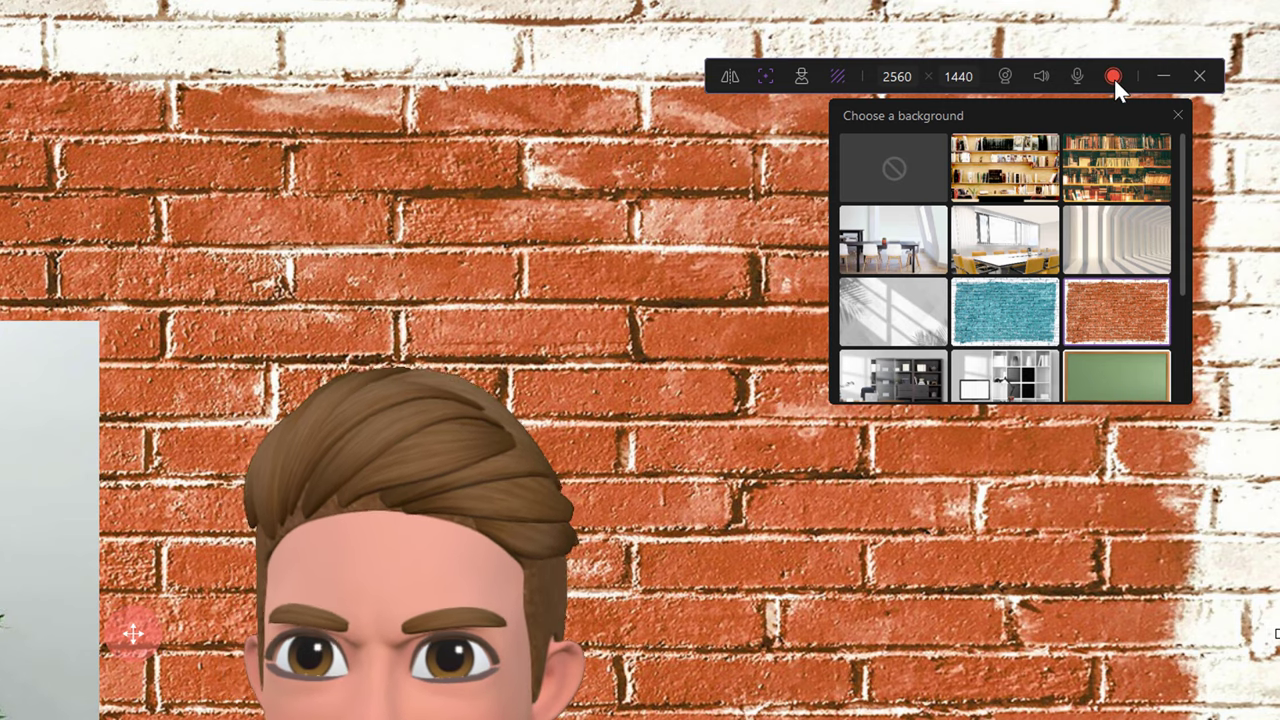
pyautogui.click(1112, 87)
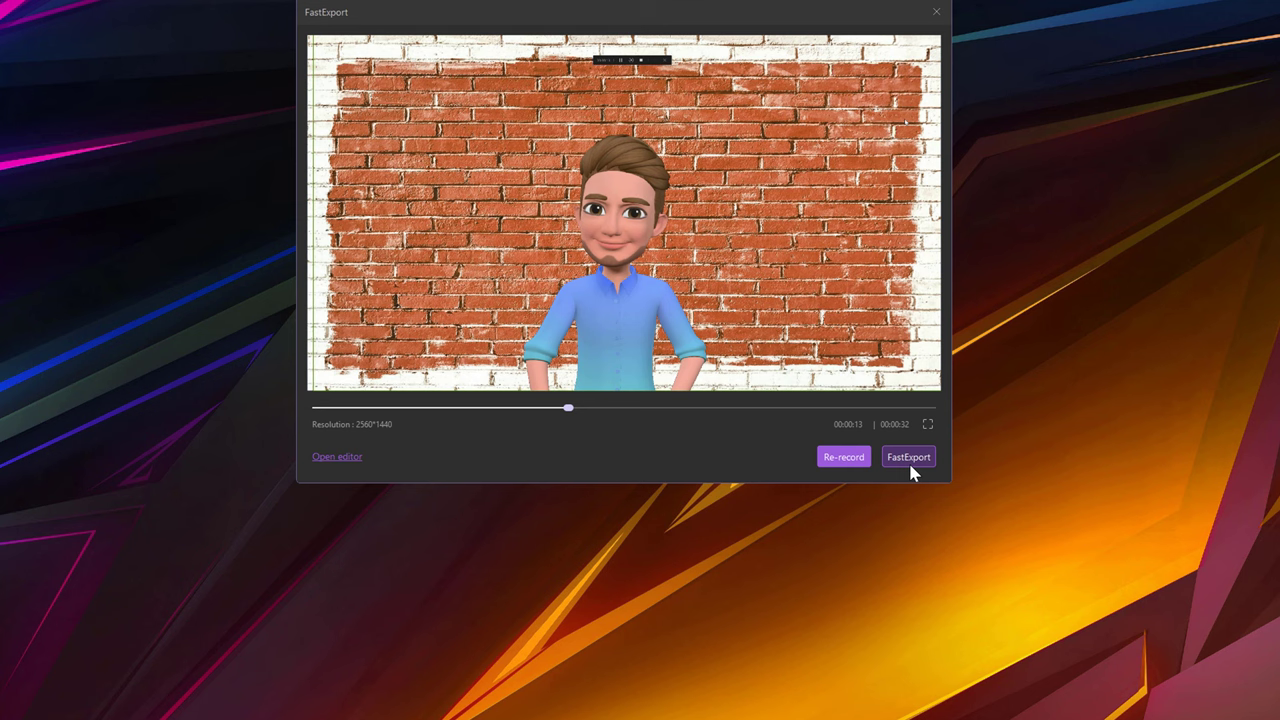
pyautogui.click(352, 459)
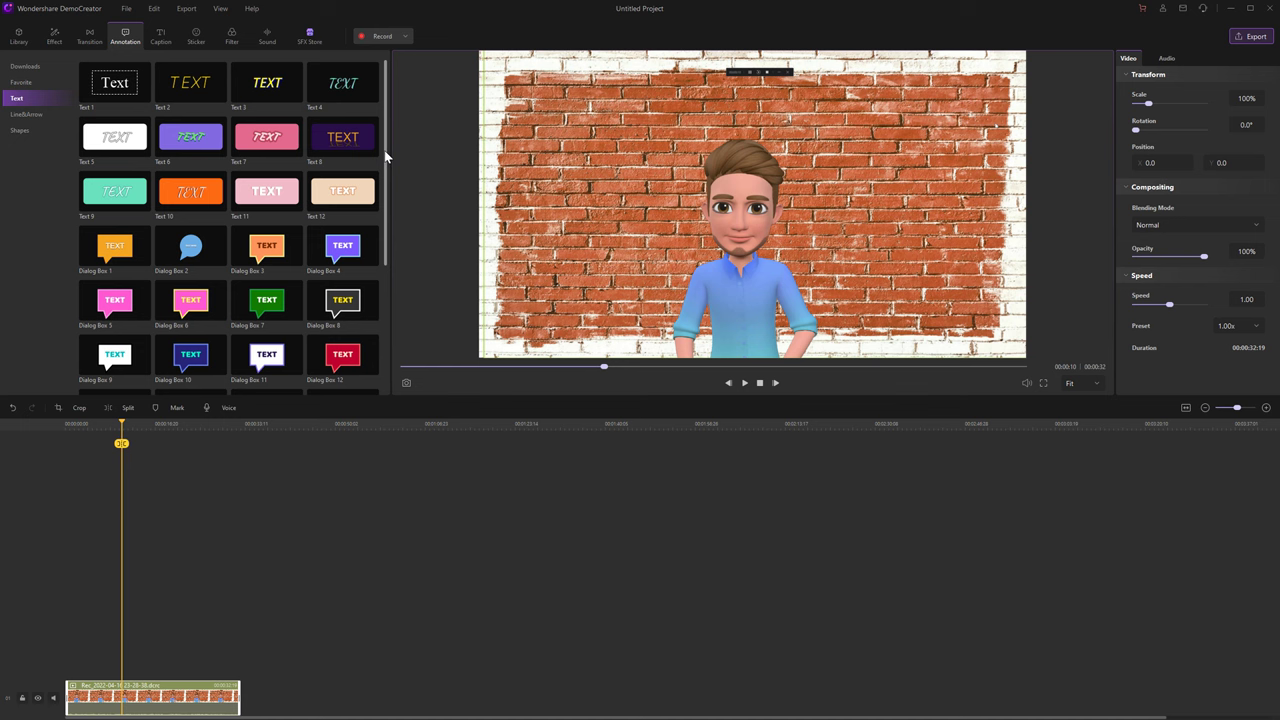
# Step: Select the webcam clip on the timeline and bring up its audio settings
pyautogui.moveTo(391, 154); pyautogui.dragTo(390, 189)
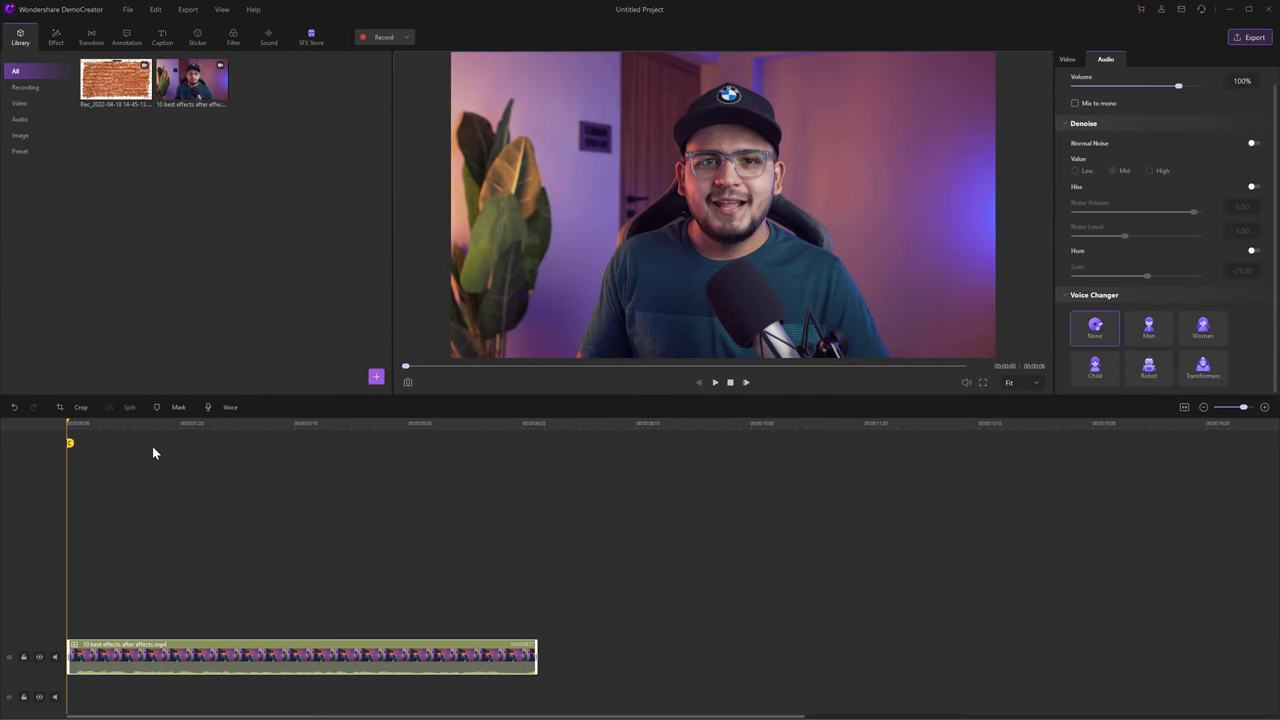
pyautogui.click(276, 666)
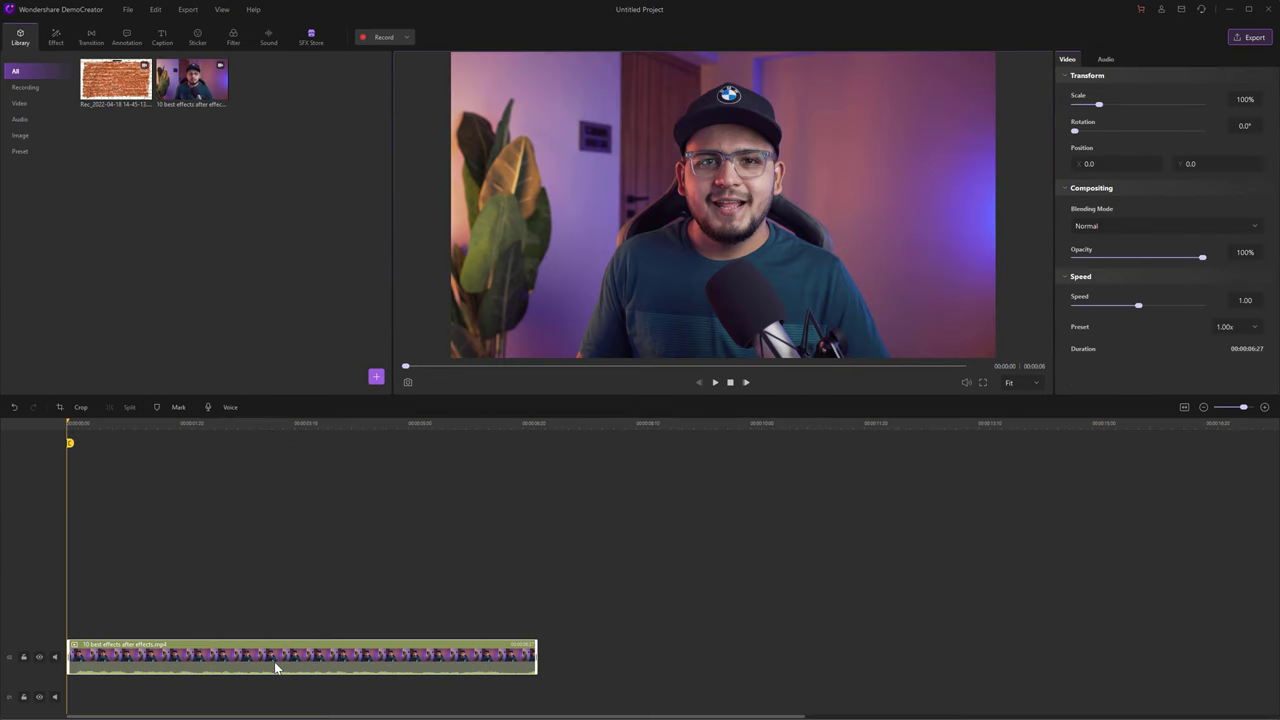
pyautogui.click(1106, 62)
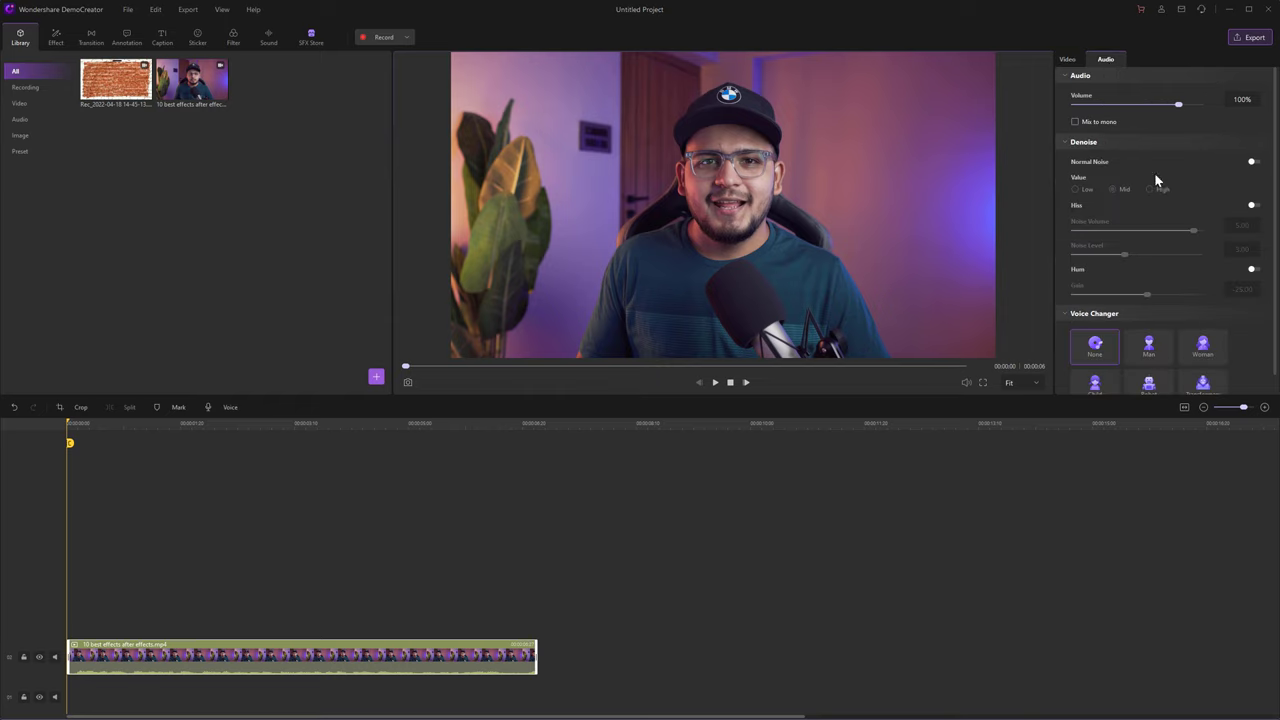
pyautogui.scroll(-1, 1230, 280)
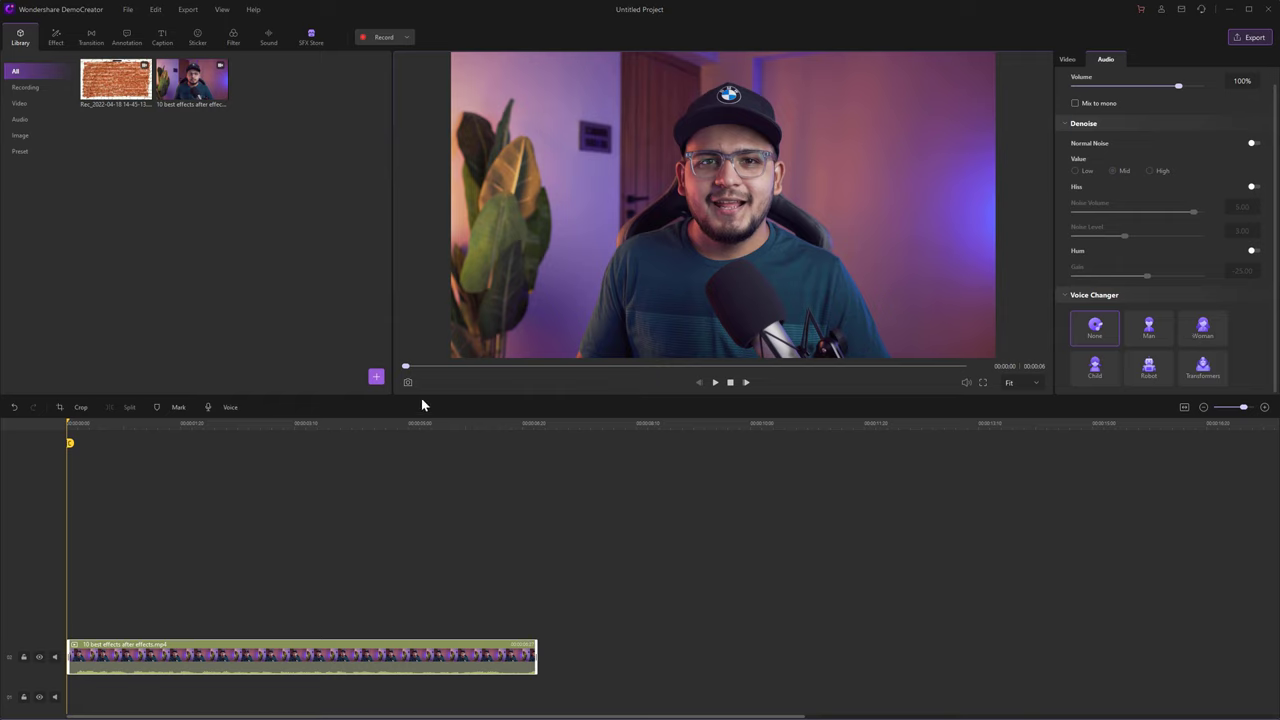
# Step: Preview the clip, apply the Child voice changer, and play it again
pyautogui.click(714, 382)
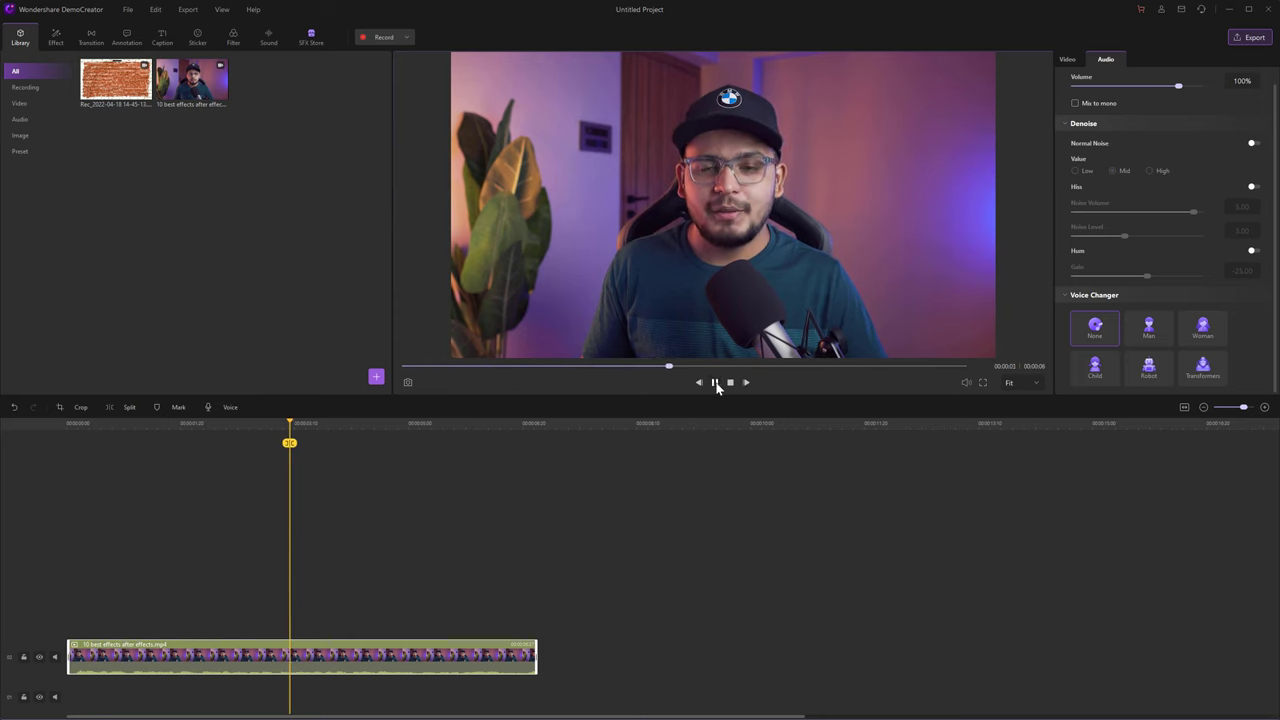
pyautogui.click(730, 382)
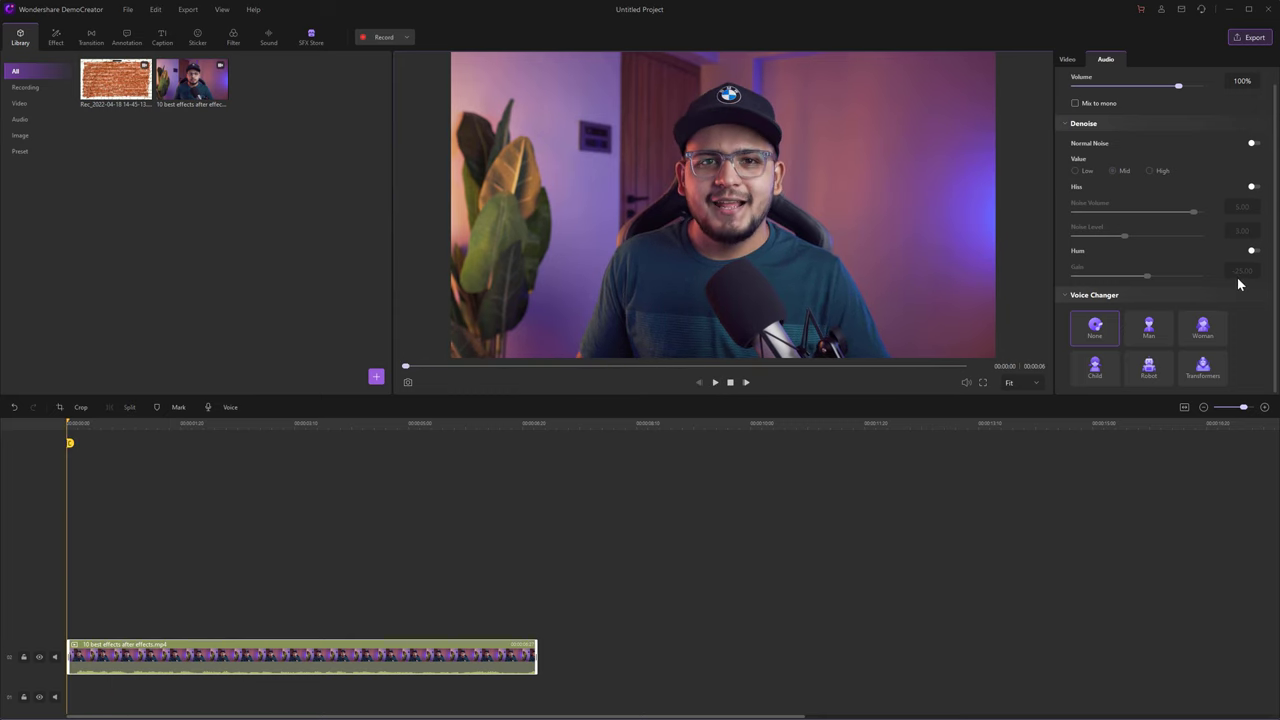
pyautogui.click(1097, 366)
pyautogui.click(715, 383)
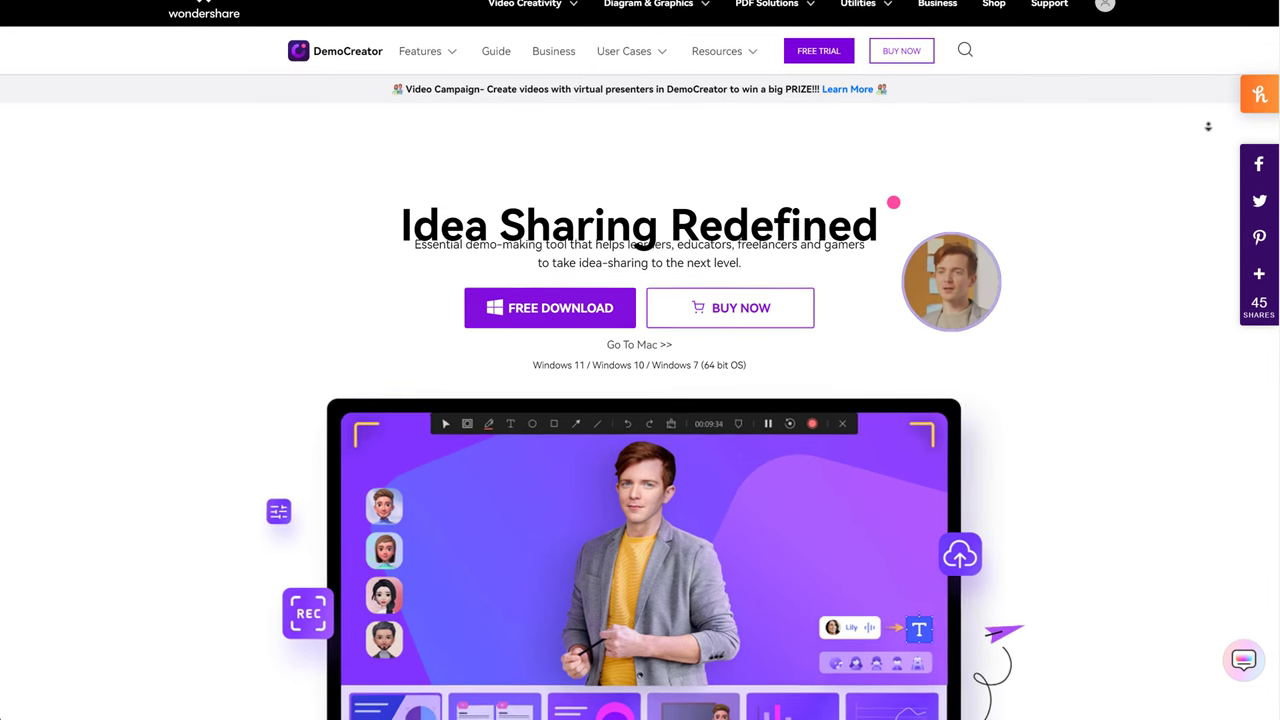
# Step: Scroll down the DemoCreator home page past the product mockup to the explainer video section
pyautogui.scroll(-2, 1208, 126)
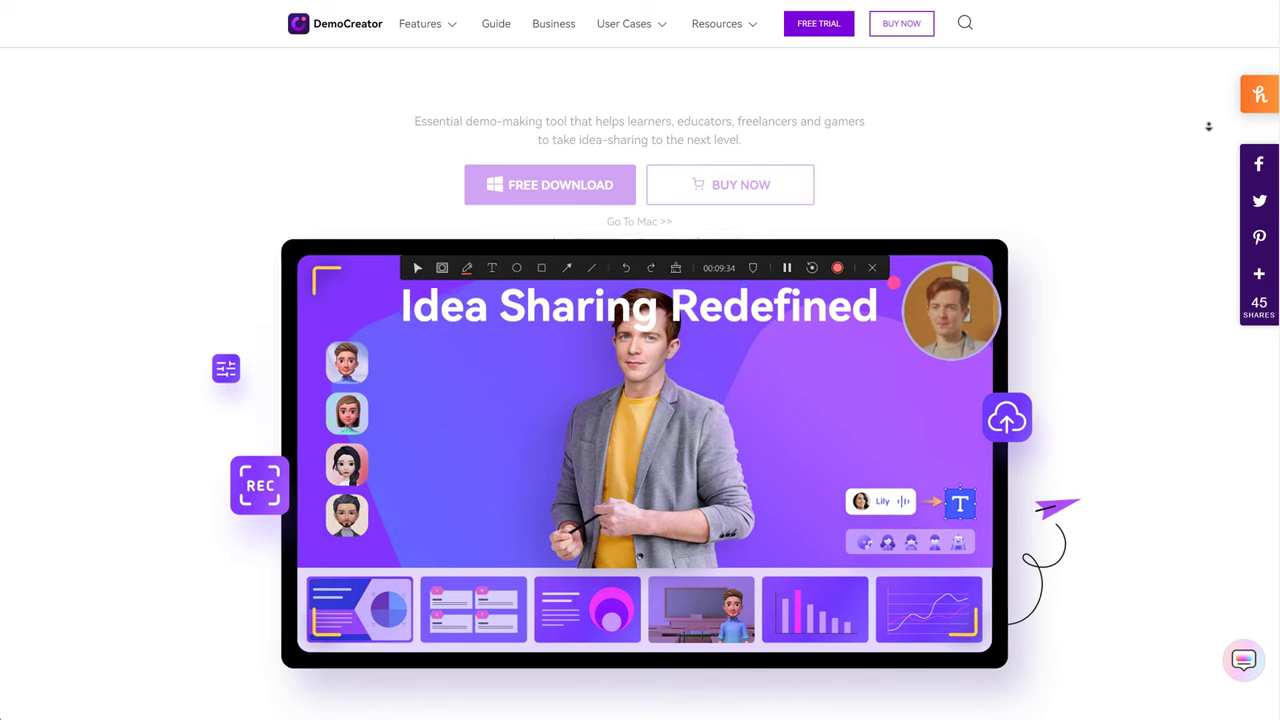
pyautogui.scroll(-3, 1208, 126)
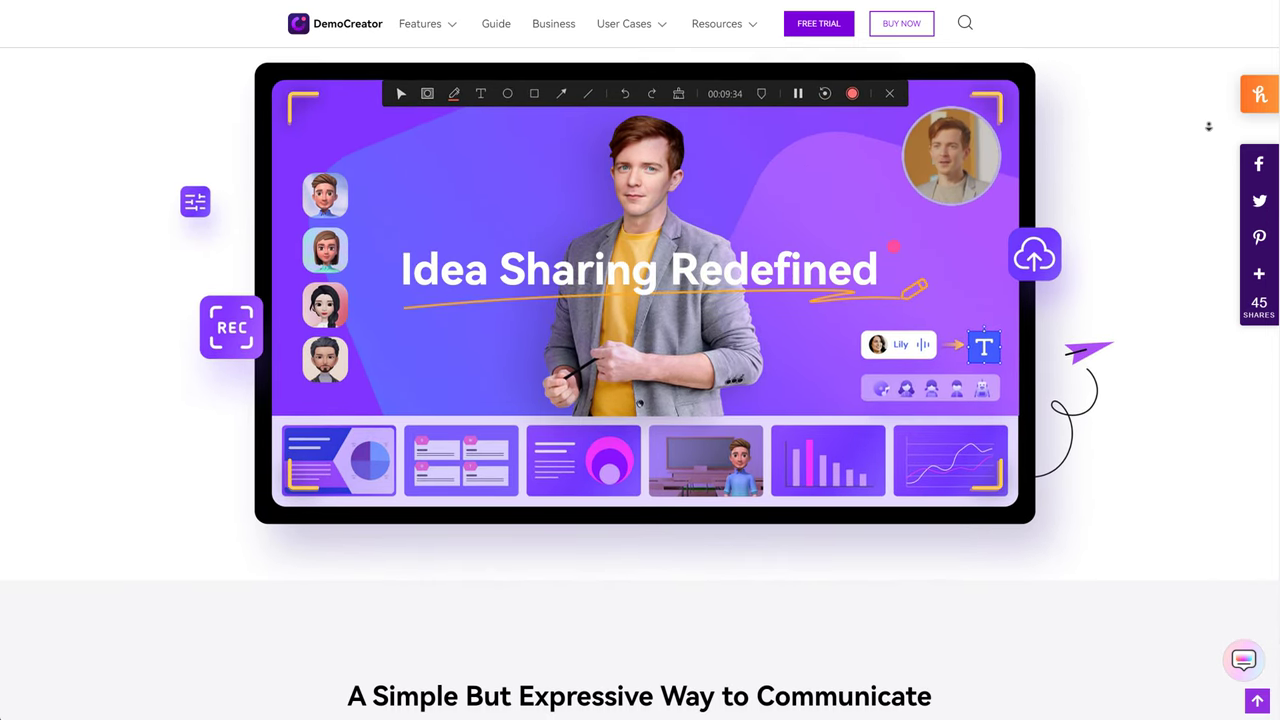
pyautogui.scroll(-3, 1208, 126)
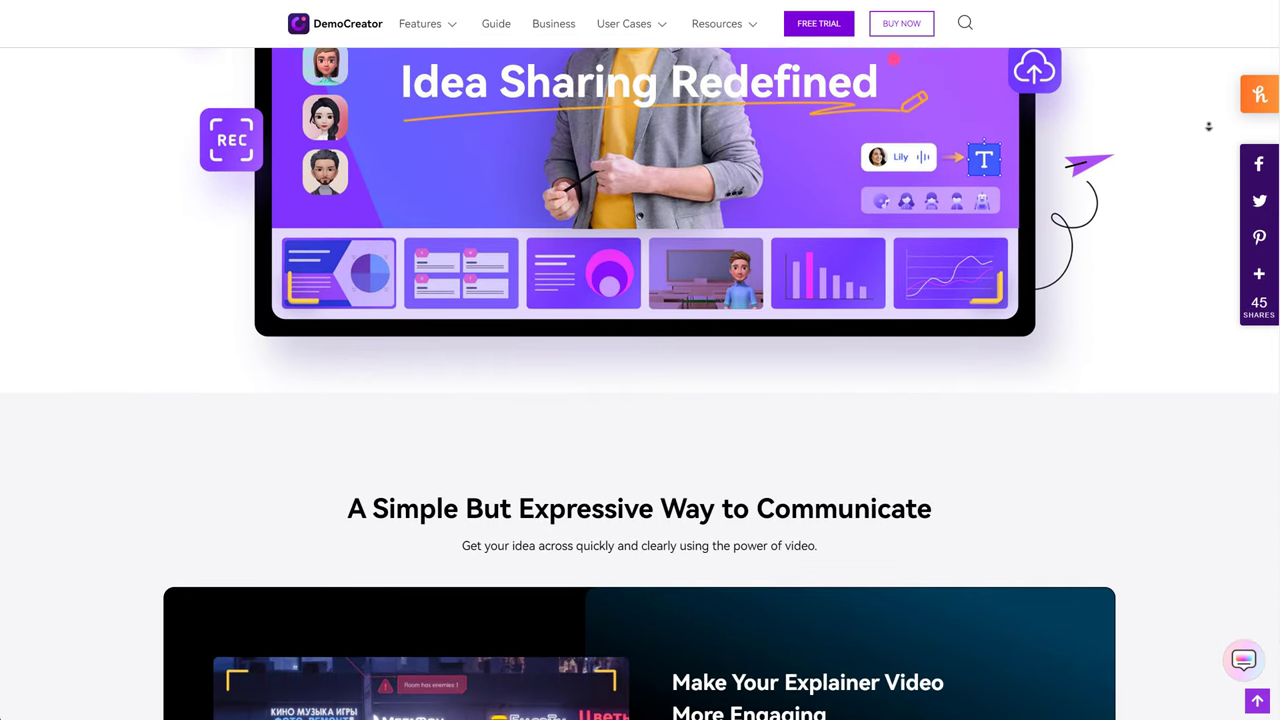
pyautogui.scroll(-3, 1208, 126)
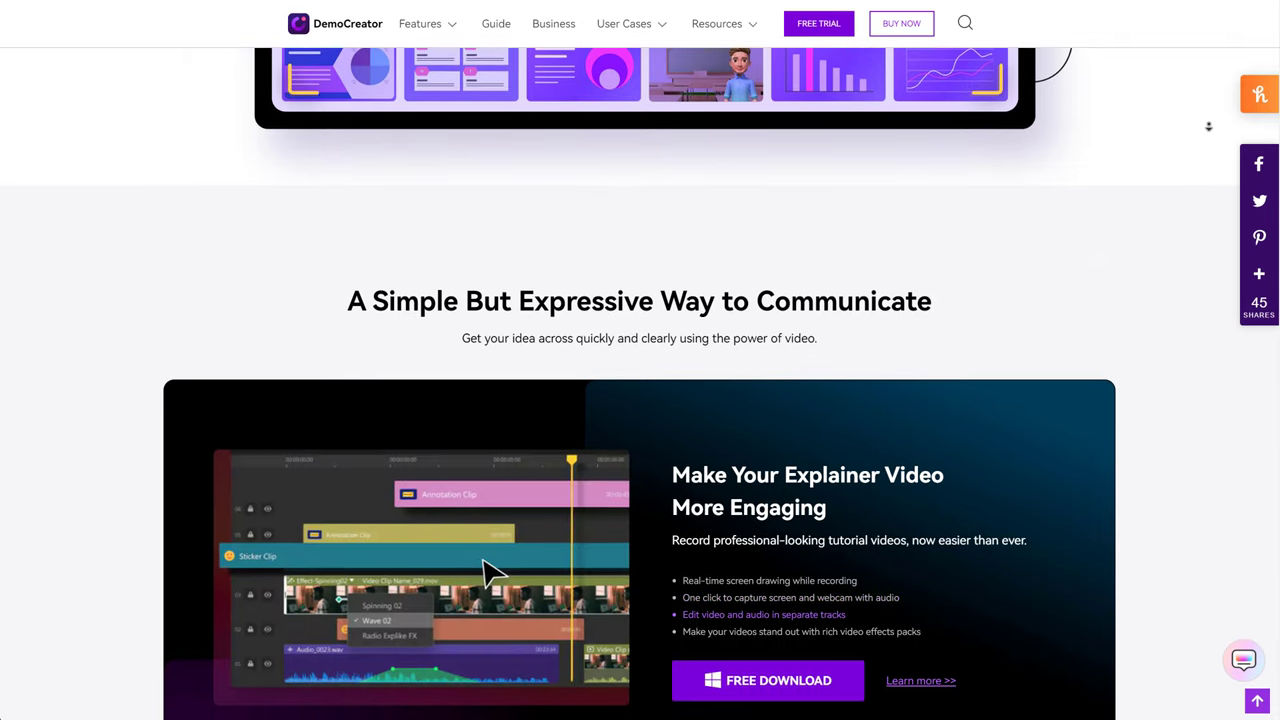
pyautogui.scroll(-3, 1208, 126)
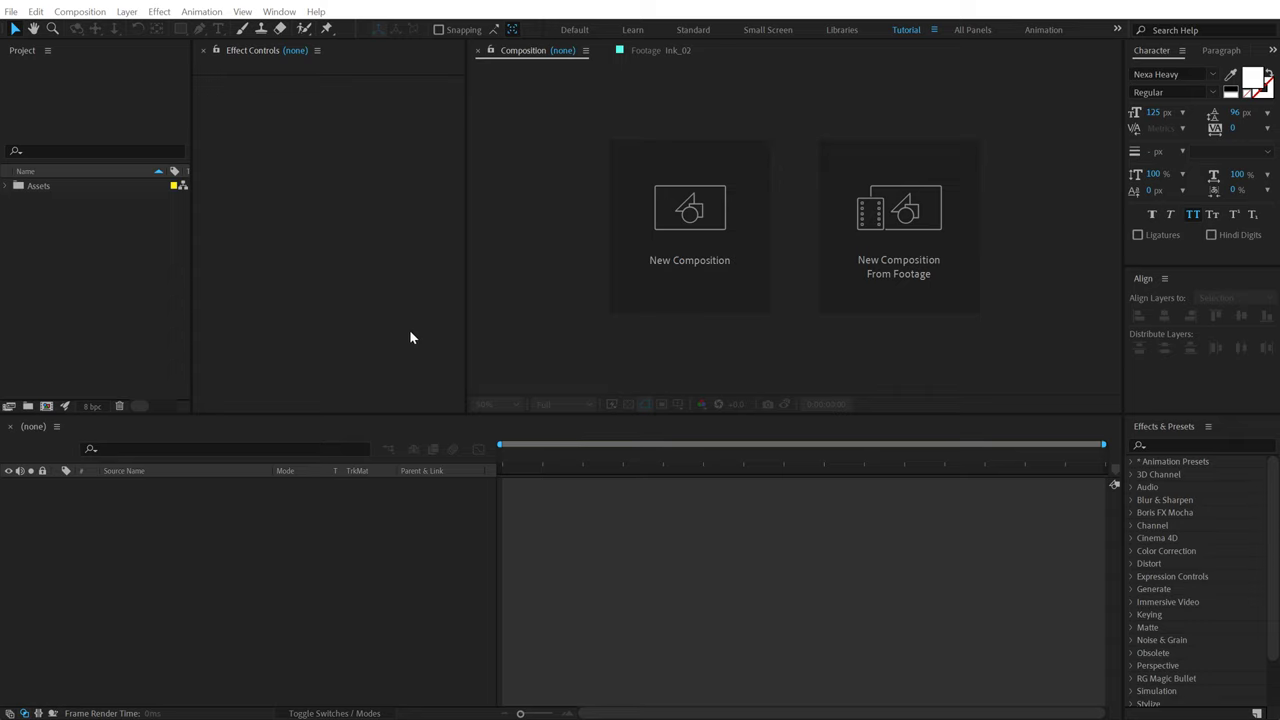
# Step: Create an Edit Comps folder with a Media folder inside it
pyautogui.click(155, 303)
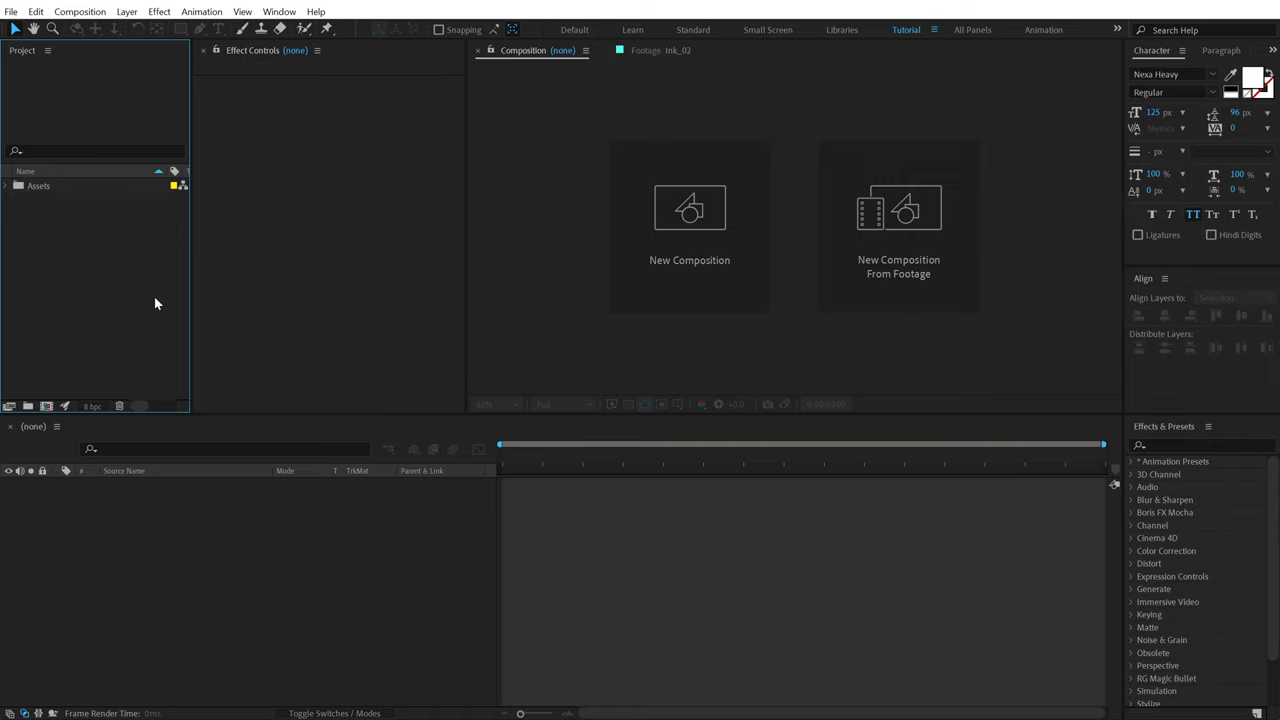
pyautogui.click(28, 407)
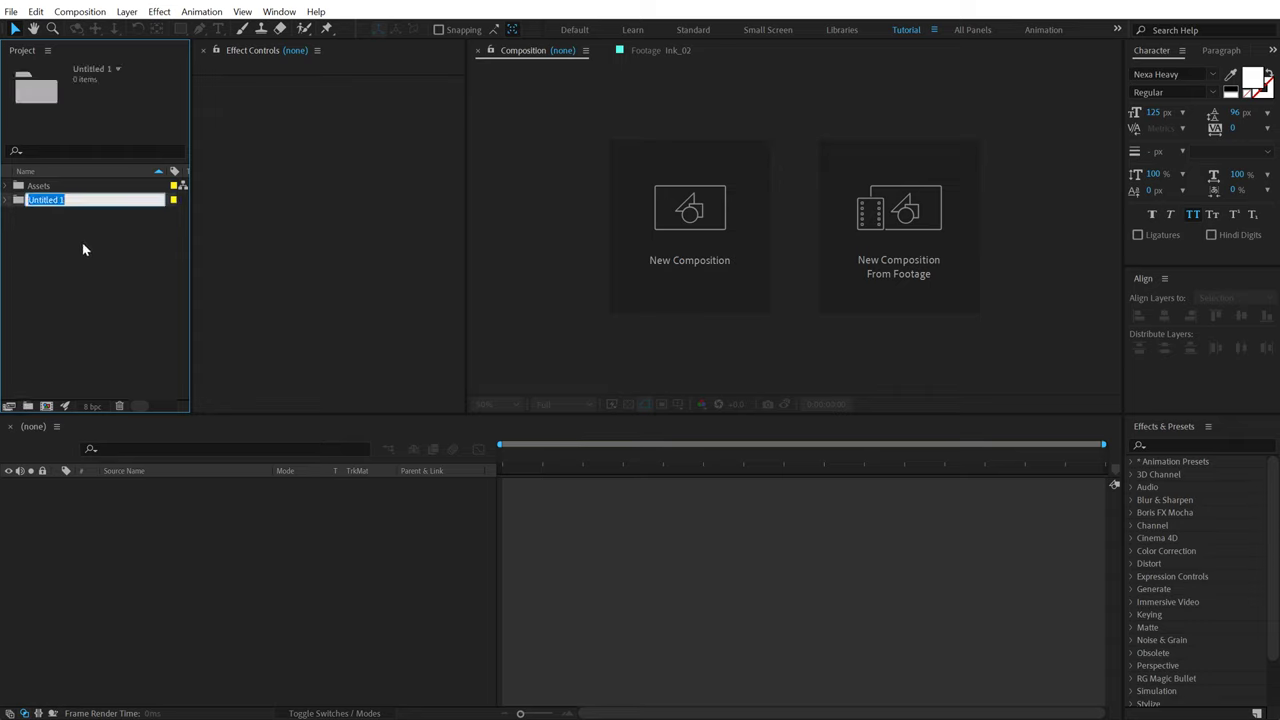
pyautogui.write('Edit Comps')
pyautogui.press('Return')
pyautogui.click(83, 249)
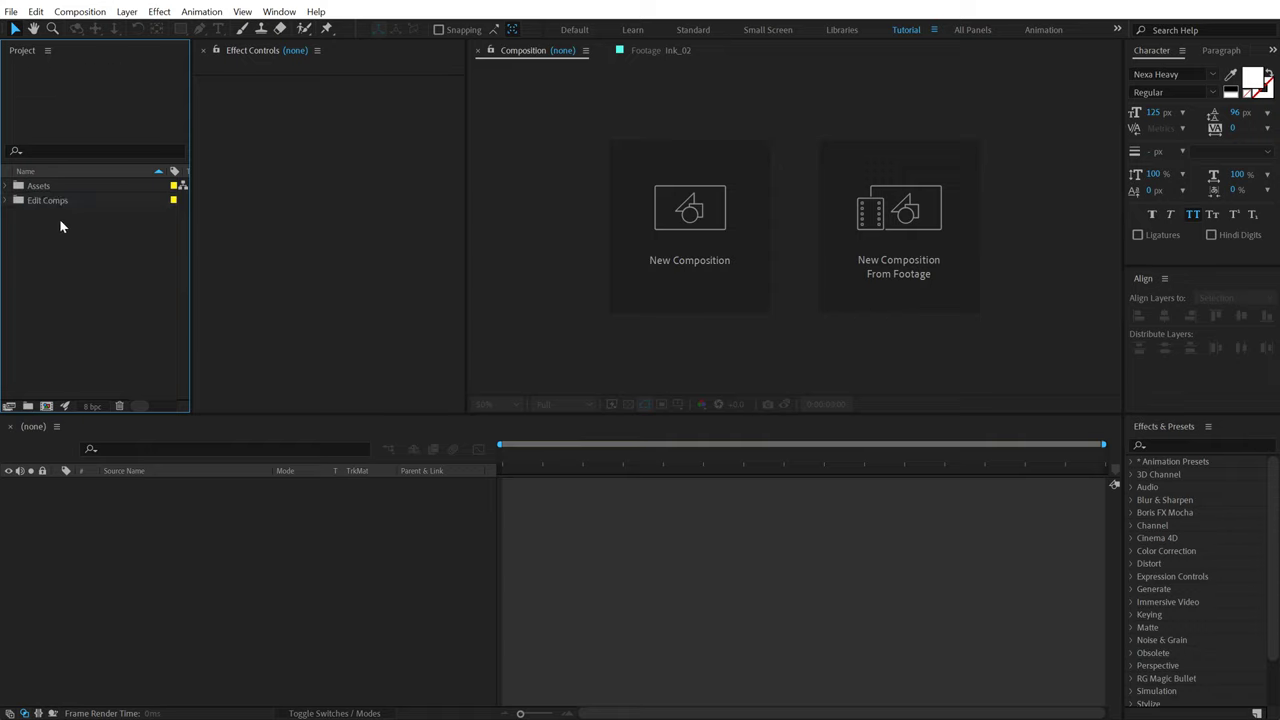
pyautogui.click(57, 202)
pyautogui.click(28, 407)
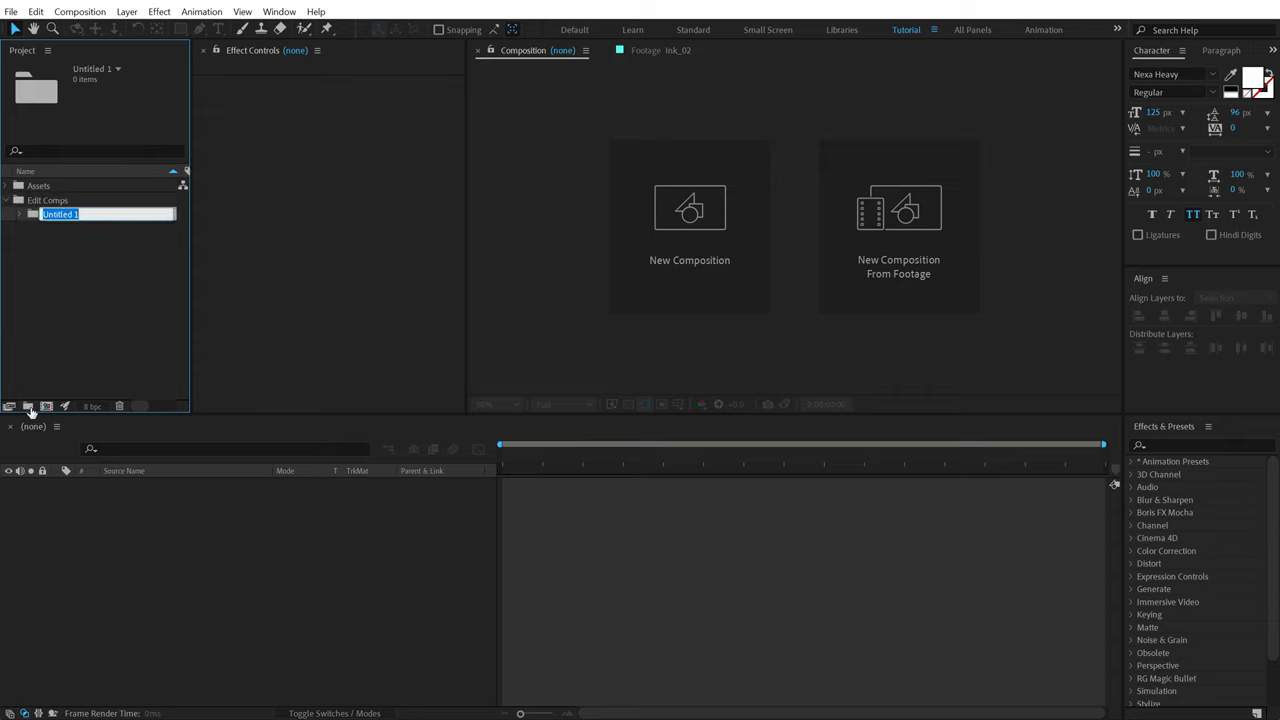
pyautogui.write('Media')
pyautogui.click(70, 265)
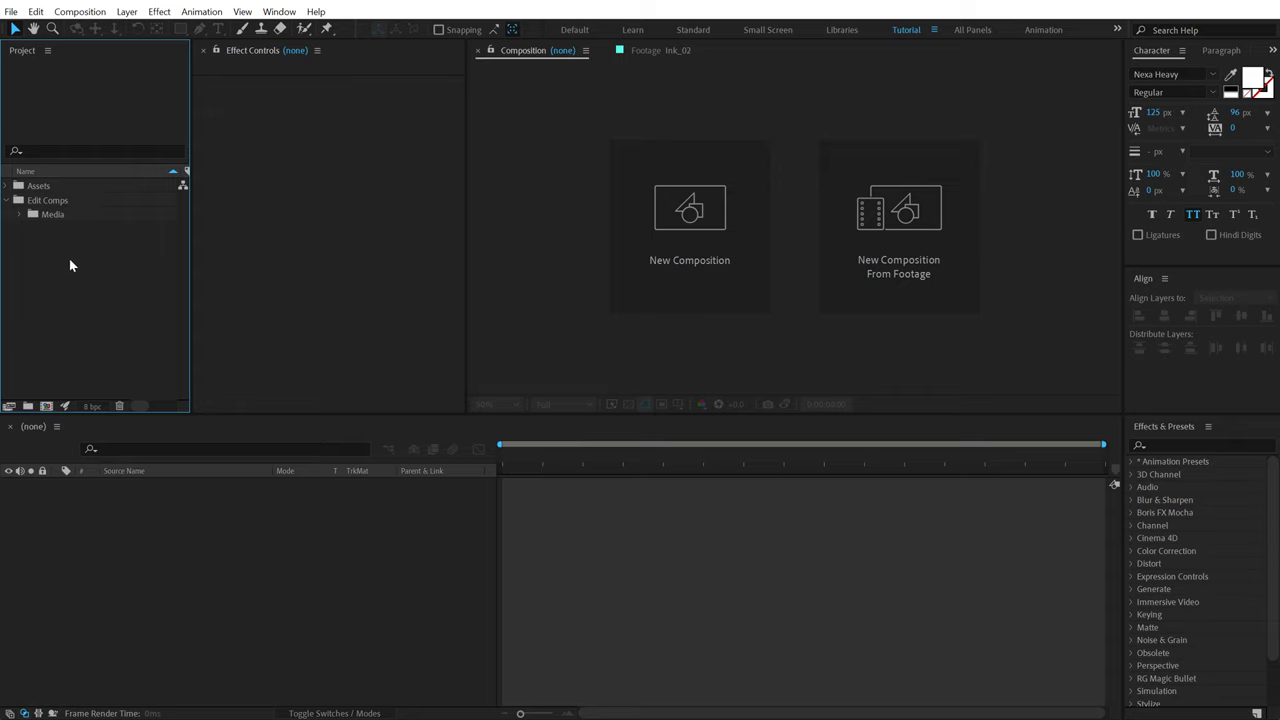
# Step: Add Titles and Scenes folders inside Edit Comps
pyautogui.click(55, 203)
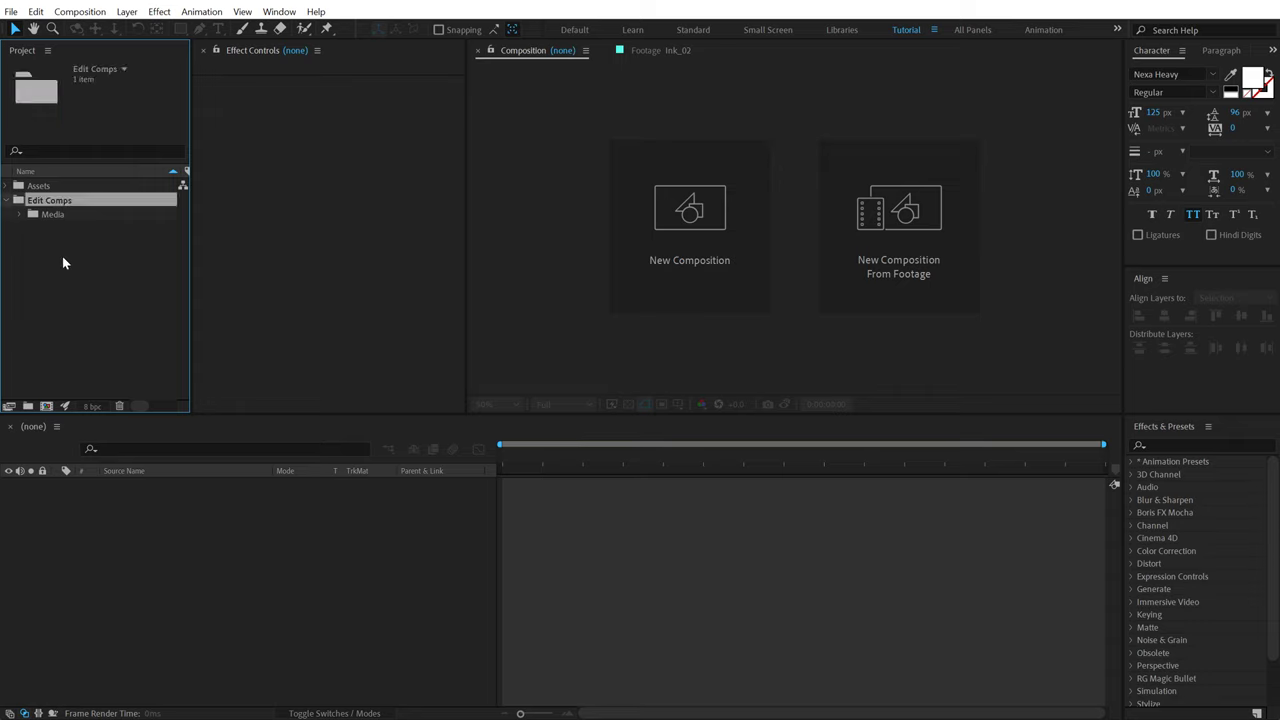
pyautogui.click(28, 406)
pyautogui.write('Titles')
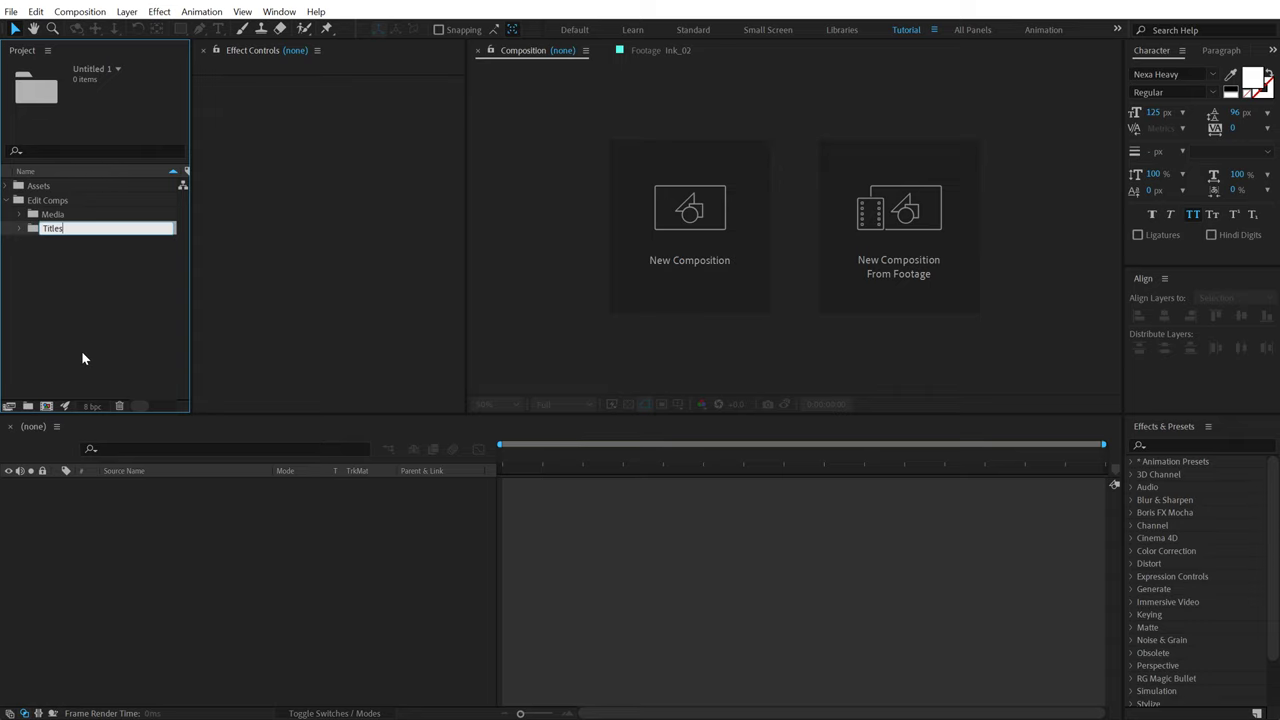
pyautogui.press('Return')
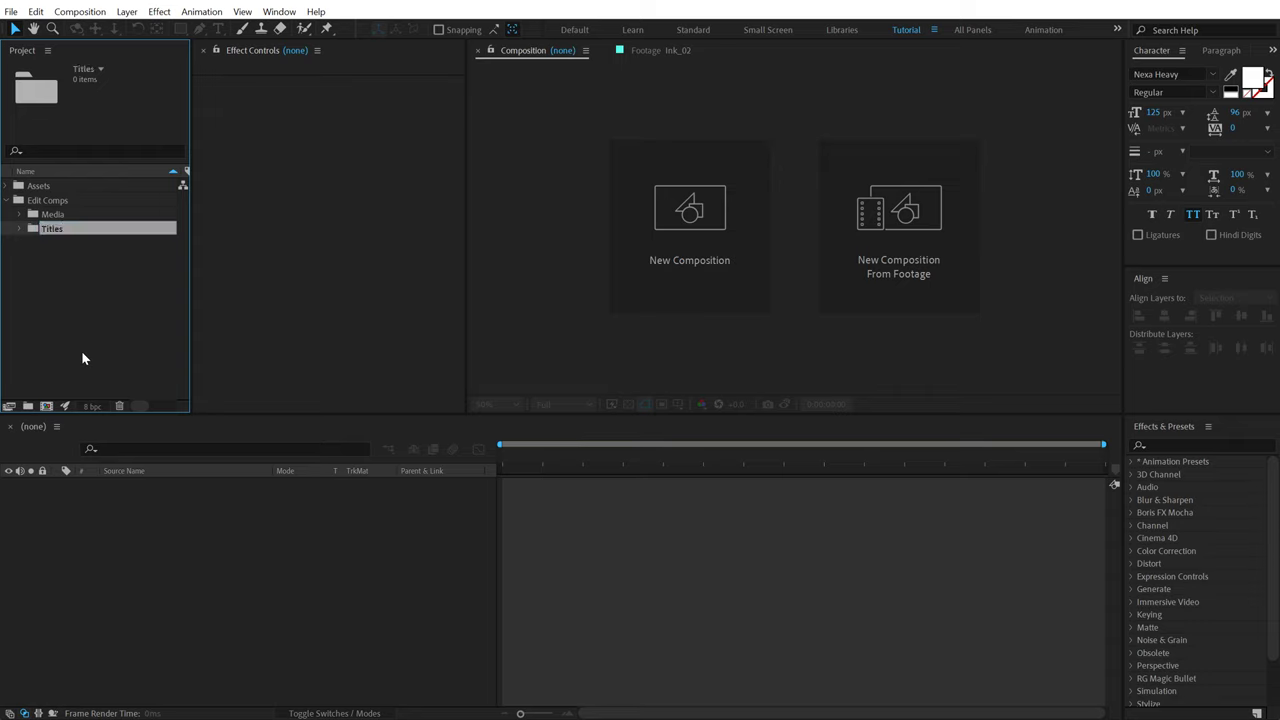
pyautogui.click(57, 204)
pyautogui.click(28, 406)
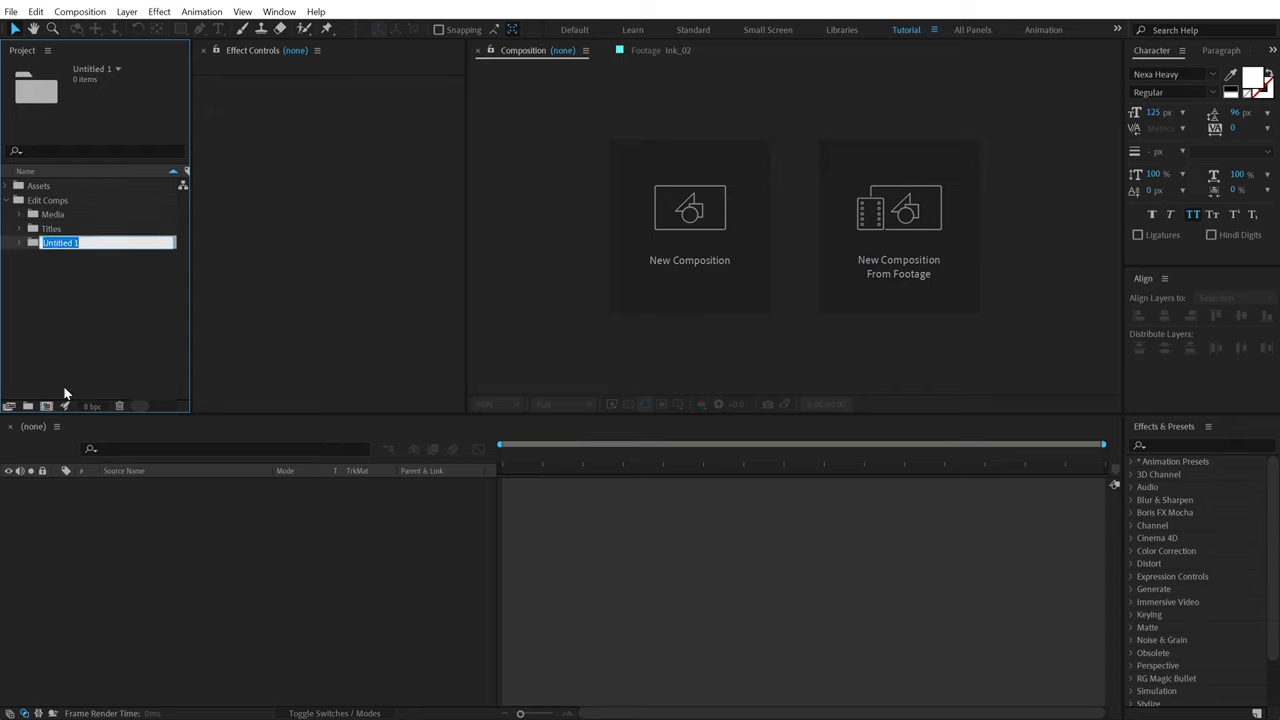
pyautogui.write('Sc')
pyautogui.press('Return')
# Step: Create an Ink Comps folder and move it into Edit Comps
pyautogui.click(65, 199)
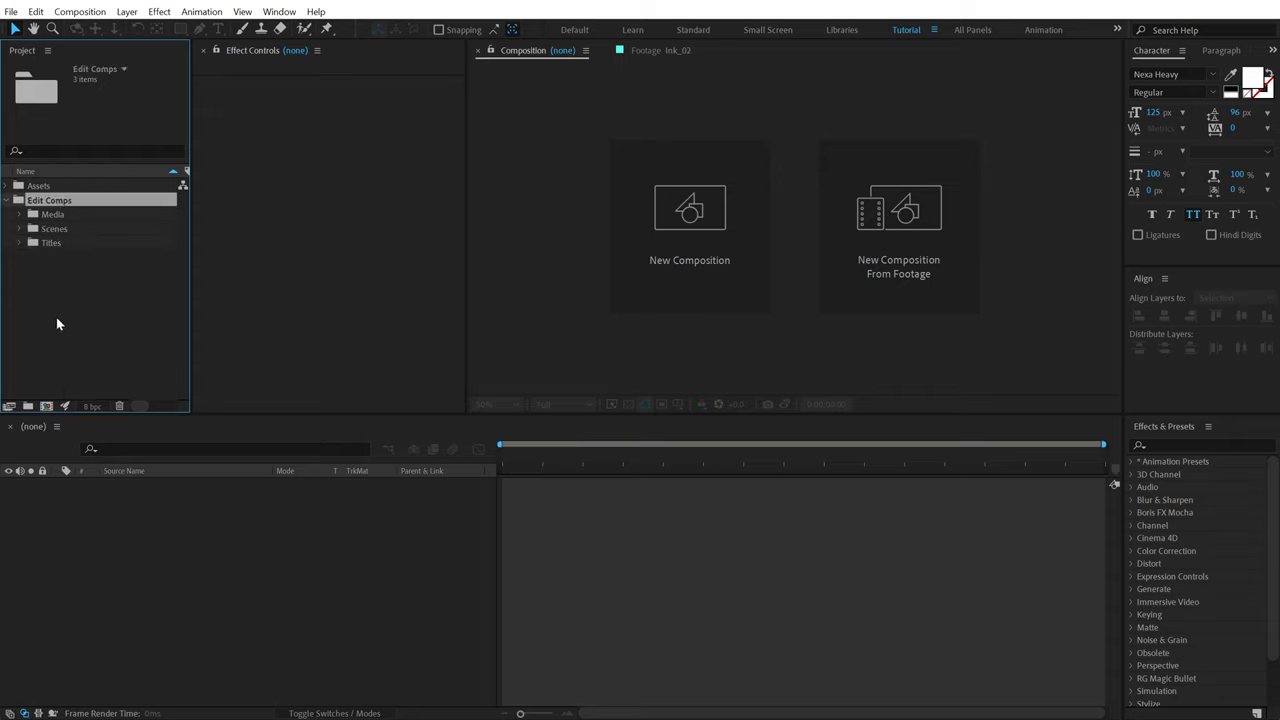
pyautogui.click(56, 323)
pyautogui.click(29, 406)
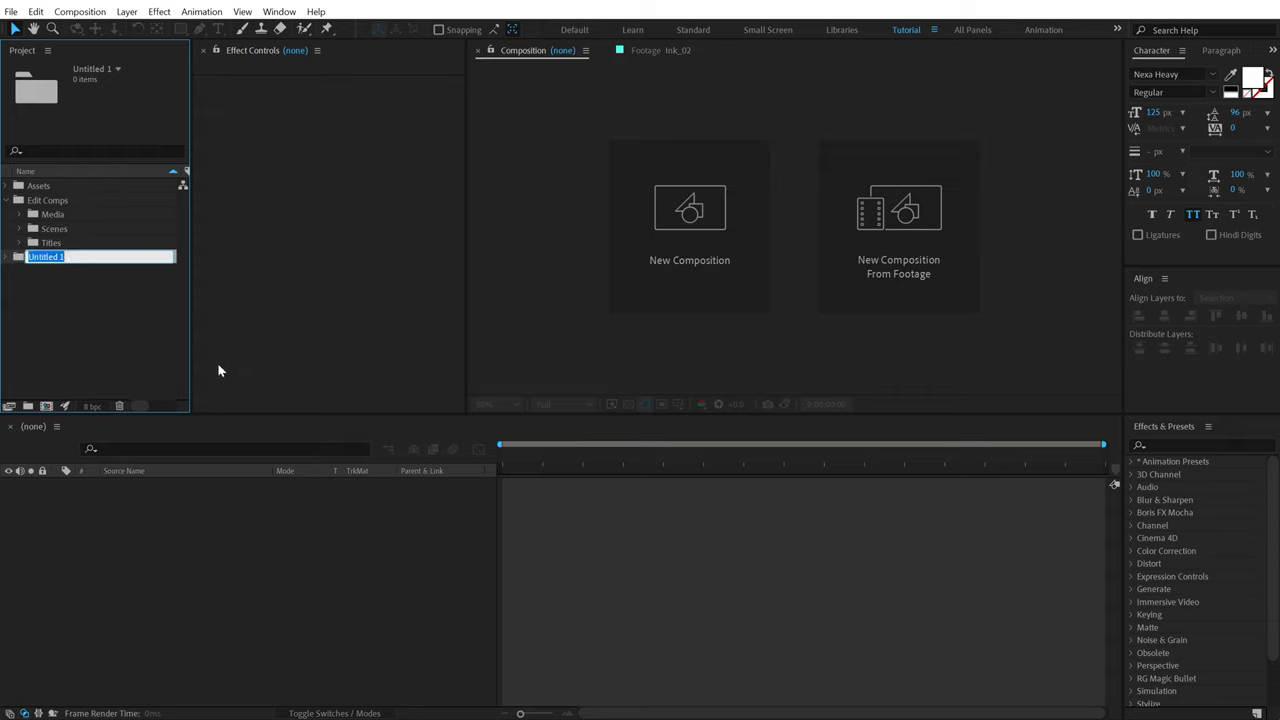
pyautogui.write('Ink Comps')
pyautogui.press('Return')
pyautogui.click(88, 282)
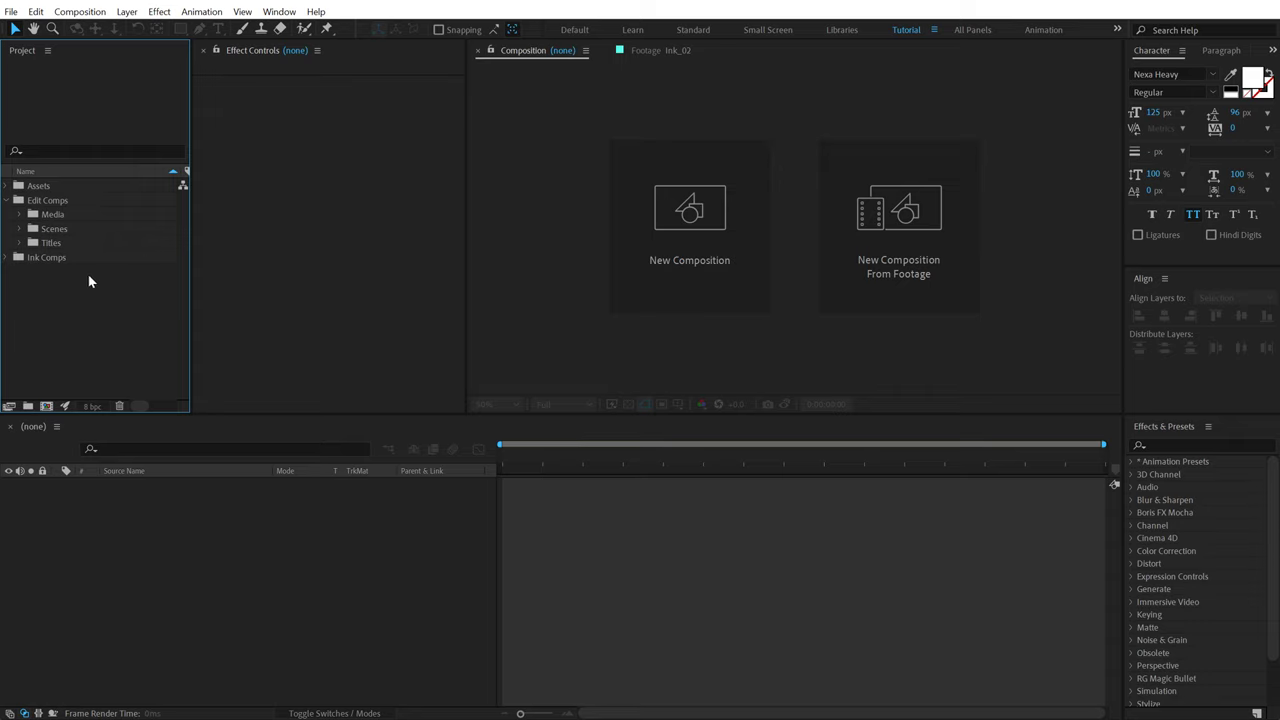
pyautogui.moveTo(36, 258)
pyautogui.mouseDown()
pyautogui.moveTo(63, 213)
pyautogui.moveTo(50, 202)
pyautogui.mouseUp()
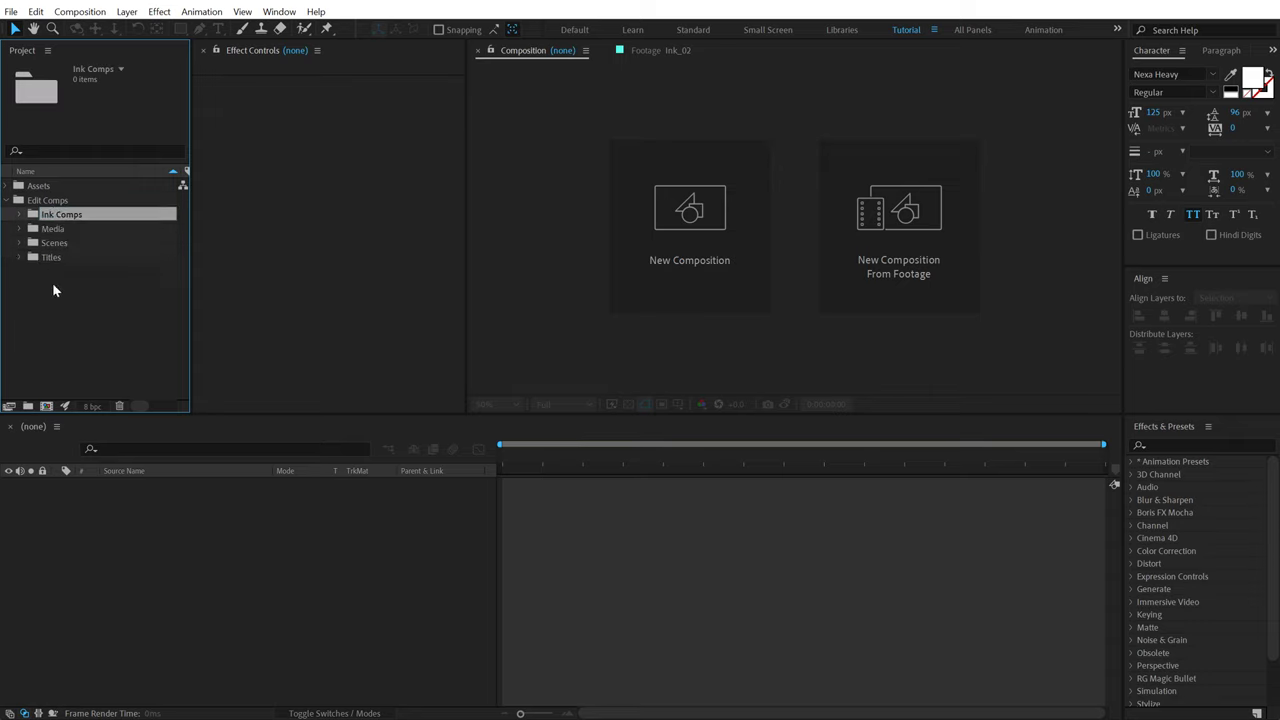
pyautogui.click(57, 308)
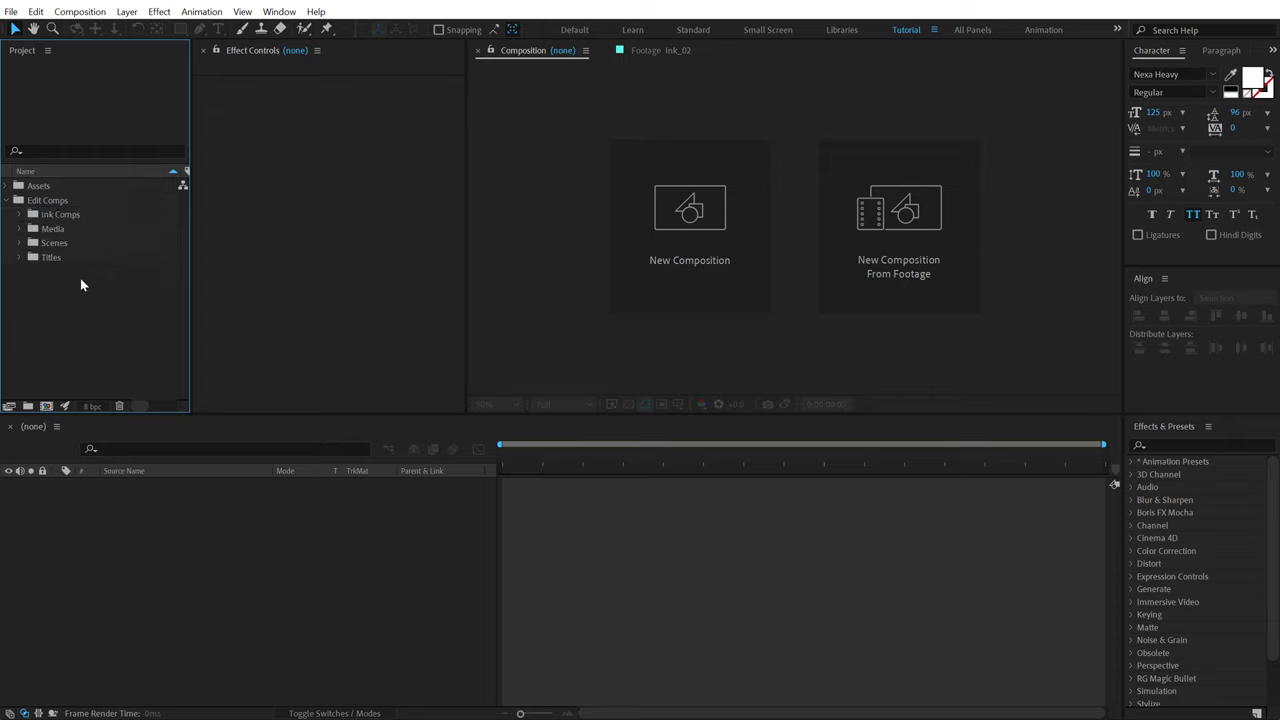
# Step: Create a 1920×1080 composition named Render with the aspect ratio locked
pyautogui.click(46, 406)
pyautogui.moveTo(650, 10); pyautogui.dragTo(637, 137)
pyautogui.click(560, 249)
pyautogui.click(515, 236)
pyautogui.write('1920')
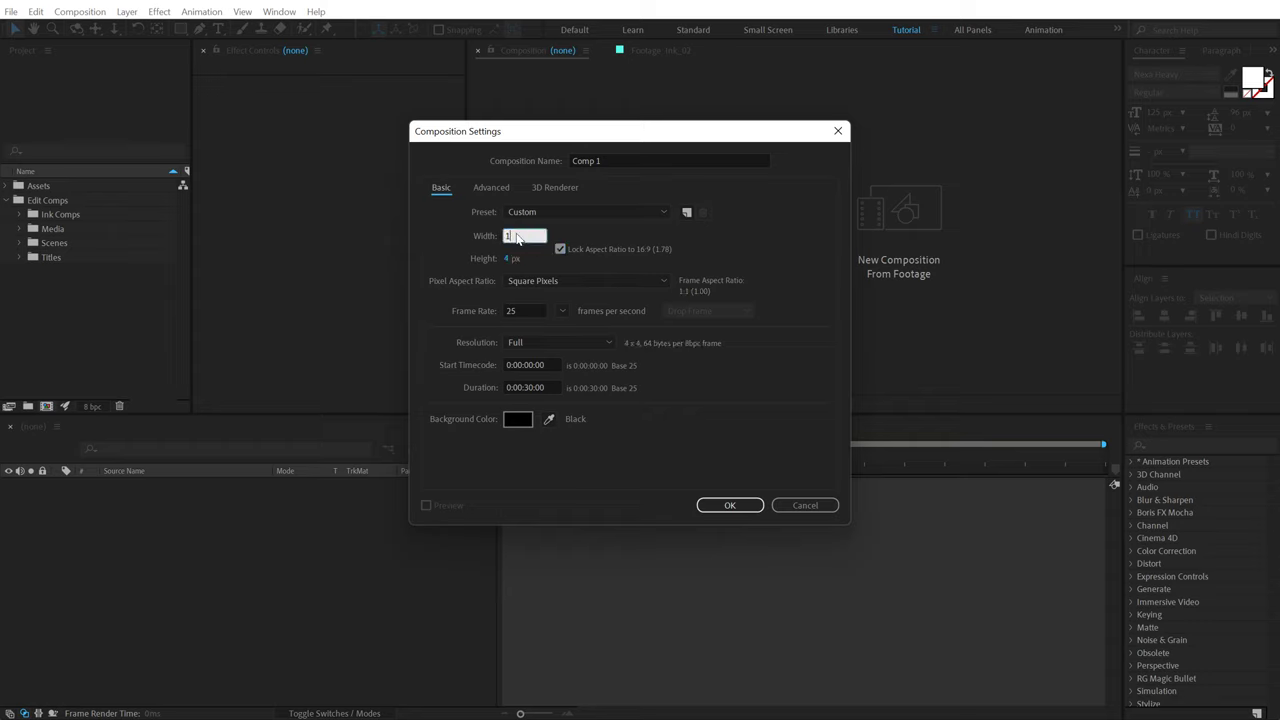
pyautogui.click(719, 417)
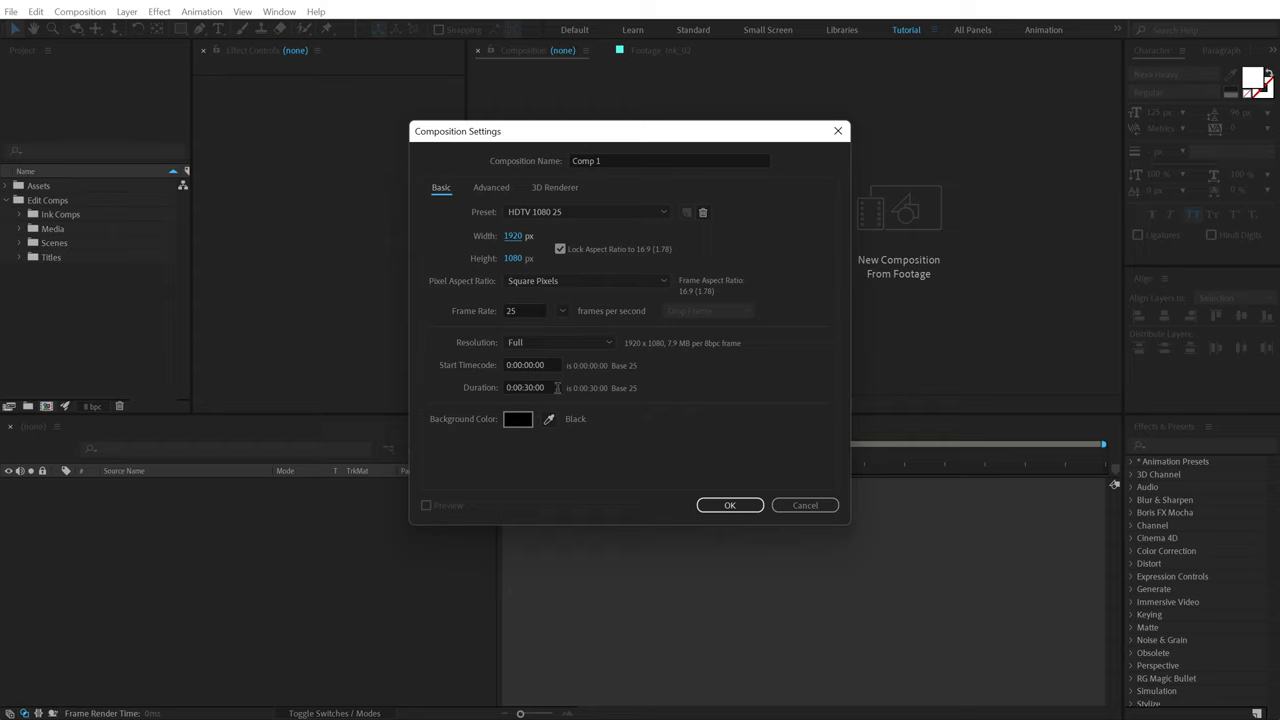
pyautogui.click(612, 160)
pyautogui.write('Render')
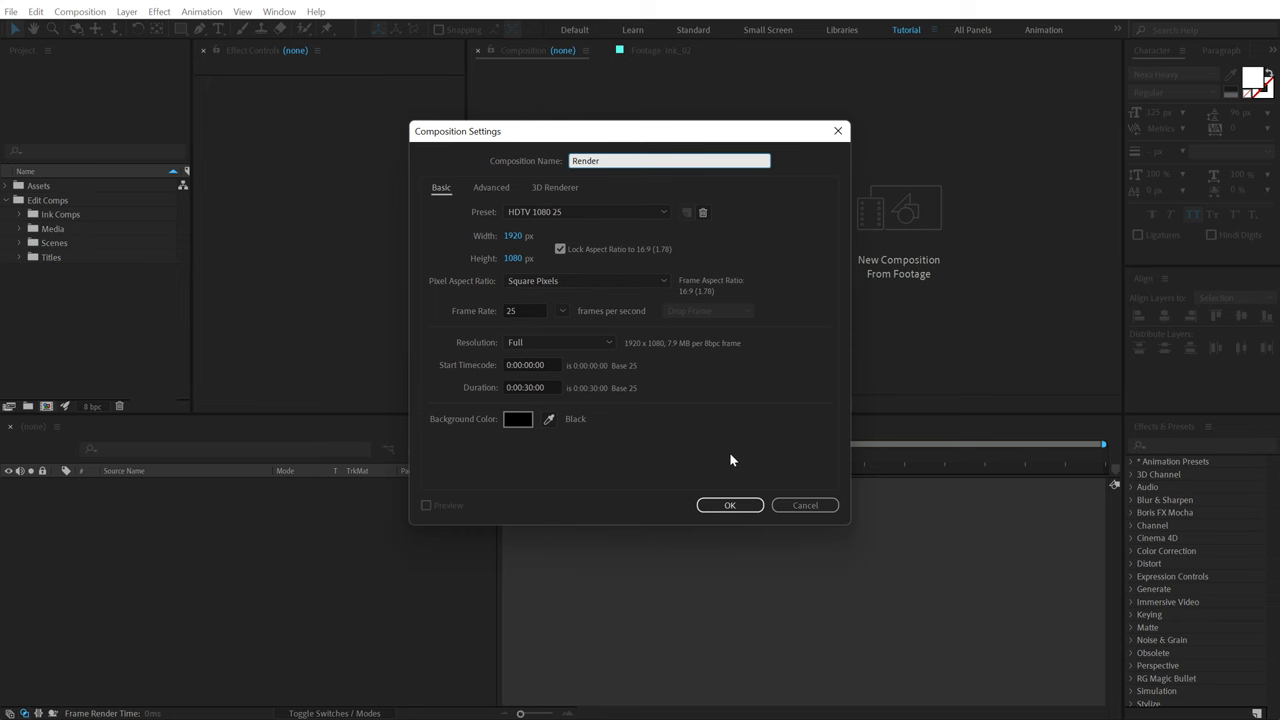
pyautogui.click(731, 506)
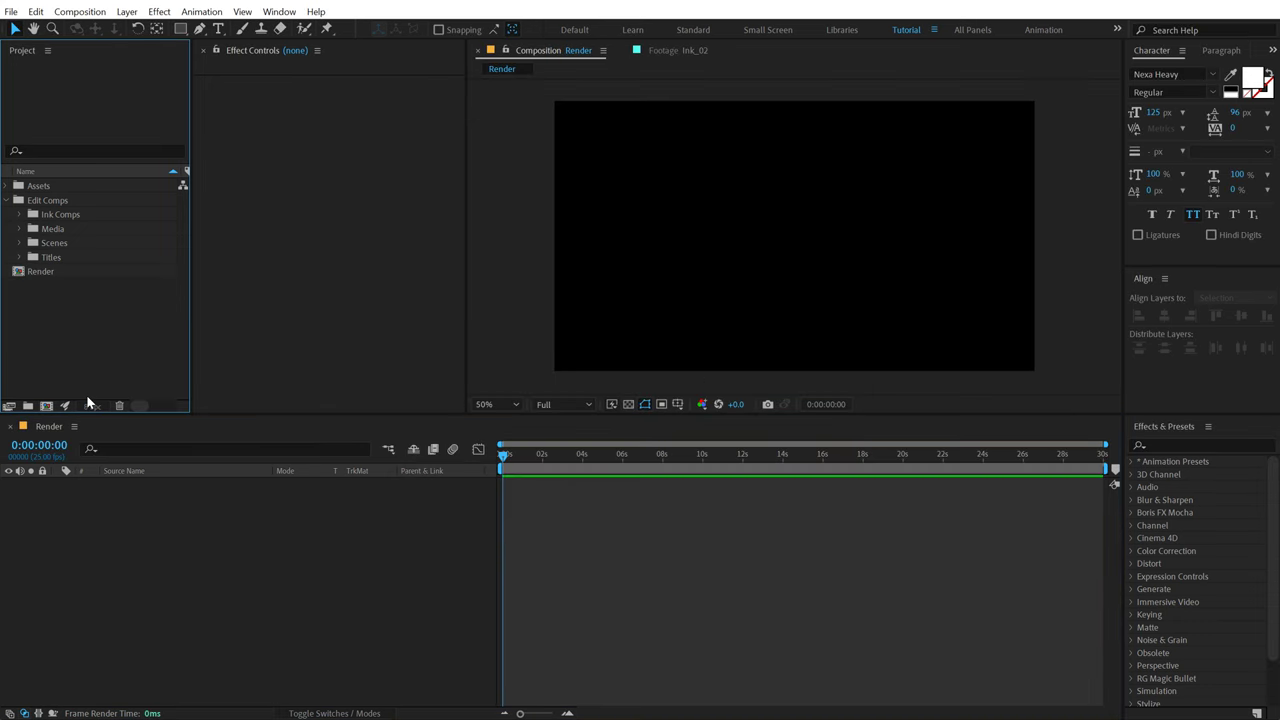
# Step: Create the Sc_01 and Ink_01 compositions
pyautogui.click(46, 406)
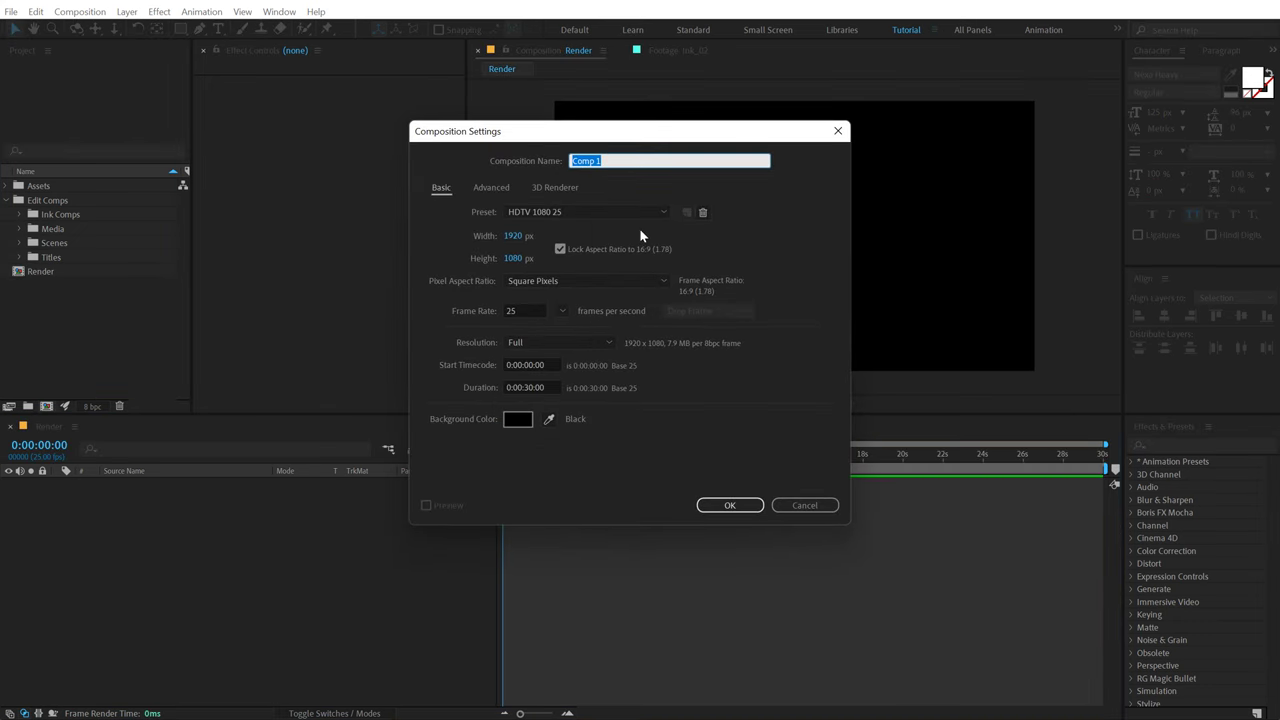
pyautogui.write('Sc_01')
pyautogui.press('Return')
pyautogui.click(43, 377)
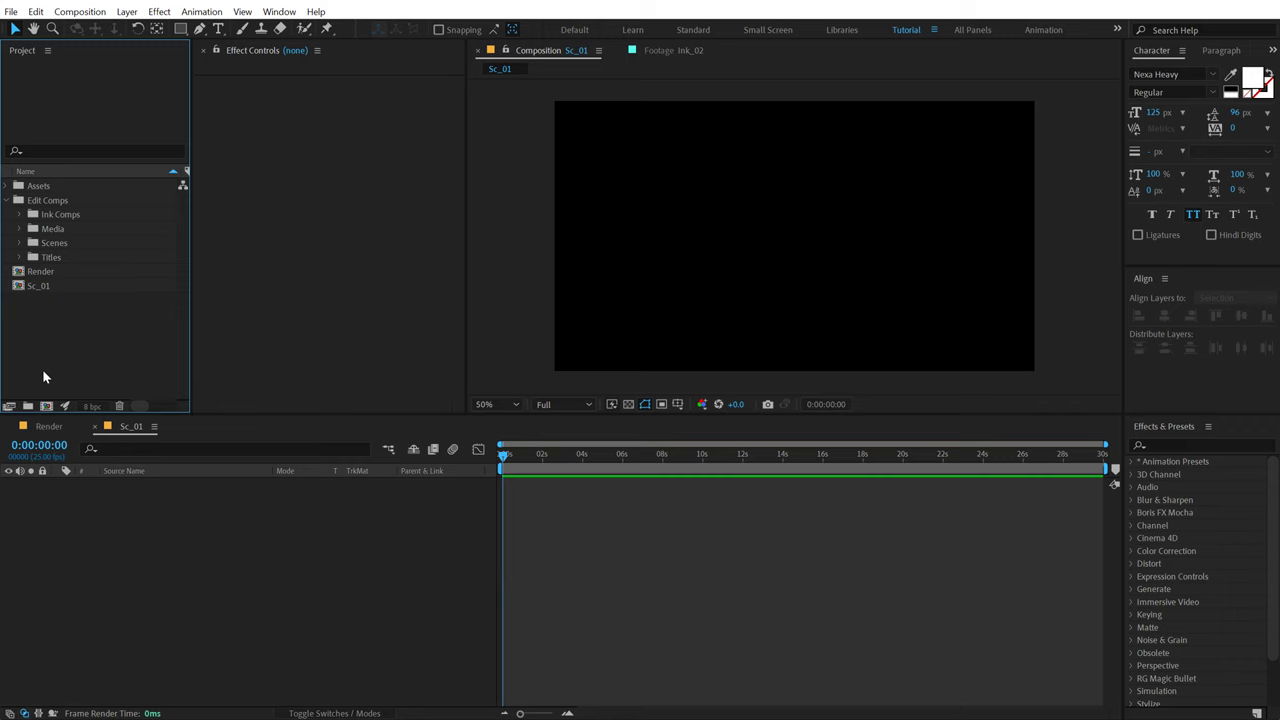
pyautogui.click(46, 406)
pyautogui.write('Ink')
pyautogui.write('_01')
pyautogui.press('Return')
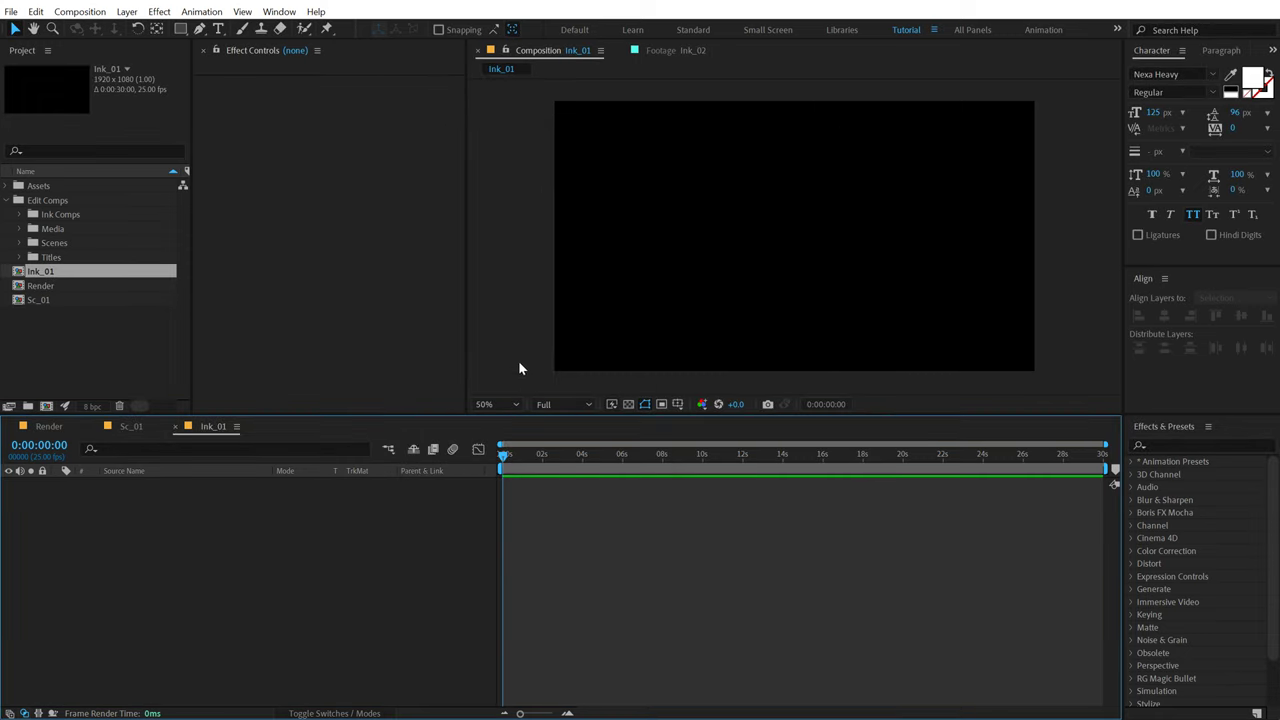
pyautogui.click(25, 329)
# Step: Create the Title_01 and Ink Matte_01 compositions
pyautogui.click(46, 406)
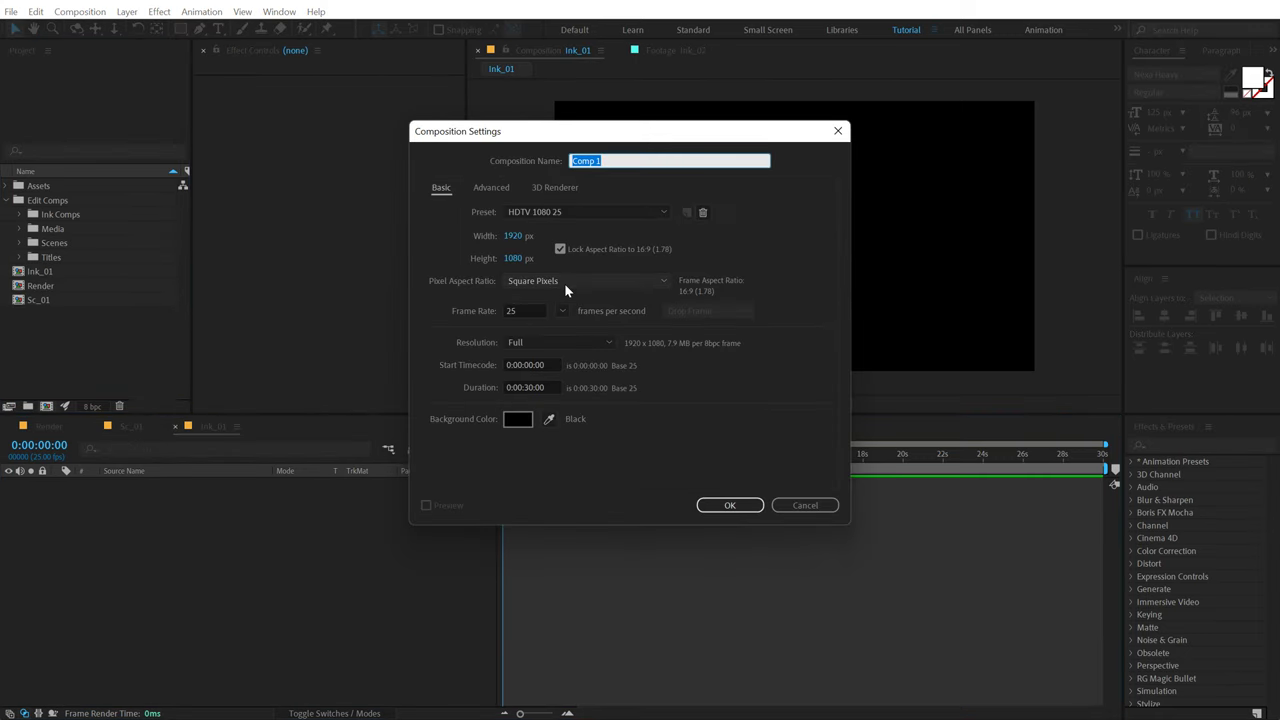
pyautogui.write('Title_01')
pyautogui.press('Return')
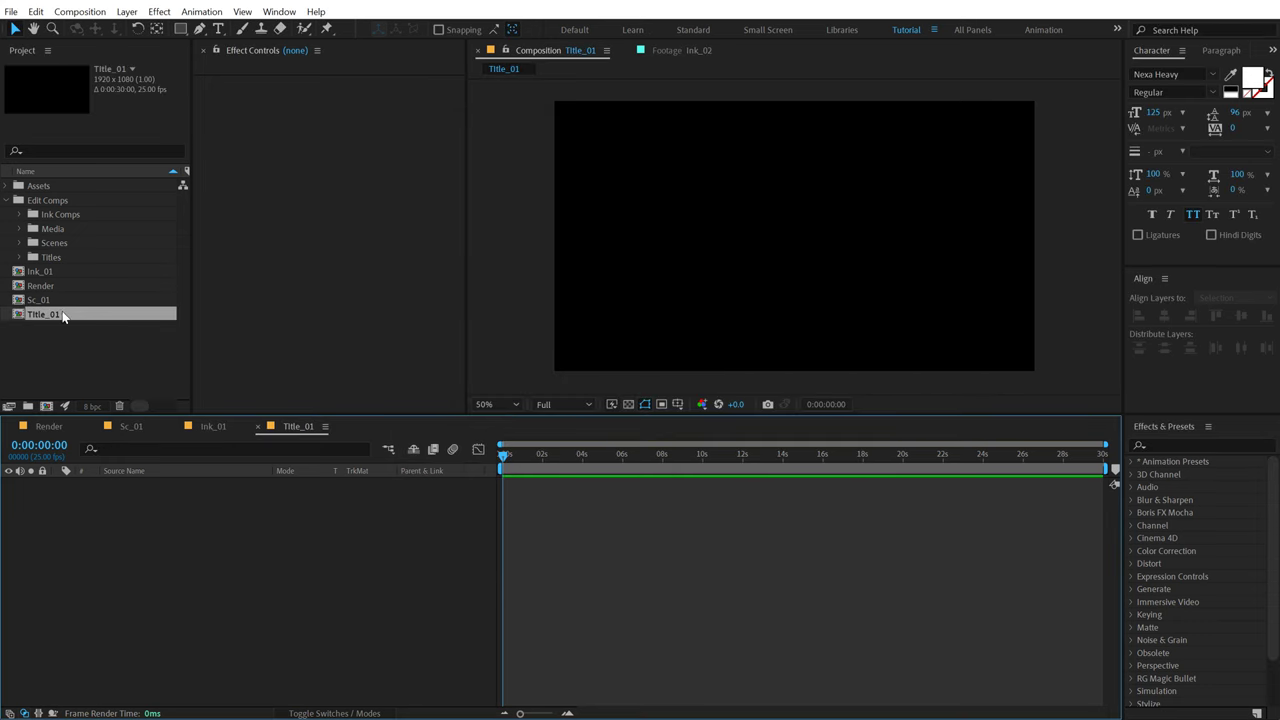
pyautogui.click(45, 360)
pyautogui.click(46, 406)
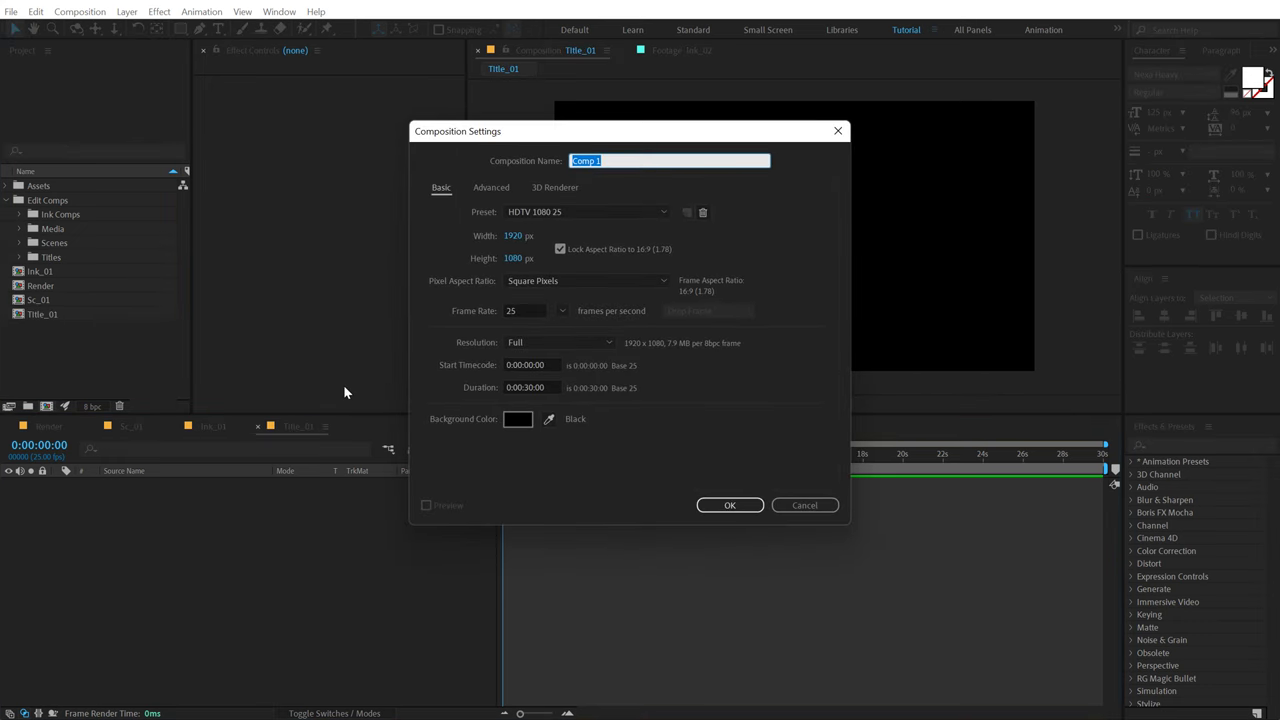
pyautogui.write('Ink Matte_01')
pyautogui.press('Return')
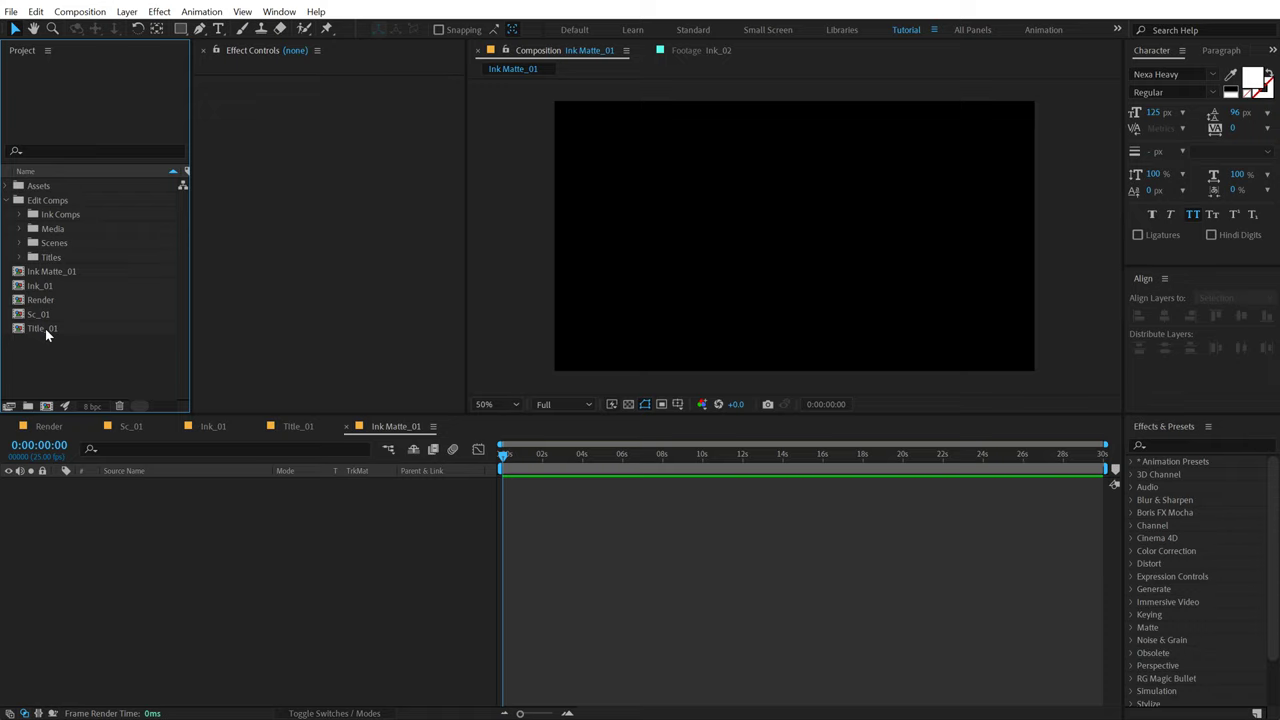
# Step: File Title_01 into Titles, Sc_01 into Scenes, Ink_01 into Edit Comps and Ink Matte_01 into Ink Comps
pyautogui.moveTo(45, 330); pyautogui.dragTo(60, 258)
pyautogui.moveTo(41, 316); pyautogui.dragTo(83, 247)
pyautogui.moveTo(40, 286)
pyautogui.mouseDown()
pyautogui.moveTo(82, 274)
pyautogui.moveTo(66, 206)
pyautogui.moveTo(69, 216)
pyautogui.mouseUp()
pyautogui.moveTo(55, 271); pyautogui.dragTo(82, 216)
# Step: Create a new composition named Md_01
pyautogui.click(46, 405)
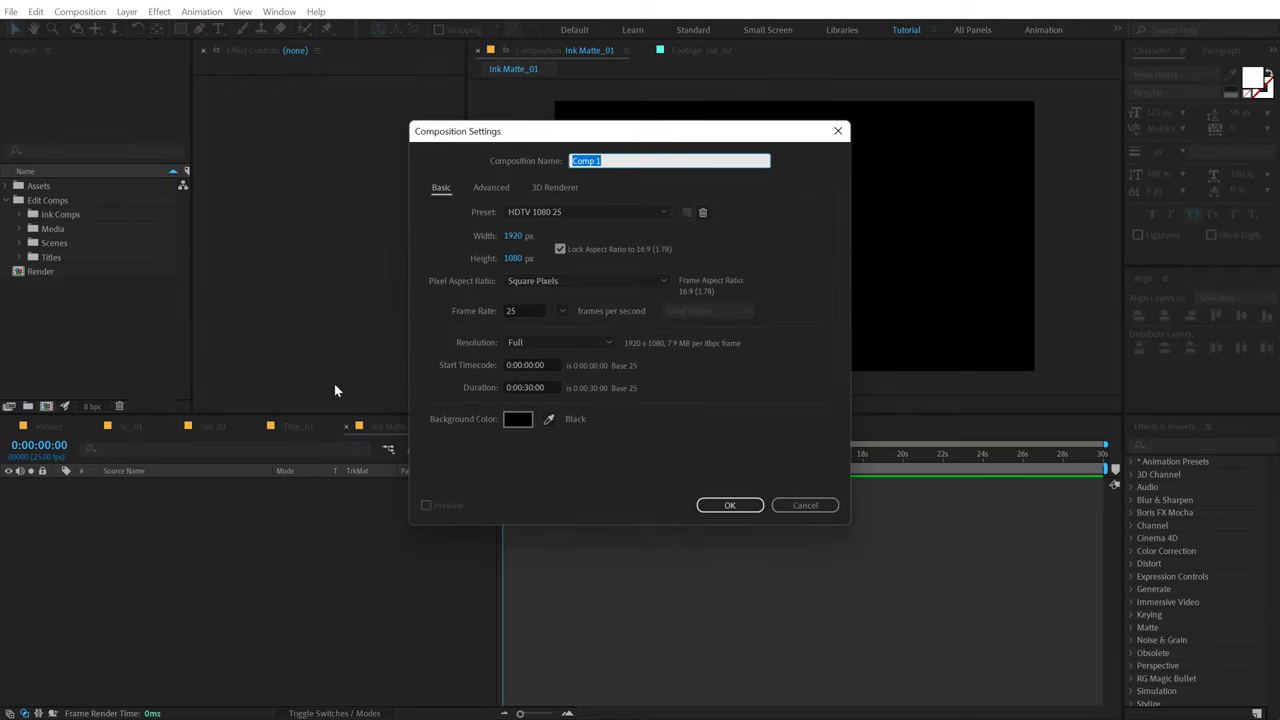
pyautogui.write('N')
pyautogui.press('BackSpace')
pyautogui.press('BackSpace')
pyautogui.press('BackSpace')
pyautogui.press('BackSpace')
pyautogui.click(712, 505)
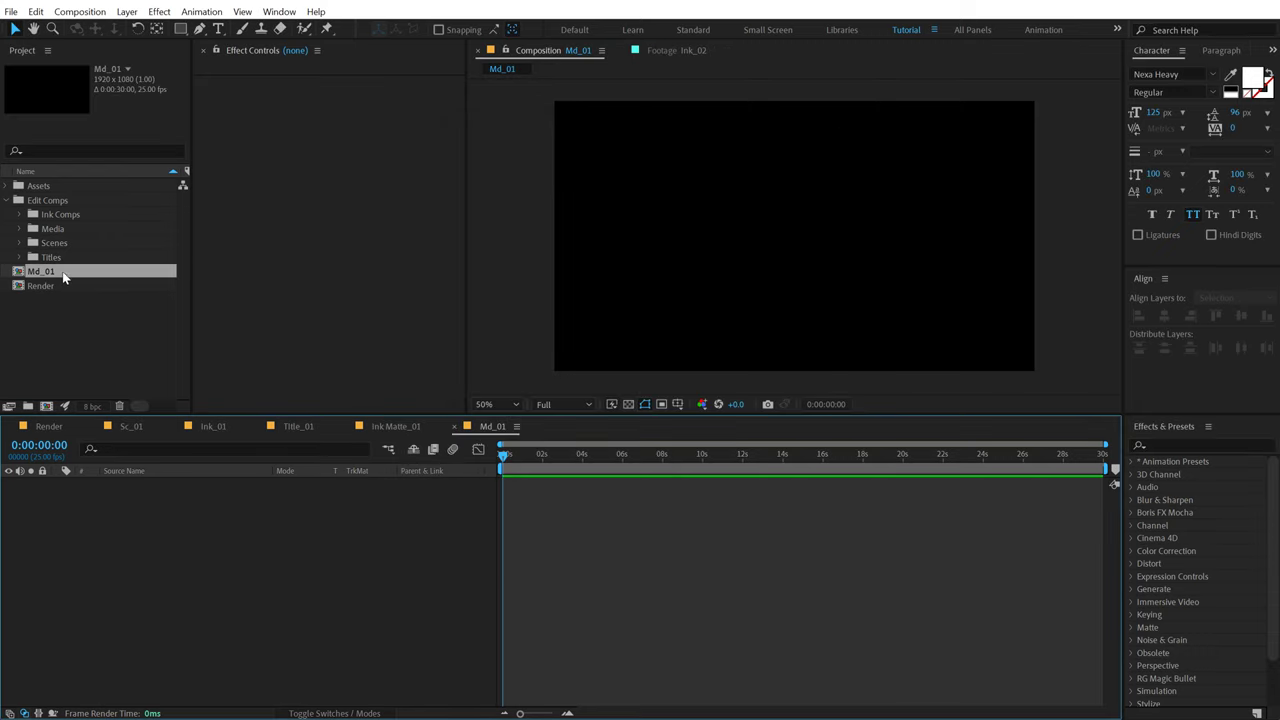
# Step: Move Md_01 into the Media folder and expand the Assets folder
pyautogui.moveTo(60, 275); pyautogui.dragTo(64, 250)
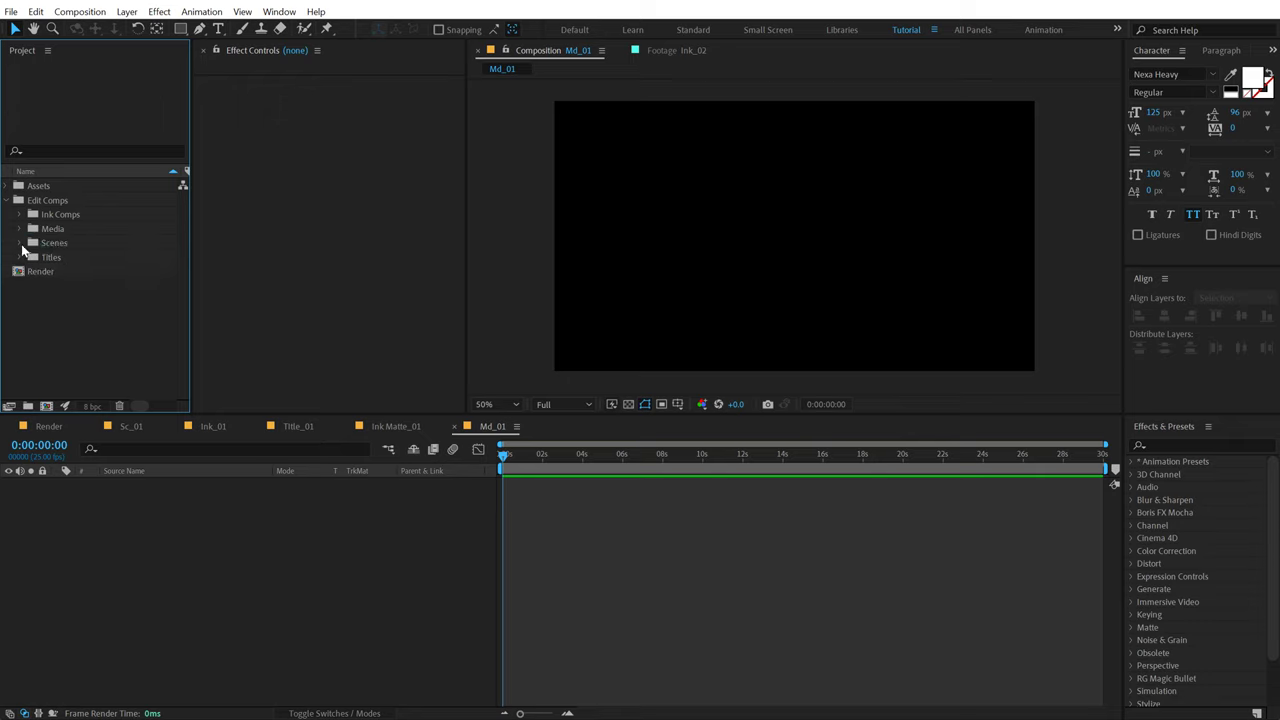
pyautogui.click(19, 229)
pyautogui.click(69, 247)
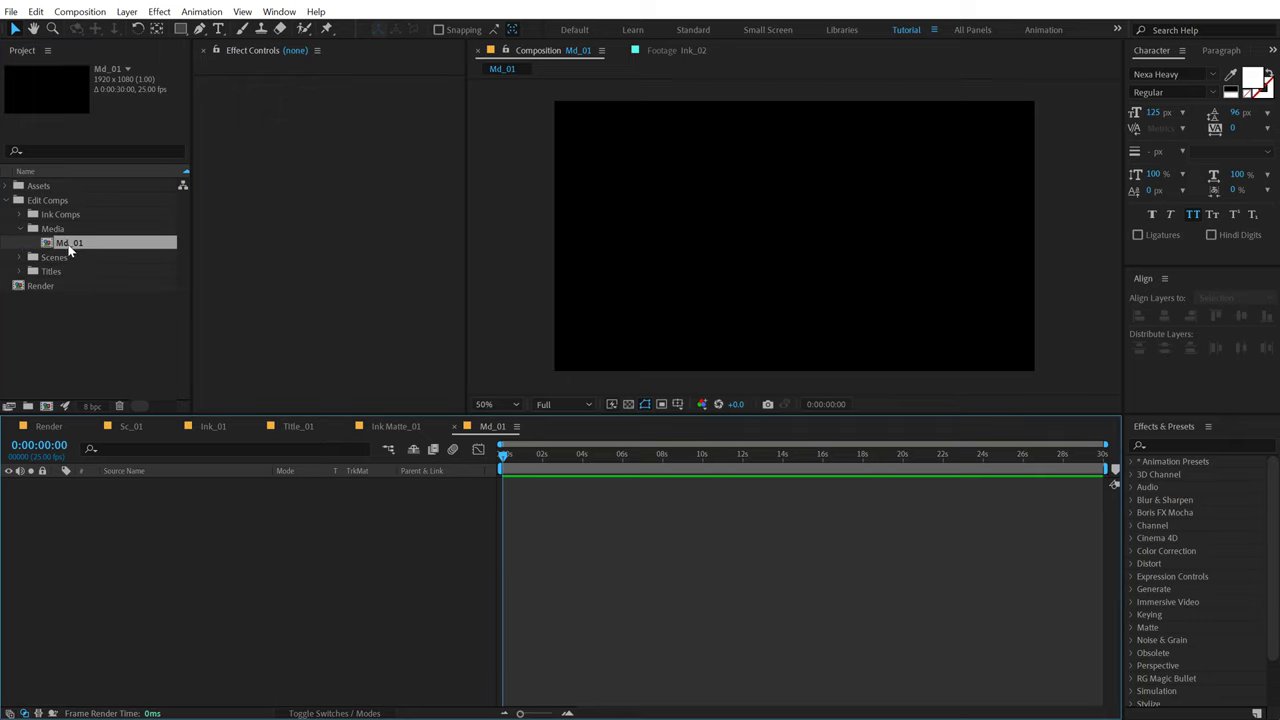
pyautogui.click(5, 187)
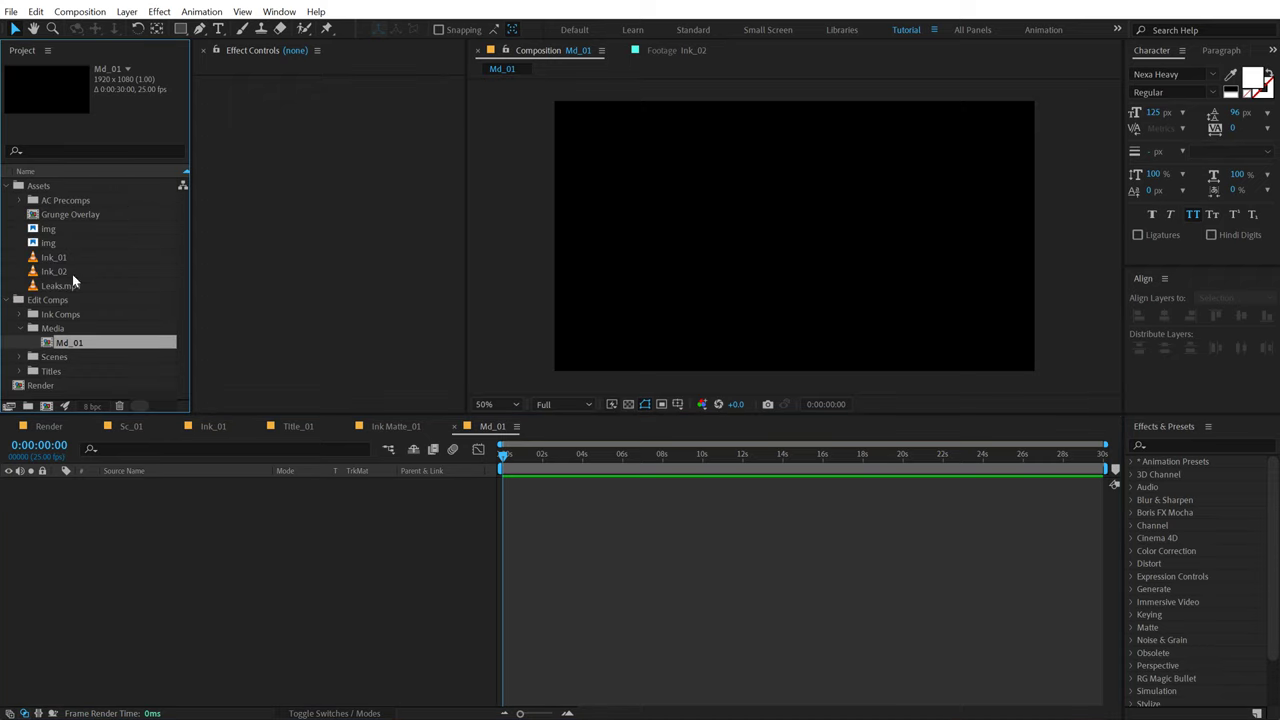
# Step: Add the dog photo img to Md_01, scale it to 43% and nudge it upward
pyautogui.click(60, 232)
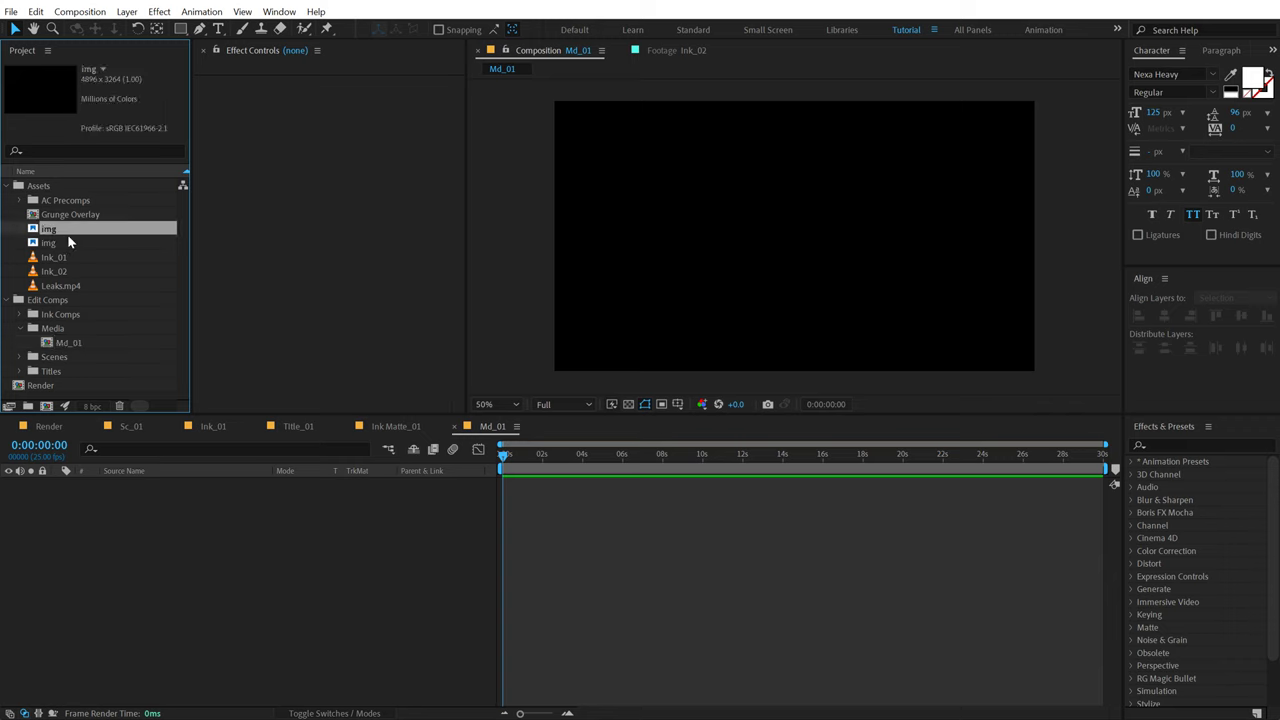
pyautogui.click(57, 241)
pyautogui.click(57, 232)
pyautogui.moveTo(57, 232); pyautogui.dragTo(114, 585)
pyautogui.press('s')
pyautogui.moveTo(318, 496); pyautogui.dragTo(261, 496)
pyautogui.moveTo(710, 320); pyautogui.dragTo(715, 275)
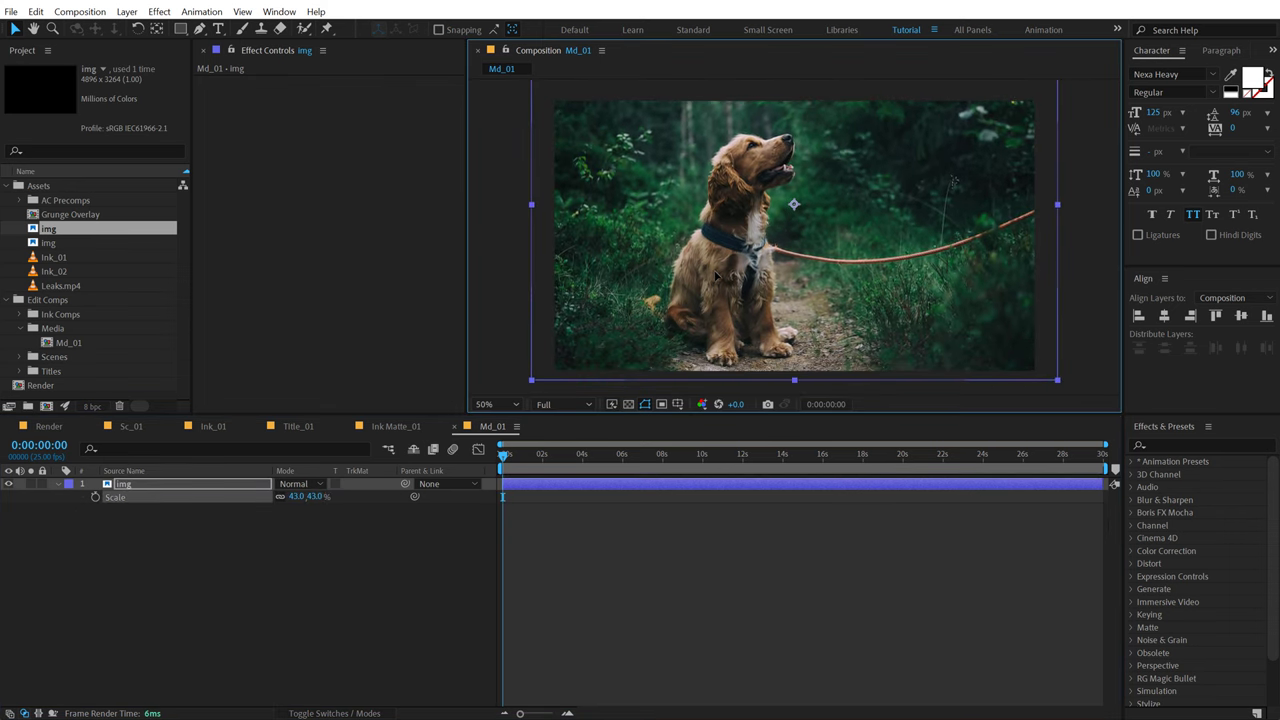
pyautogui.click(216, 566)
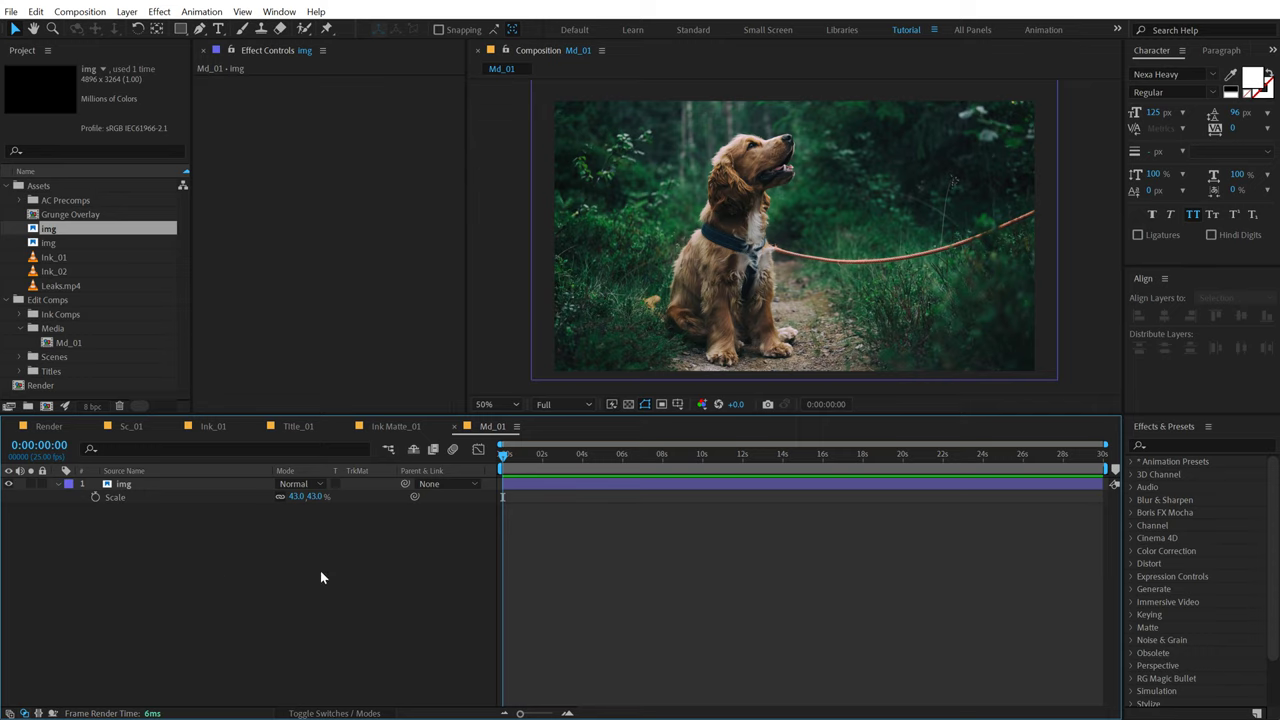
# Step: Add the Ink_01 ink footage as a layer in the Ink_01 comp and scrub through it
pyautogui.click(213, 428)
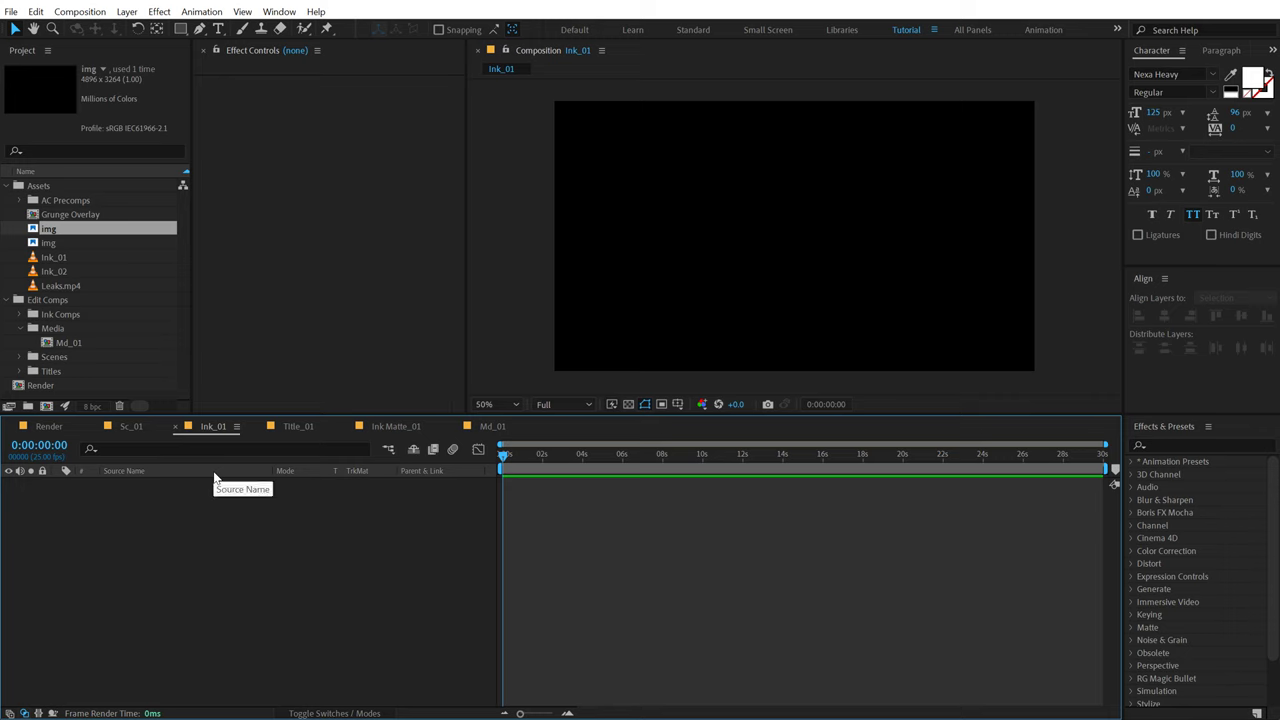
pyautogui.click(55, 258)
pyautogui.moveTo(55, 258); pyautogui.dragTo(140, 522)
pyautogui.moveTo(530, 468)
pyautogui.mouseDown()
pyautogui.moveTo(545, 455)
pyautogui.moveTo(629, 455)
pyautogui.moveTo(535, 455)
pyautogui.moveTo(608, 455)
pyautogui.mouseUp()
# Step: Place Md_01 beneath the ink layer as an inverted luma matte and preview the reveal
pyautogui.moveTo(65, 342); pyautogui.dragTo(151, 537)
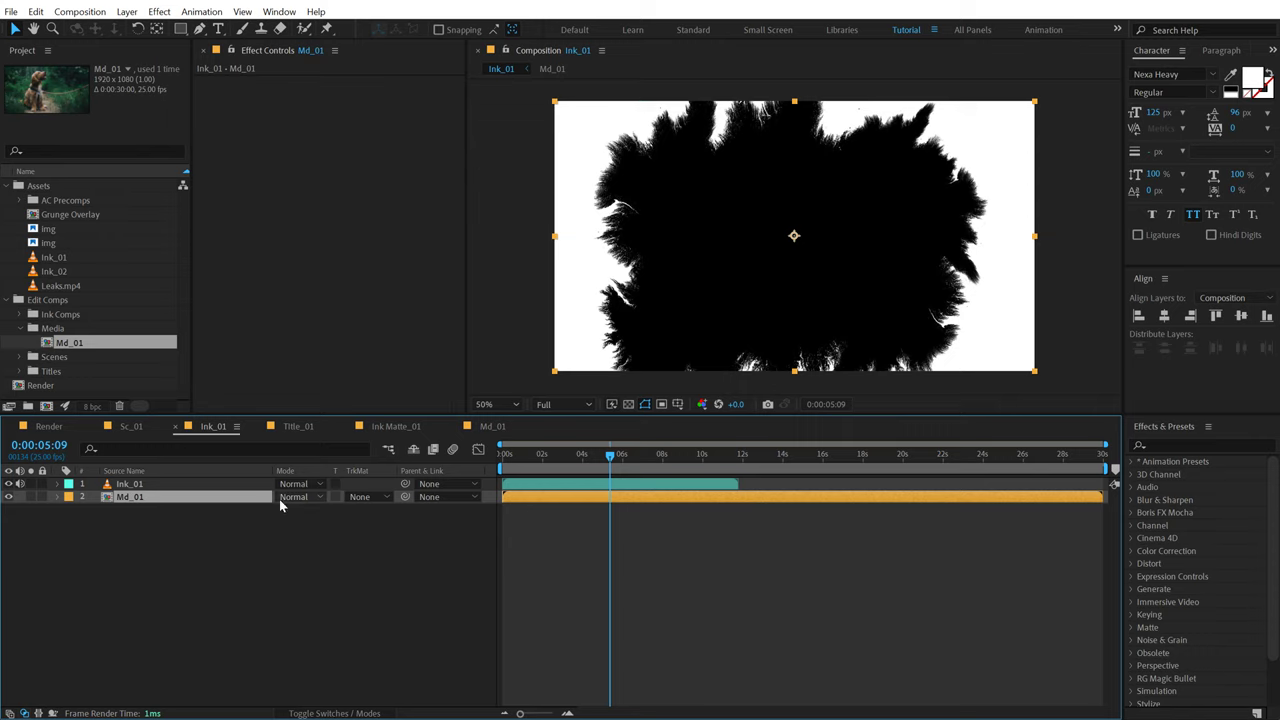
pyautogui.click(357, 498)
pyautogui.click(393, 586)
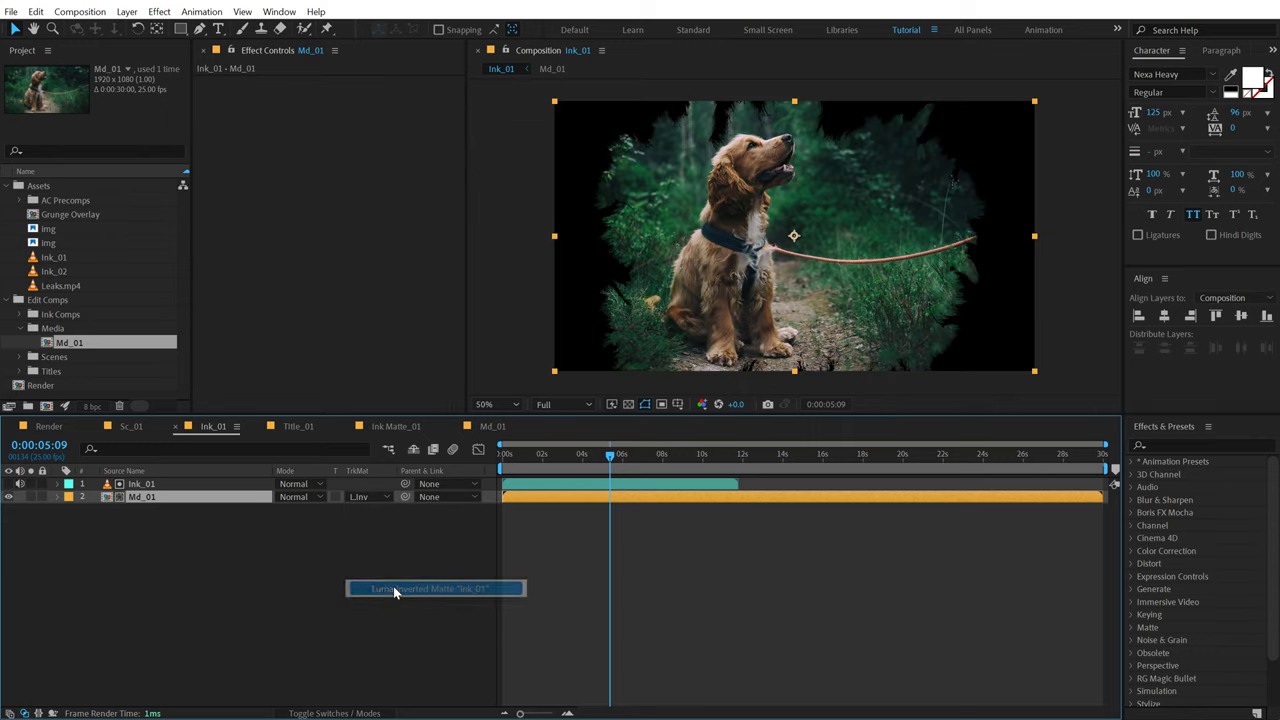
pyautogui.click(393, 586)
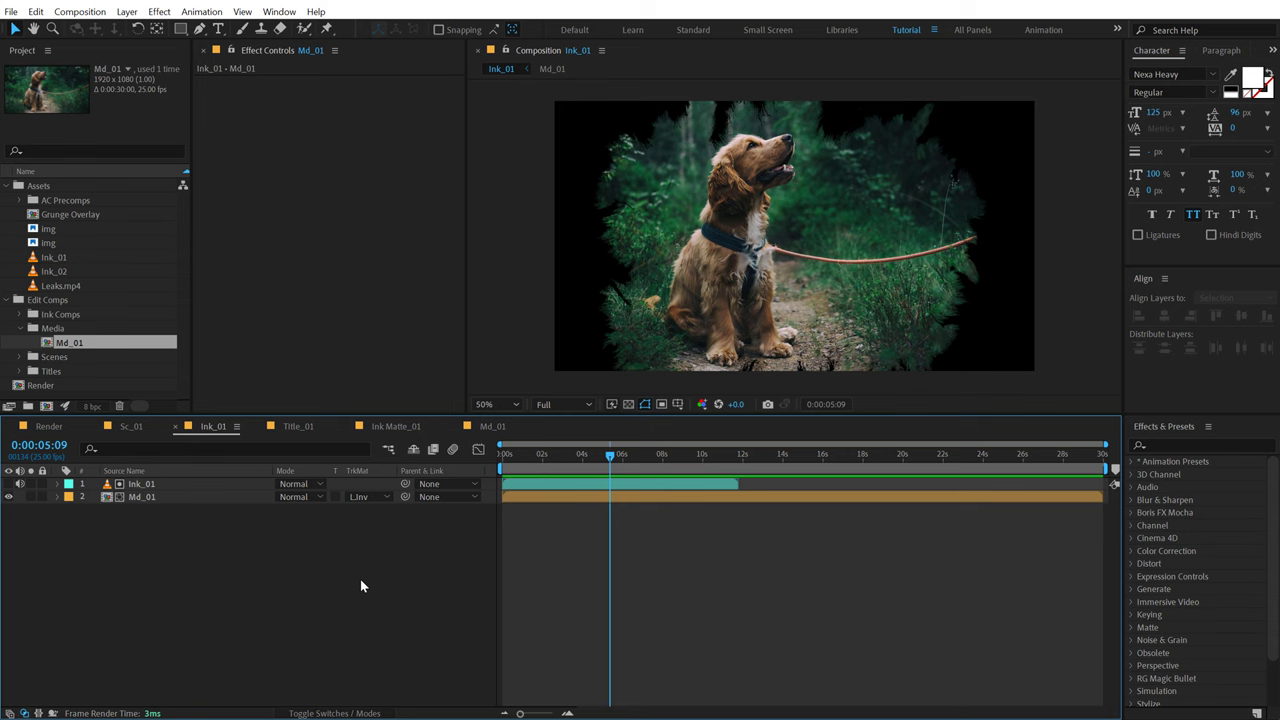
pyautogui.click(624, 404)
pyautogui.moveTo(582, 456)
pyautogui.mouseDown()
pyautogui.moveTo(531, 458)
pyautogui.moveTo(634, 458)
pyautogui.moveTo(503, 455)
pyautogui.moveTo(626, 455)
pyautogui.mouseUp()
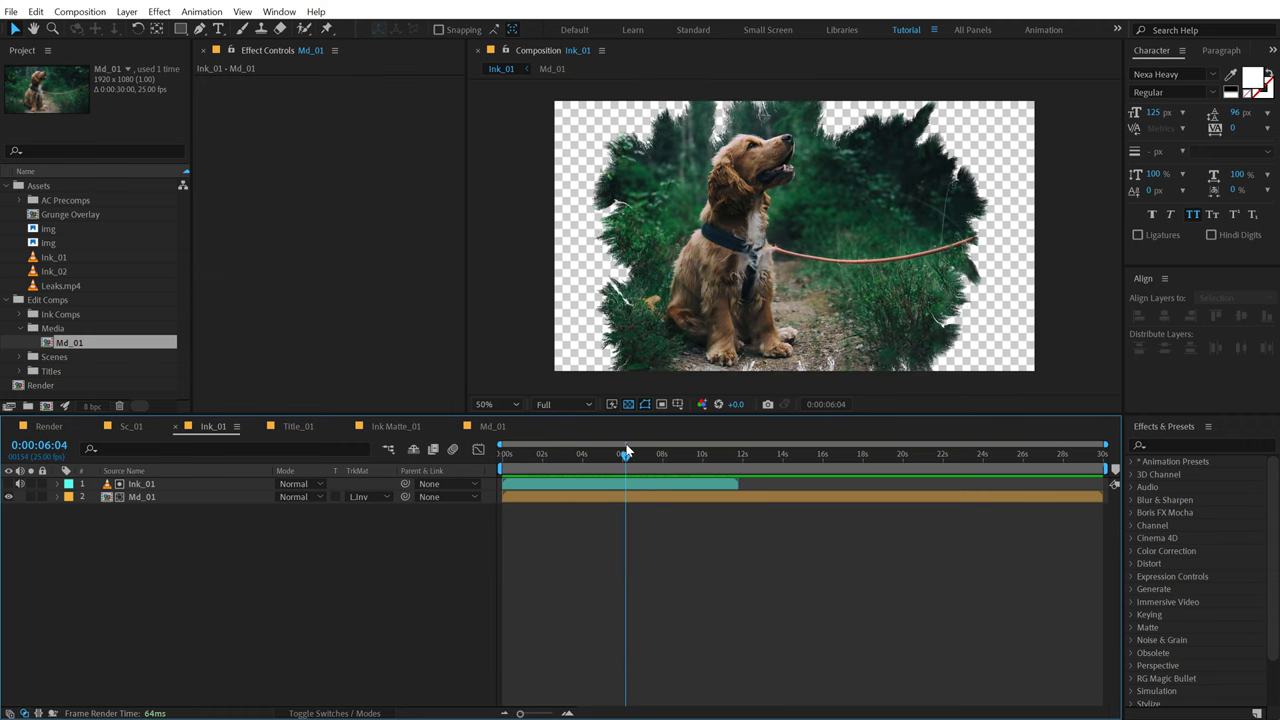
# Step: Apply Sharpen to the Ink_01 layer with an Amount of 15
pyautogui.click(148, 487)
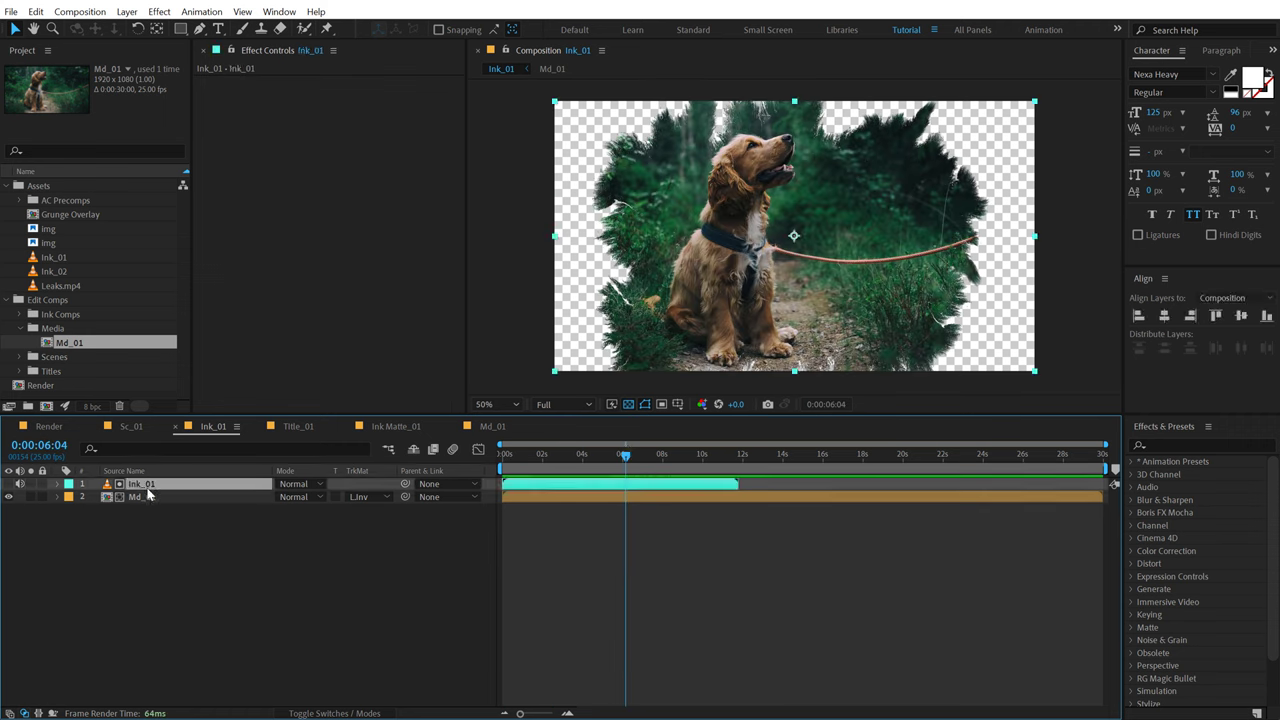
pyautogui.click(1176, 445)
pyautogui.write('sharp')
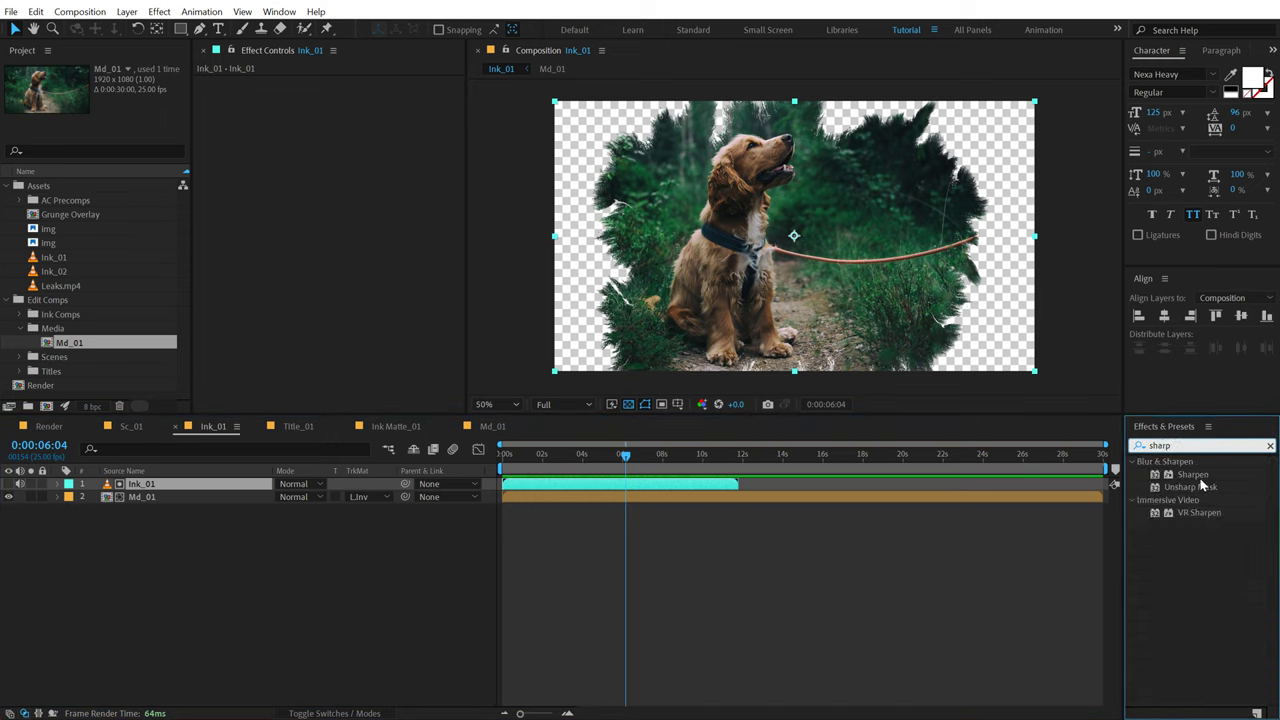
pyautogui.moveTo(1192, 474); pyautogui.dragTo(348, 94)
pyautogui.click(345, 95)
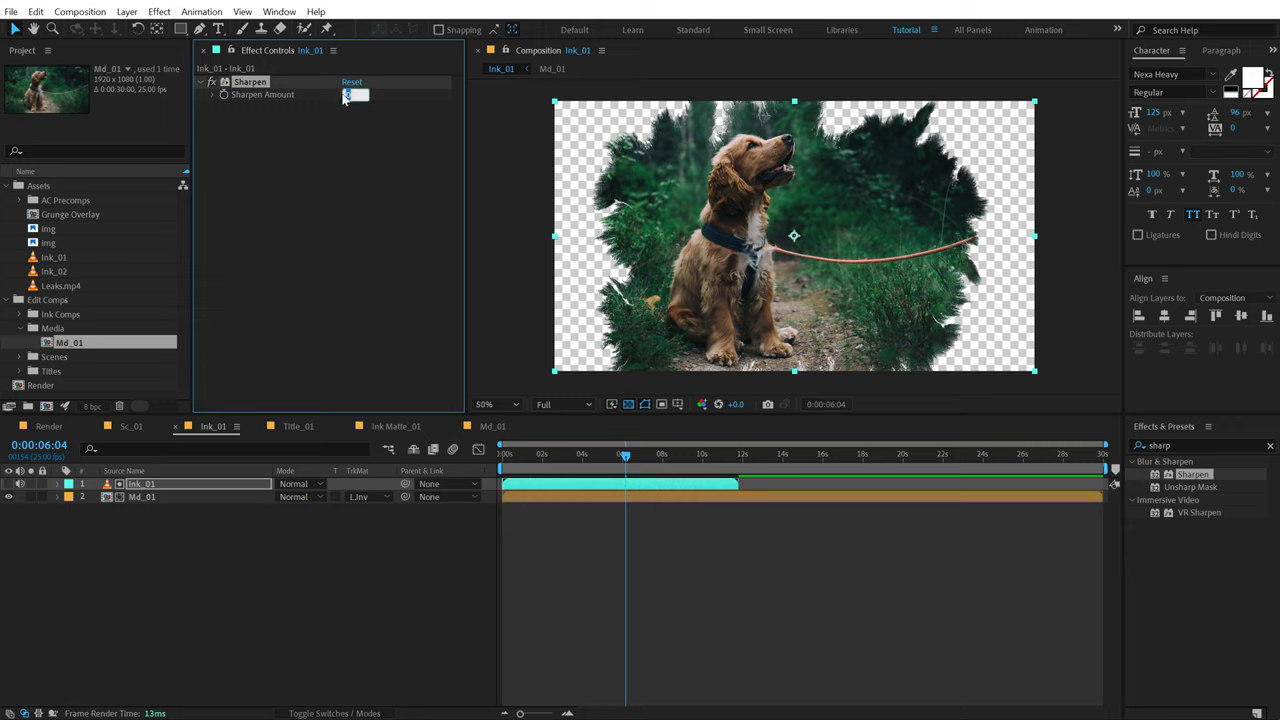
pyautogui.click(358, 153)
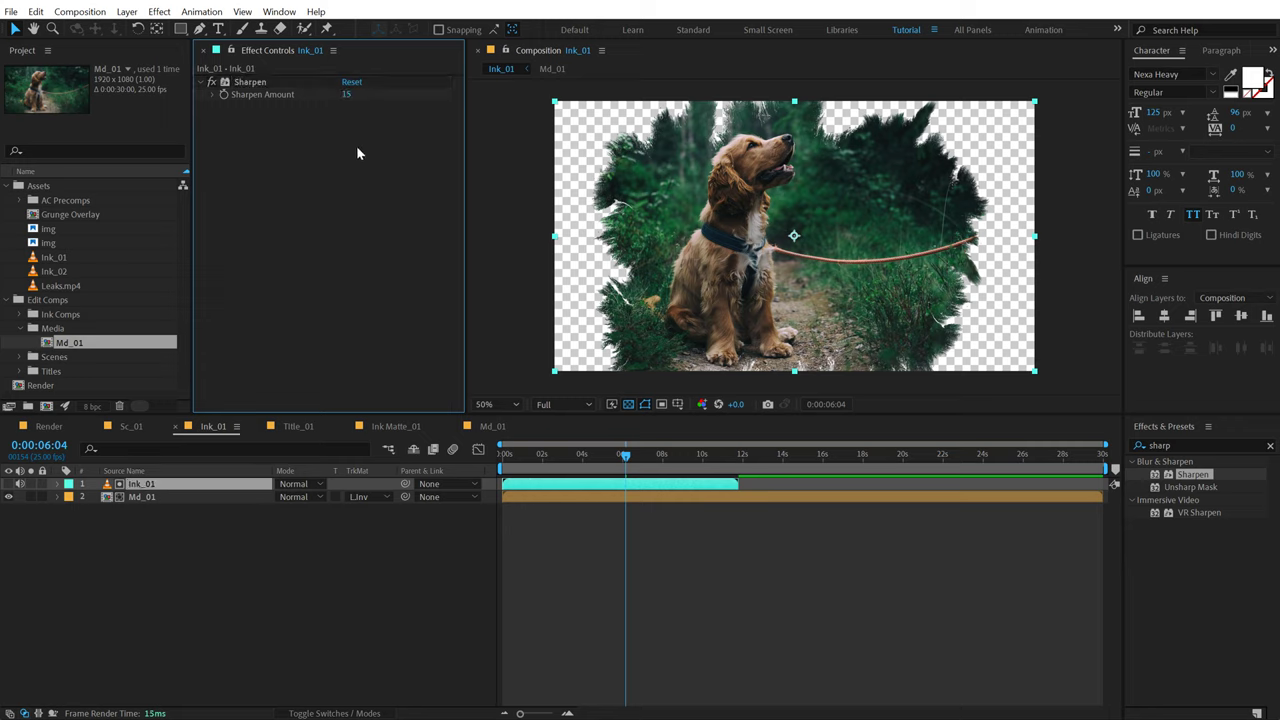
pyautogui.click(148, 485)
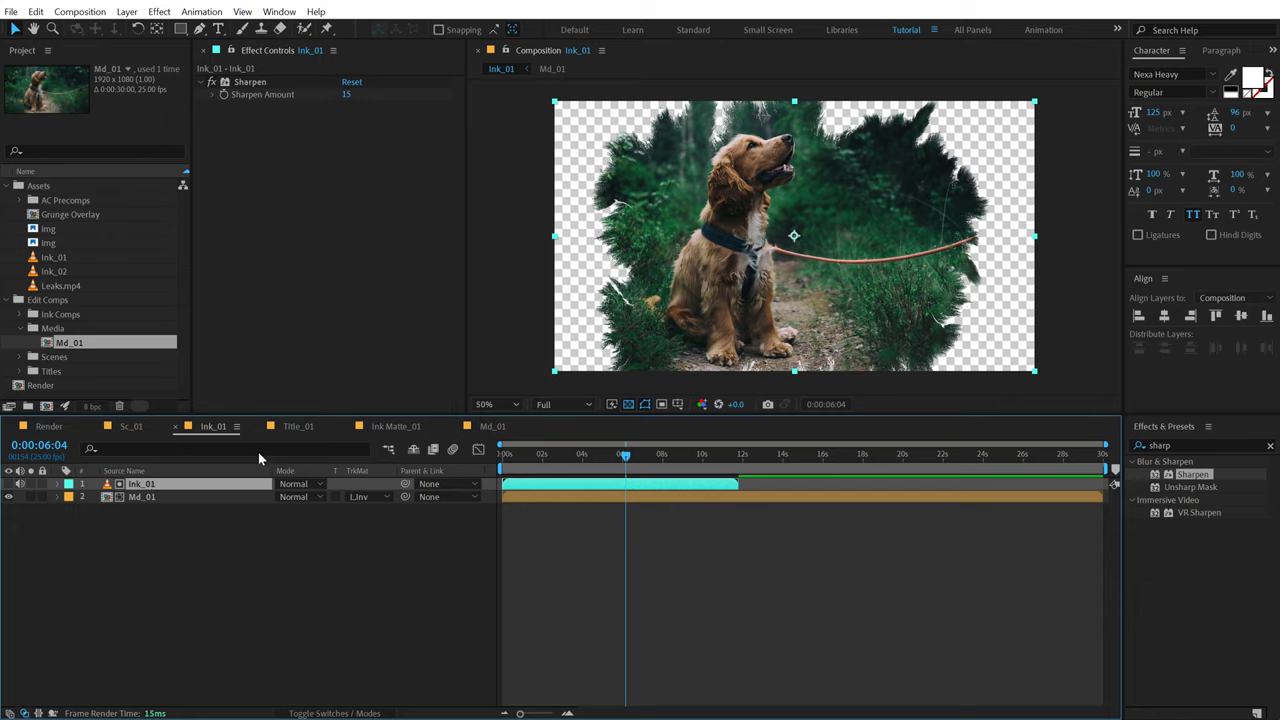
# Step: Paste the sharpened Ink_01 layer into Ink Matte_01 and view it at 0:00:03:20
pyautogui.click(390, 428)
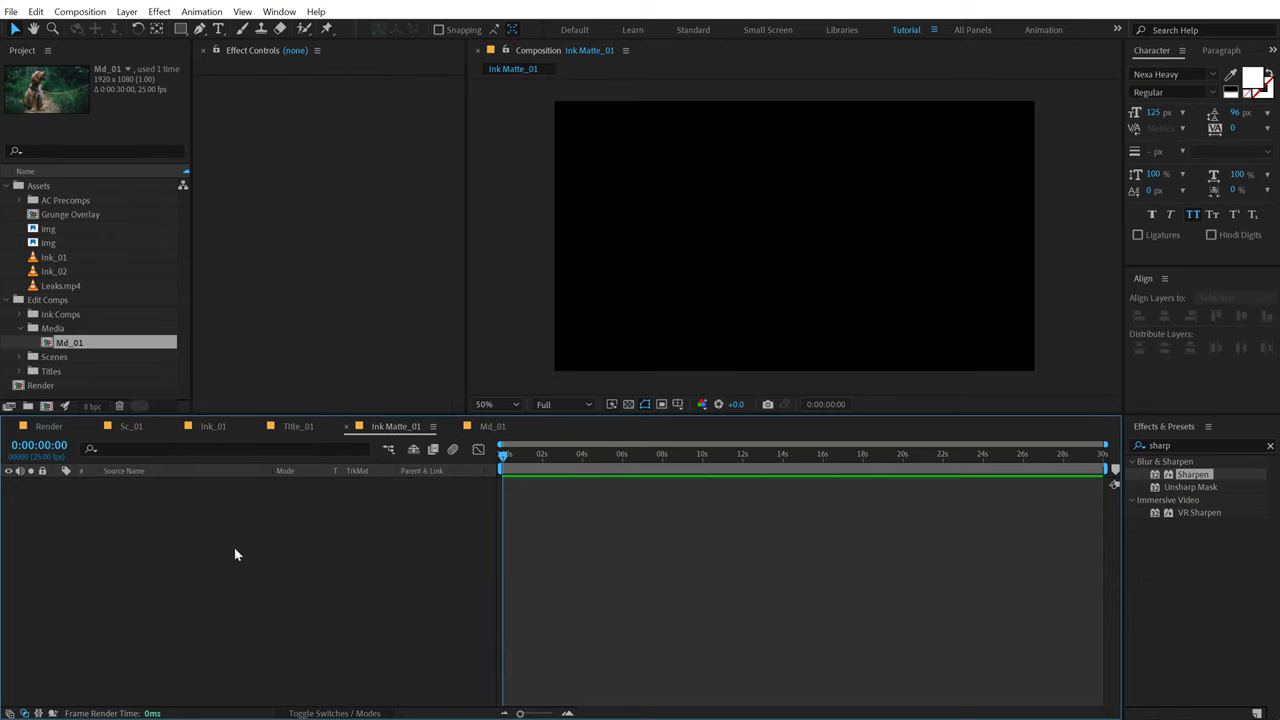
pyautogui.hotkey('ctrl', 'v')
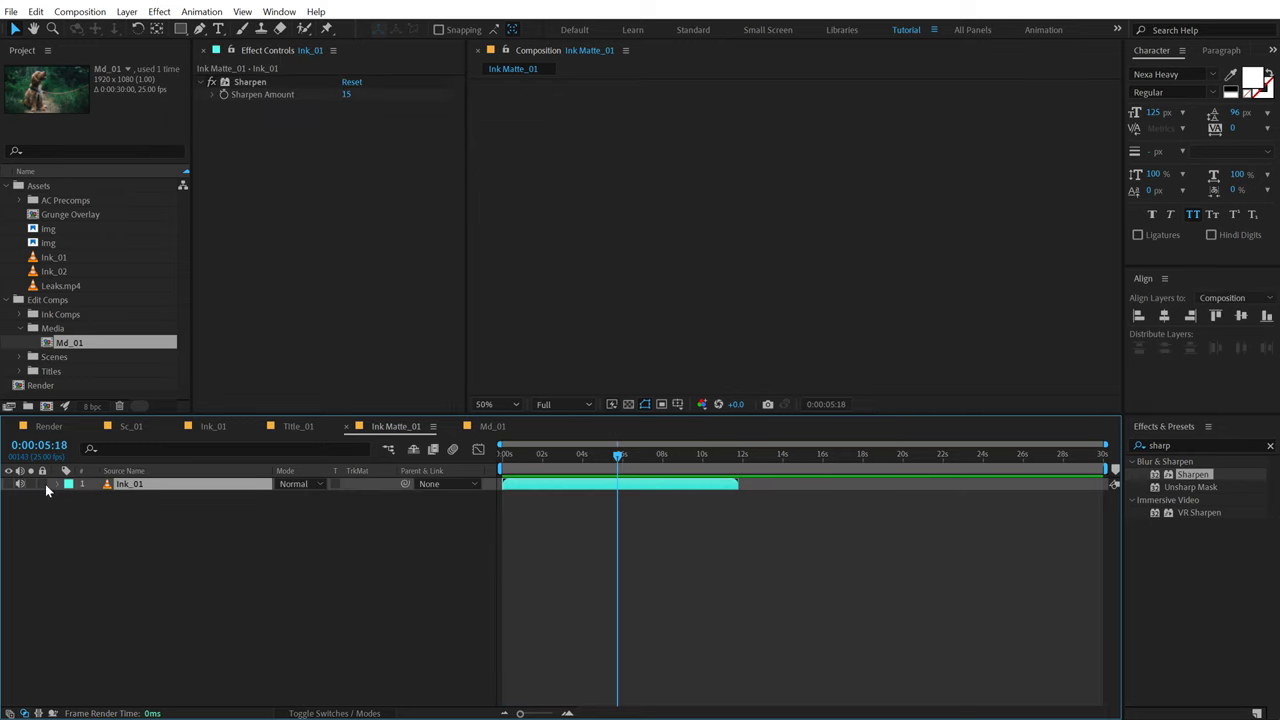
pyautogui.click(8, 484)
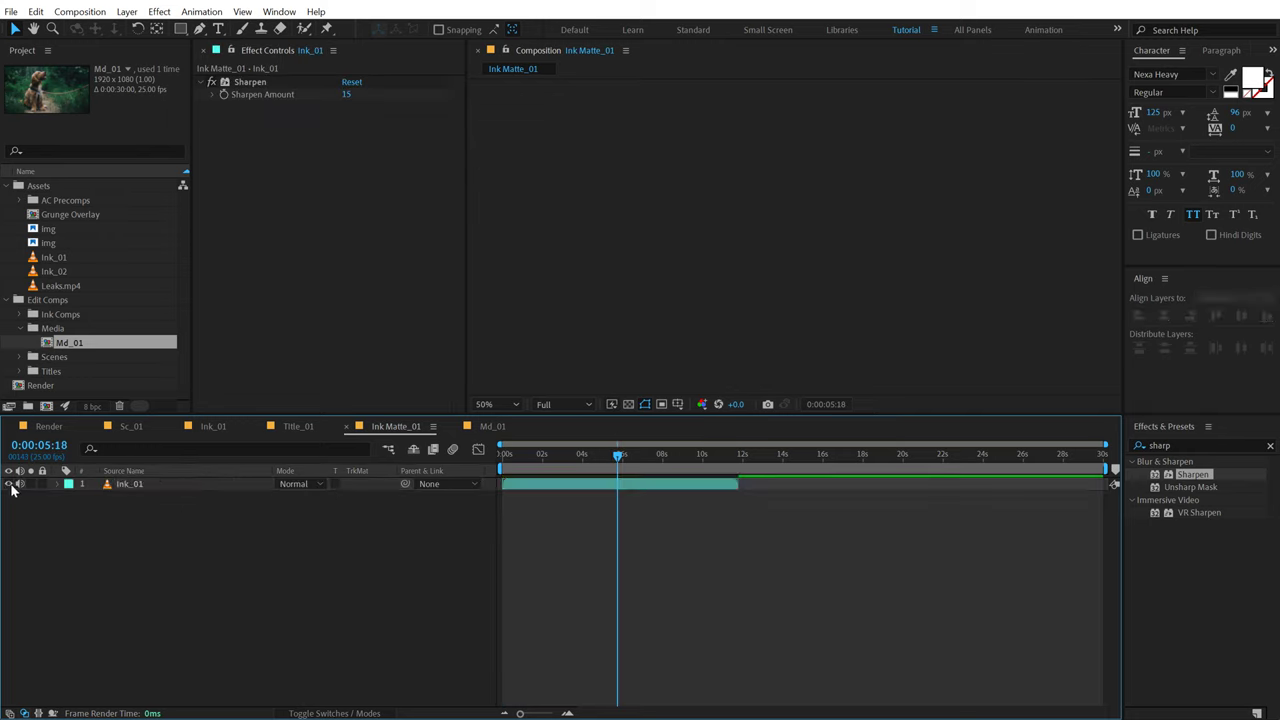
pyautogui.click(520, 456)
pyautogui.moveTo(520, 456)
pyautogui.mouseDown()
pyautogui.moveTo(589, 456)
pyautogui.moveTo(578, 456)
pyautogui.mouseUp()
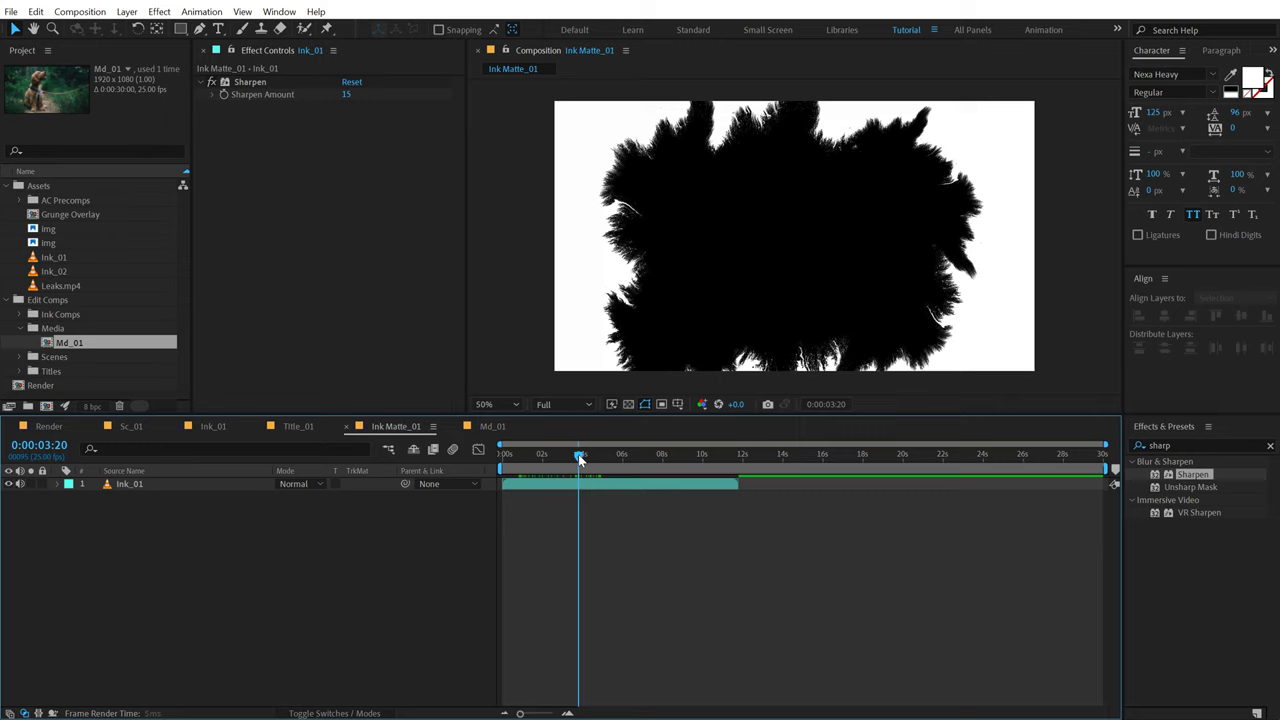
# Step: Apply the Invert effect to the Ink_01 layer
pyautogui.click(1181, 444)
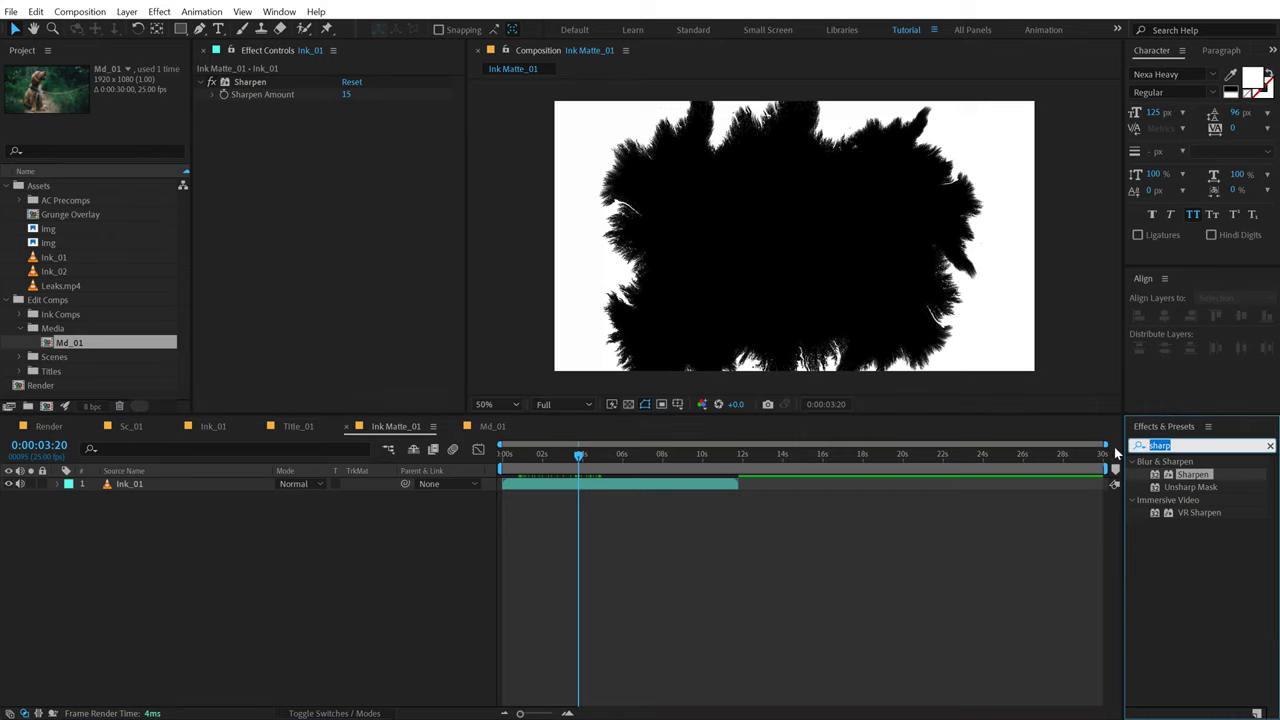
pyautogui.write('inv')
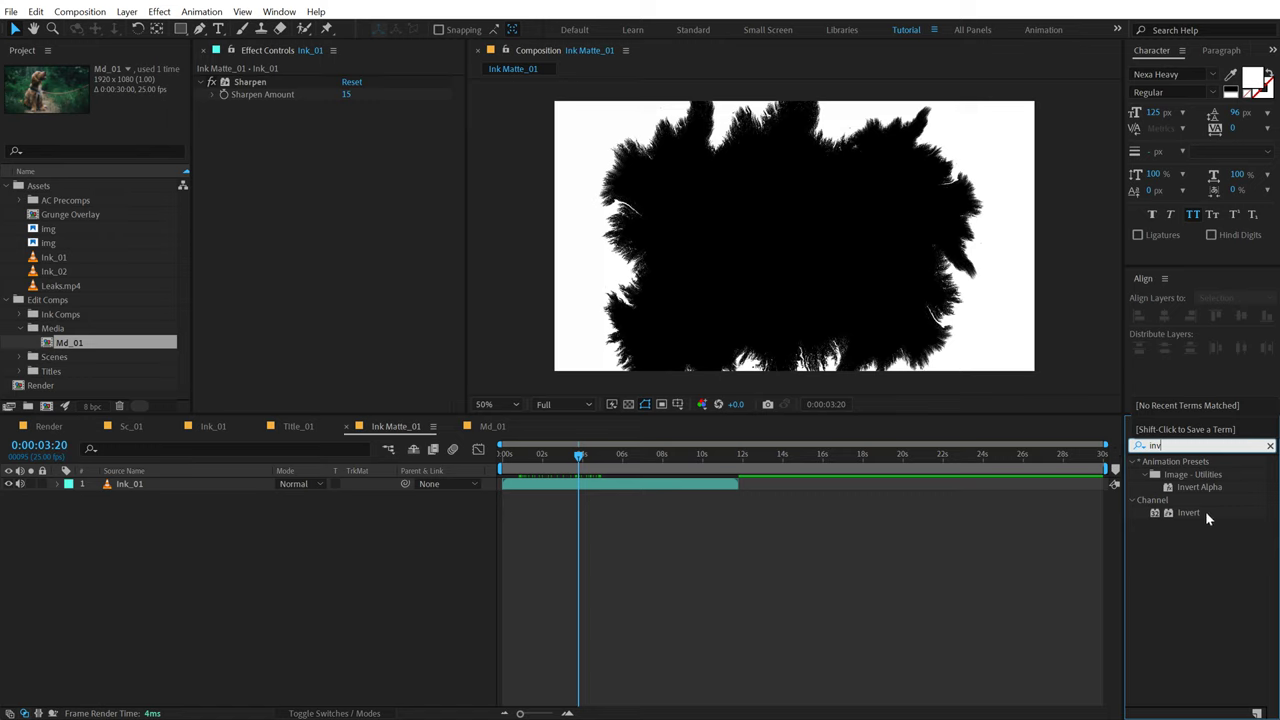
pyautogui.moveTo(1200, 514); pyautogui.dragTo(174, 487)
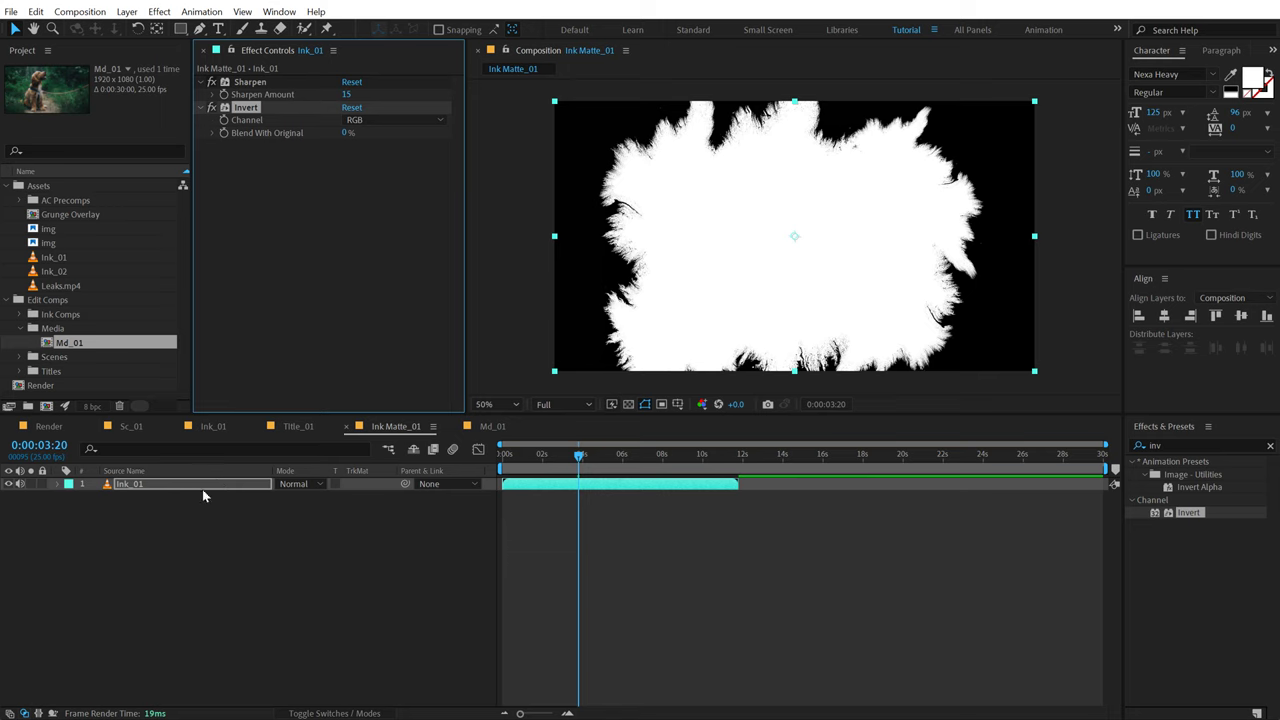
pyautogui.click(169, 530)
# Step: Add White Solid 1 below Ink_01, luma-matted by it, then open Sc_01
pyautogui.hotkey('ctrl', 'y')
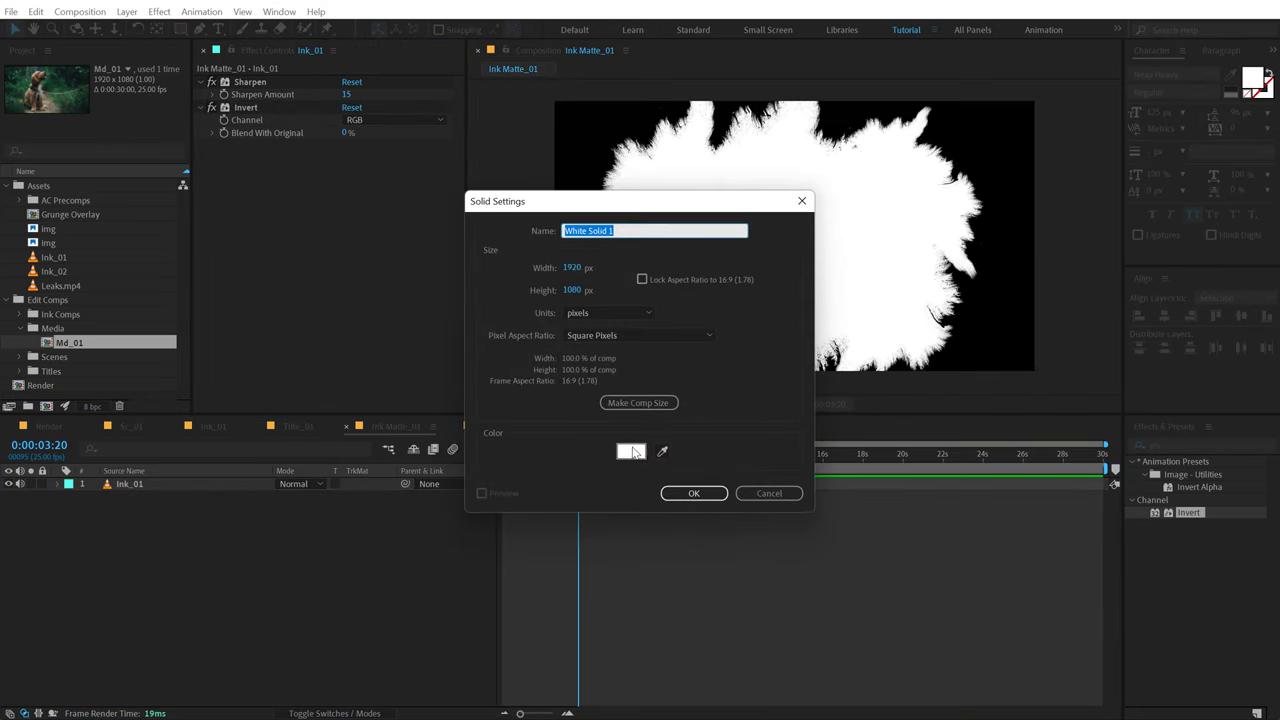
pyautogui.click(692, 494)
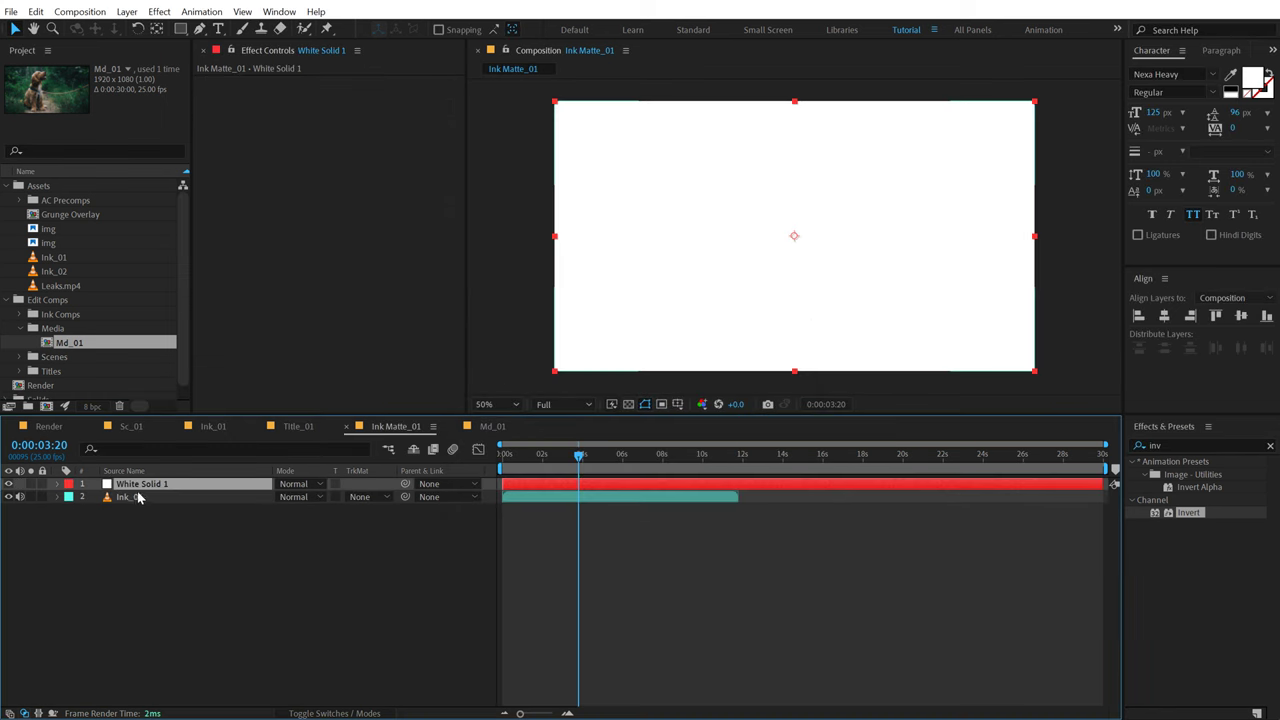
pyautogui.moveTo(142, 530); pyautogui.dragTo(141, 533)
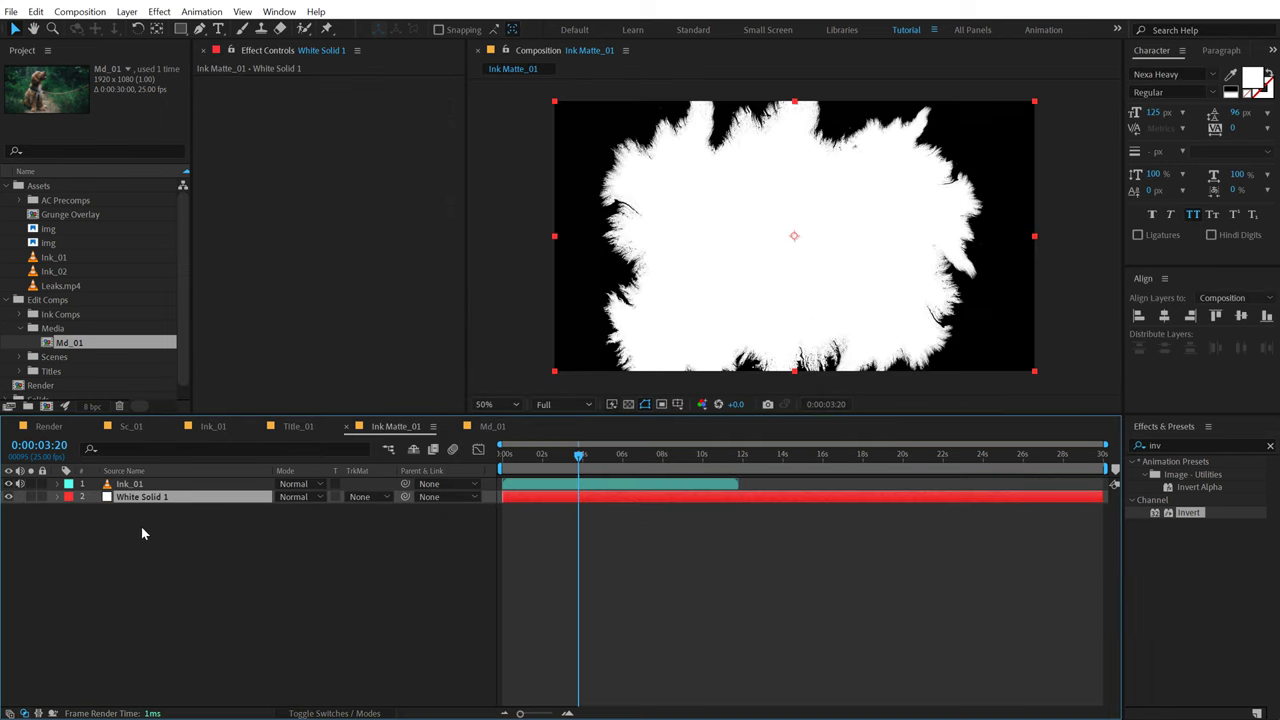
pyautogui.click(371, 497)
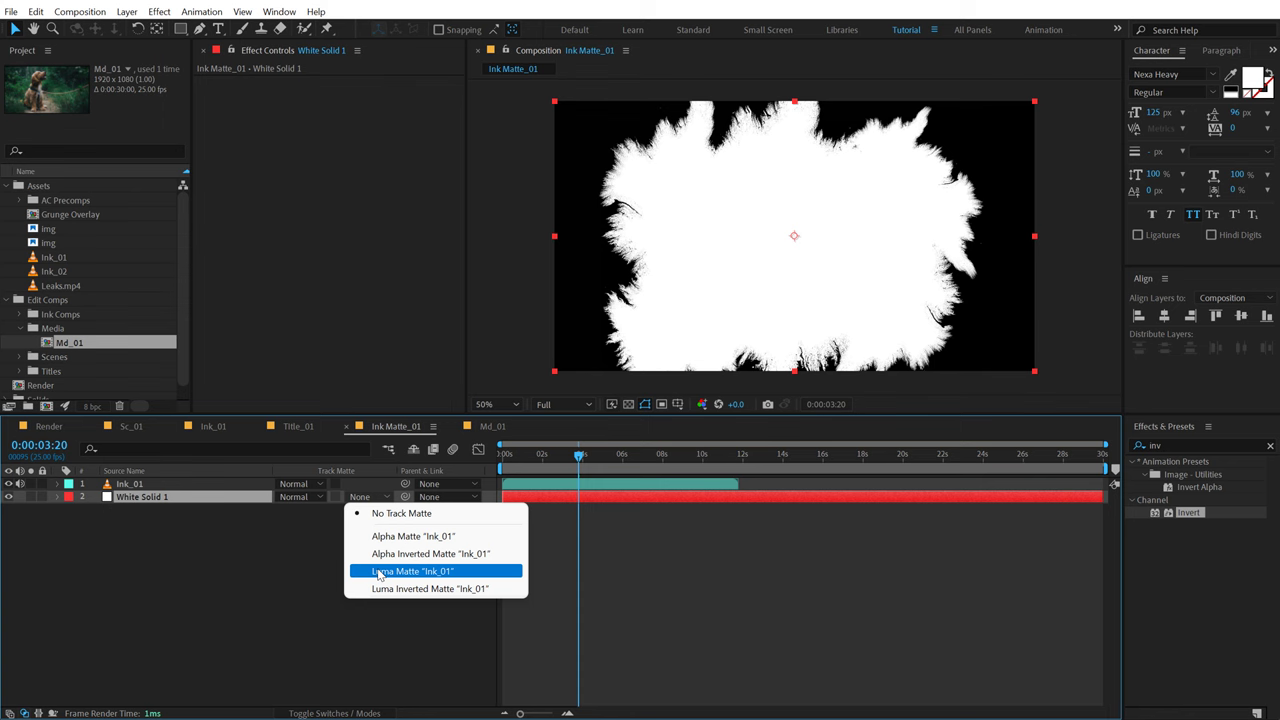
pyautogui.click(378, 574)
pyautogui.click(510, 484)
pyautogui.click(517, 455)
pyautogui.moveTo(517, 455)
pyautogui.mouseDown()
pyautogui.moveTo(630, 452)
pyautogui.moveTo(500, 455)
pyautogui.moveTo(587, 462)
pyautogui.mouseUp()
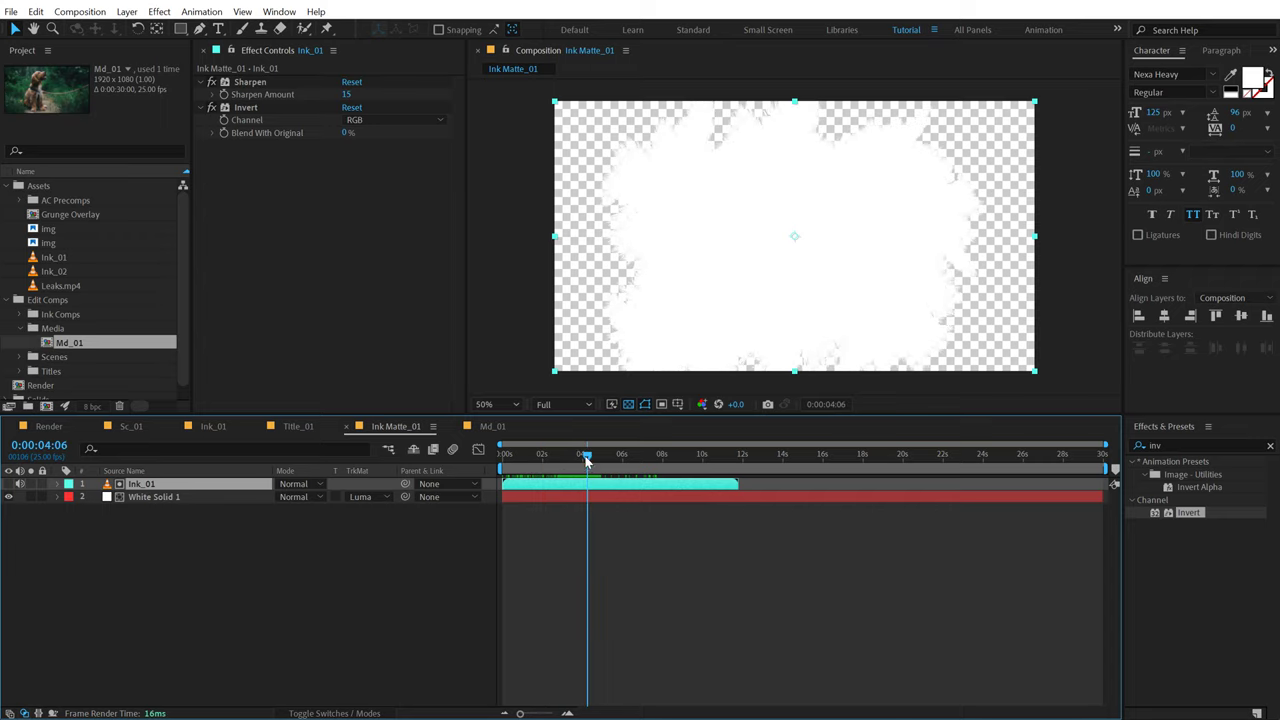
pyautogui.click(130, 427)
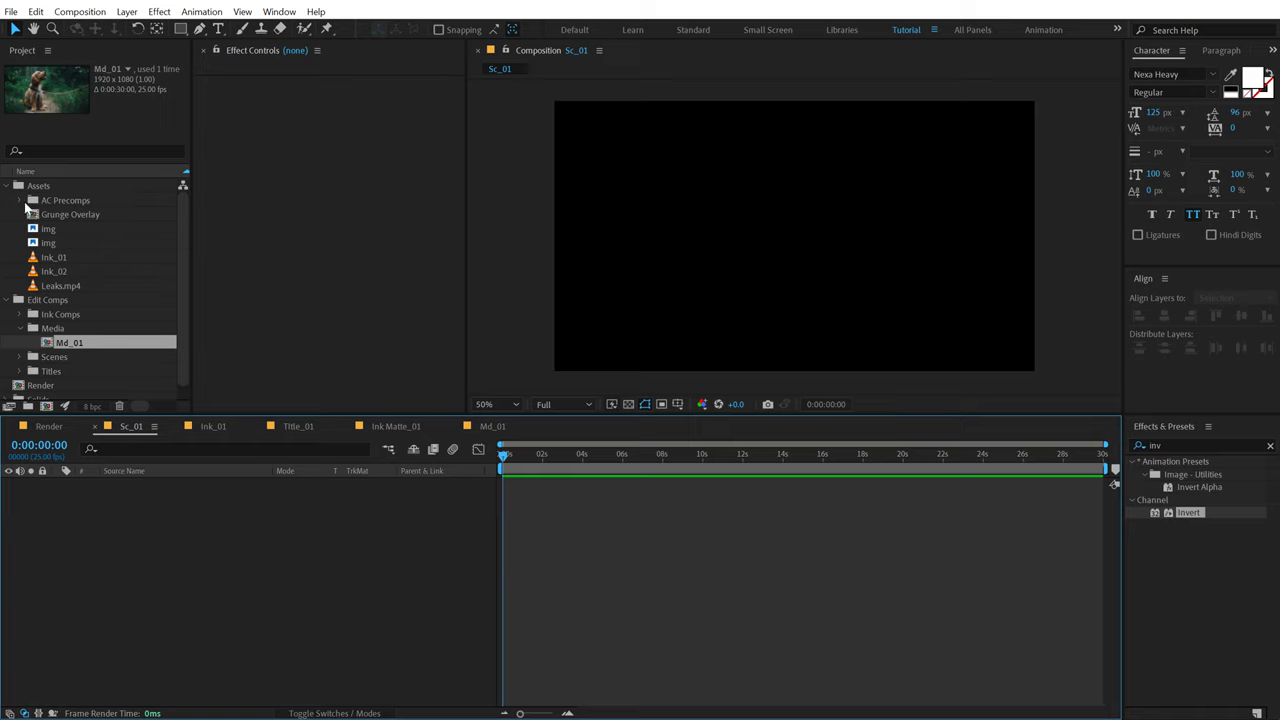
# Step: Collapse the Assets folder and expand Ink Comps, Scenes and Titles in the Project panel
pyautogui.click(12, 186)
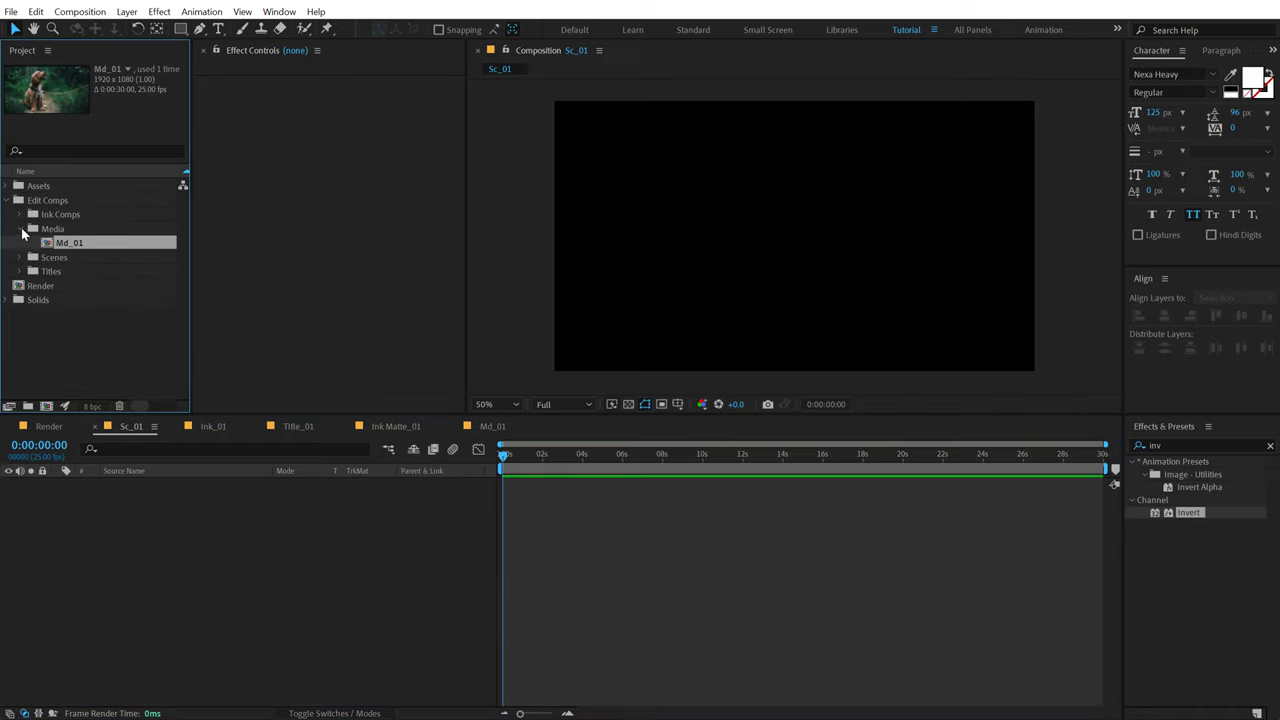
pyautogui.click(19, 214)
pyautogui.click(19, 287)
pyautogui.click(21, 315)
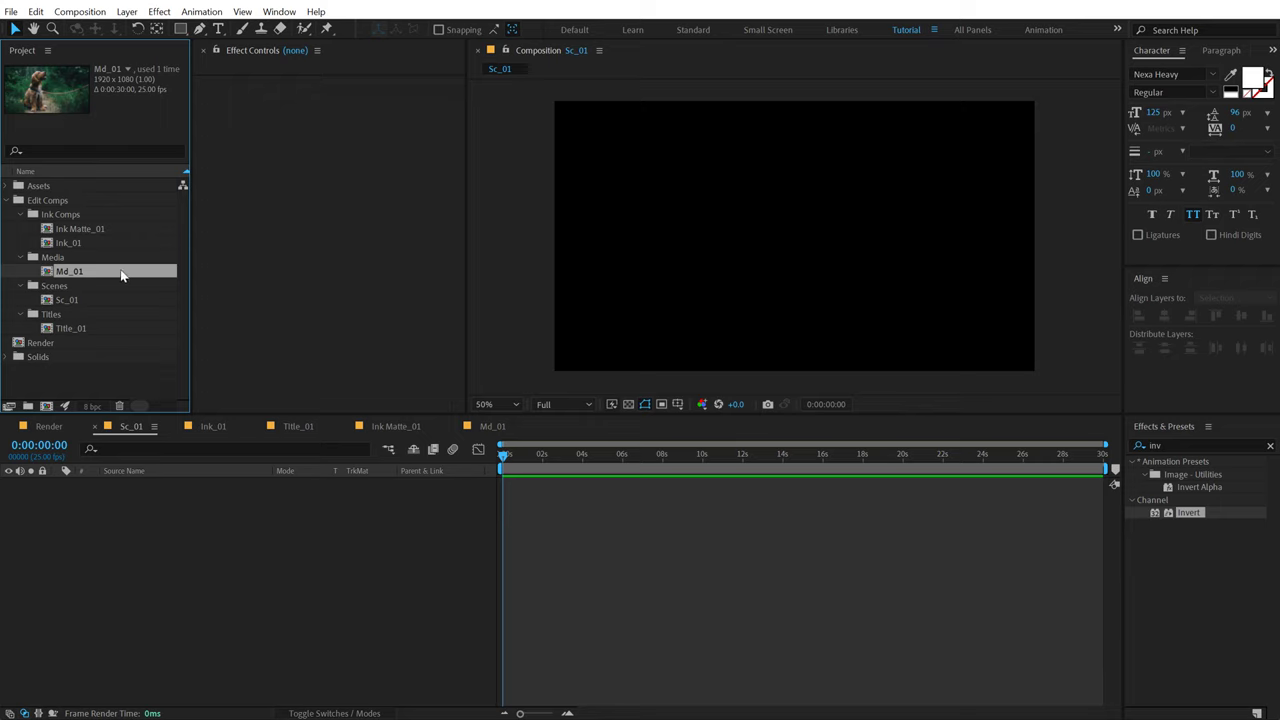
# Step: Add Ink Matte_01 to Sc_01 and check the matte around three seconds against transparency
pyautogui.moveTo(82, 231); pyautogui.dragTo(134, 539)
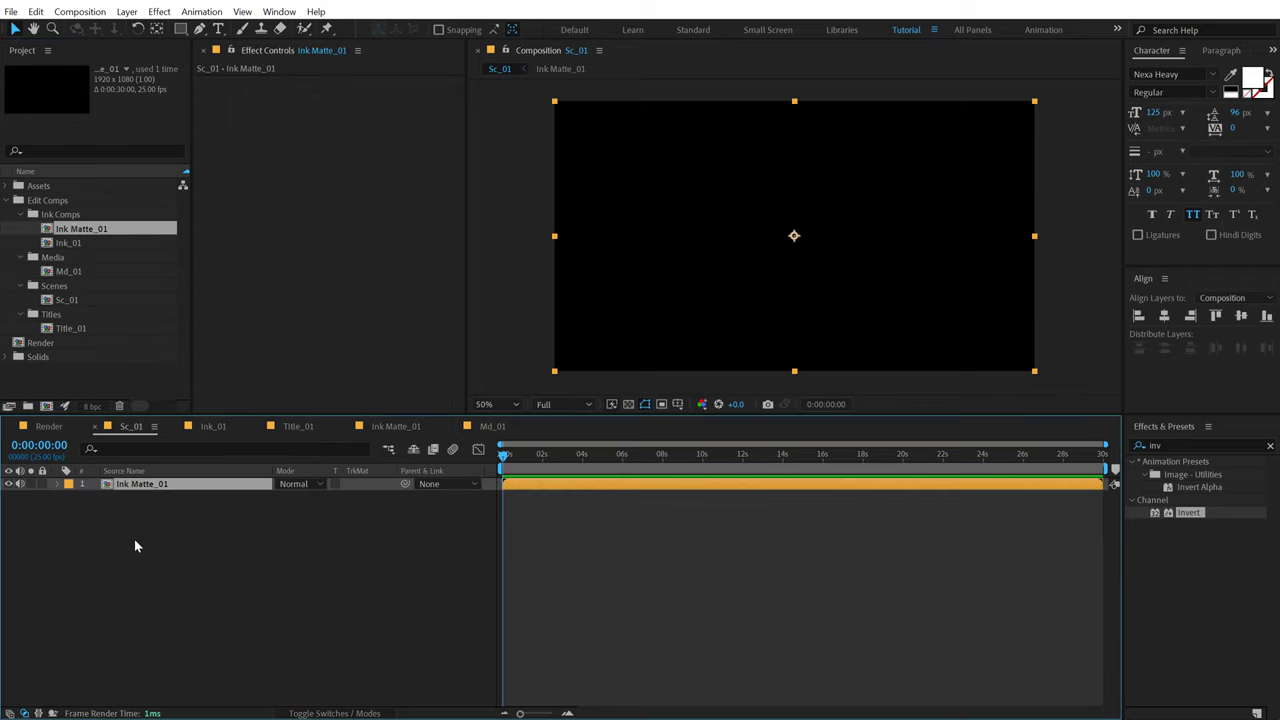
pyautogui.moveTo(531, 457)
pyautogui.mouseDown()
pyautogui.moveTo(604, 457)
pyautogui.moveTo(570, 457)
pyautogui.mouseUp()
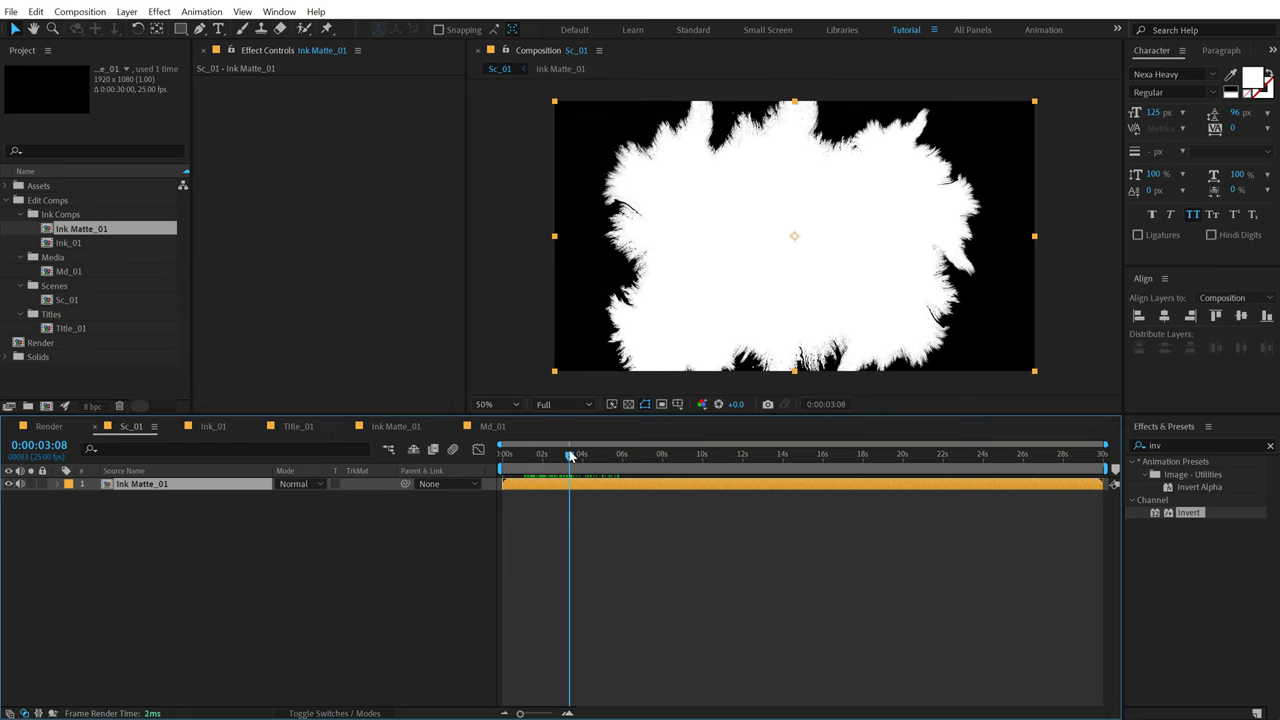
pyautogui.click(628, 404)
# Step: Stack Ink_01 above Ink Matte_01 in Sc_01, starting about 0.6 s later, and preview the reveal
pyautogui.click(628, 404)
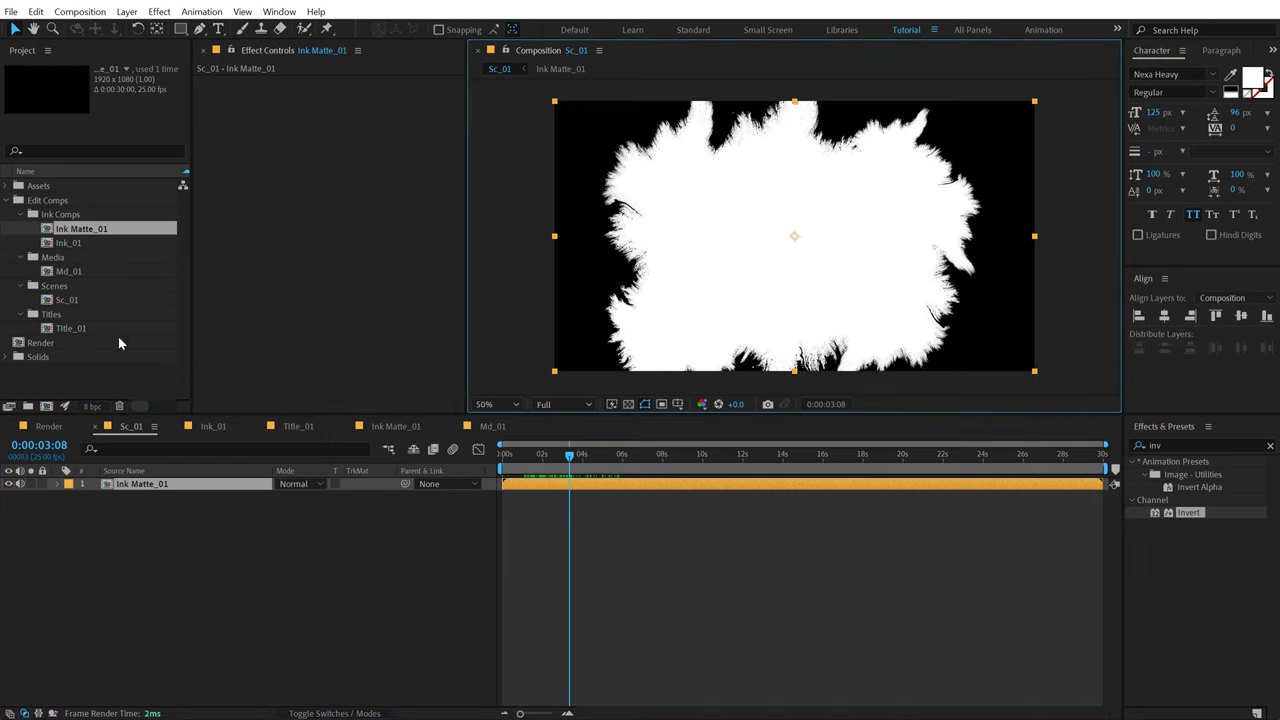
pyautogui.click(72, 245)
pyautogui.moveTo(72, 245); pyautogui.dragTo(150, 490)
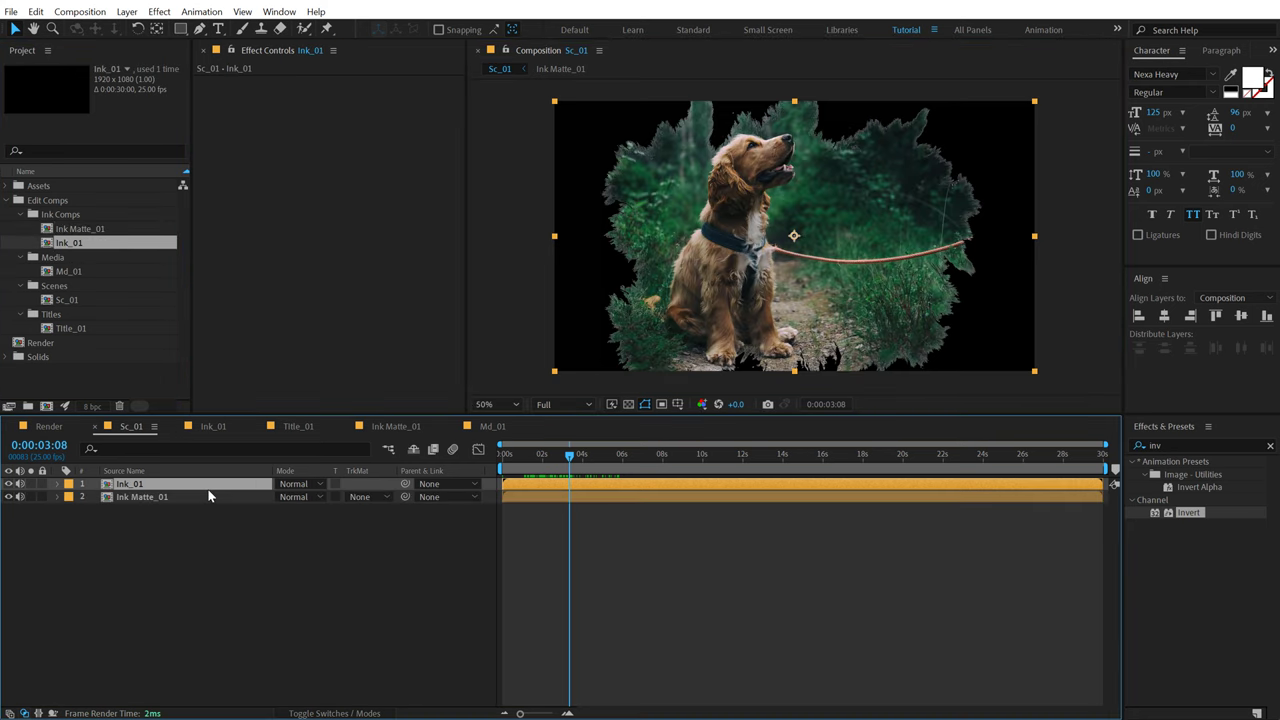
pyautogui.moveTo(510, 485); pyautogui.dragTo(521, 485)
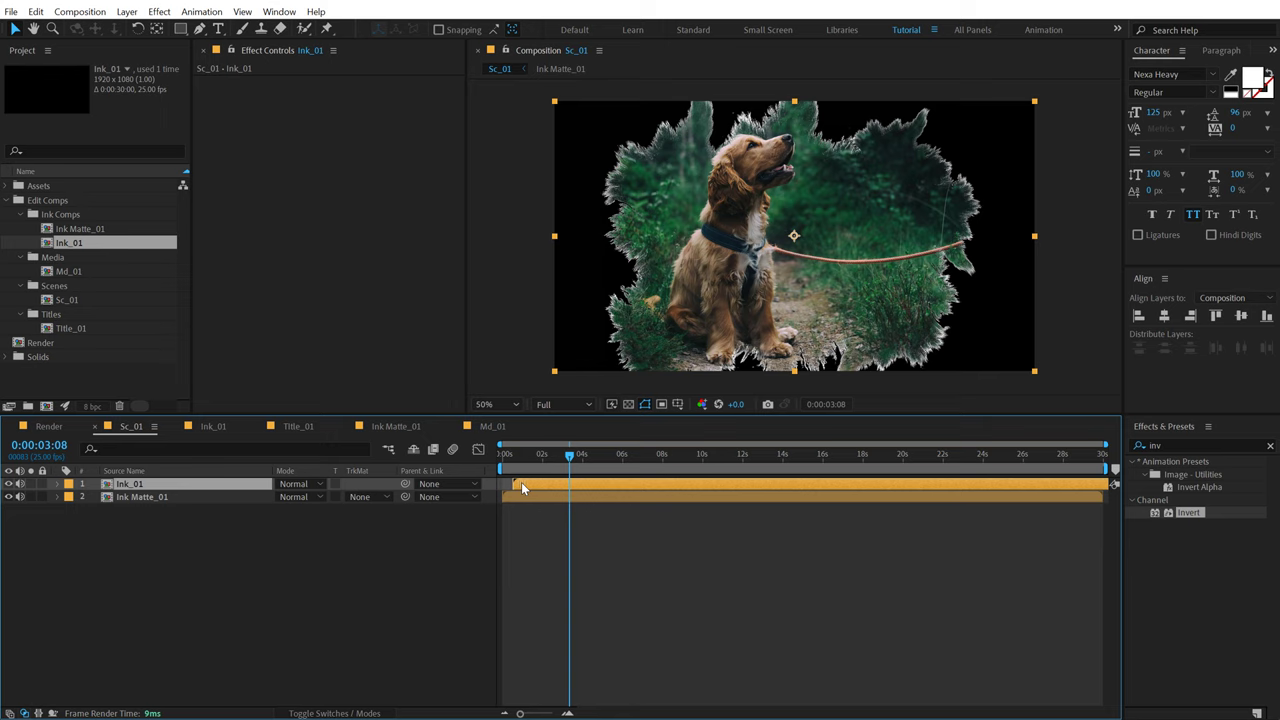
pyautogui.press('=')
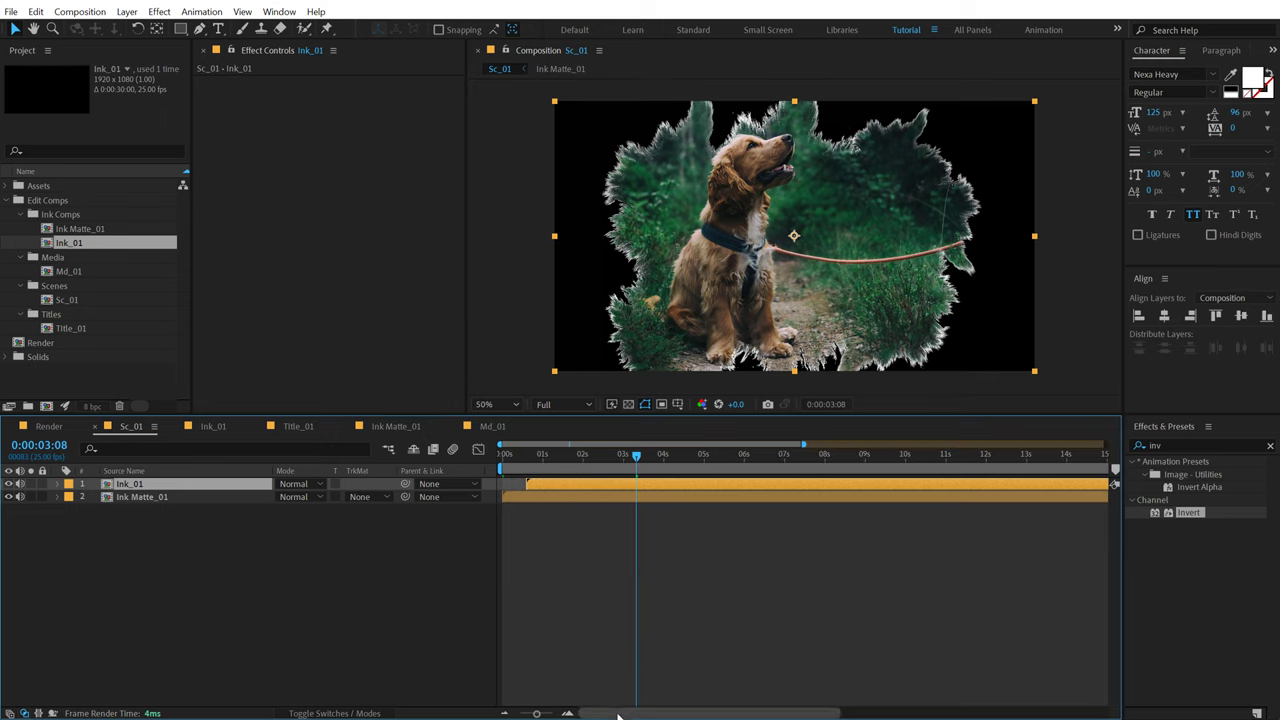
pyautogui.moveTo(513, 456)
pyautogui.mouseDown()
pyautogui.moveTo(620, 473)
pyautogui.moveTo(597, 472)
pyautogui.mouseUp()
# Step: Inside Ink Matte_01, set the Ink_01 layer's Scale to 150% around 0:00:05:06
pyautogui.doubleClick(142, 498)
pyautogui.moveTo(572, 467)
pyautogui.mouseDown()
pyautogui.moveTo(634, 466)
pyautogui.moveTo(607, 466)
pyautogui.mouseUp()
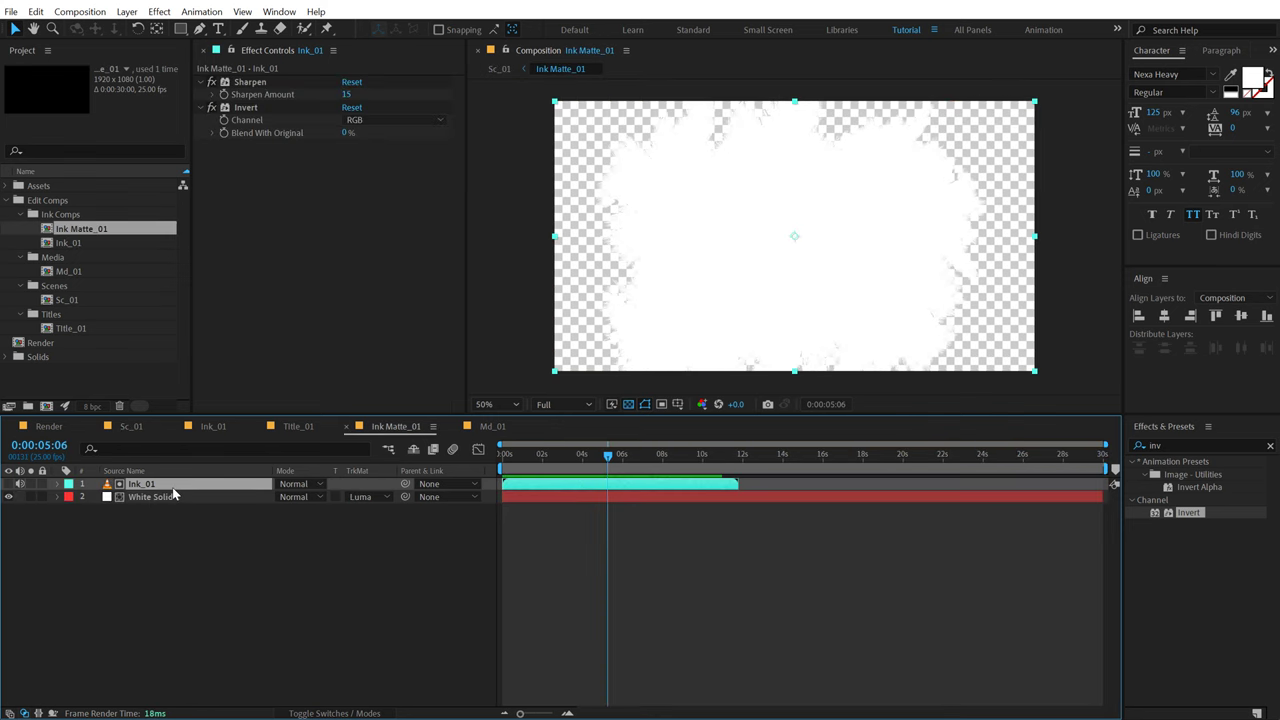
pyautogui.press('s')
pyautogui.click(322, 497)
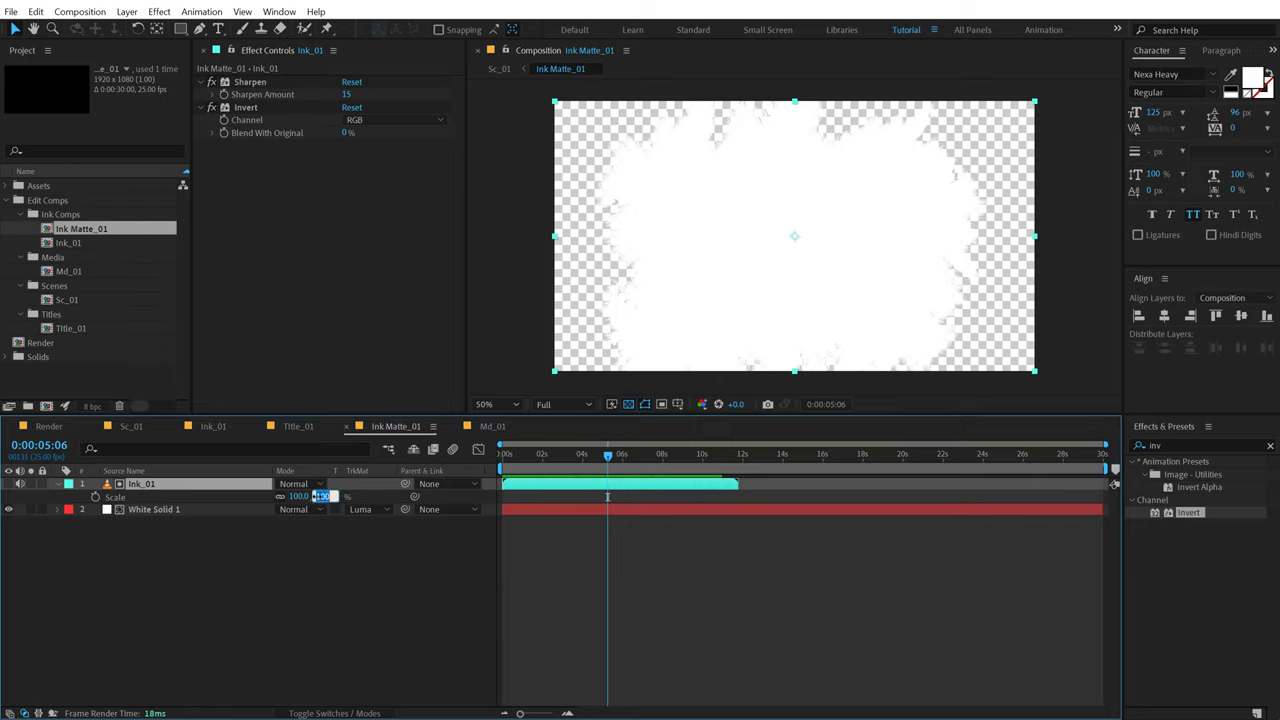
pyautogui.press('BackSpace')
pyautogui.write('150')
pyautogui.press('Return')
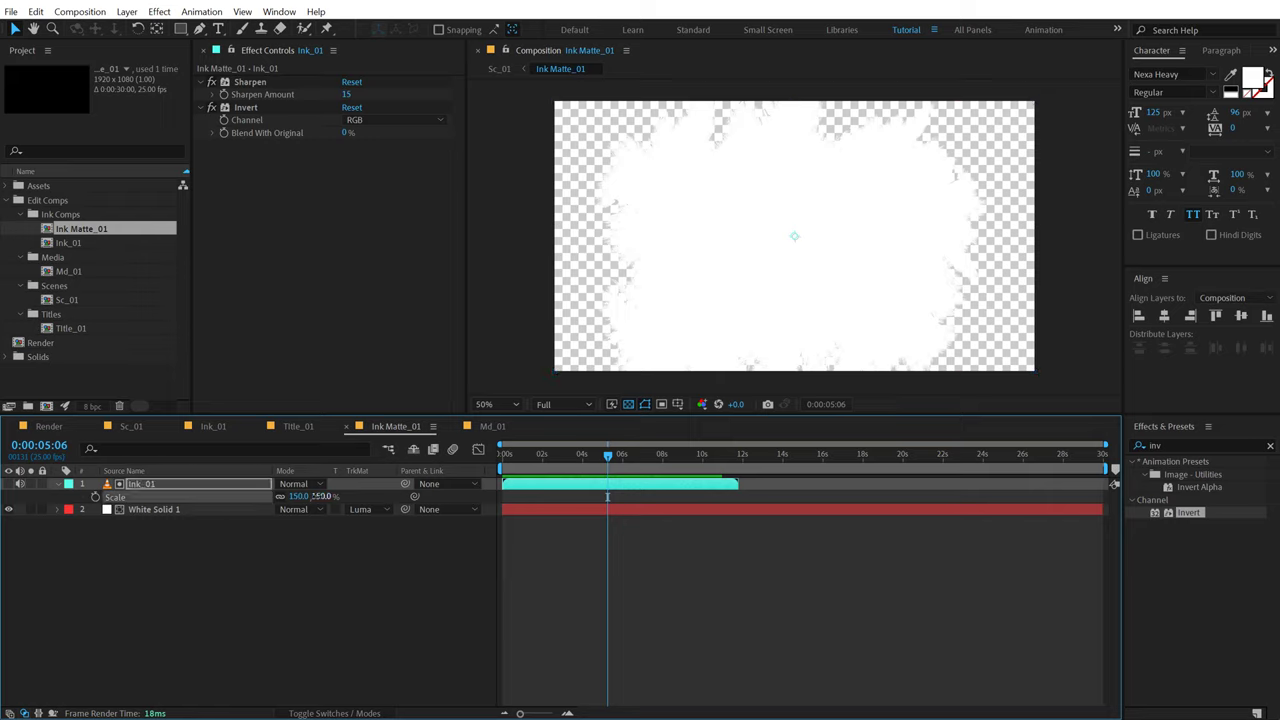
# Step: Rotate Ink_01 to 180° and return to the Sc_01 comp
pyautogui.press('r')
pyautogui.click(300, 497)
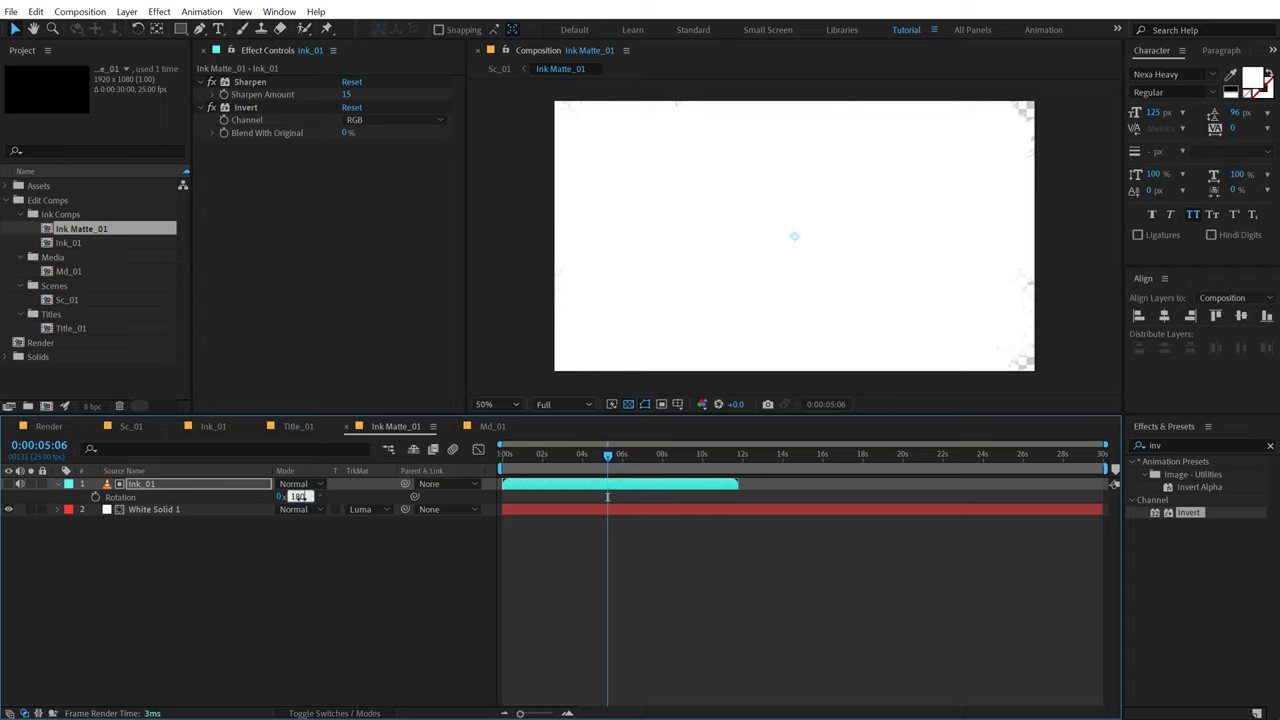
pyautogui.write('180')
pyautogui.press('Return')
pyautogui.click(119, 426)
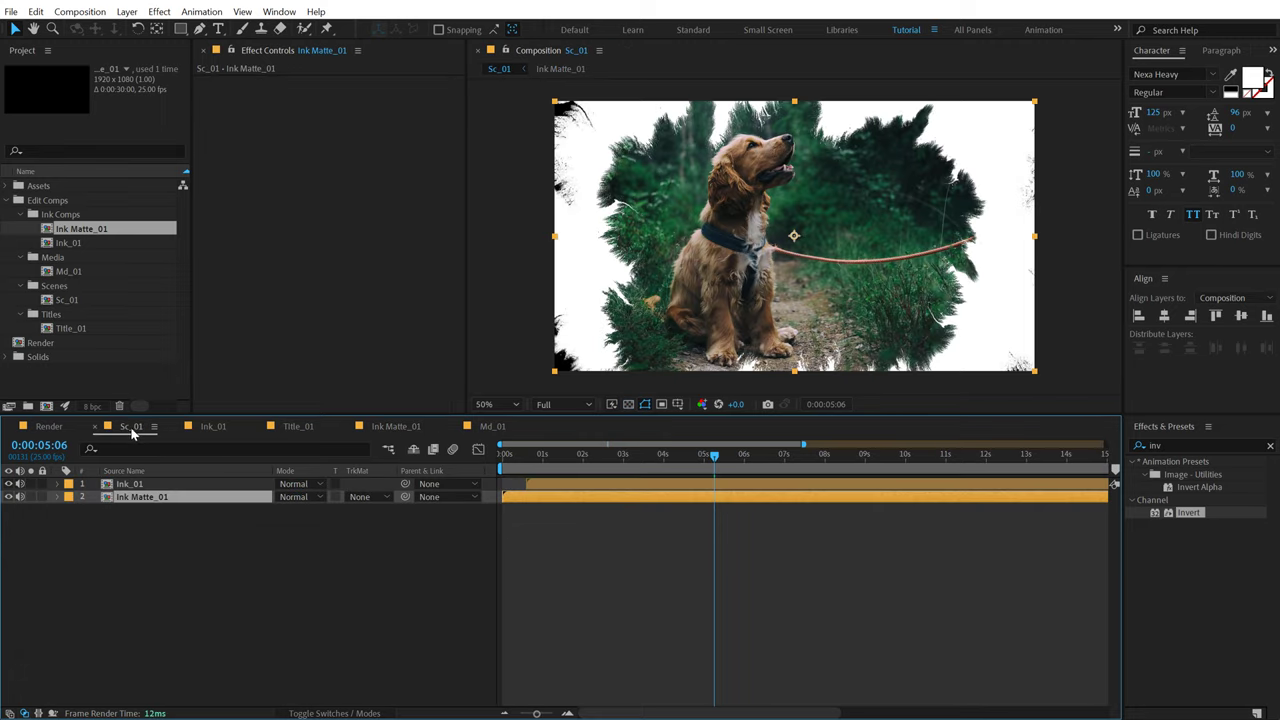
# Step: Preview the dog reveal, then duplicate Ink_01 and shift the copy slightly earlier
pyautogui.click(522, 458)
pyautogui.moveTo(522, 463)
pyautogui.mouseDown()
pyautogui.moveTo(687, 465)
pyautogui.moveTo(629, 465)
pyautogui.mouseUp()
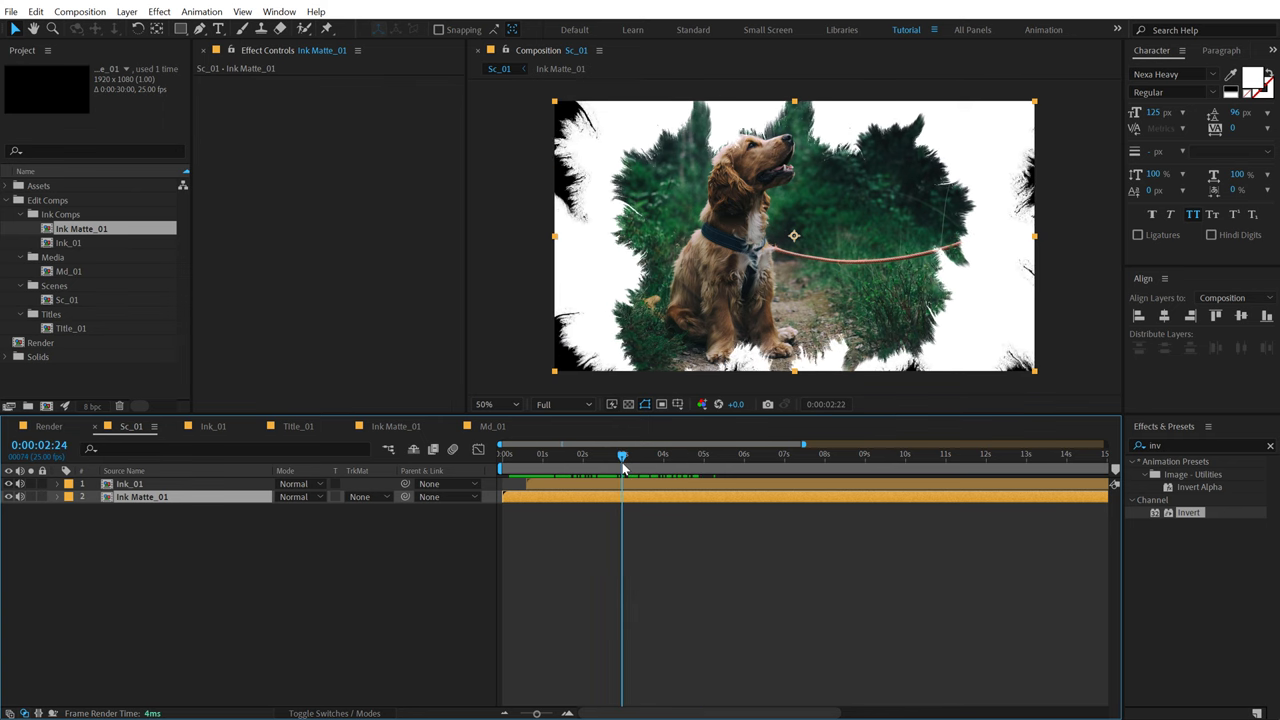
pyautogui.click(533, 485)
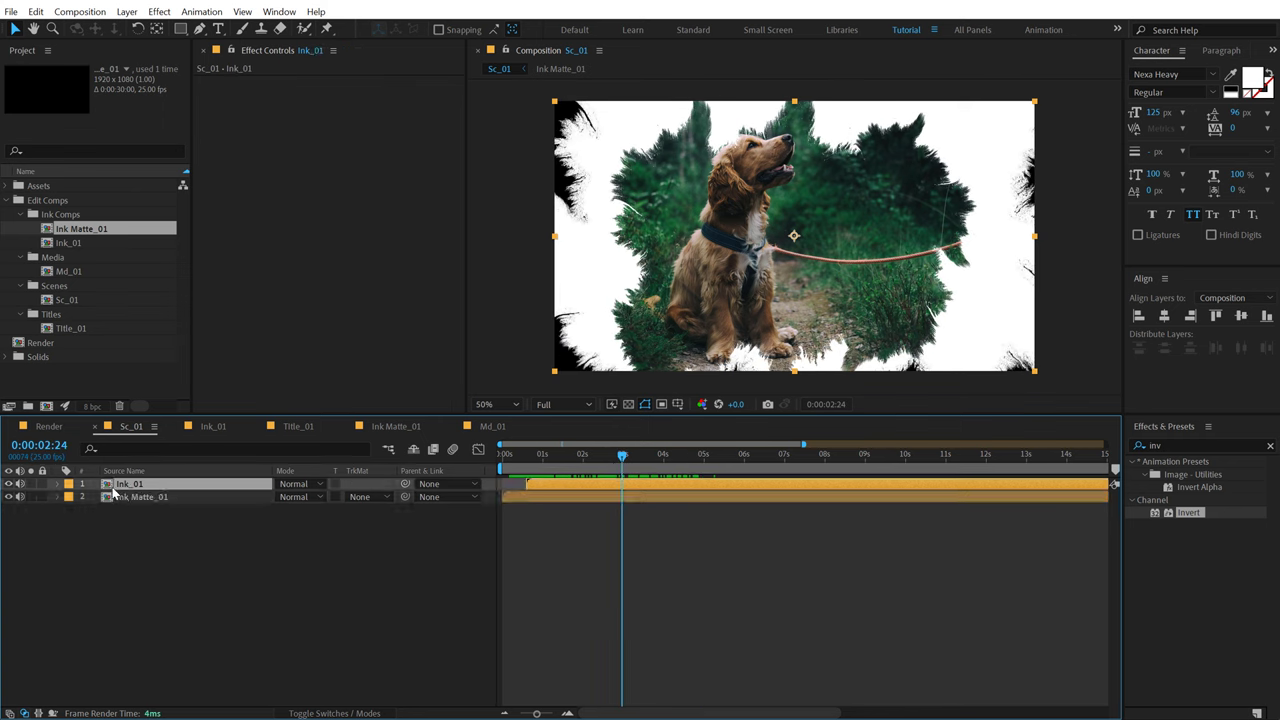
pyautogui.hotkey('ctrl', 'd')
pyautogui.moveTo(541, 500); pyautogui.dragTo(533, 502)
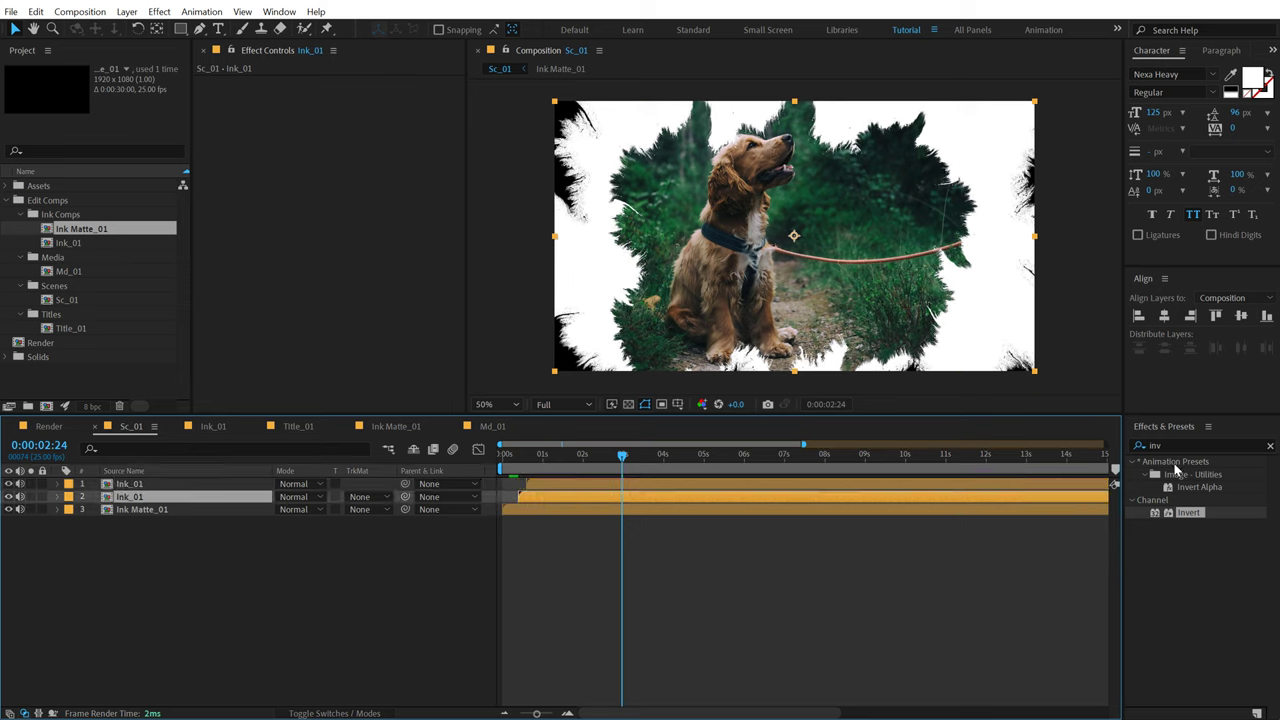
# Step: Apply Tint to the duplicate Ink_01 layer, scale it to 120%, and preview the reveal
pyautogui.click(1170, 447)
pyautogui.write('tint')
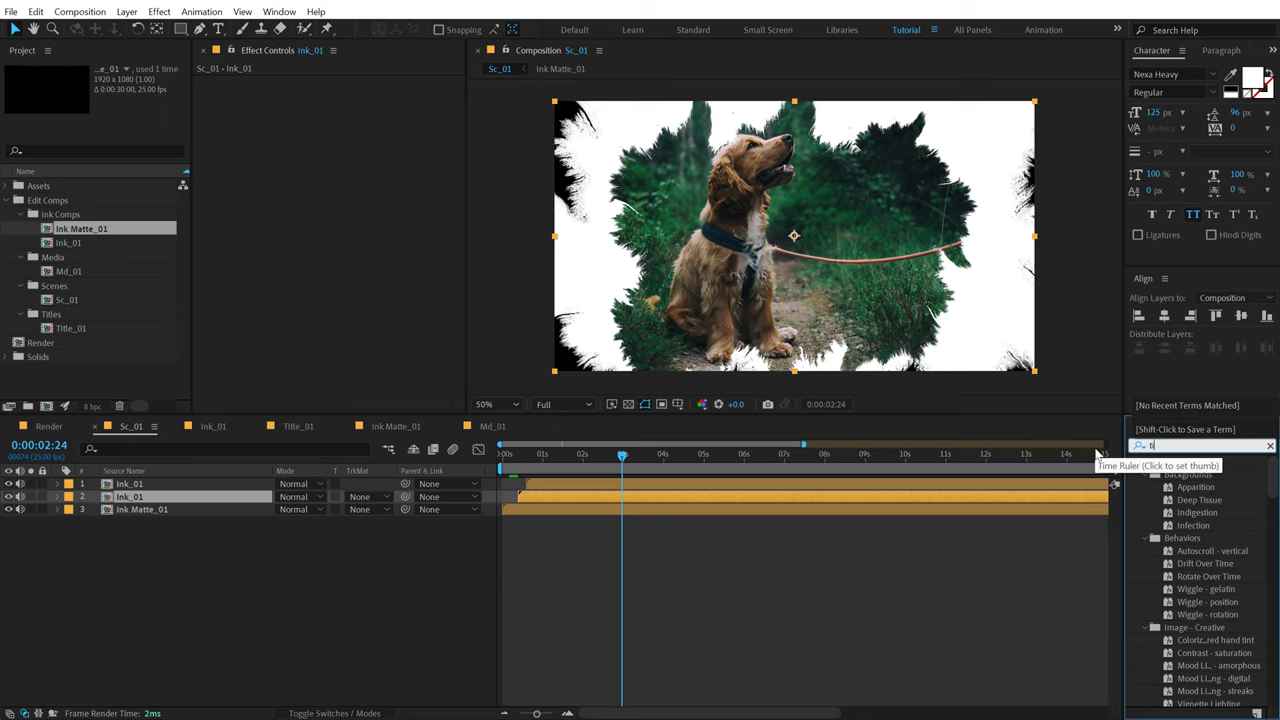
pyautogui.doubleClick(1185, 513)
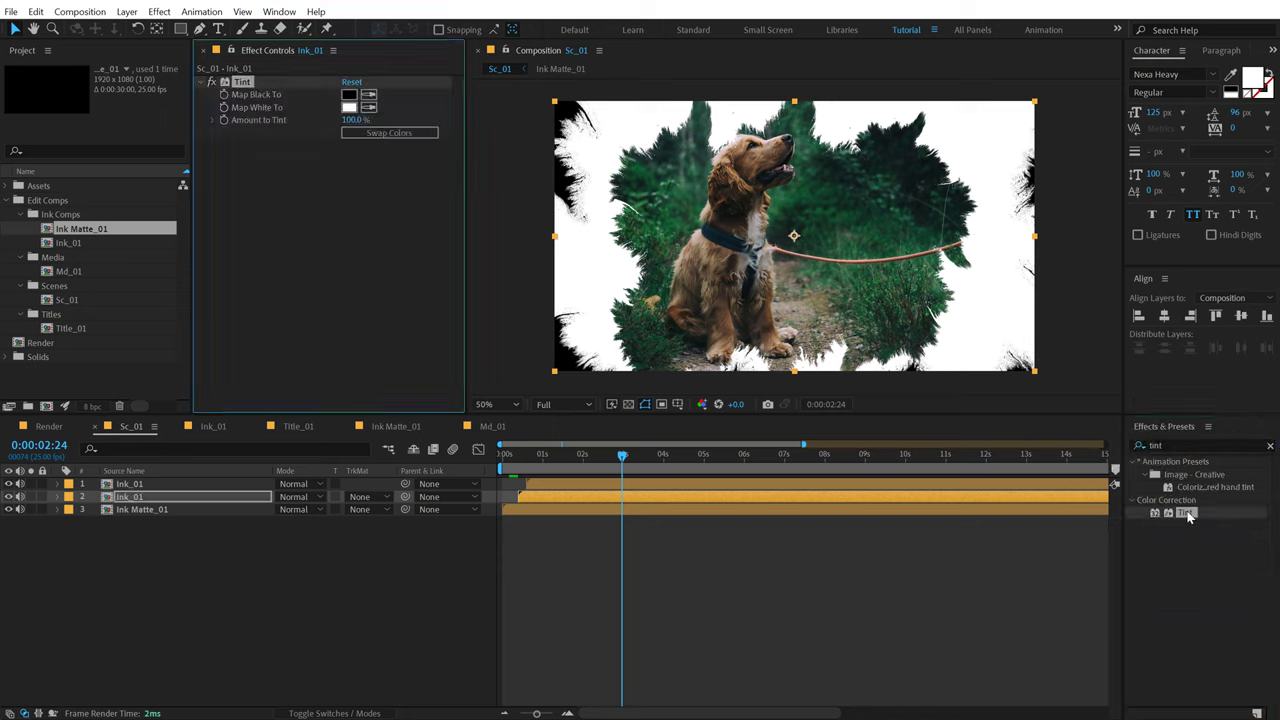
pyautogui.press('s')
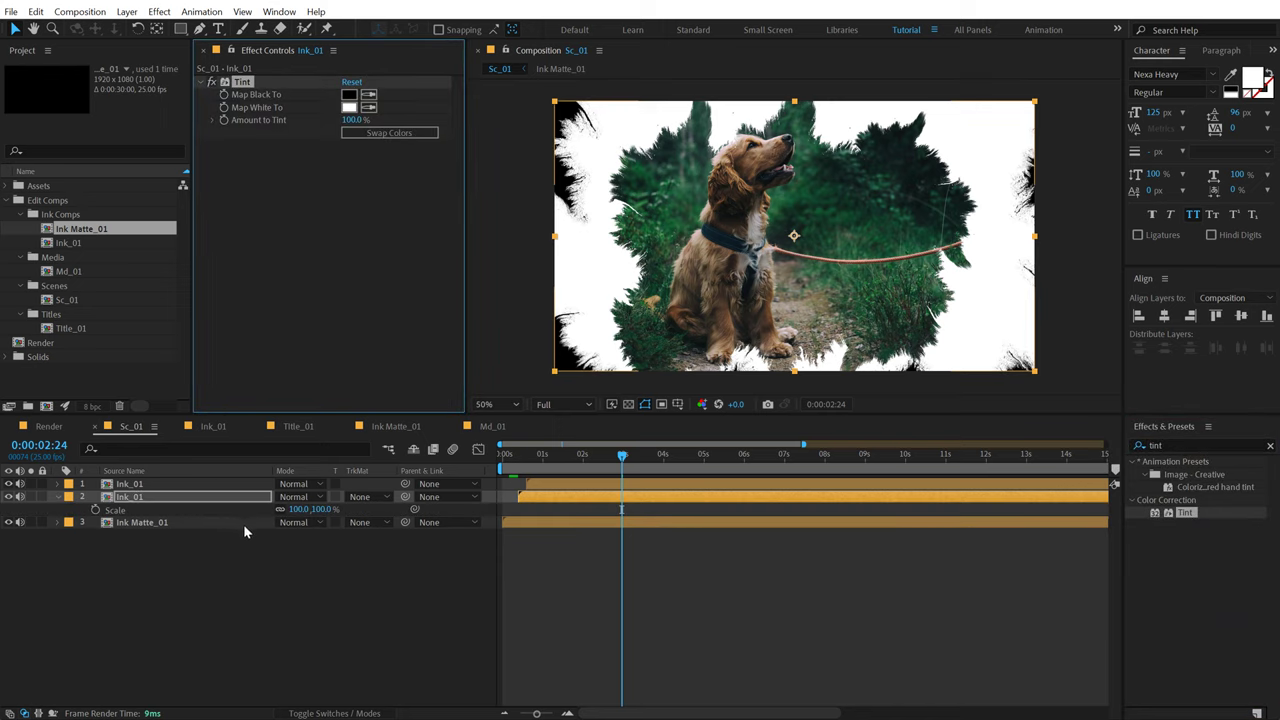
pyautogui.click(323, 509)
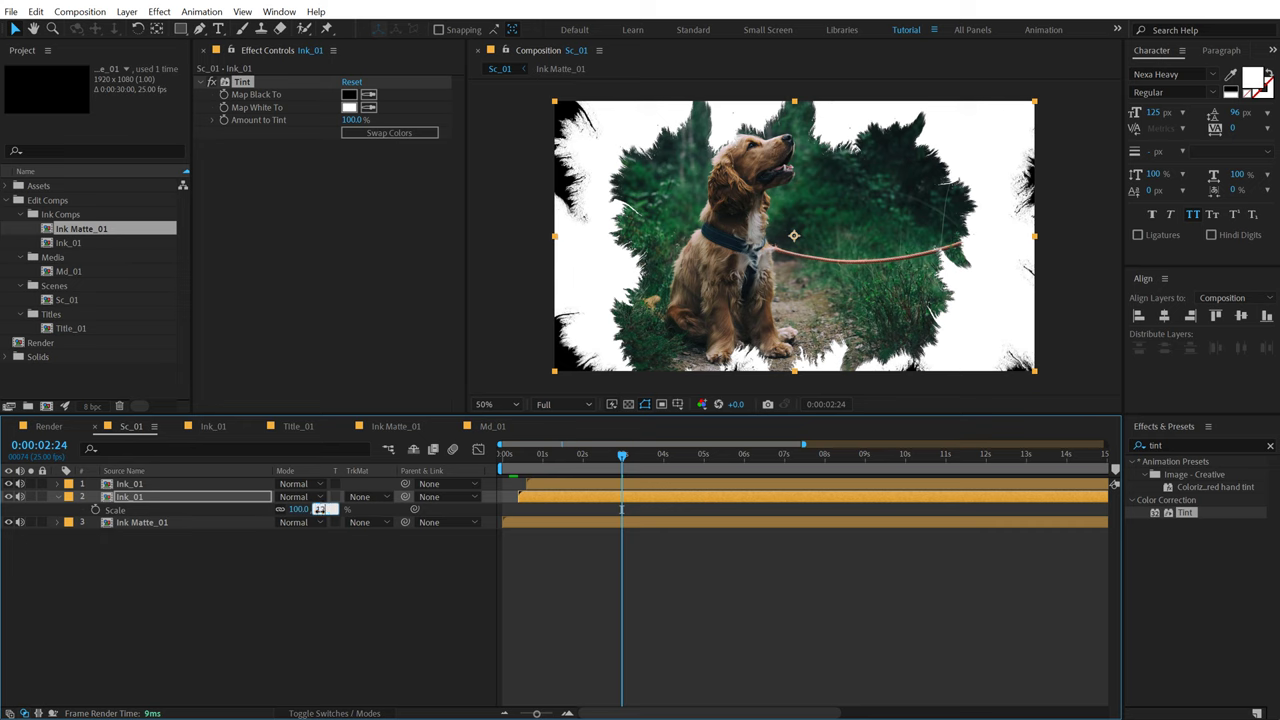
pyautogui.write('120')
pyautogui.press('Return')
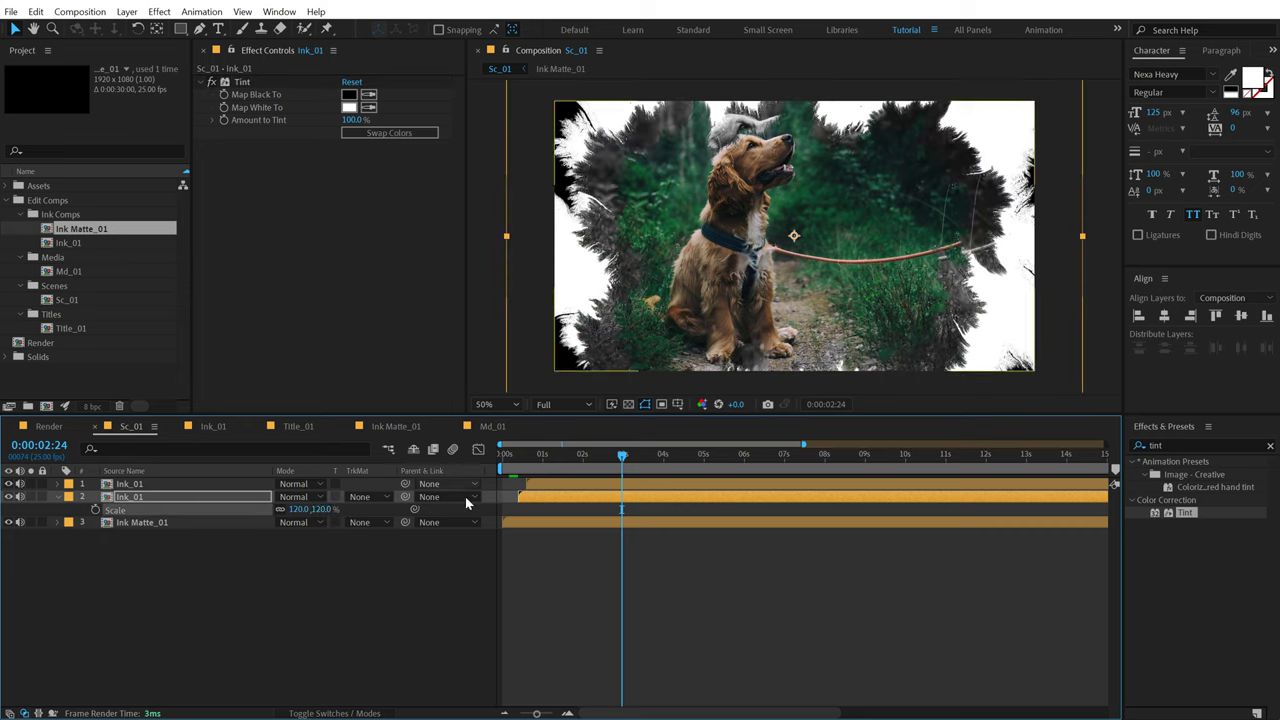
pyautogui.moveTo(515, 463); pyautogui.dragTo(762, 463)
pyautogui.click(185, 561)
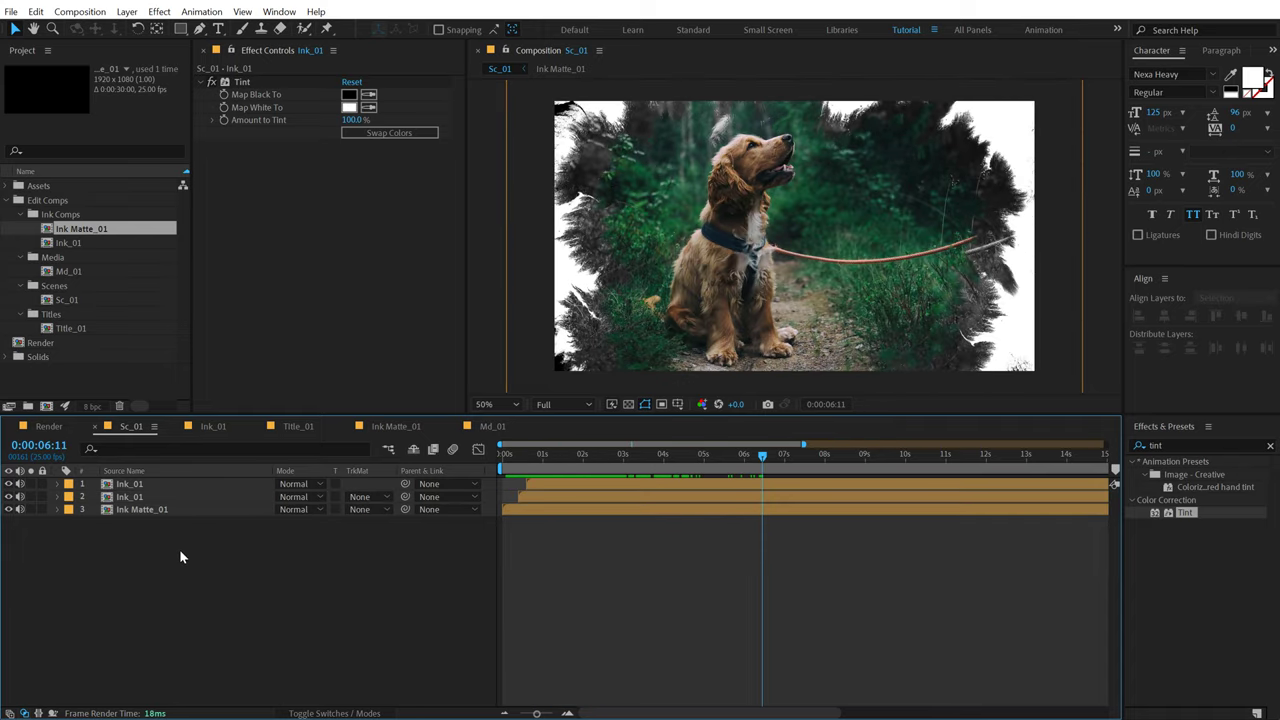
# Step: Add a new adjustment layer named Optics to Sc_01
pyautogui.rightClick(181, 552)
pyautogui.moveTo(306, 368)
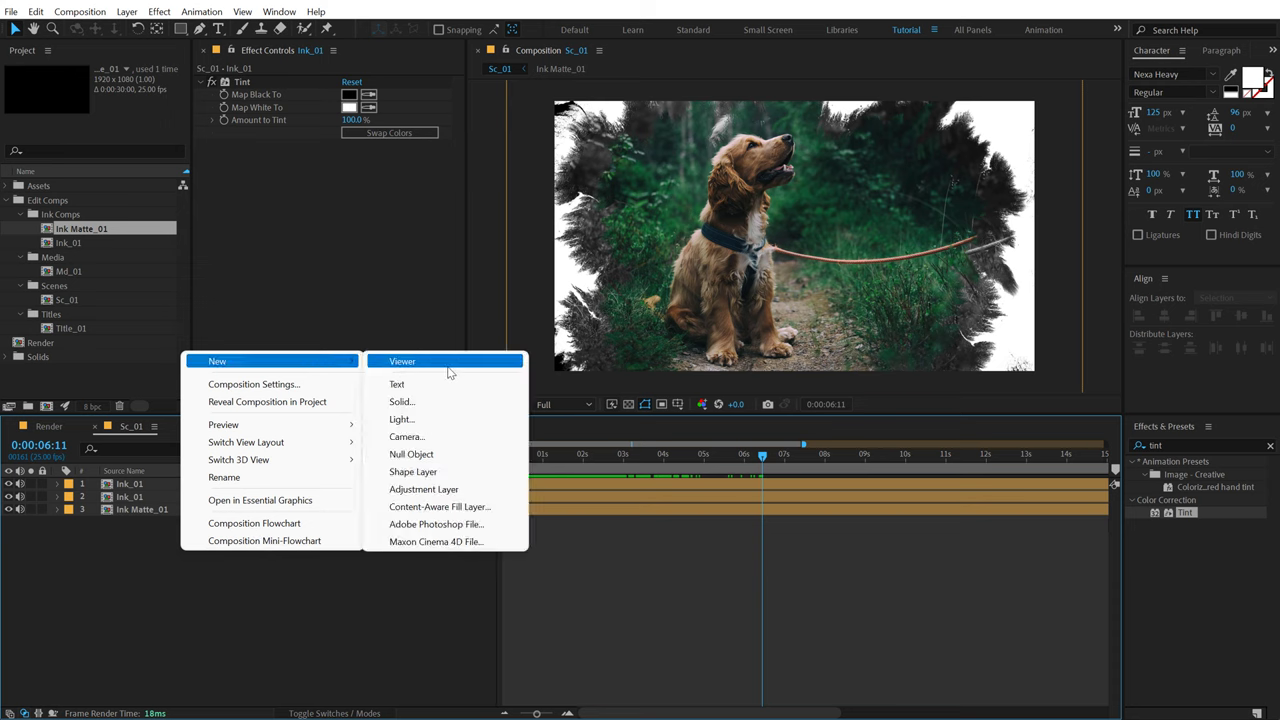
pyautogui.click(423, 489)
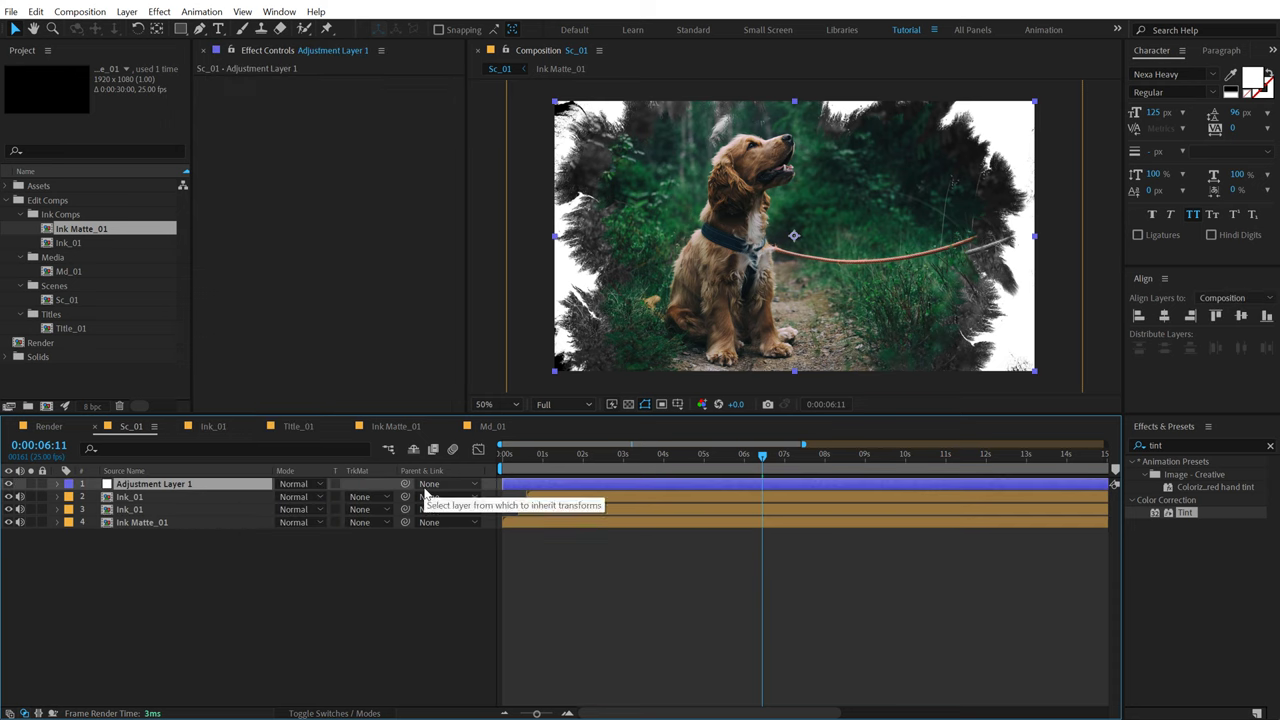
pyautogui.press('Return')
pyautogui.write('Optic')
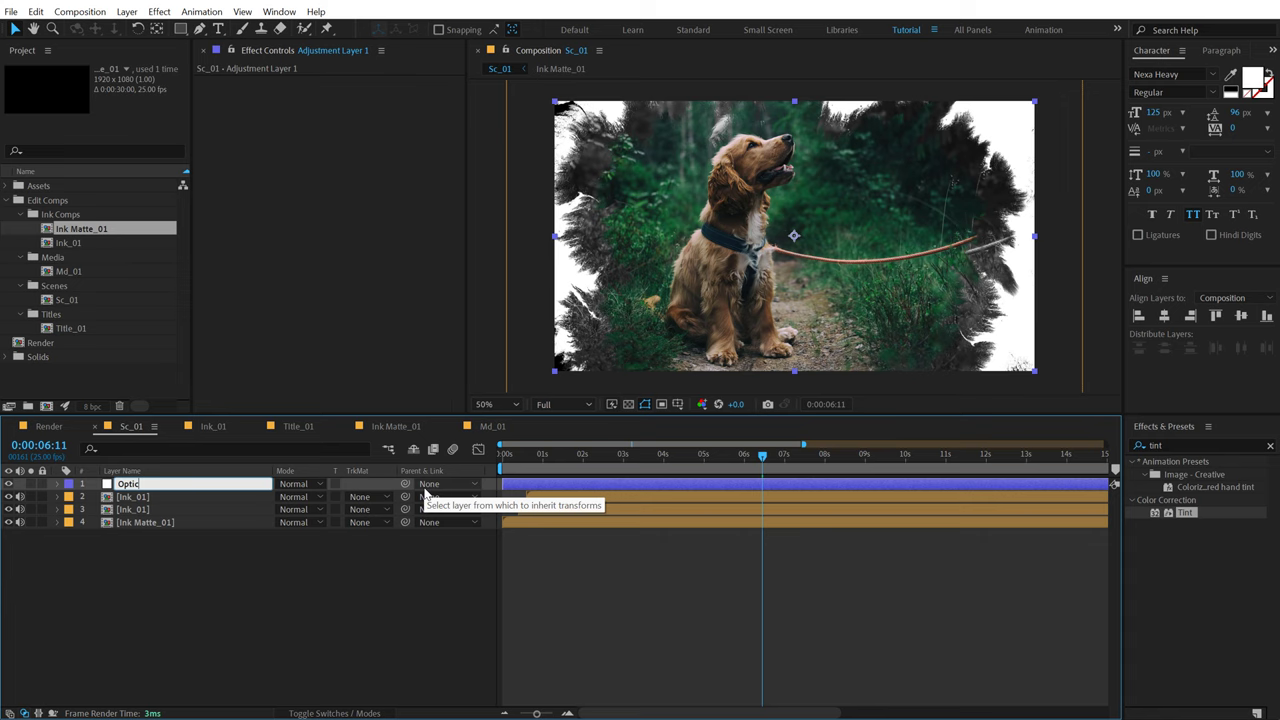
pyautogui.write('s')
pyautogui.press('Return')
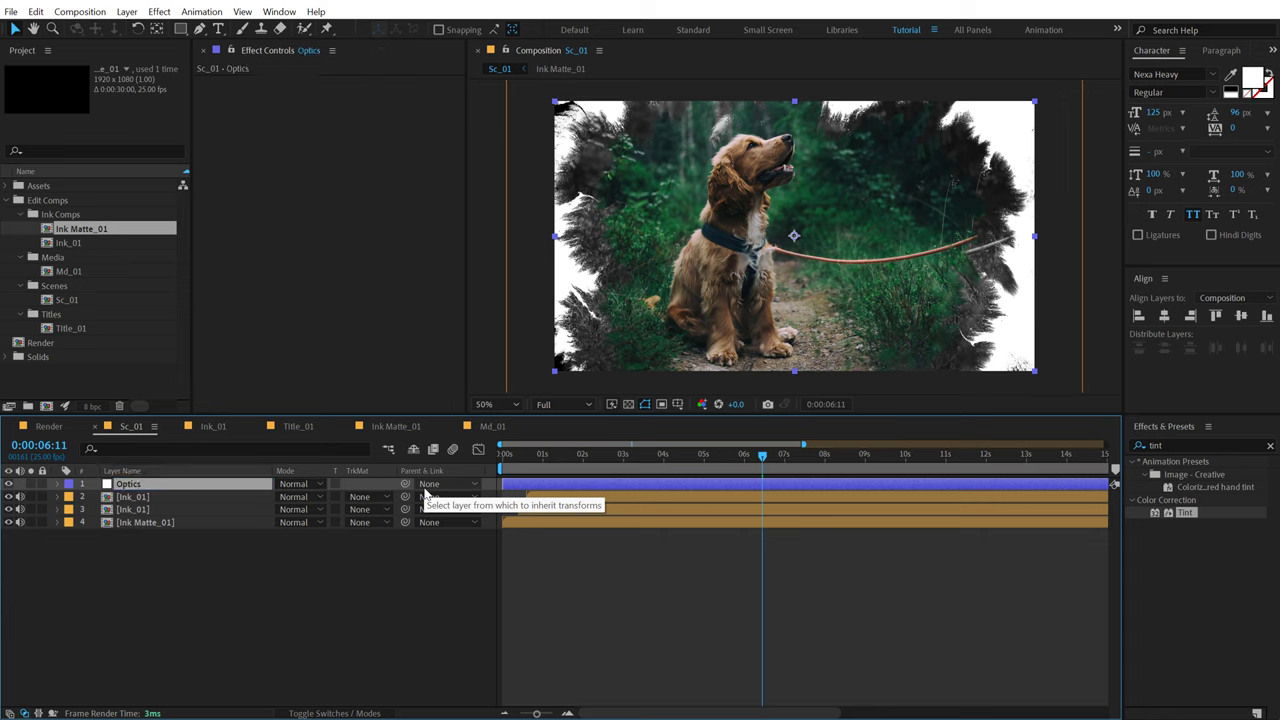
# Step: Apply Optics Compensation and keyframe Field of View from 0 at the start to 75 at ten seconds
pyautogui.click(1160, 446)
pyautogui.write('opt')
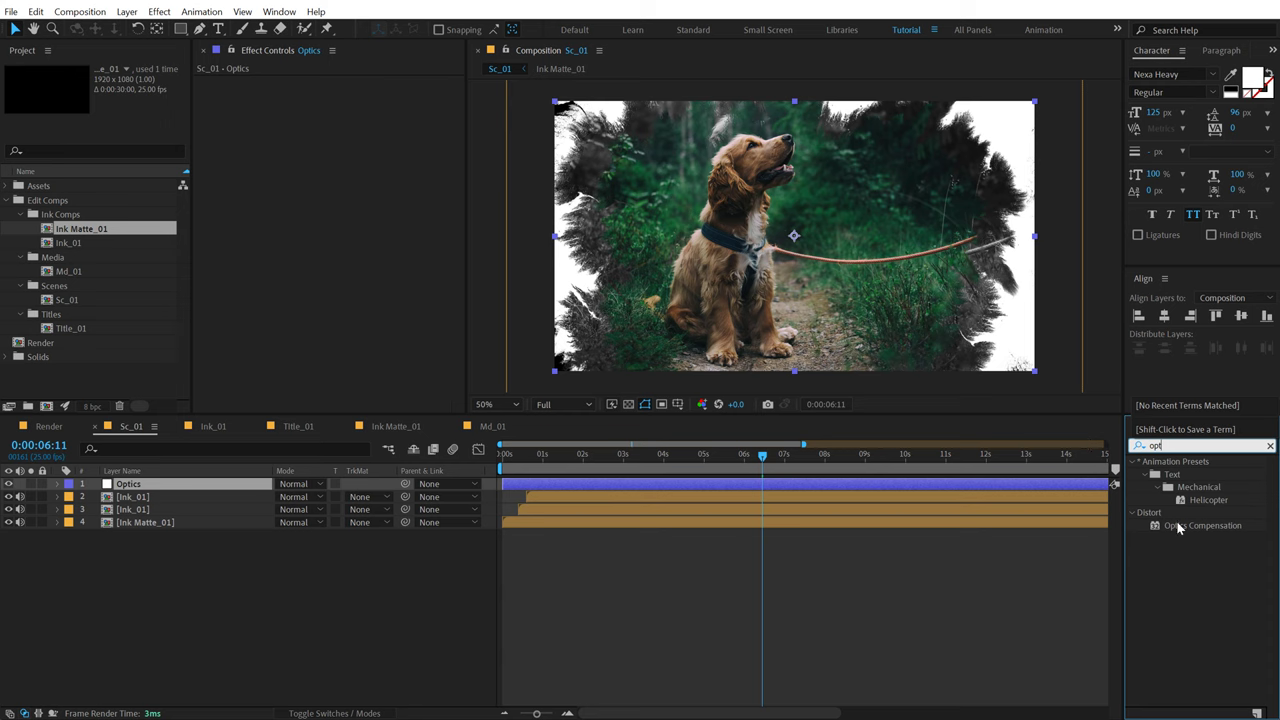
pyautogui.doubleClick(1178, 526)
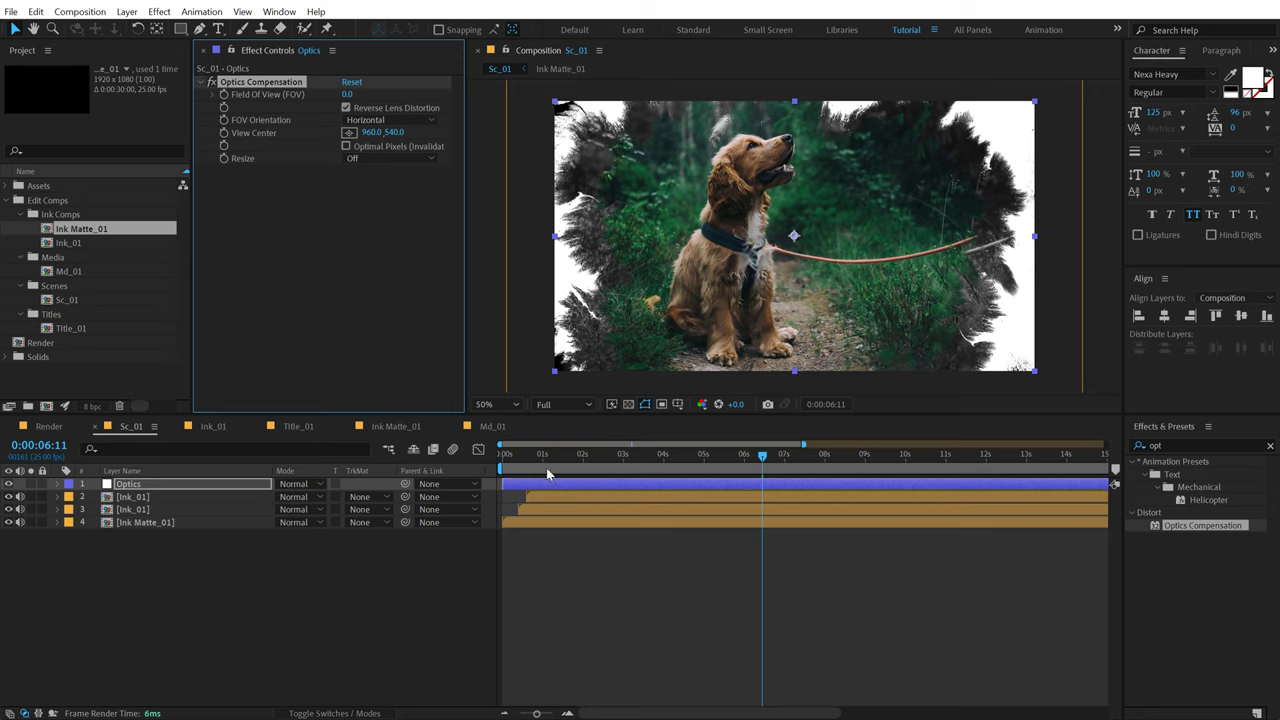
pyautogui.click(425, 471)
pyautogui.press('Home')
pyautogui.click(239, 99)
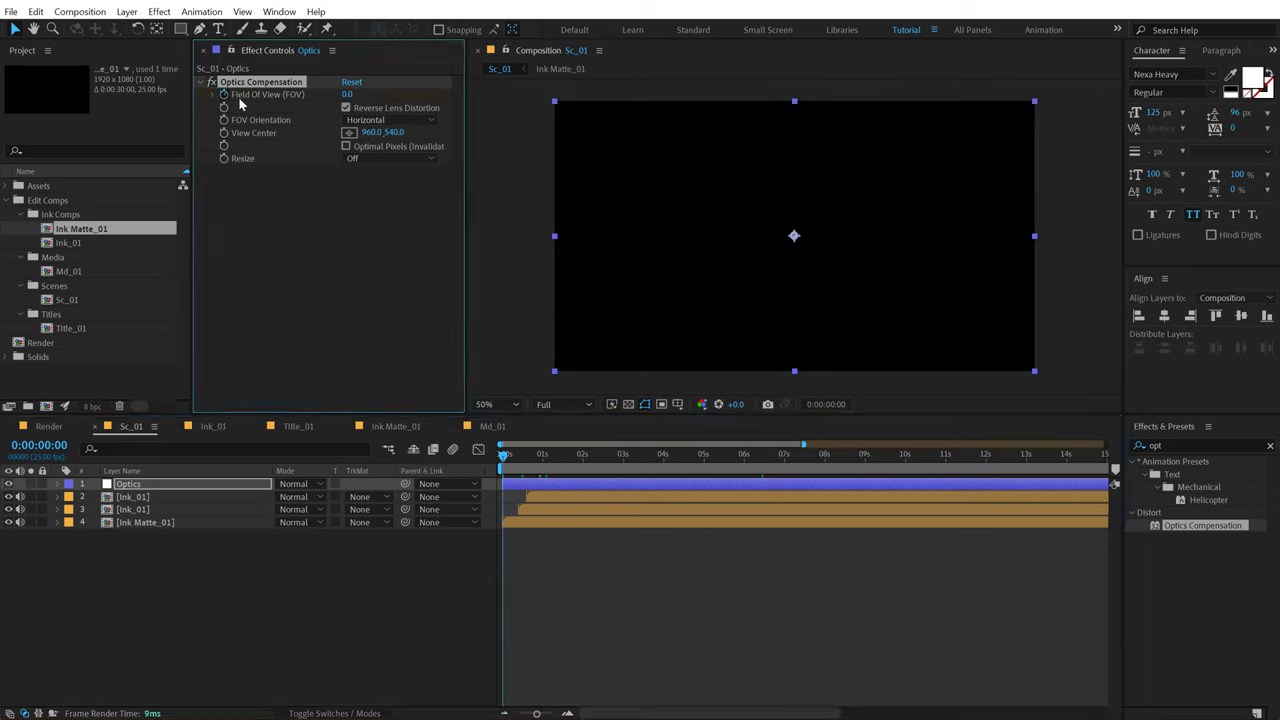
pyautogui.click(906, 471)
pyautogui.click(347, 95)
pyautogui.write('75')
pyautogui.press('Return')
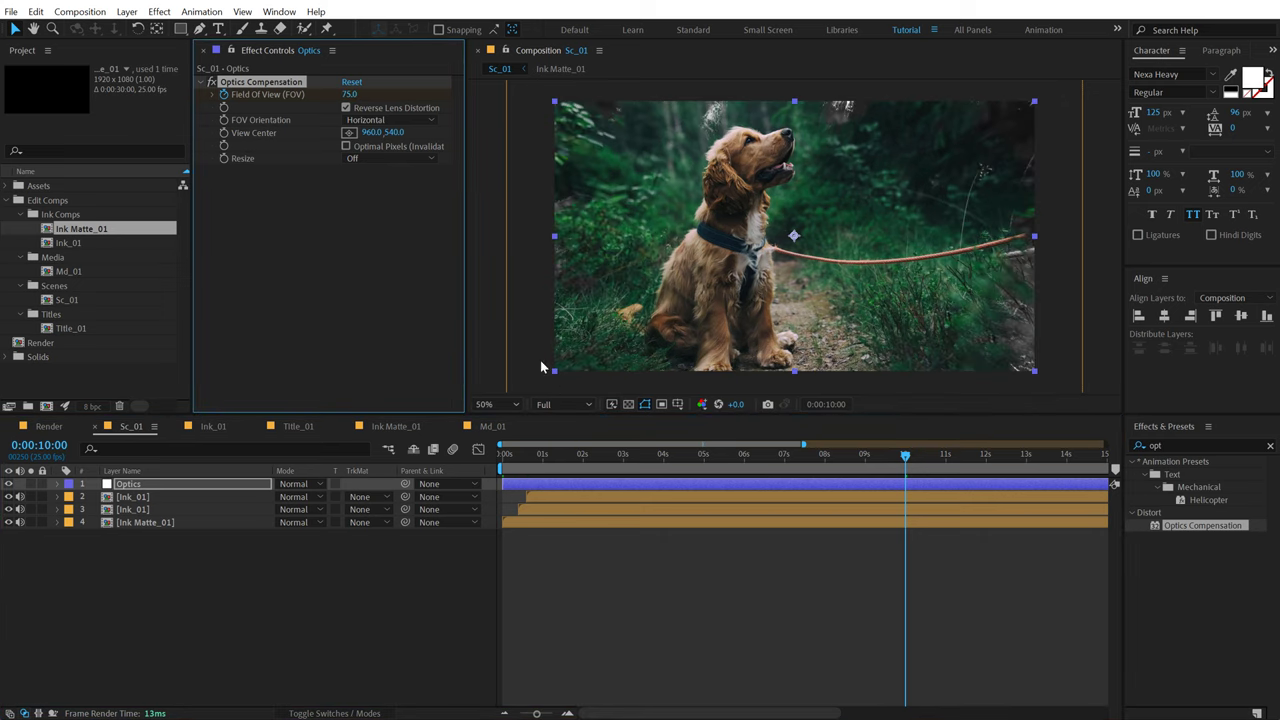
# Step: Preview the lens distortion and raise the ten-second Field of View to 85
pyautogui.press('Home')
pyautogui.press('space')
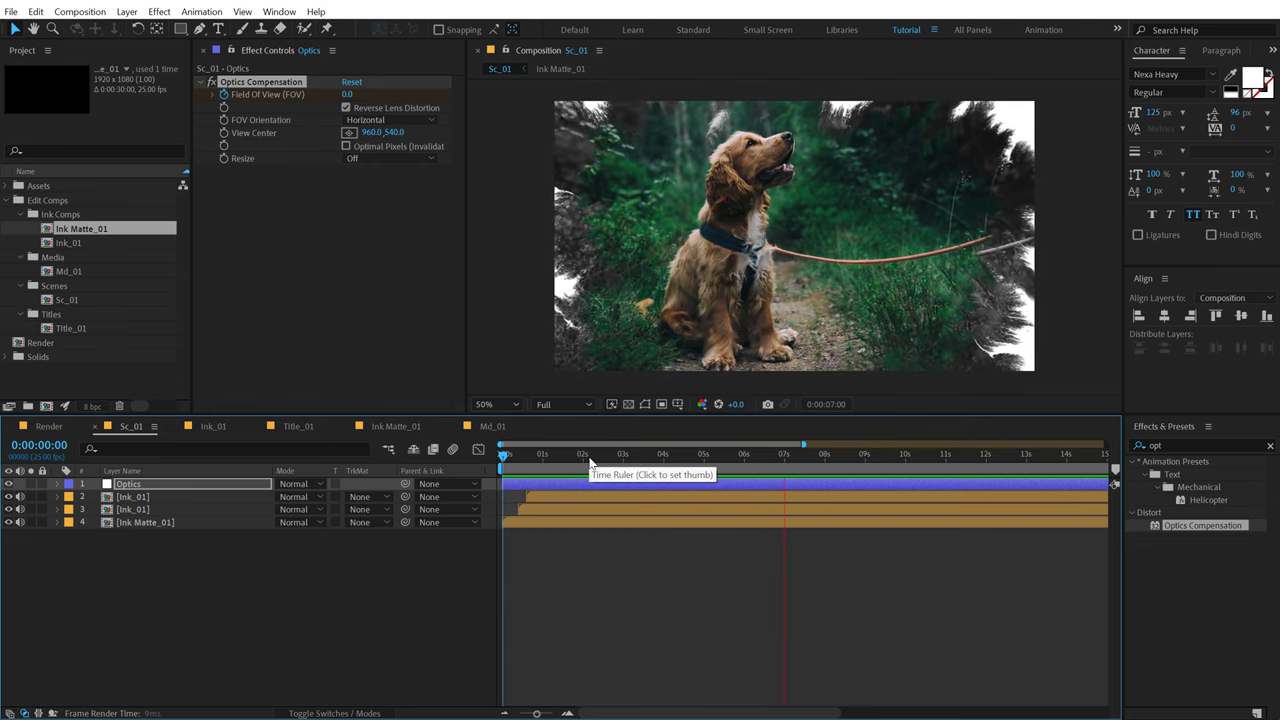
pyautogui.click(604, 458)
pyautogui.moveTo(612, 463); pyautogui.dragTo(906, 487)
pyautogui.moveTo(348, 94); pyautogui.dragTo(368, 97)
pyautogui.click(349, 95)
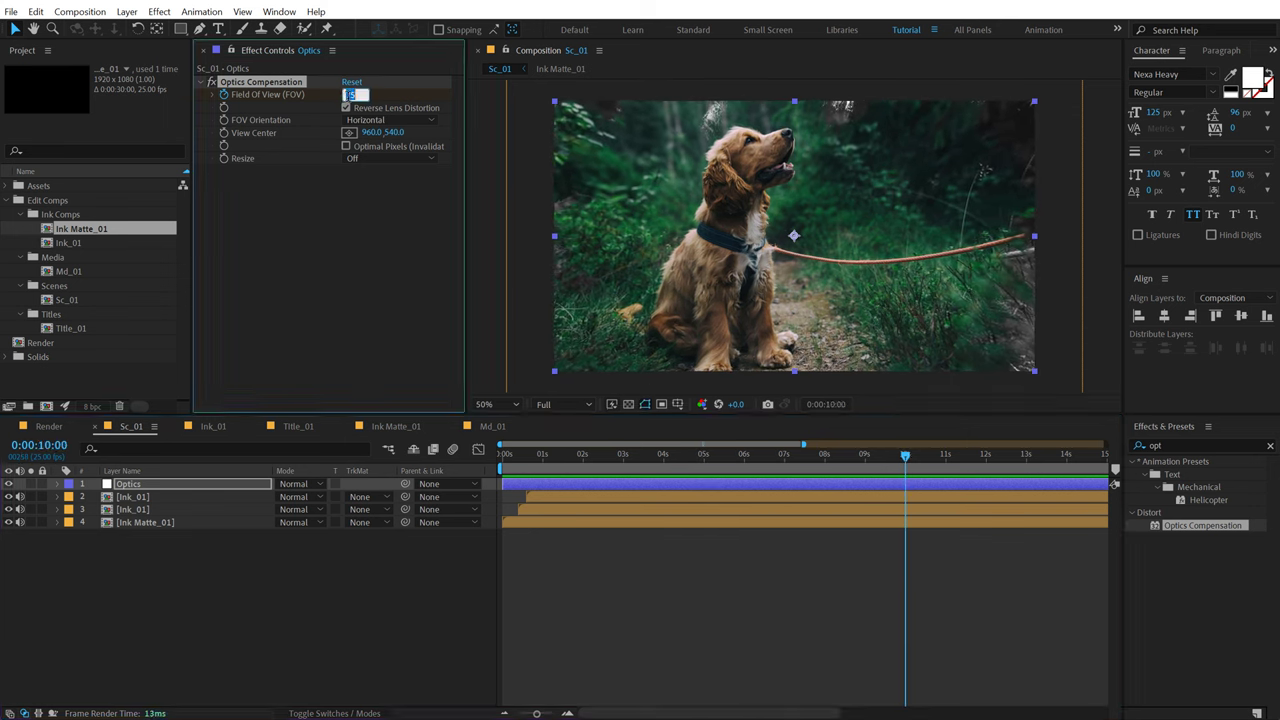
pyautogui.write('85')
pyautogui.click(311, 585)
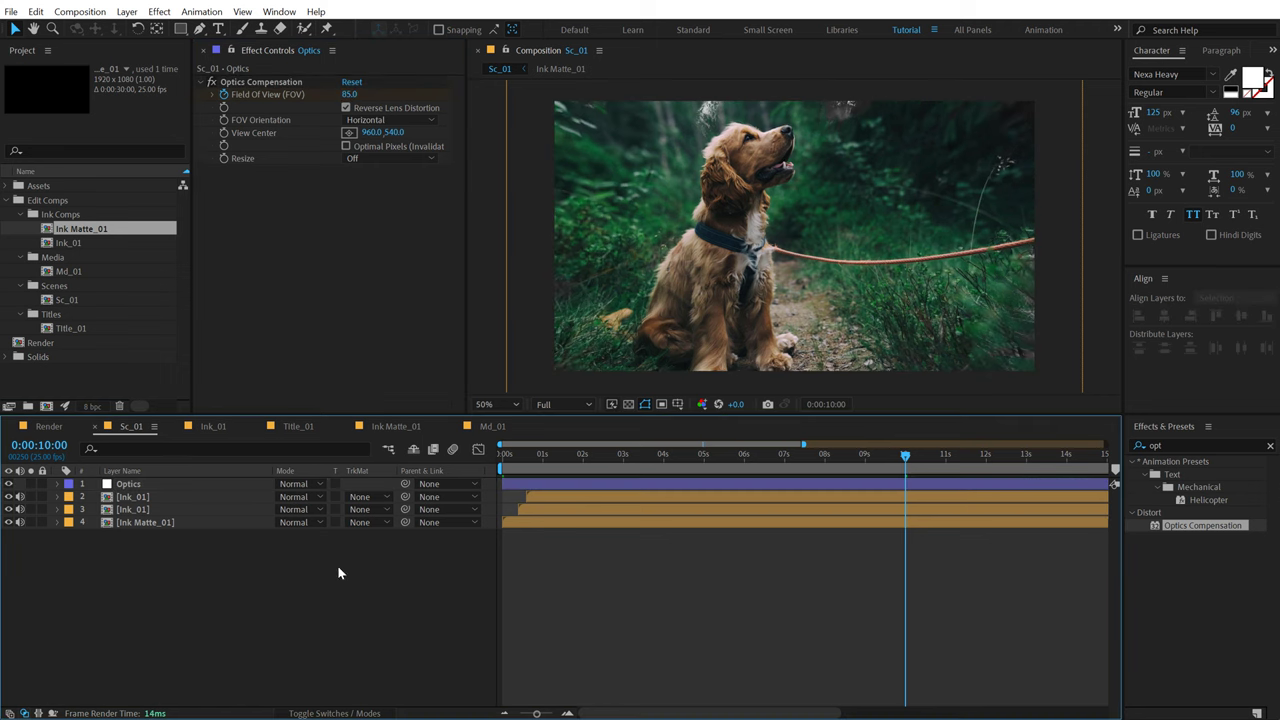
pyautogui.moveTo(520, 453)
pyautogui.mouseDown()
pyautogui.moveTo(734, 479)
pyautogui.moveTo(704, 486)
pyautogui.mouseUp()
# Step: End the work area at five seconds and add a second adjustment layer named Transform
pyautogui.press('n')
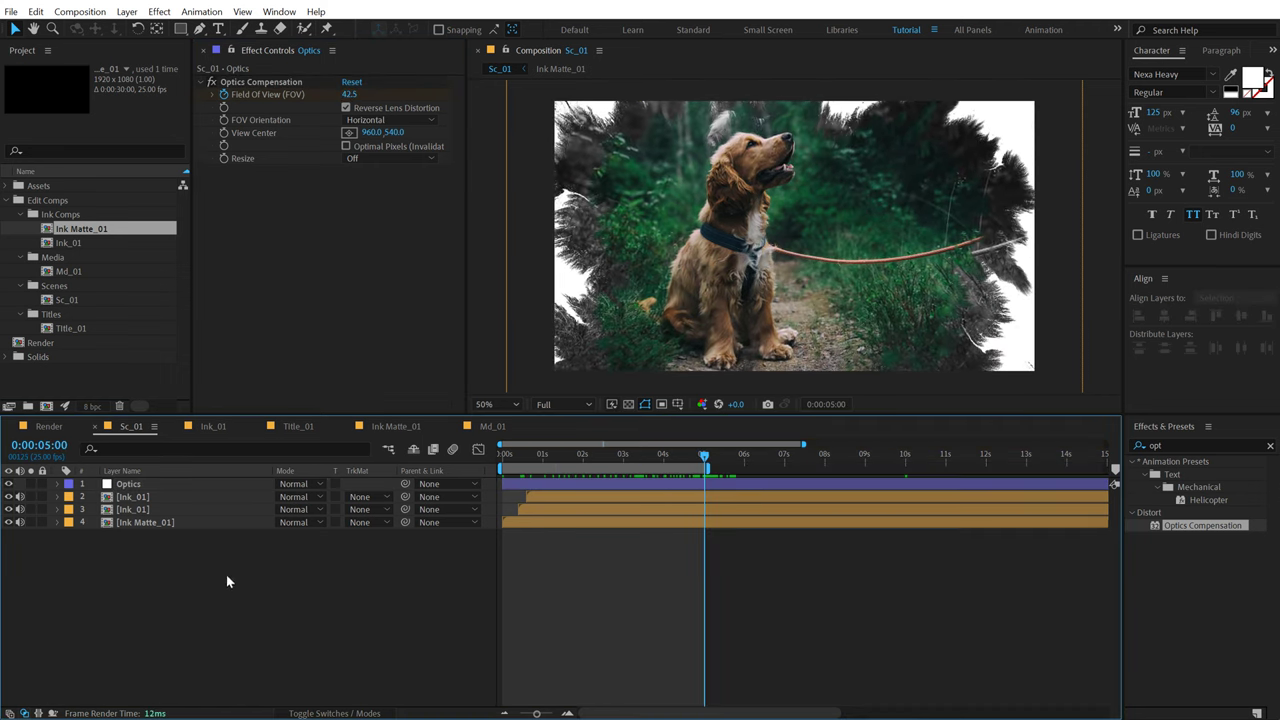
pyautogui.rightClick(166, 566)
pyautogui.moveTo(285, 378)
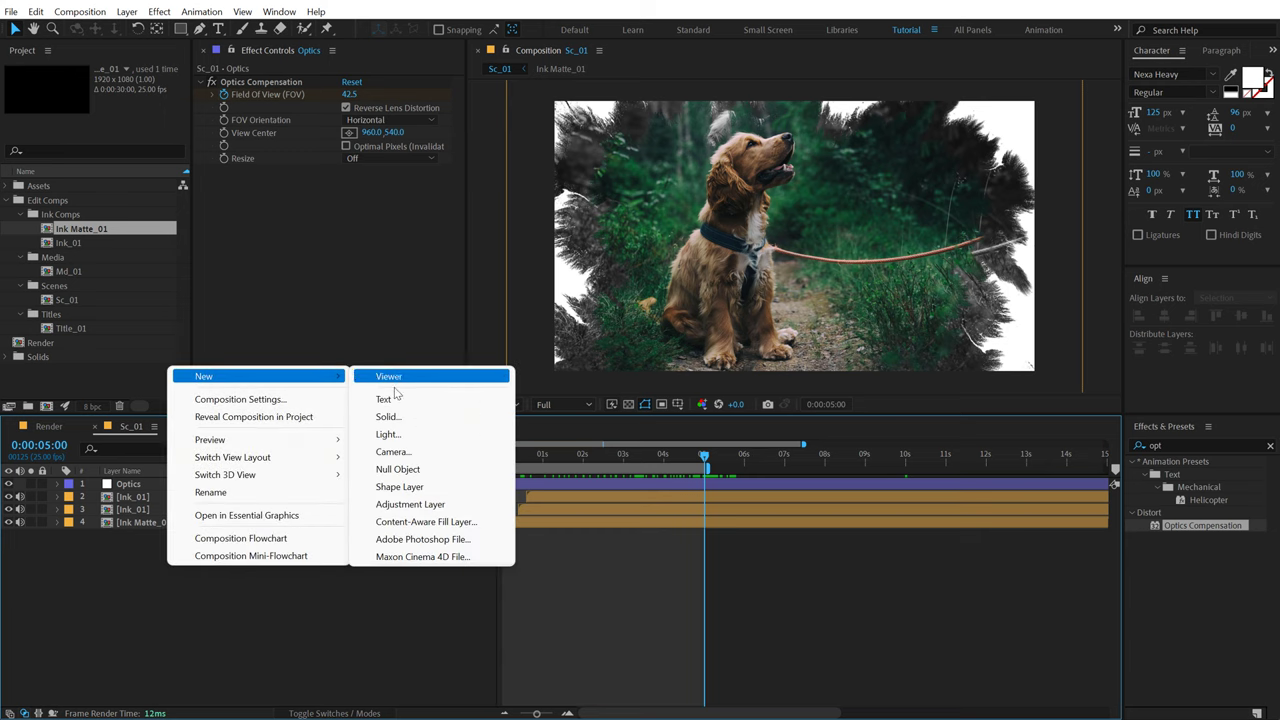
pyautogui.click(411, 505)
pyautogui.press('Return')
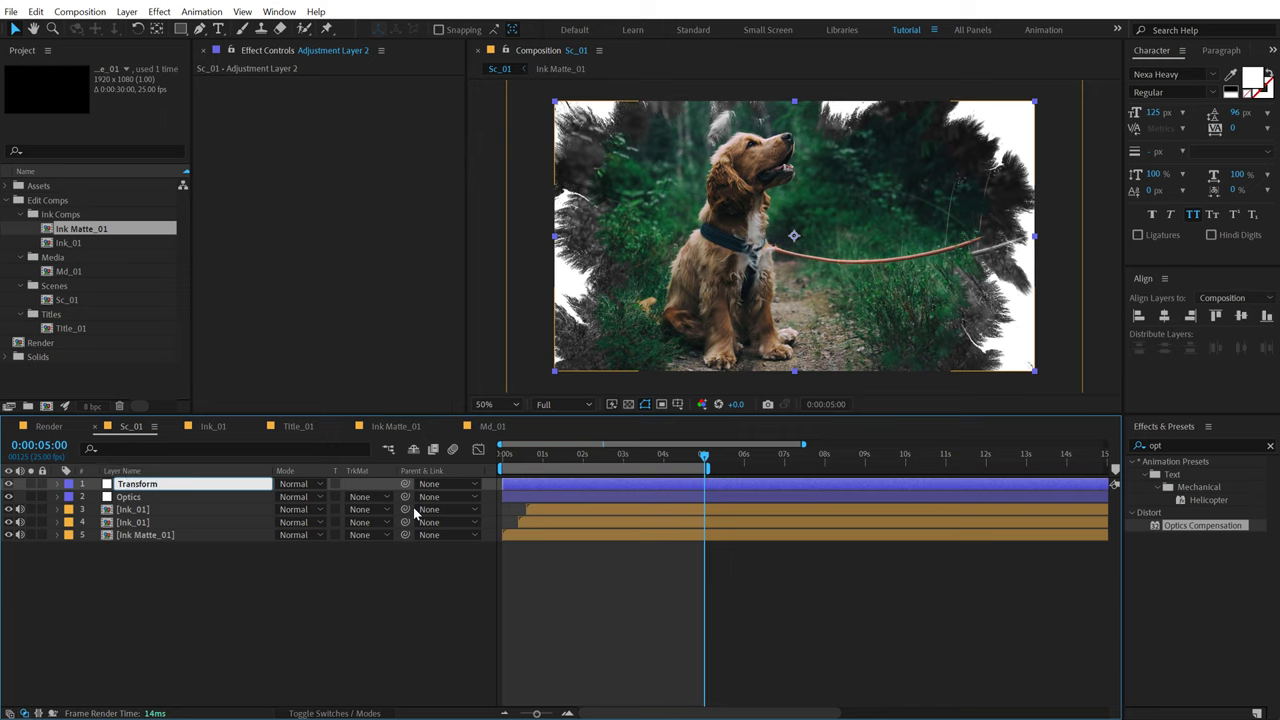
pyautogui.click(409, 623)
pyautogui.click(138, 486)
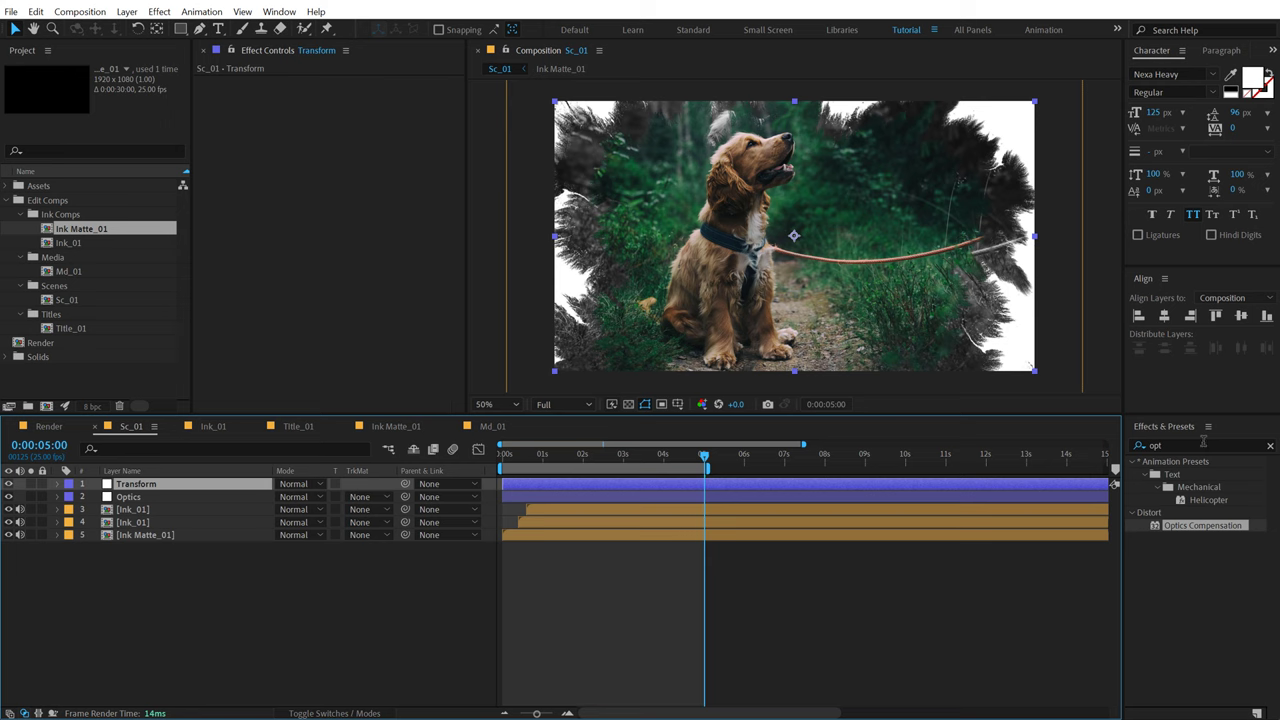
# Step: Apply the Transform effect and keyframe its Scale at 0 and ten seconds
pyautogui.click(1200, 445)
pyautogui.write('tran')
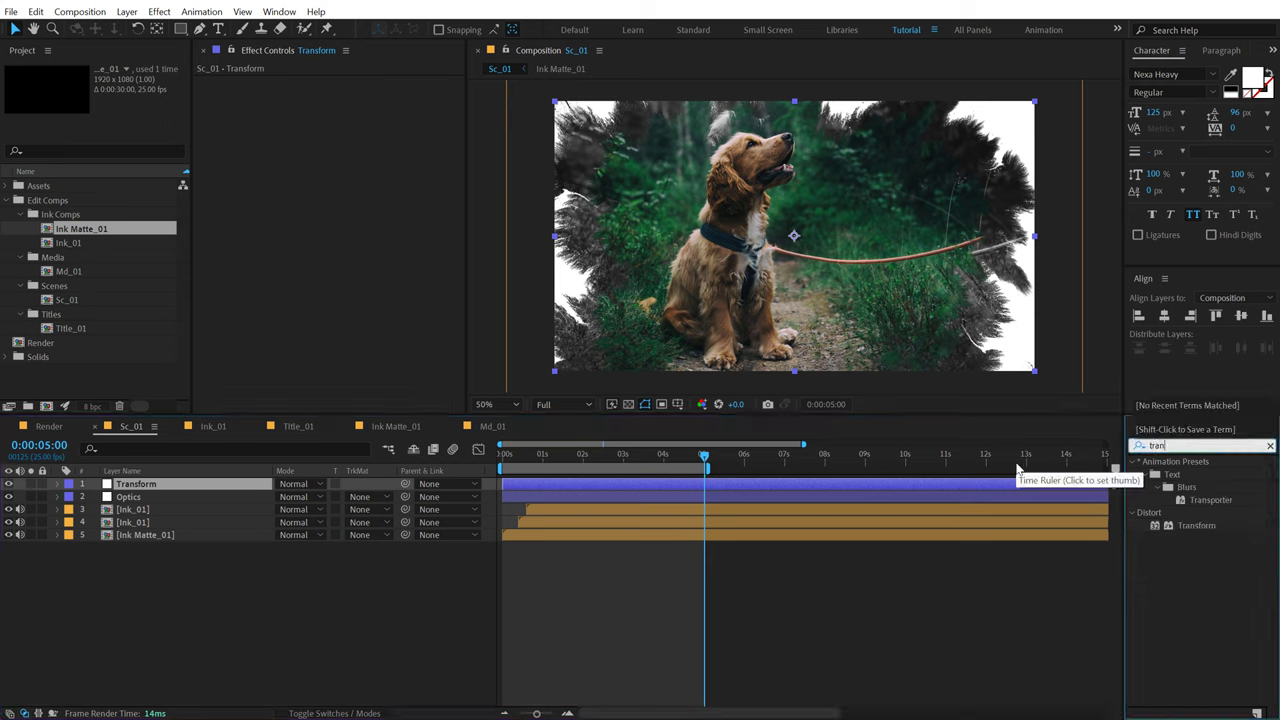
pyautogui.doubleClick(1194, 527)
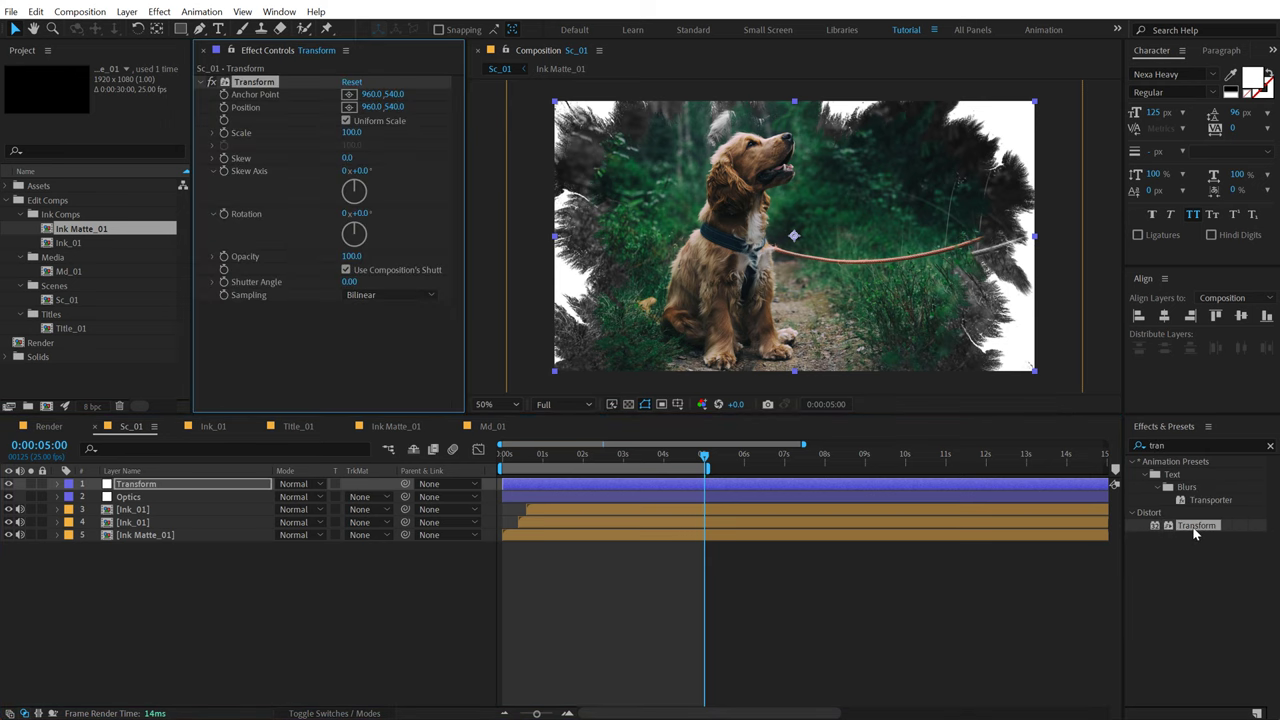
pyautogui.press('Home')
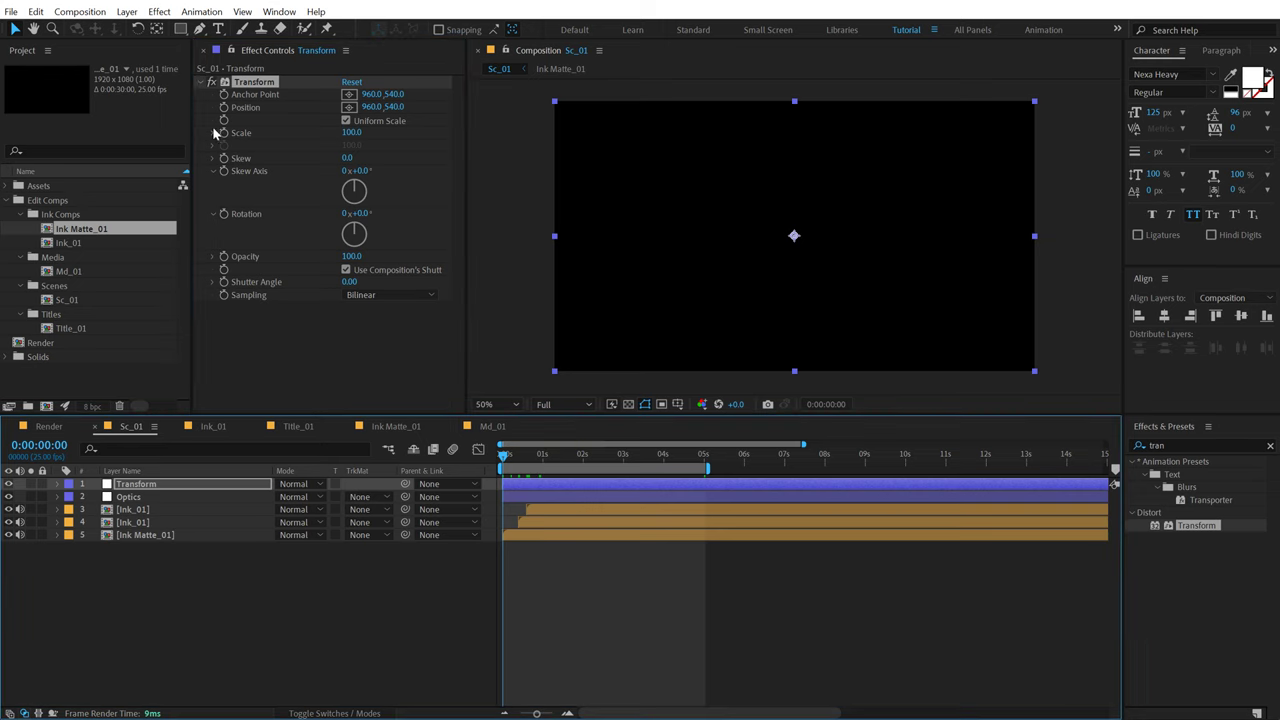
pyautogui.click(223, 134)
pyautogui.click(709, 456)
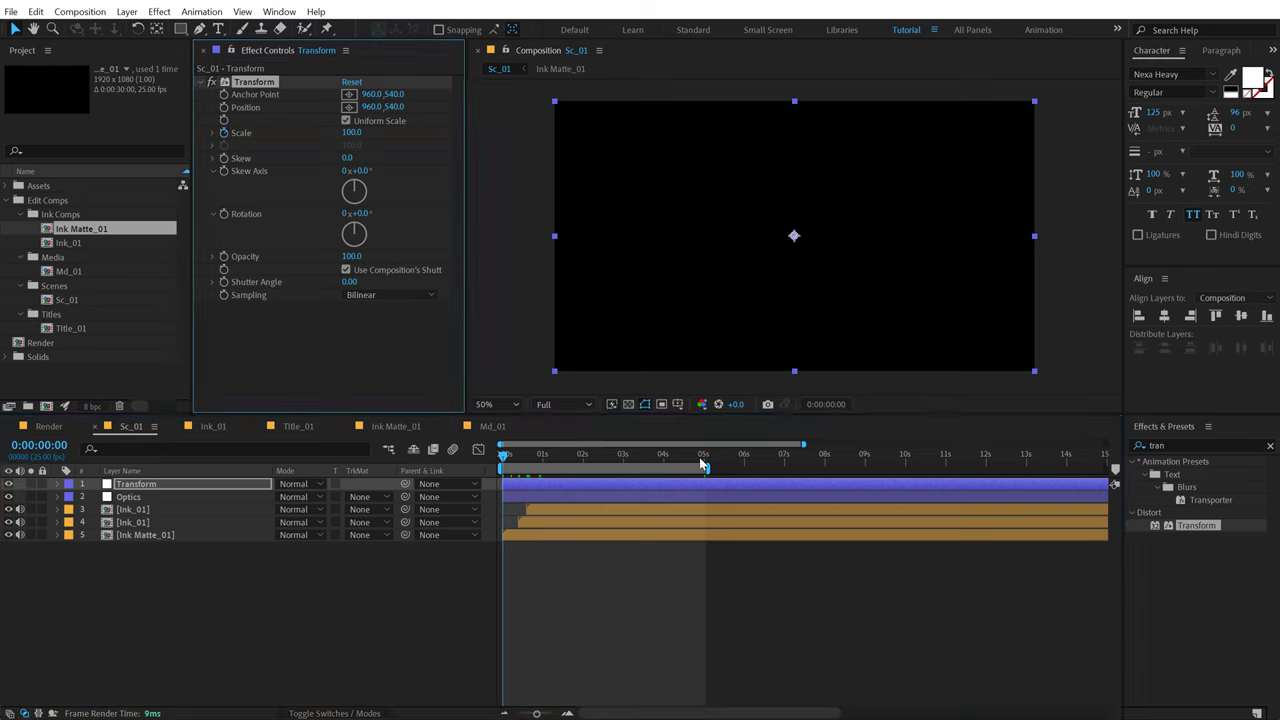
pyautogui.moveTo(733, 473); pyautogui.dragTo(906, 486)
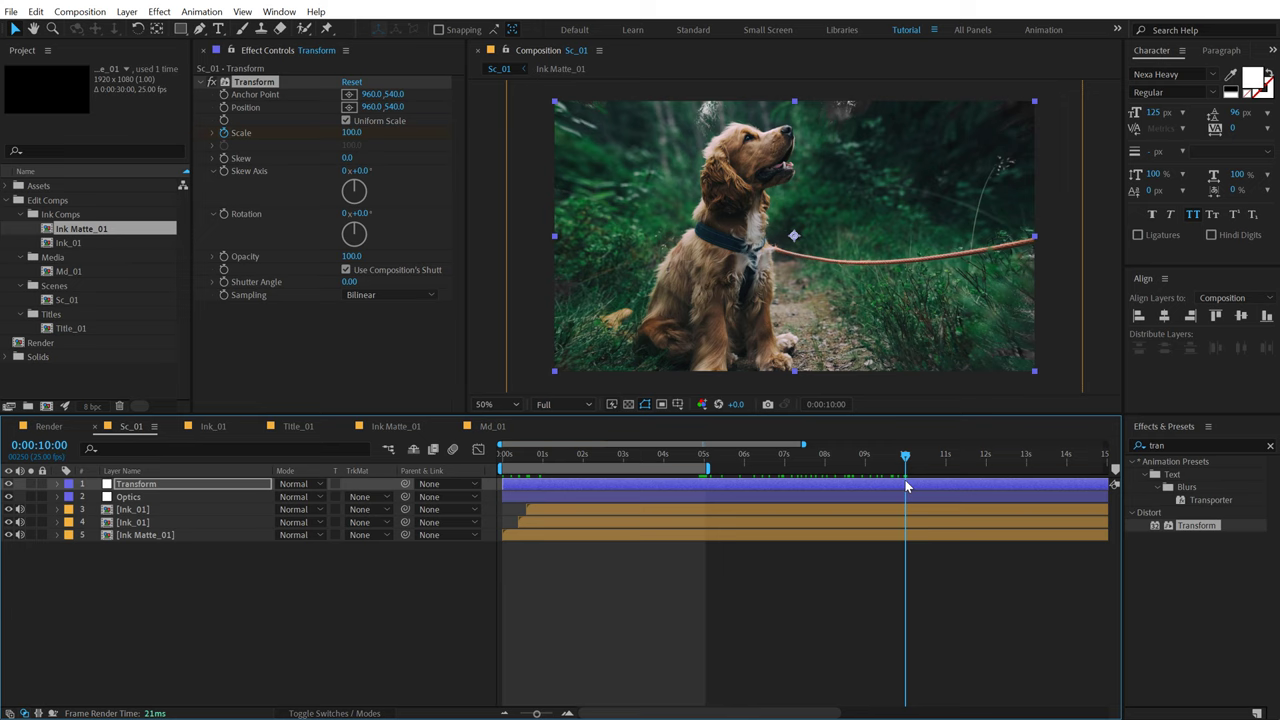
pyautogui.click(352, 134)
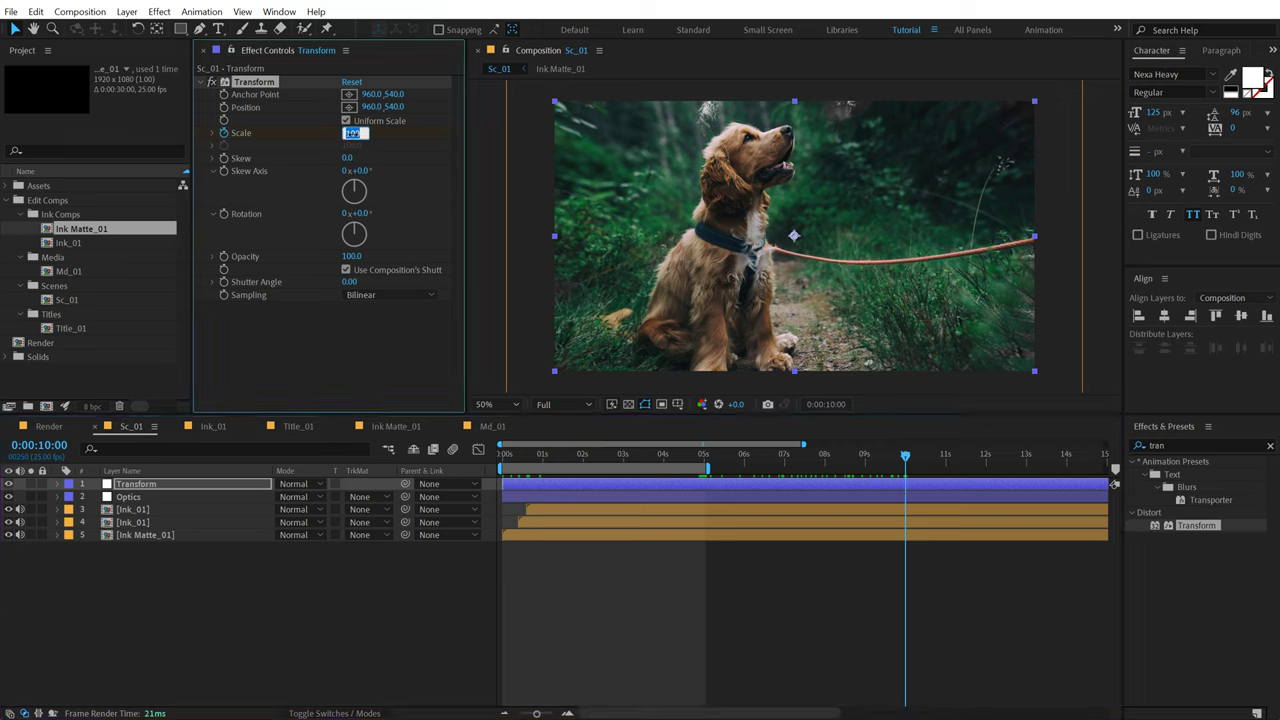
pyautogui.press('Return')
# Step: Preview the scale animation, then add Title_01 to Sc_01 as a layer
pyautogui.press('Home')
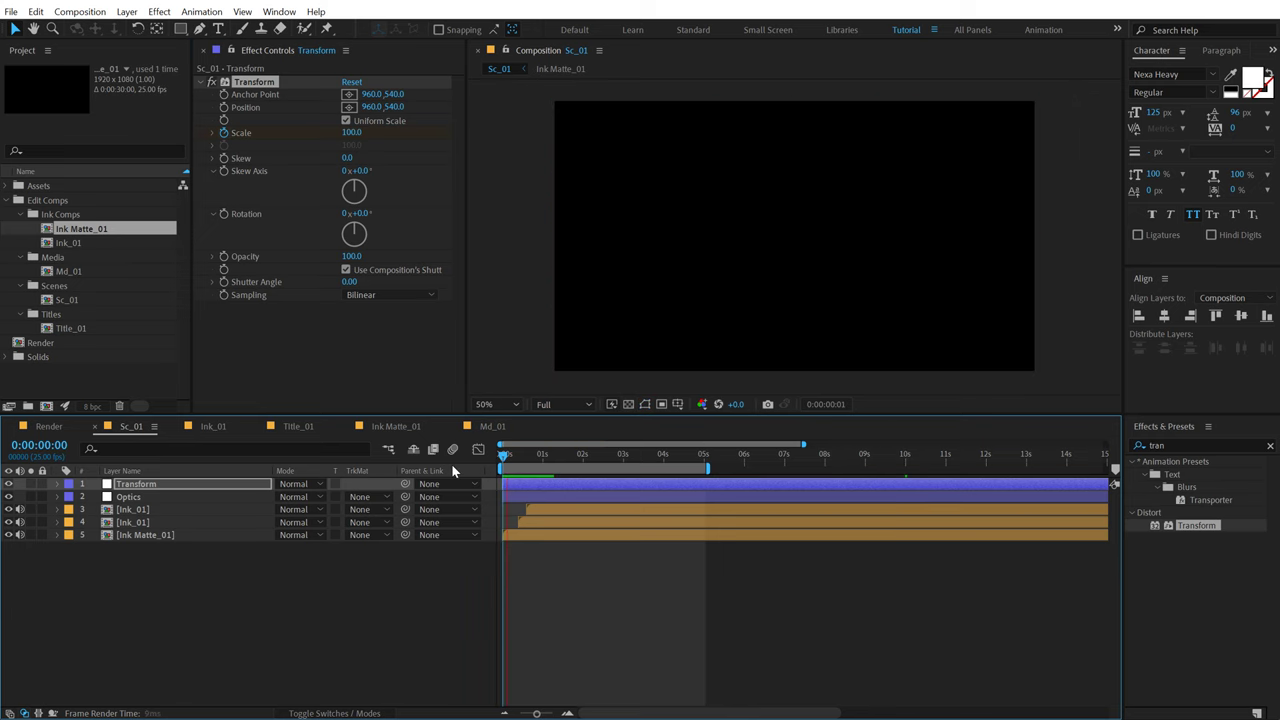
pyautogui.press('space')
pyautogui.click(548, 455)
pyautogui.moveTo(555, 460)
pyautogui.mouseDown()
pyautogui.moveTo(634, 455)
pyautogui.moveTo(537, 455)
pyautogui.moveTo(656, 450)
pyautogui.mouseUp()
pyautogui.click(184, 560)
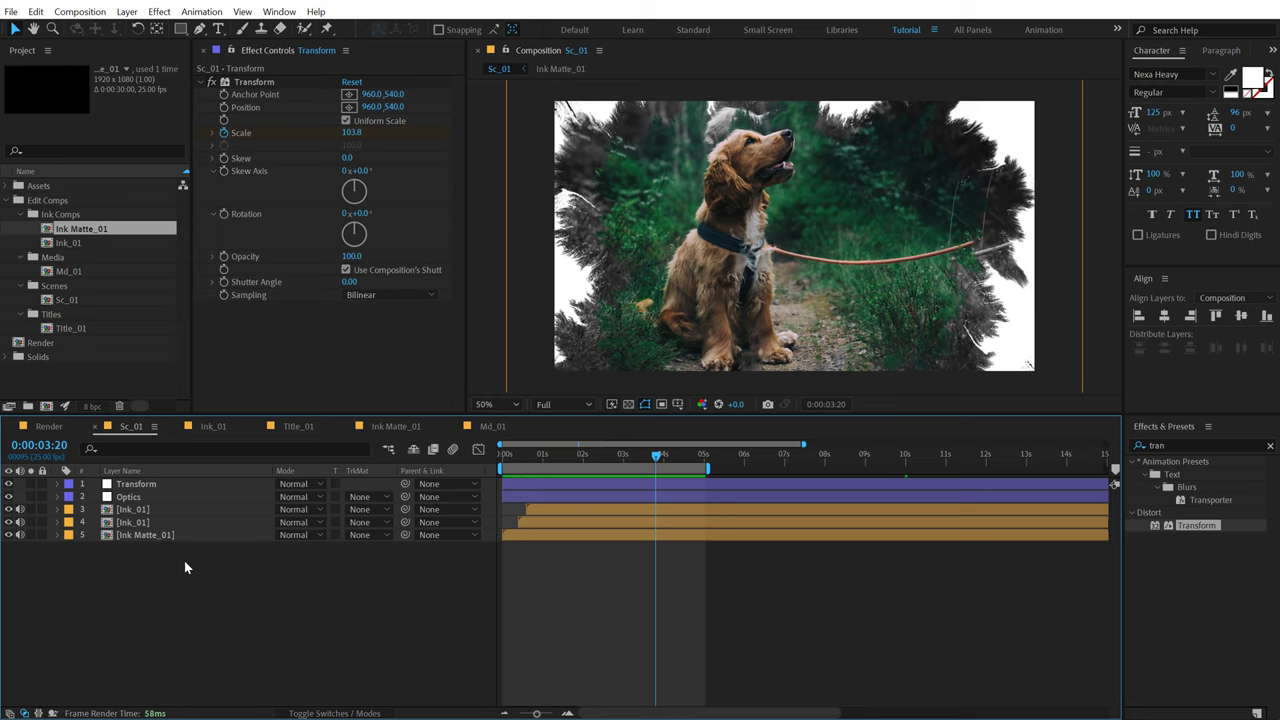
pyautogui.moveTo(78, 329); pyautogui.dragTo(165, 509)
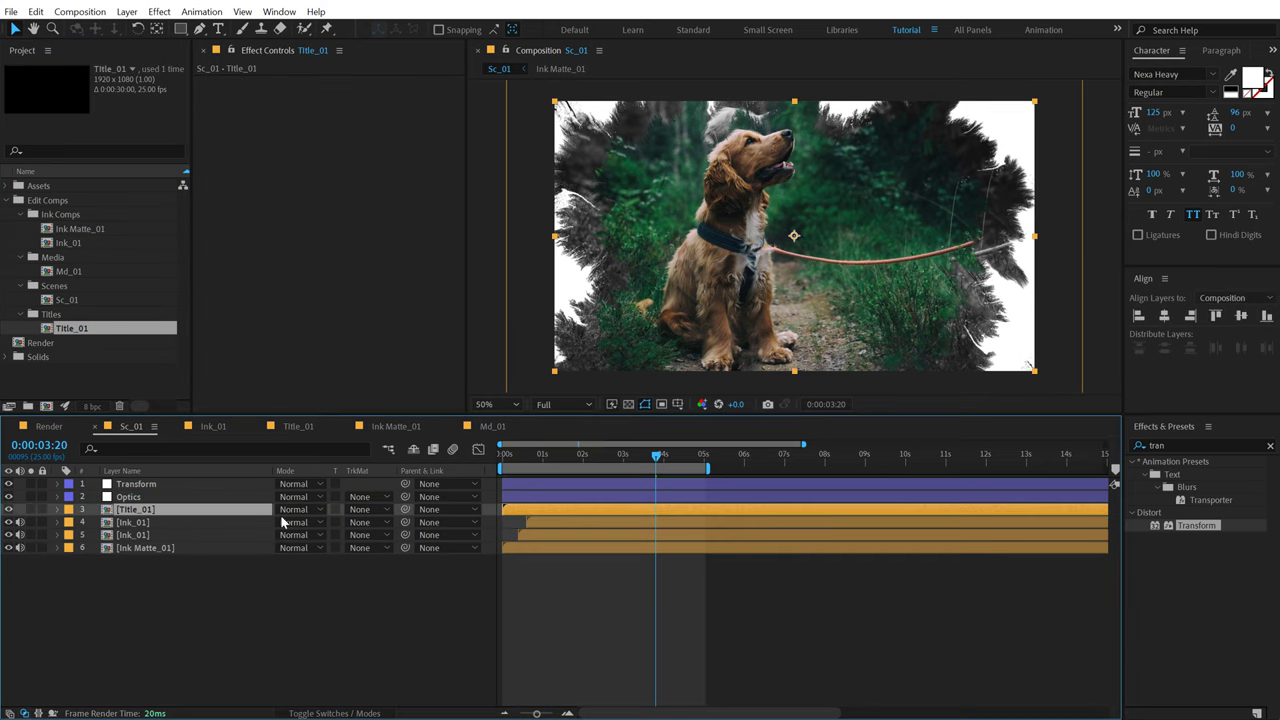
# Step: In Title_01, create an 'ink reveal' text layer and centre it in the frame
pyautogui.doubleClick(556, 510)
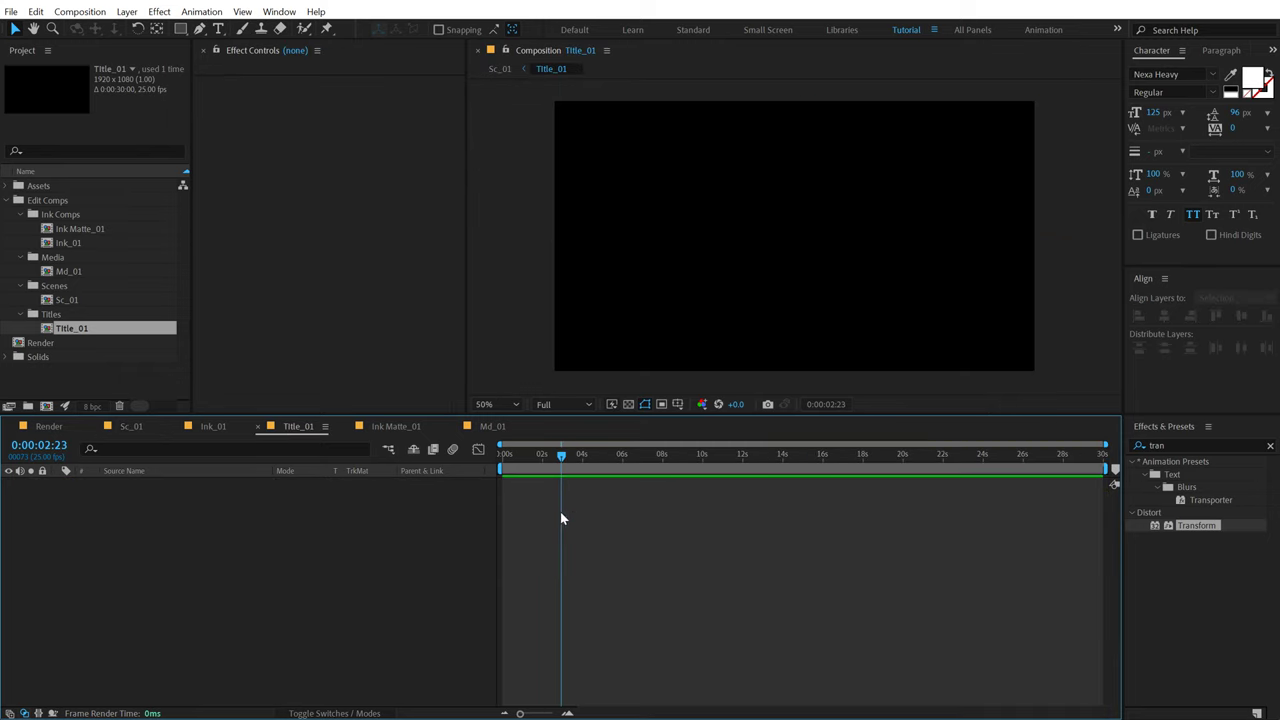
pyautogui.click(219, 29)
pyautogui.click(705, 205)
pyautogui.write('ink reveal')
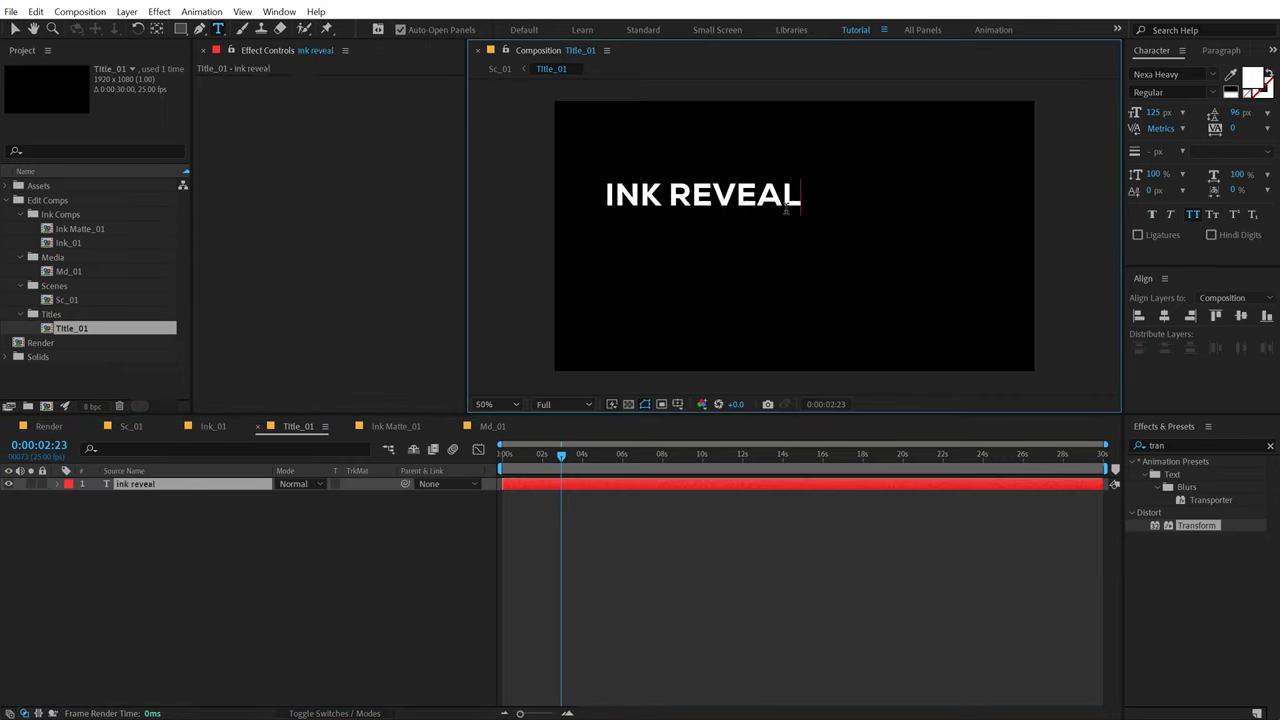
pyautogui.click(16, 30)
pyautogui.moveTo(756, 198); pyautogui.dragTo(845, 216)
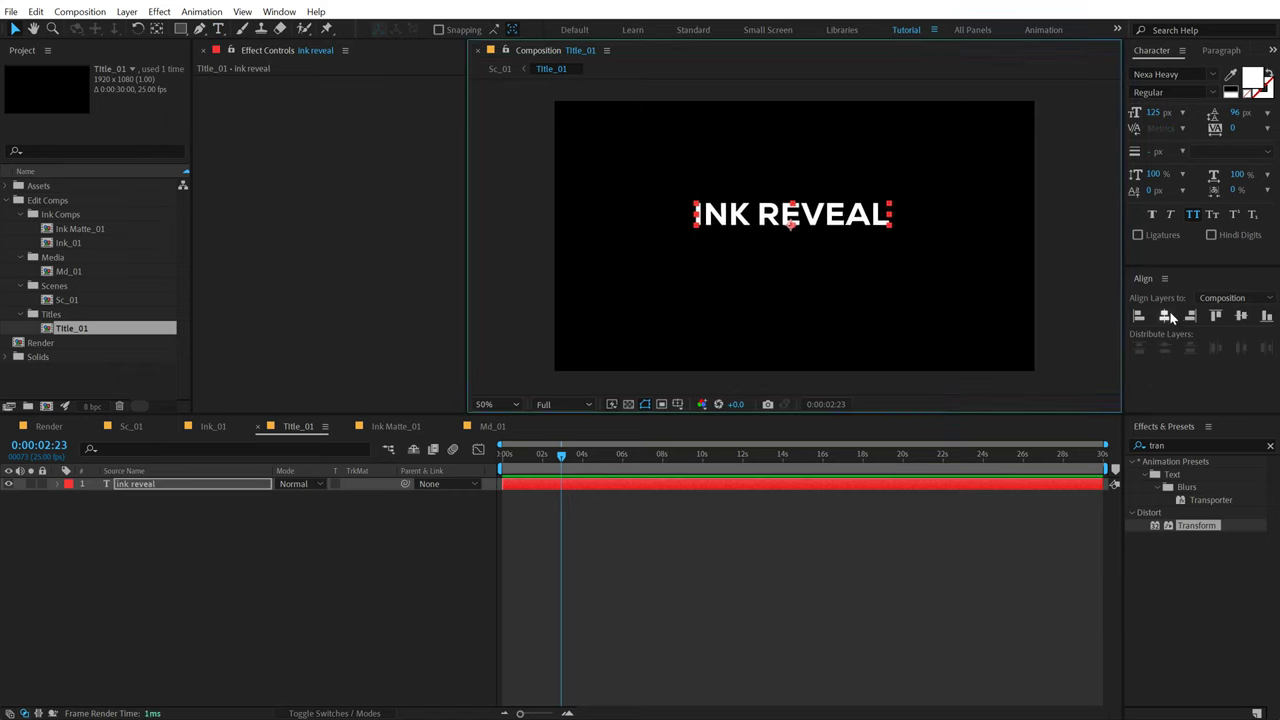
pyautogui.click(1164, 315)
# Step: Duplicate the title text, move the copy below, and retype it as 'slideshow'
pyautogui.click(1270, 446)
pyautogui.click(161, 484)
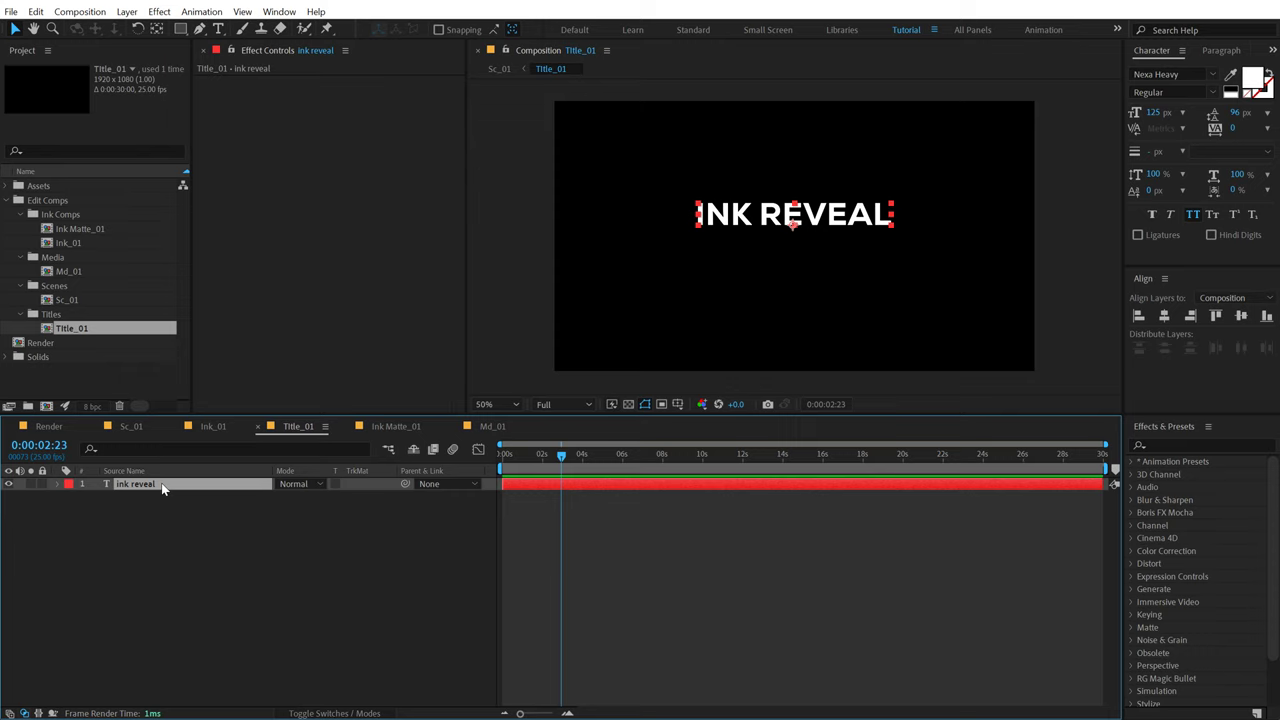
pyautogui.hotkey('ctrl', 'd')
pyautogui.moveTo(161, 487); pyautogui.dragTo(160, 533)
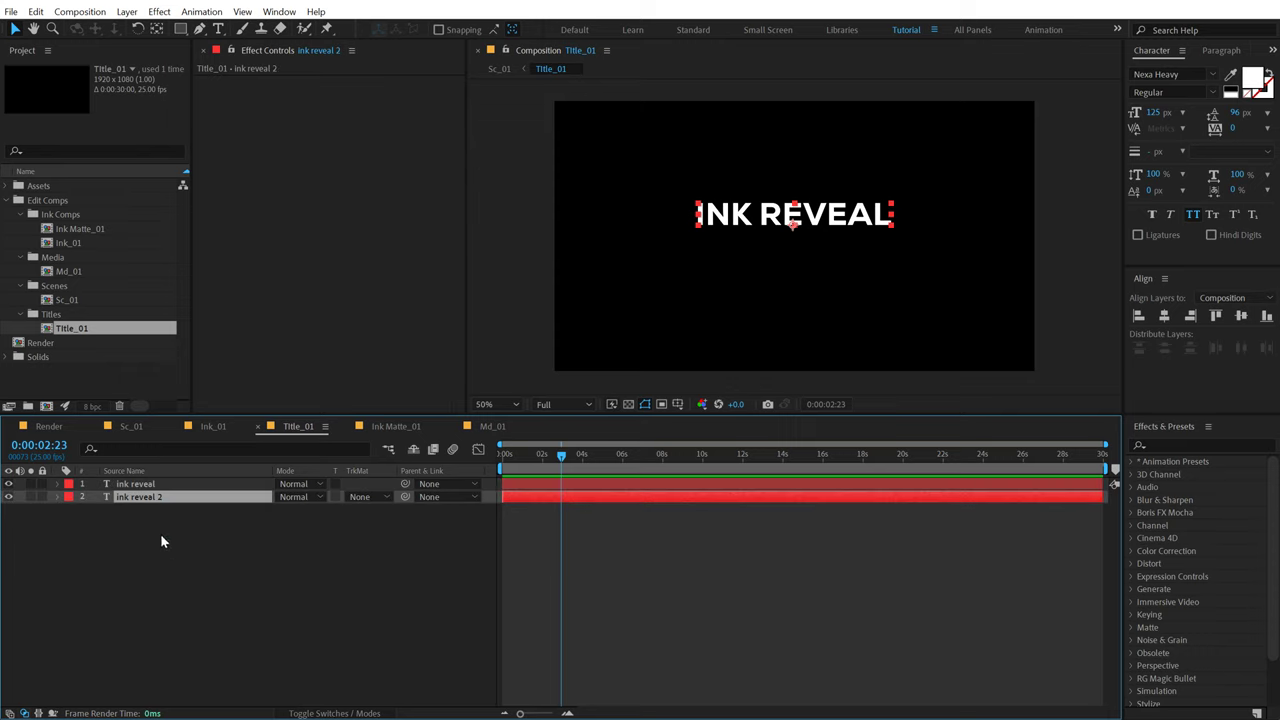
pyautogui.moveTo(792, 215); pyautogui.dragTo(792, 264)
pyautogui.doubleClick(792, 264)
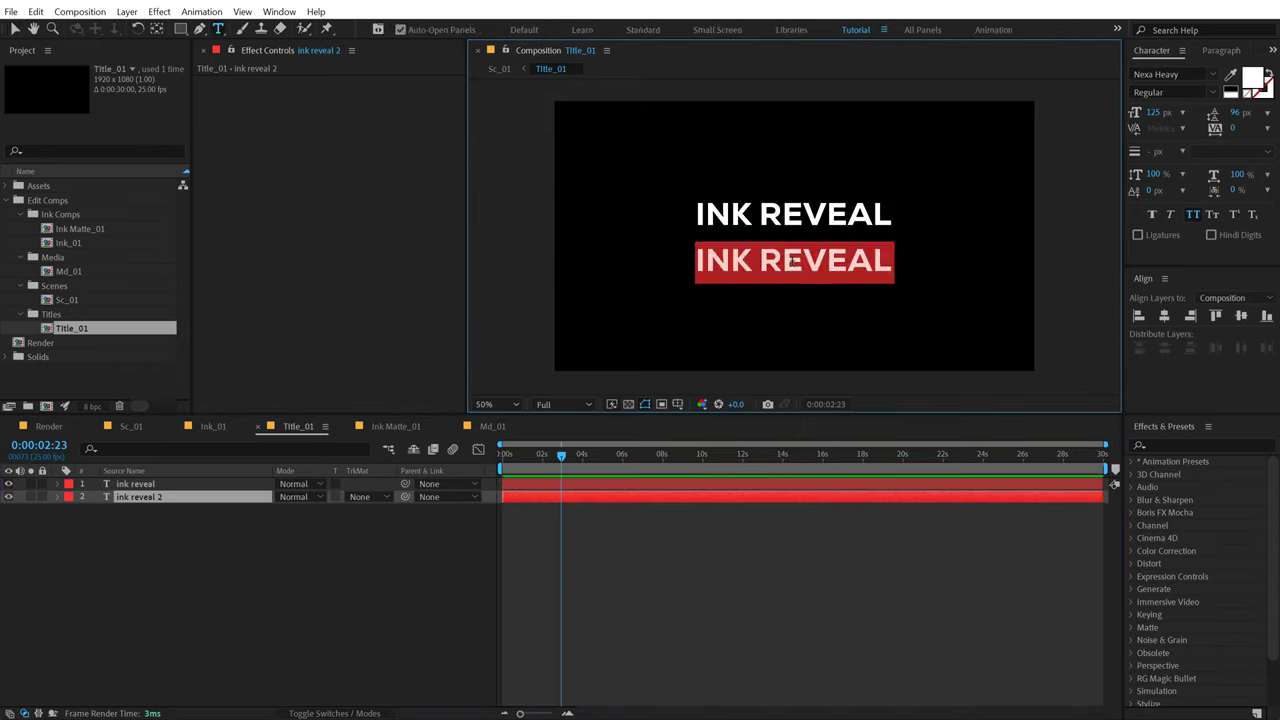
pyautogui.write('slideshow')
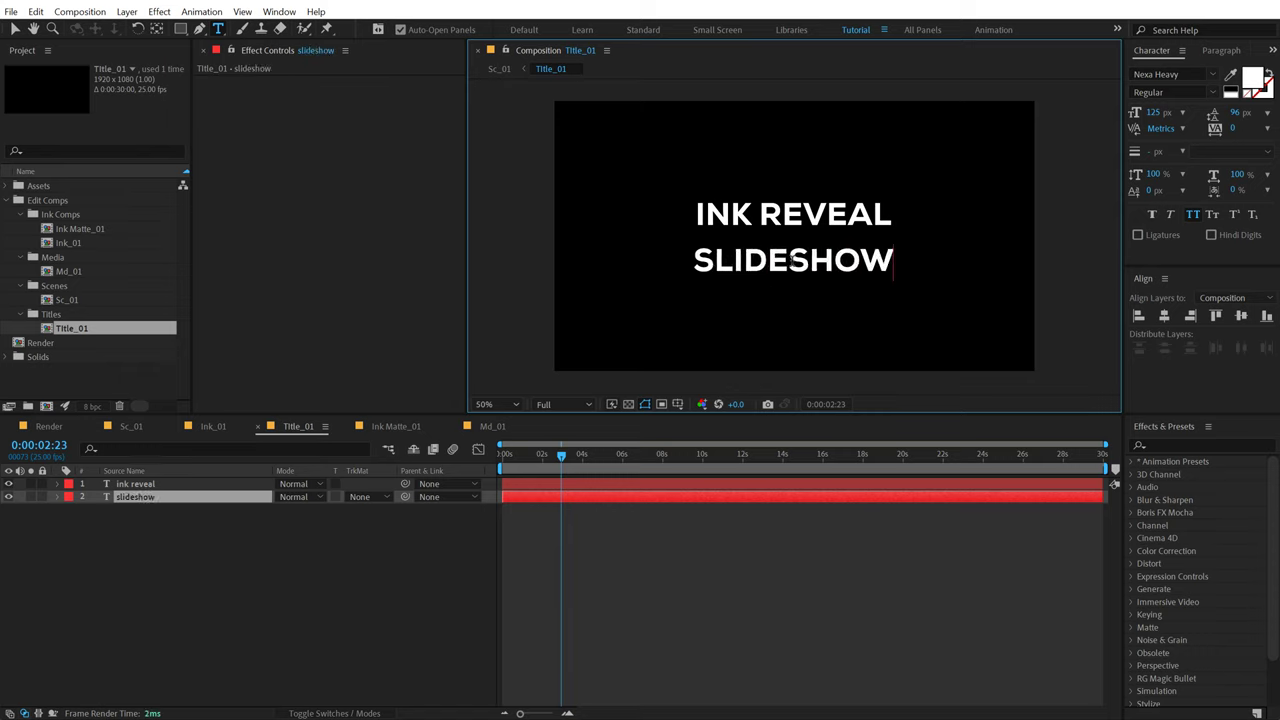
pyautogui.click(14, 30)
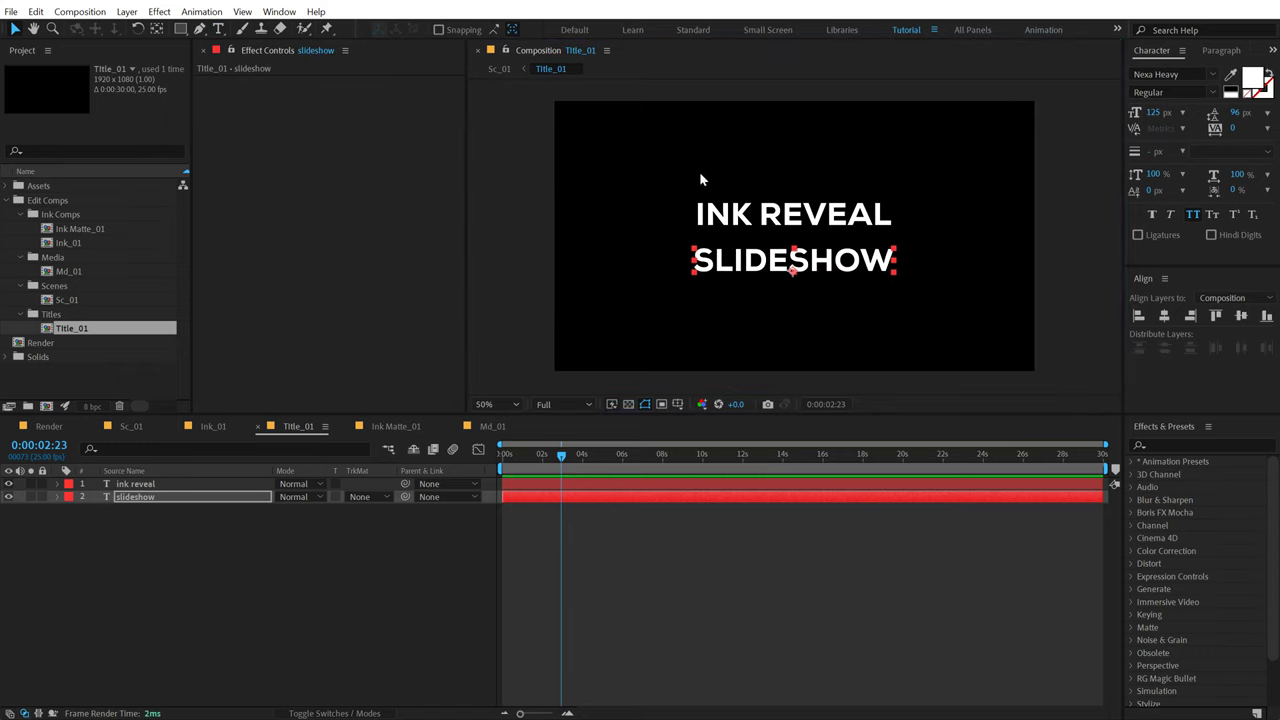
# Step: Set the INK REVEAL text in the Nexa Book font
pyautogui.click(797, 228)
pyautogui.click(1197, 73)
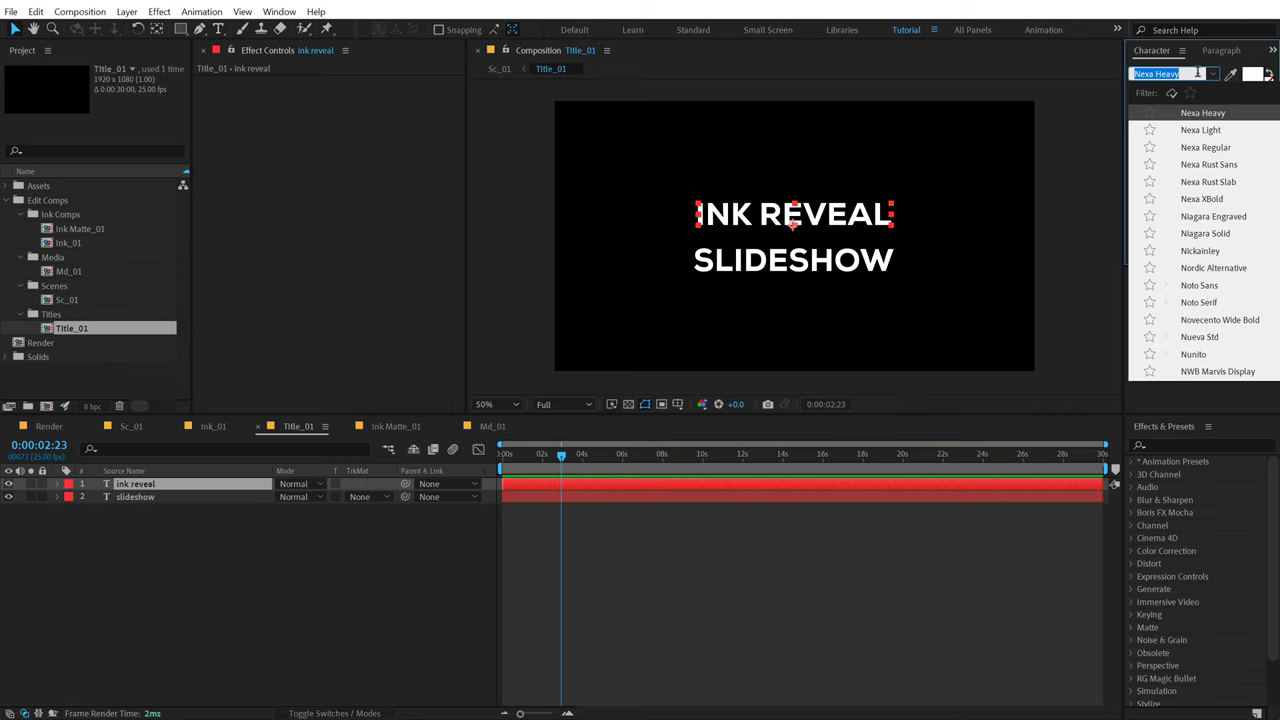
pyautogui.write('ne')
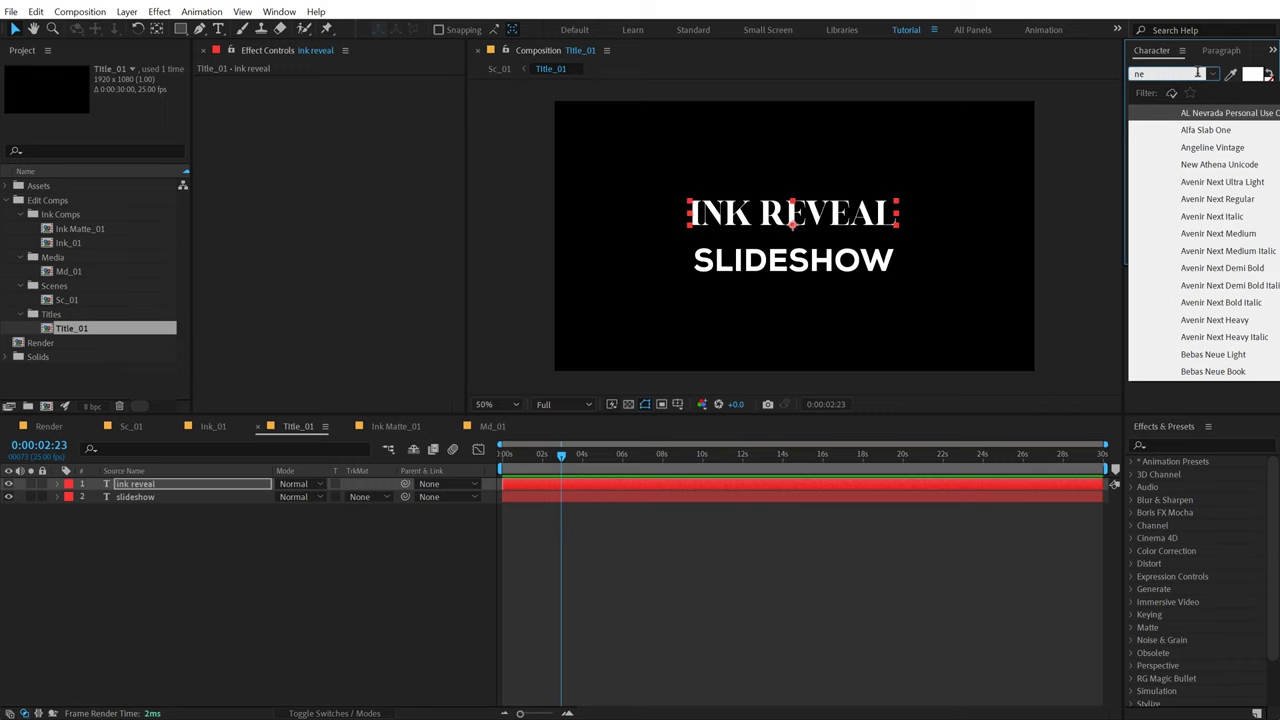
pyautogui.write('xa')
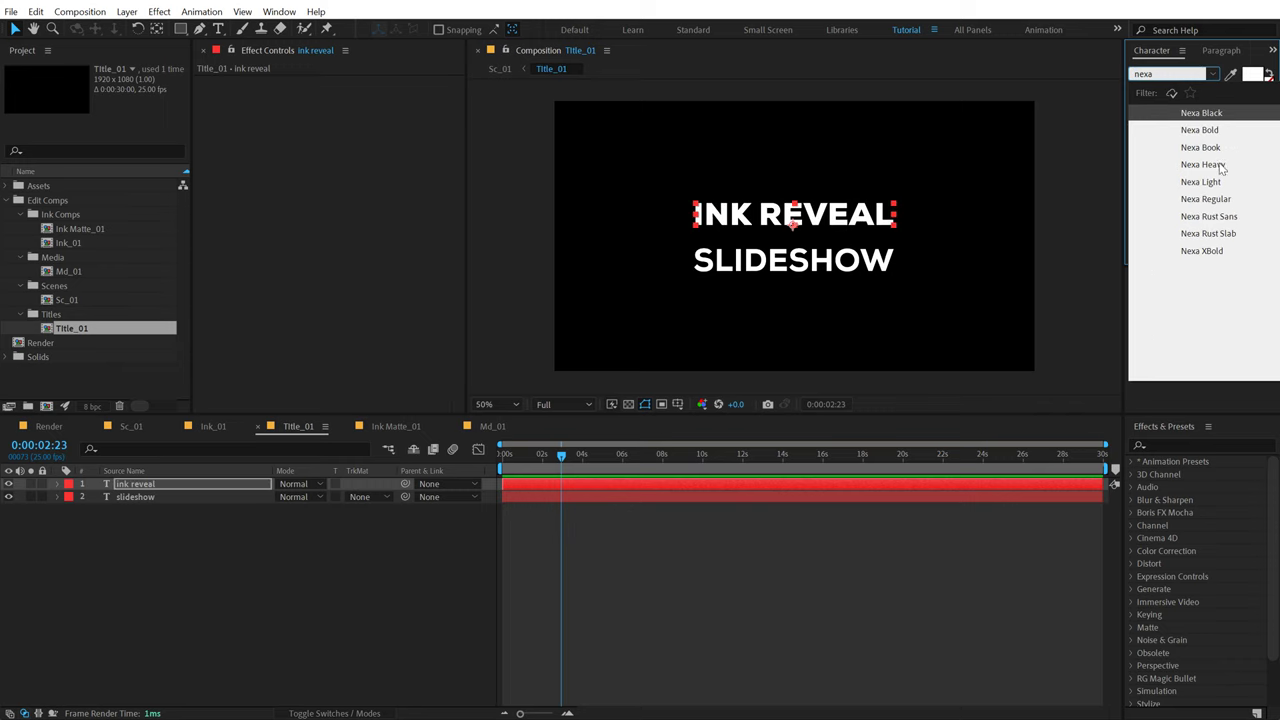
pyautogui.click(1215, 149)
# Step: Tighten SLIDESHOW under INK REVEAL and shift both lines down slightly
pyautogui.click(921, 256)
pyautogui.moveTo(766, 266); pyautogui.dragTo(766, 254)
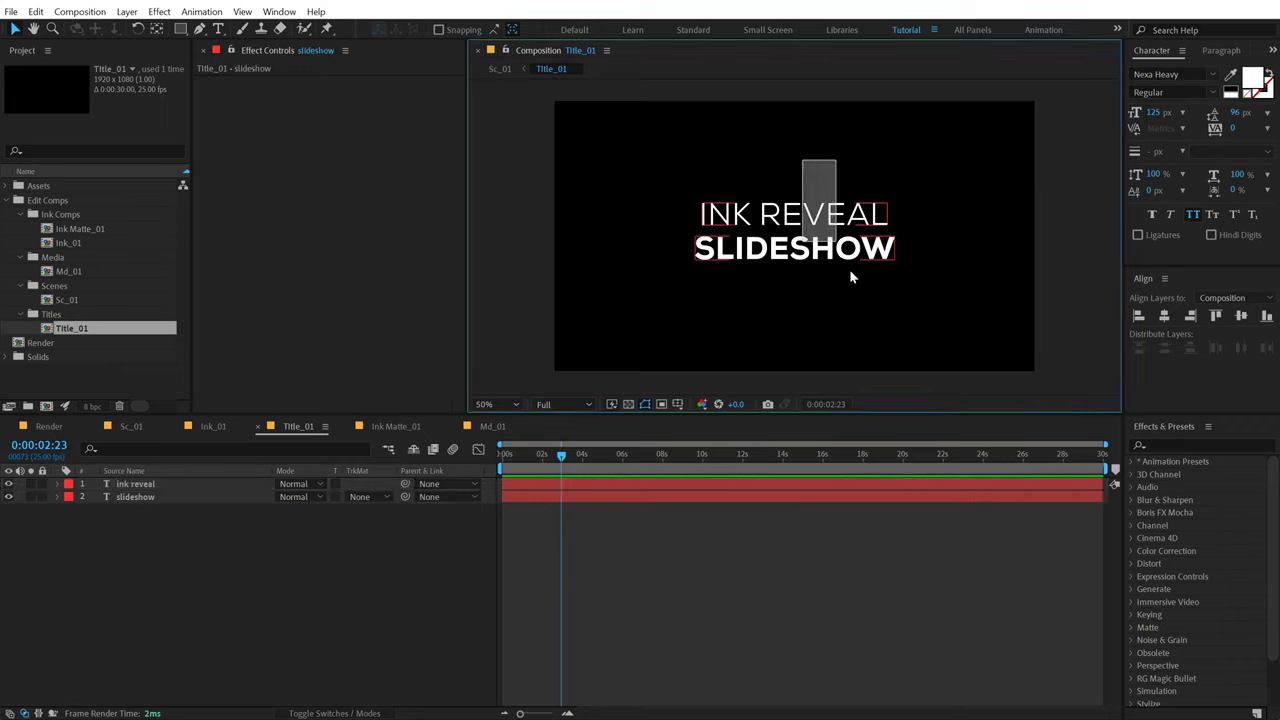
pyautogui.hotkey('ctrl', 'a')
pyautogui.click(1152, 306)
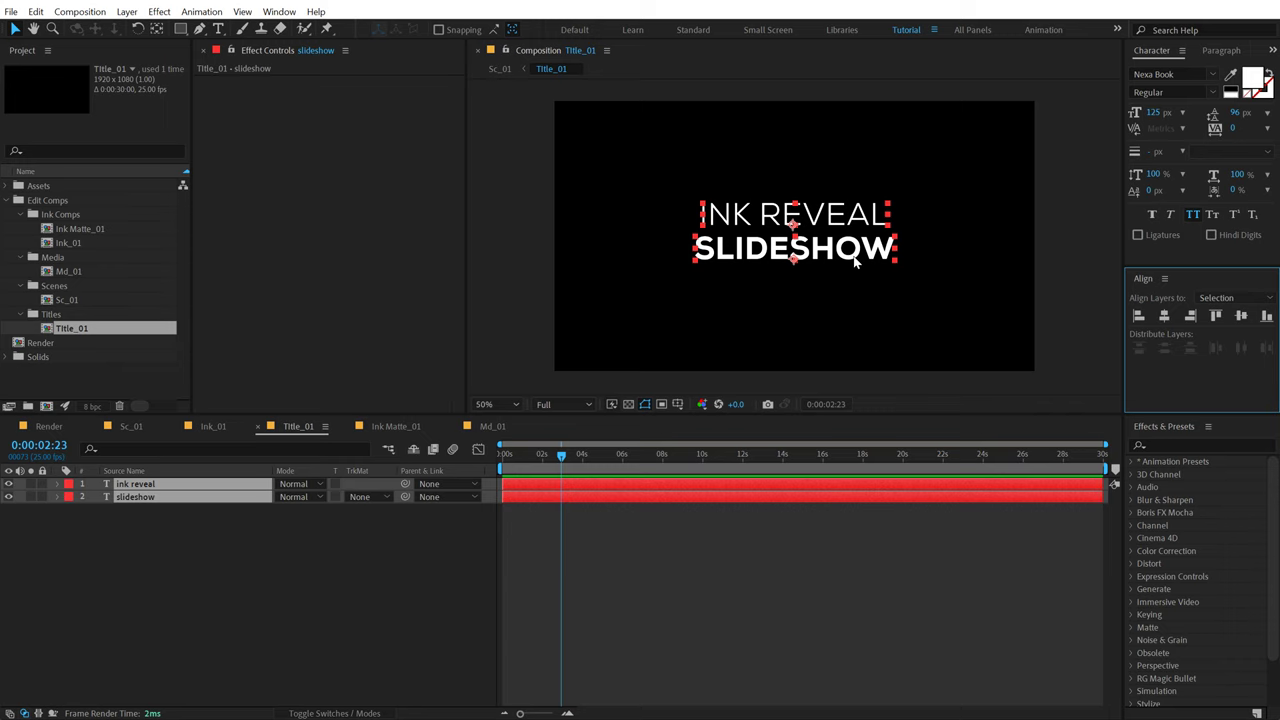
pyautogui.moveTo(855, 262); pyautogui.dragTo(855, 268)
pyautogui.click(921, 310)
pyautogui.press('=')
pyautogui.press('=')
pyautogui.moveTo(648, 714); pyautogui.dragTo(490, 681)
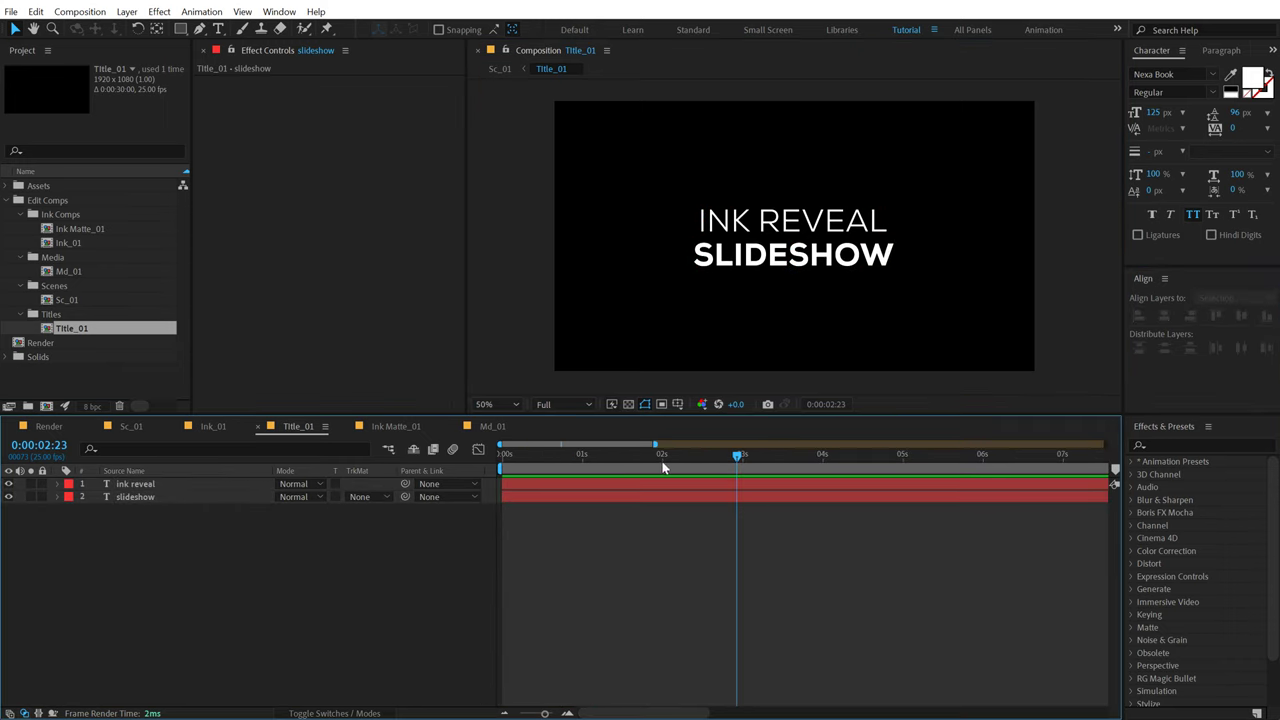
# Step: Set Position and Opacity keyframes at 2 seconds on both title layers
pyautogui.hotkey('ctrl', 'a')
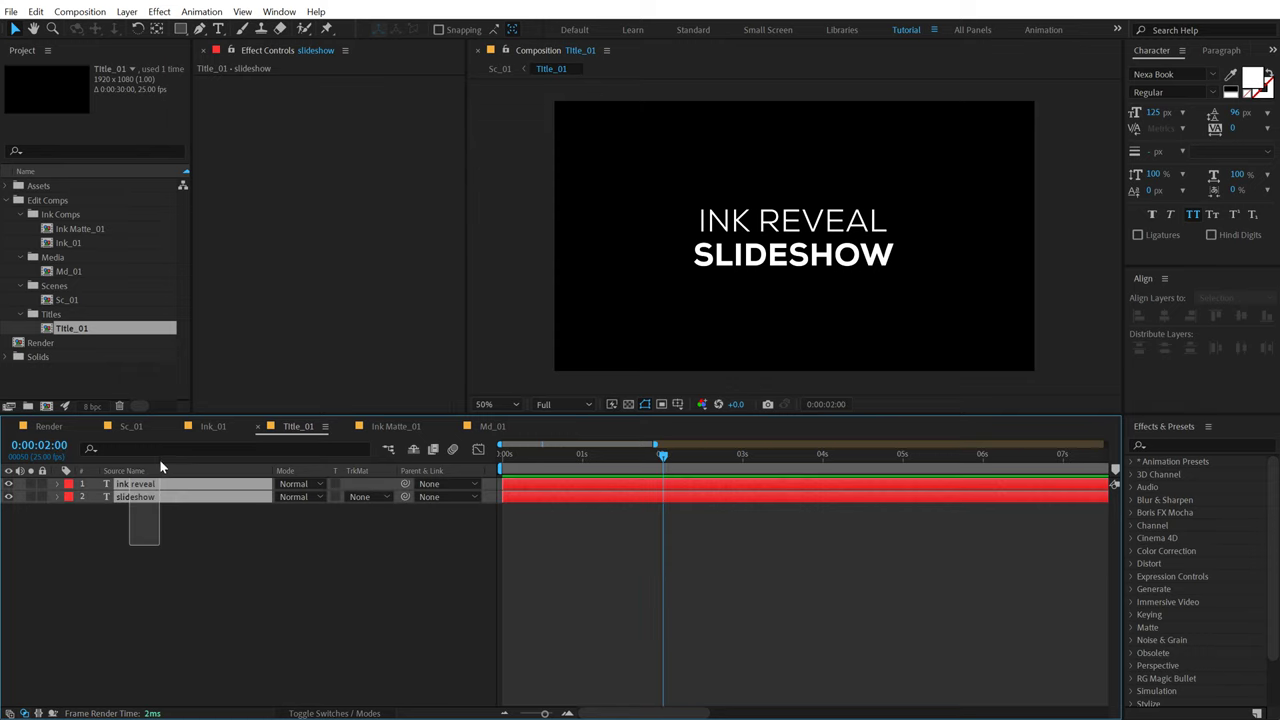
pyautogui.press('p')
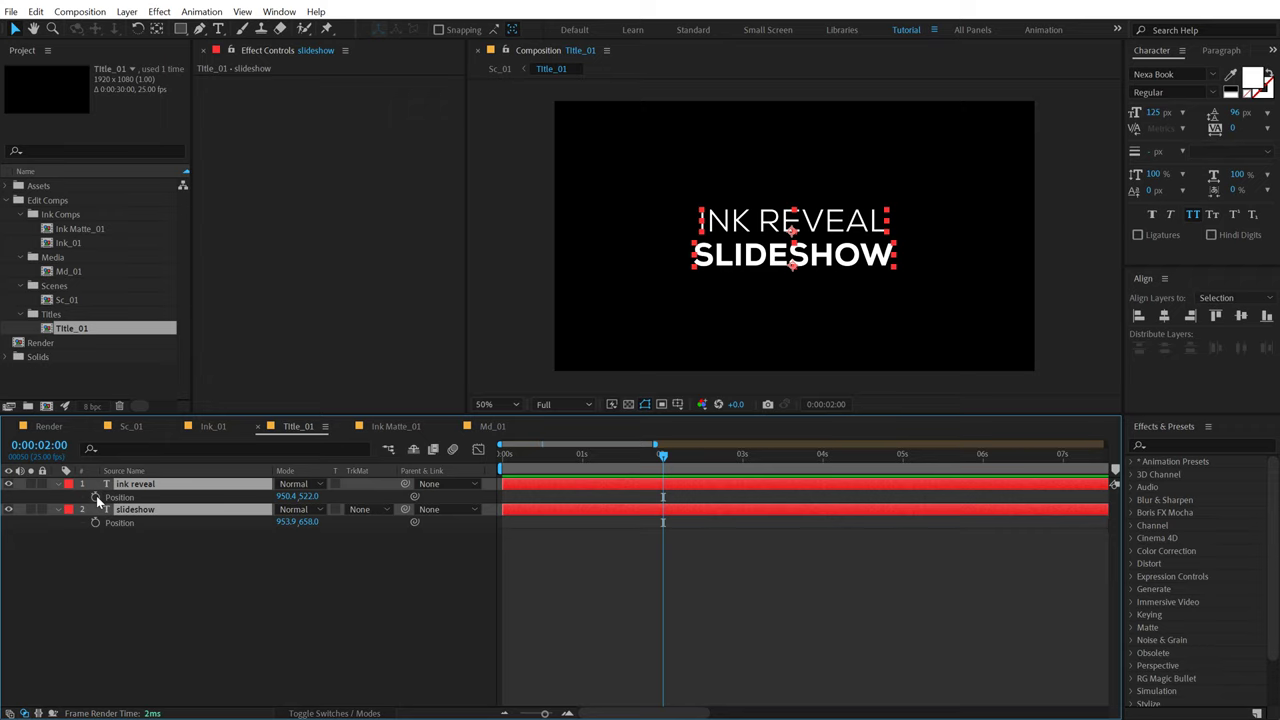
pyautogui.click(95, 497)
pyautogui.press('t')
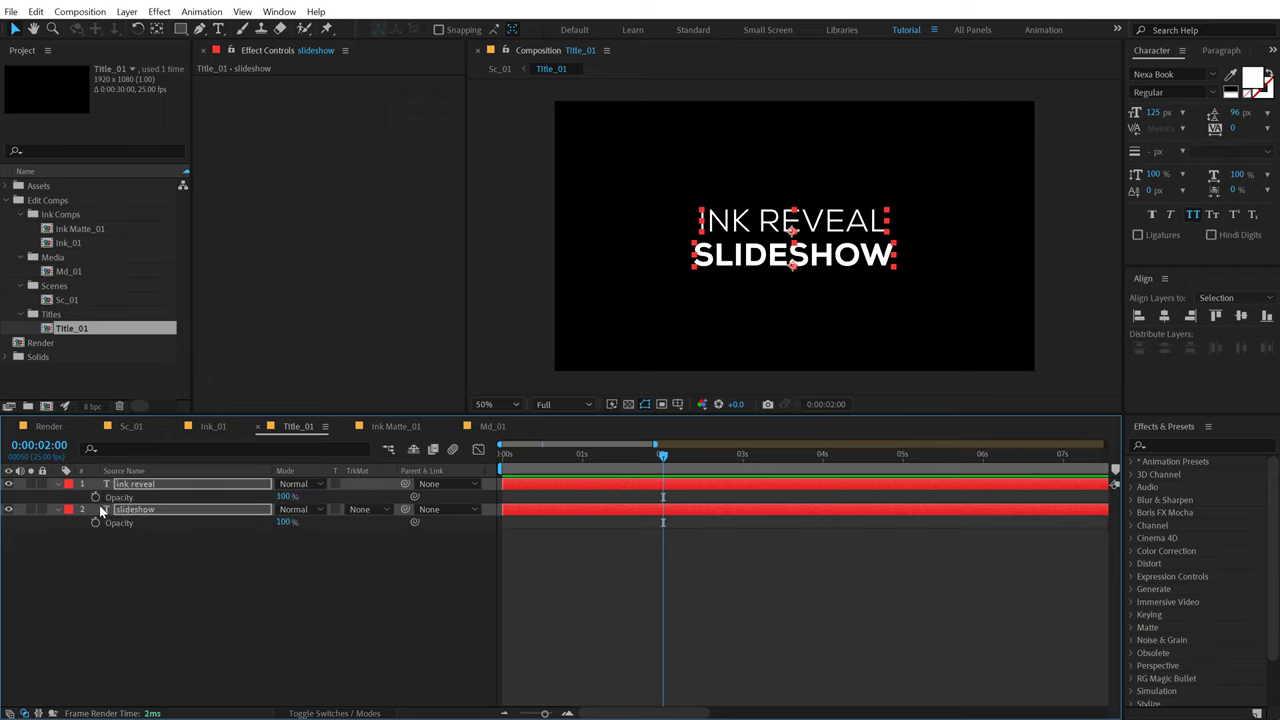
pyautogui.click(95, 497)
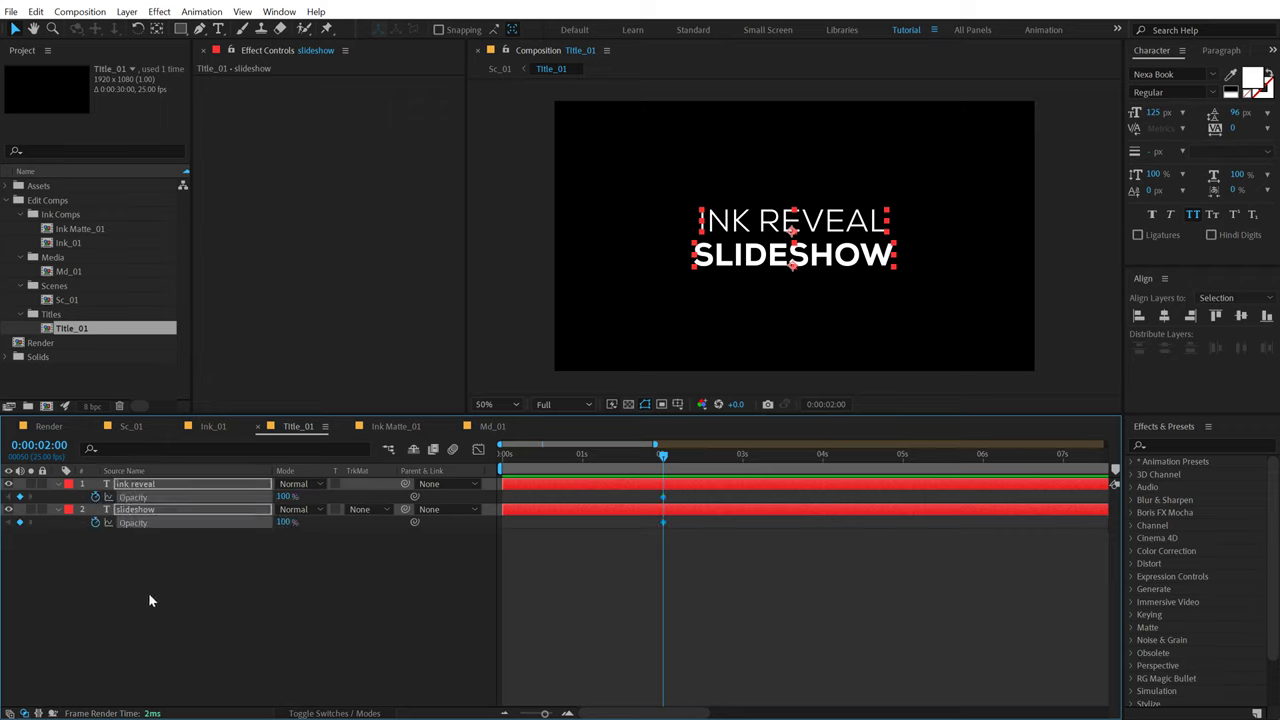
pyautogui.press('u')
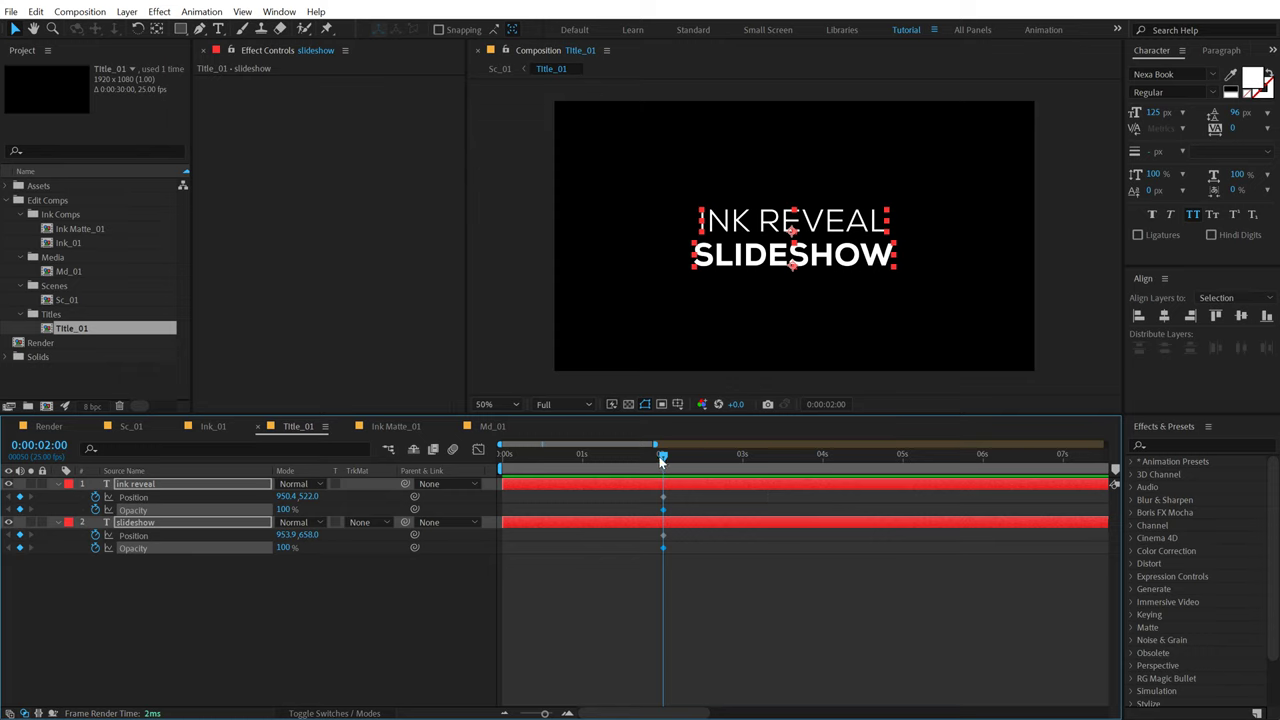
# Step: At the start, push INK REVEAL up and SLIDESHOW down, with both at 0% opacity
pyautogui.click(310, 590)
pyautogui.click(268, 497)
pyautogui.hotkey('shift', 'Up')
pyautogui.hotkey('shift', 'Up')
pyautogui.hotkey('shift', 'Up')
pyautogui.hotkey('shift', 'Up')
pyautogui.hotkey('shift', 'Up')
pyautogui.click(283, 535)
pyautogui.hotkey('shift', 'Down')
pyautogui.hotkey('shift', 'Down')
pyautogui.hotkey('shift', 'Down')
pyautogui.hotkey('shift', 'Down')
pyautogui.hotkey('shift', 'Down')
pyautogui.moveTo(285, 509); pyautogui.dragTo(240, 509)
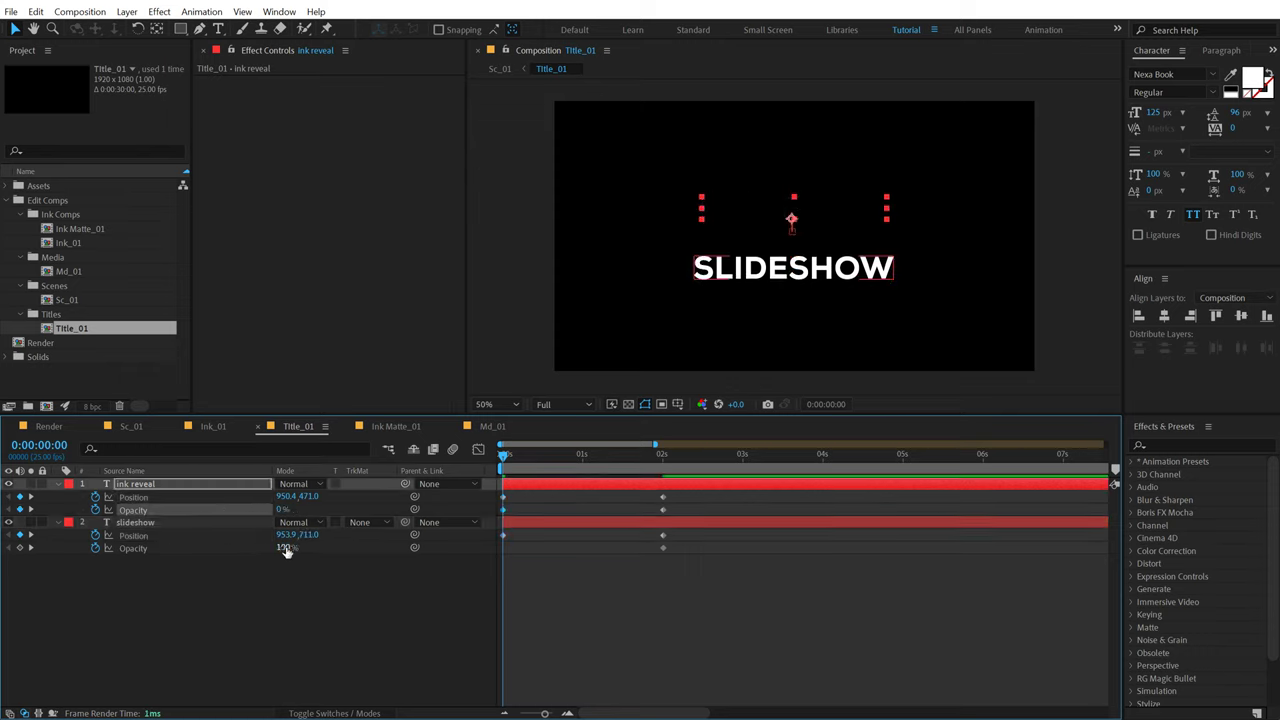
pyautogui.moveTo(285, 548); pyautogui.dragTo(240, 548)
pyautogui.moveTo(697, 484); pyautogui.dragTo(475, 558)
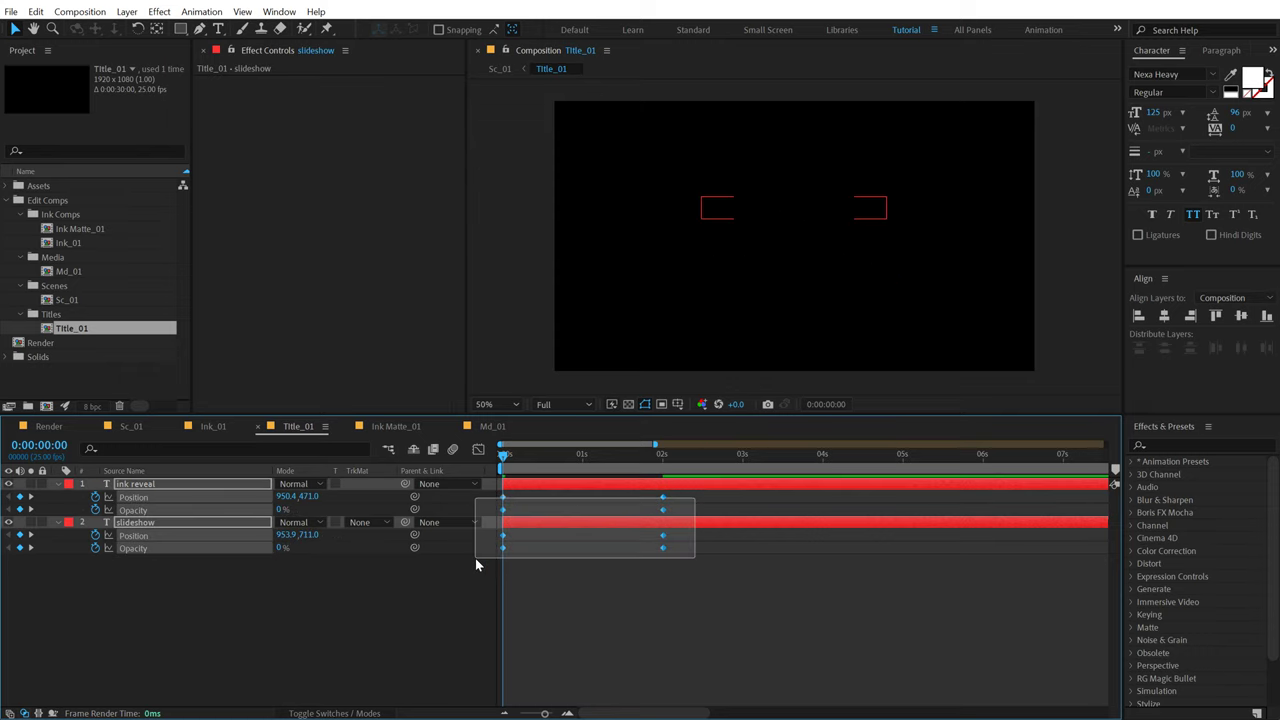
# Step: Apply Easy Ease to the title keyframes and increase the ease influence in the Graph Editor
pyautogui.rightClick(660, 550)
pyautogui.moveTo(806, 543)
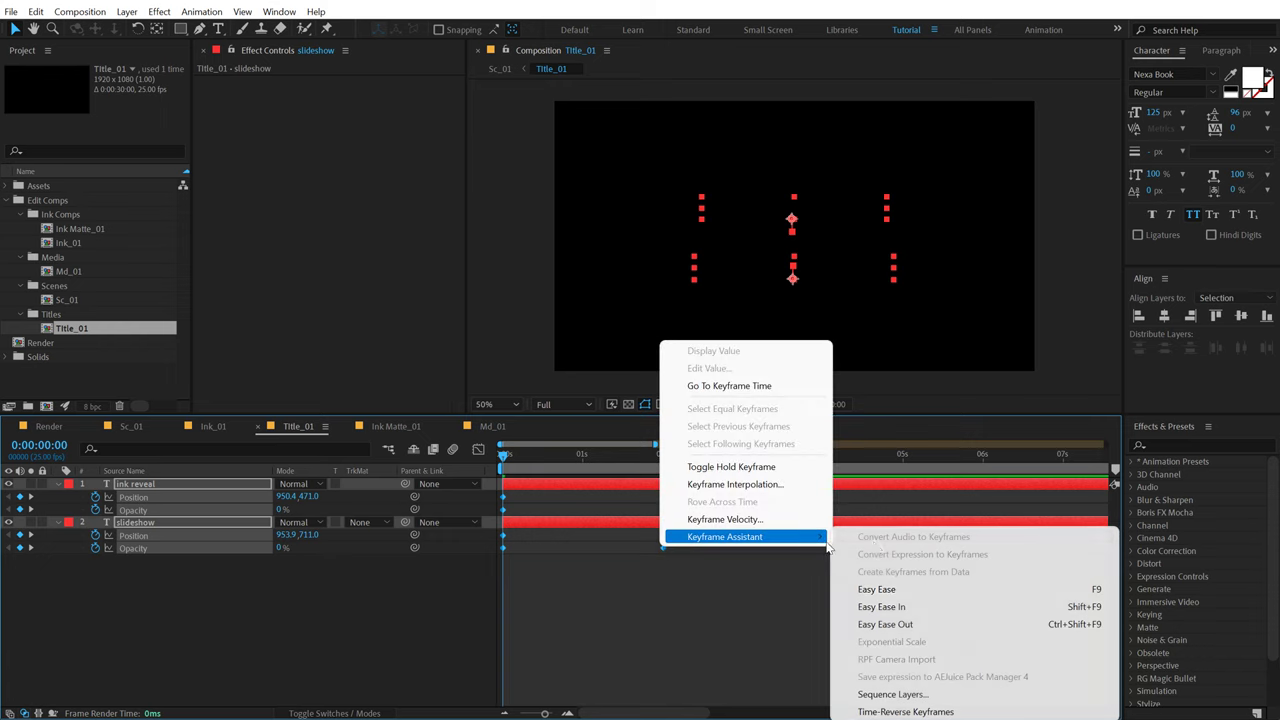
pyautogui.click(880, 592)
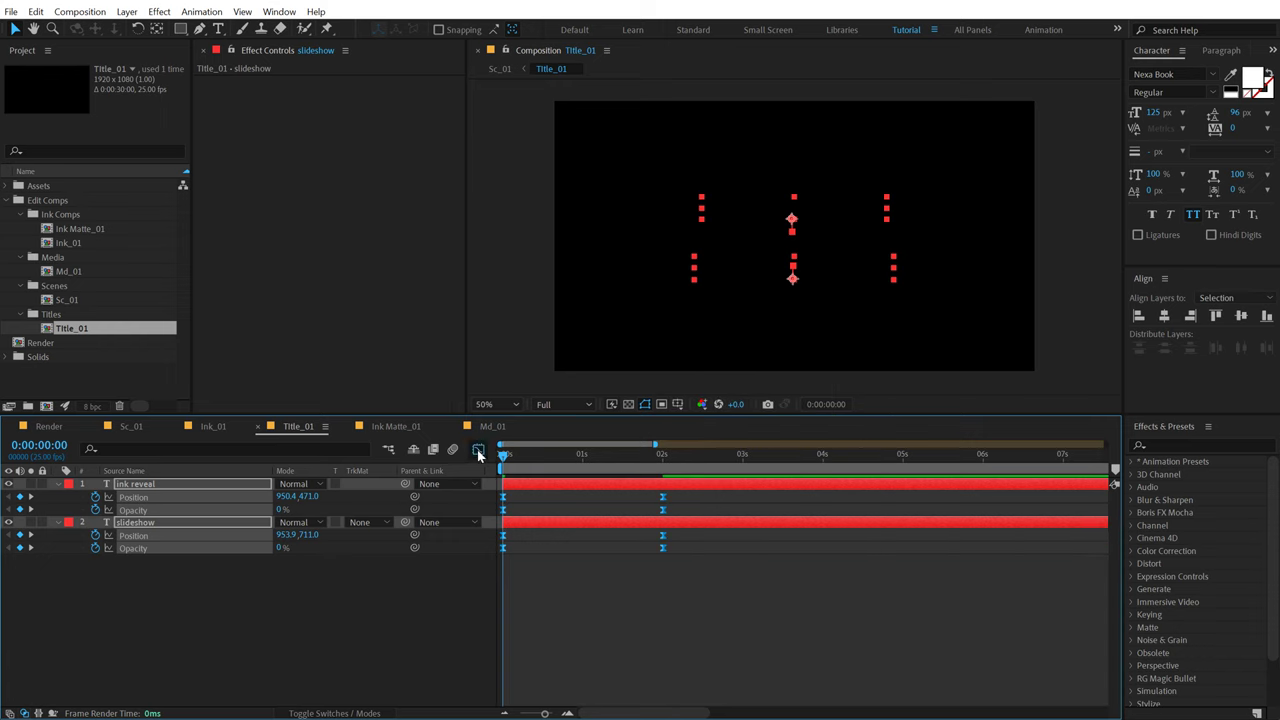
pyautogui.click(478, 452)
pyautogui.rightClick(678, 524)
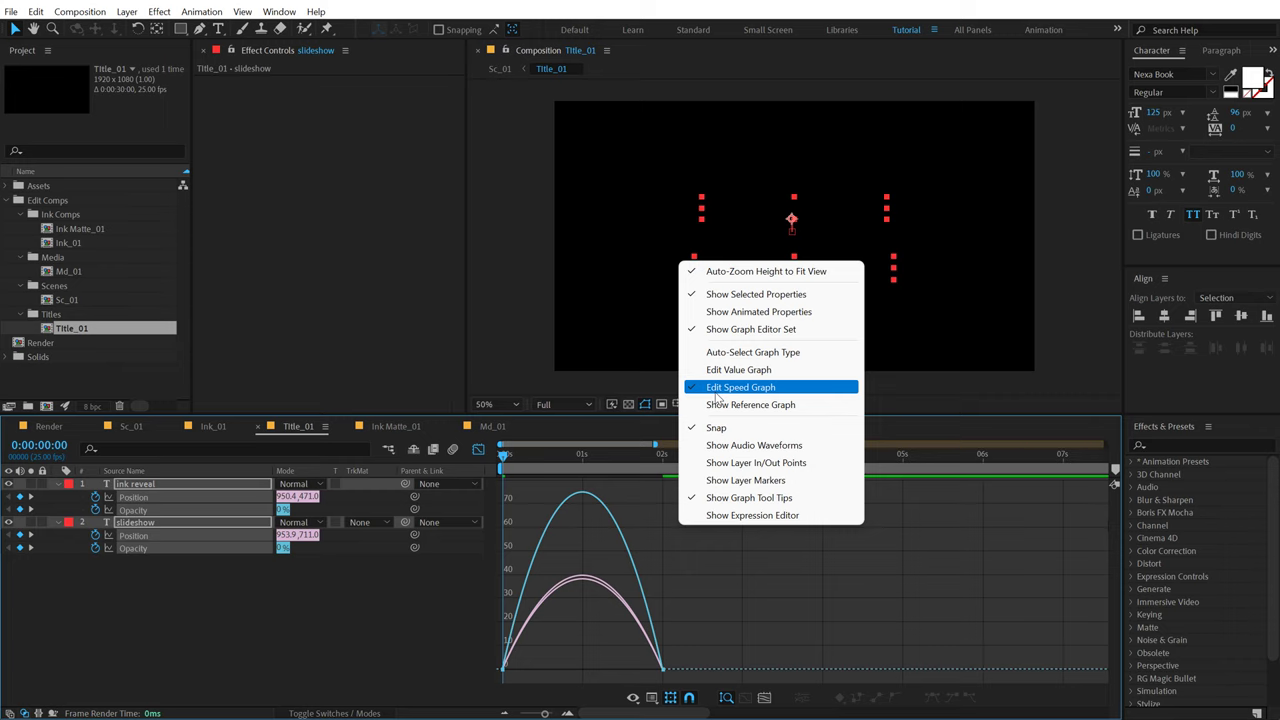
pyautogui.click(626, 672)
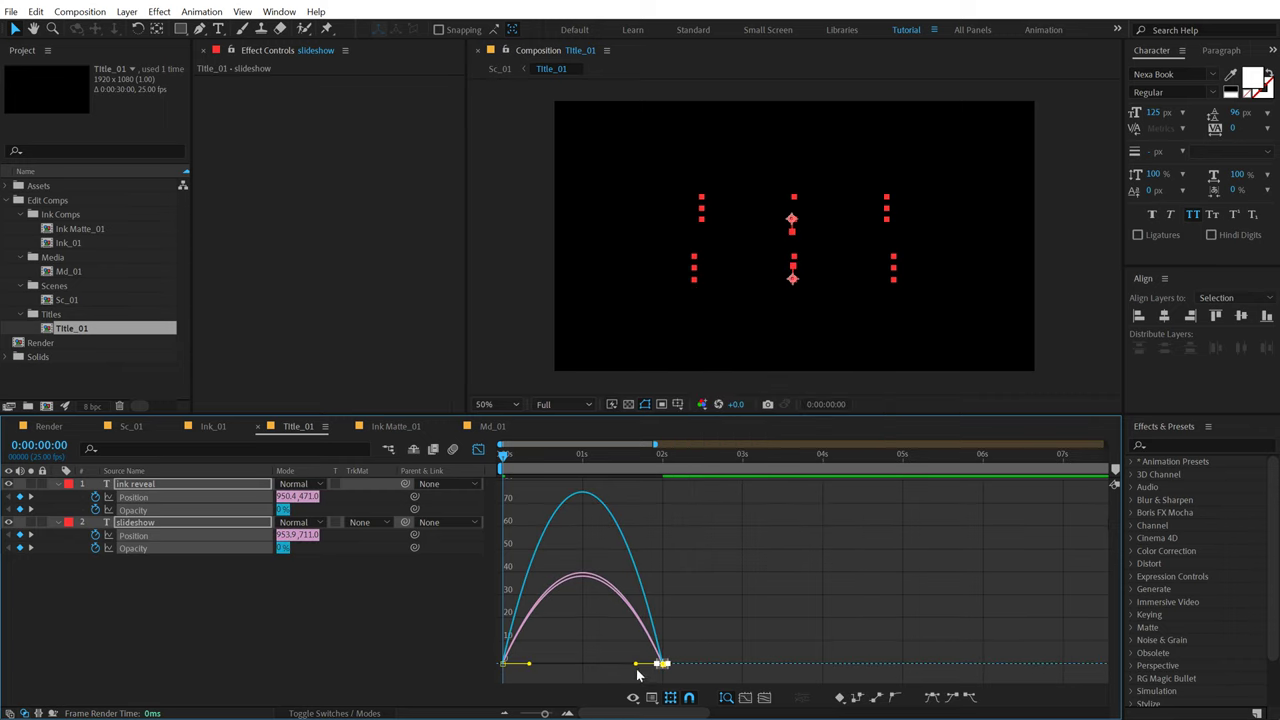
pyautogui.moveTo(636, 666); pyautogui.dragTo(583, 666)
# Step: Preview the title animation, then check it over the dog in Sc_01 around 3 seconds
pyautogui.press('space')
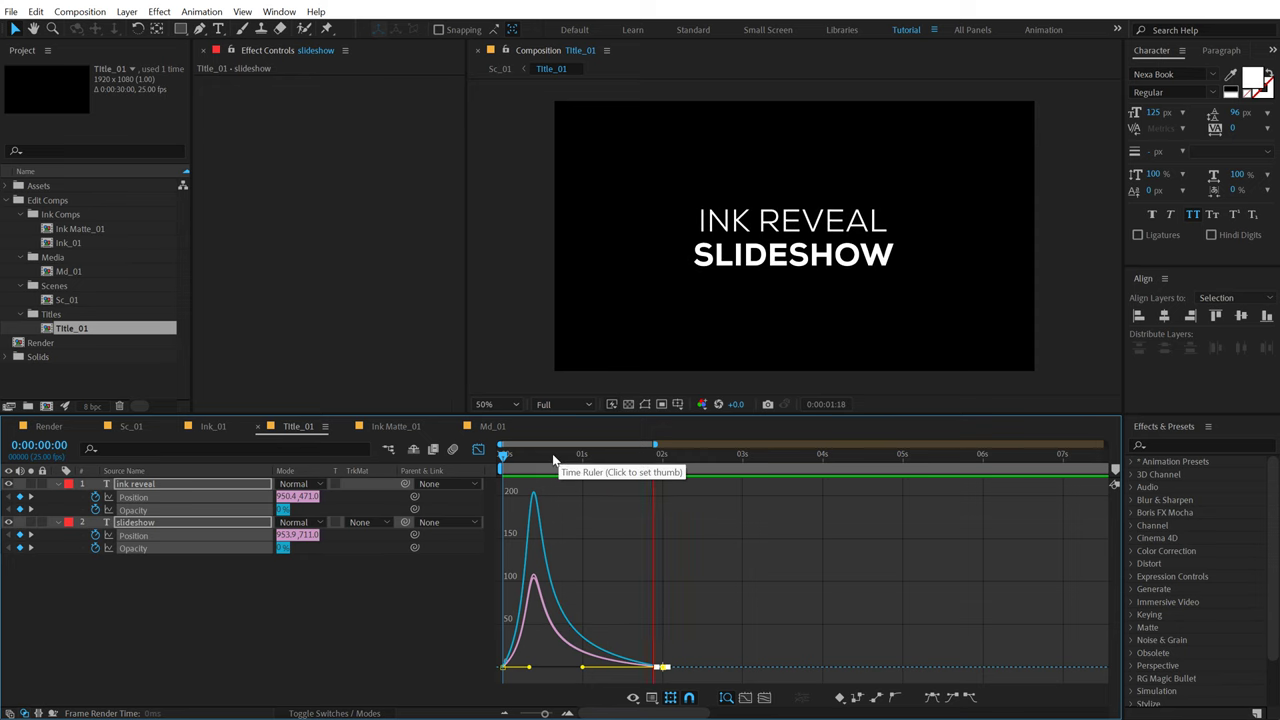
pyautogui.press('space')
pyautogui.click(478, 449)
pyautogui.click(437, 637)
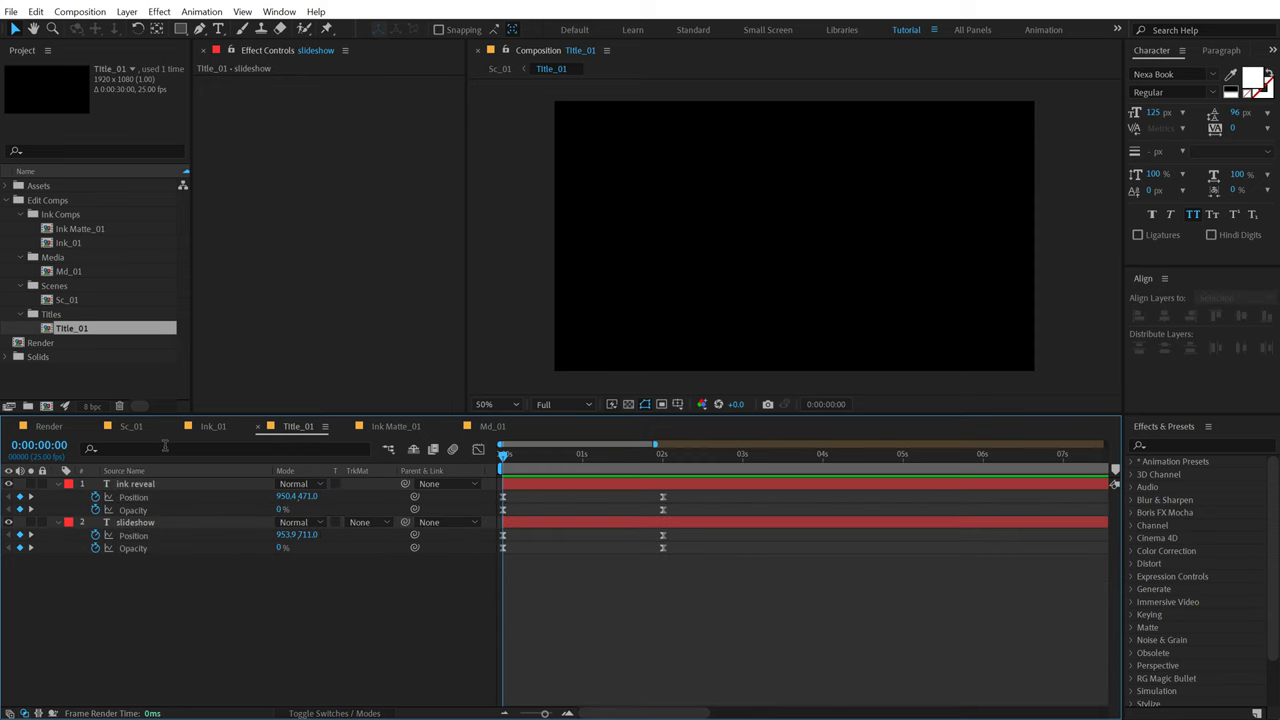
pyautogui.click(131, 426)
pyautogui.moveTo(541, 460)
pyautogui.mouseDown()
pyautogui.moveTo(623, 460)
pyautogui.moveTo(547, 468)
pyautogui.moveTo(651, 478)
pyautogui.mouseUp()
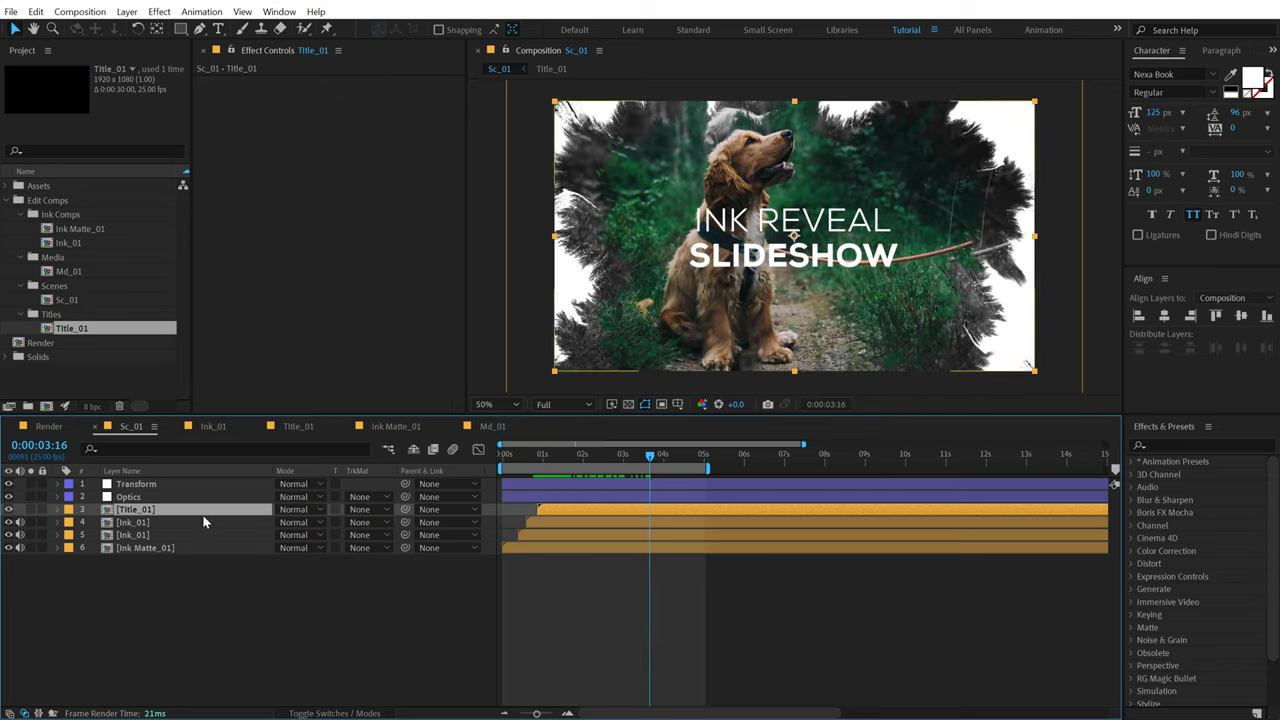
# Step: Scale Title_01 to 59%, move it lower right beside the dog, and preview the scene
pyautogui.press('s')
pyautogui.moveTo(313, 521); pyautogui.dragTo(272, 521)
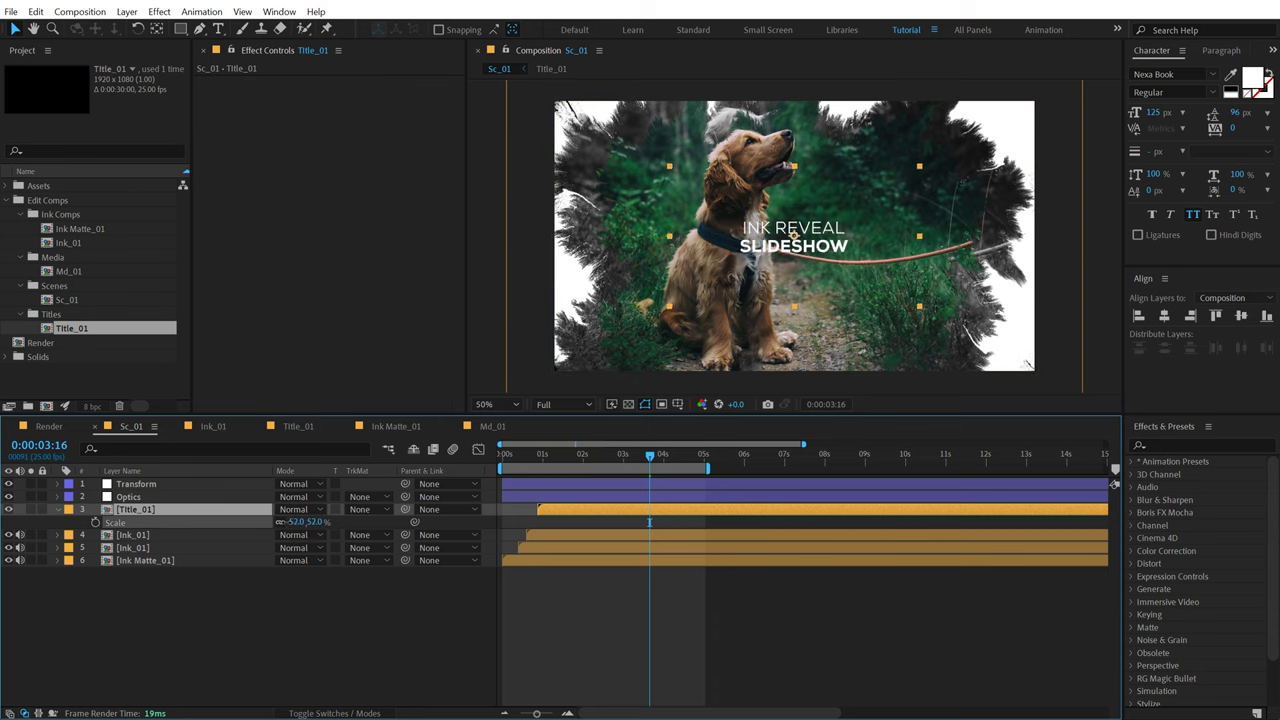
pyautogui.moveTo(820, 248); pyautogui.dragTo(901, 292)
pyautogui.press('Home')
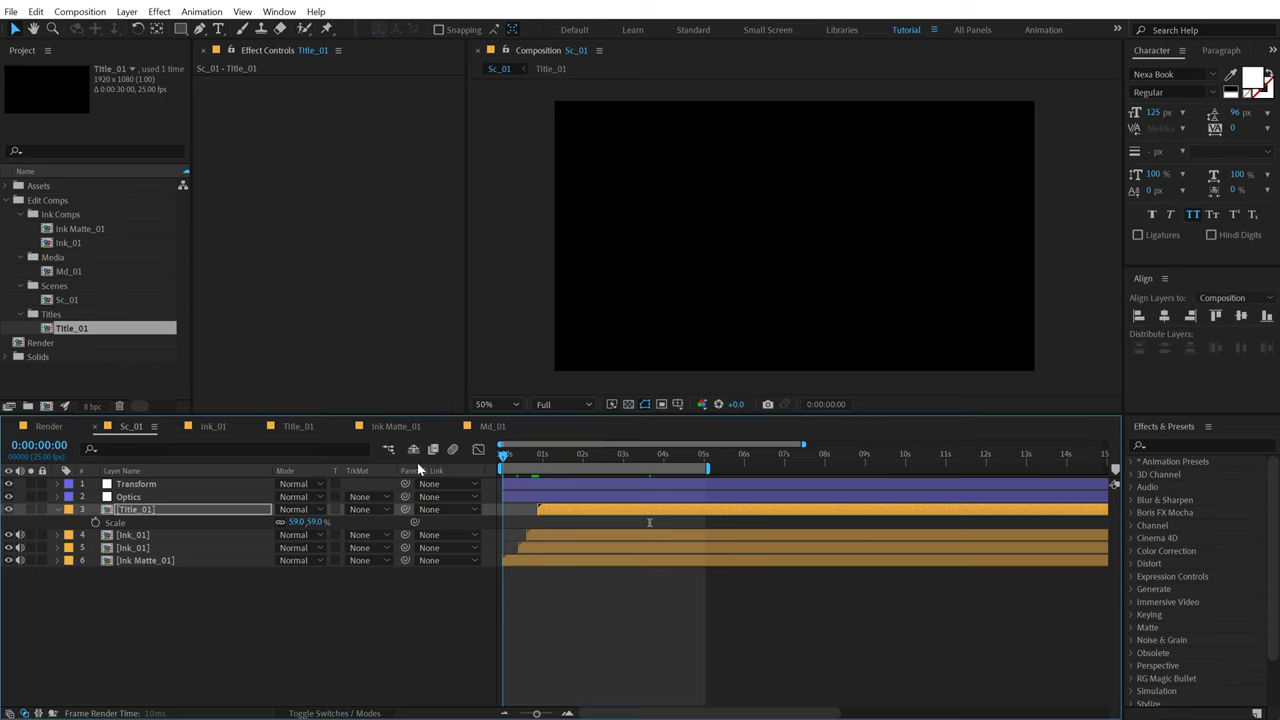
pyautogui.press('space')
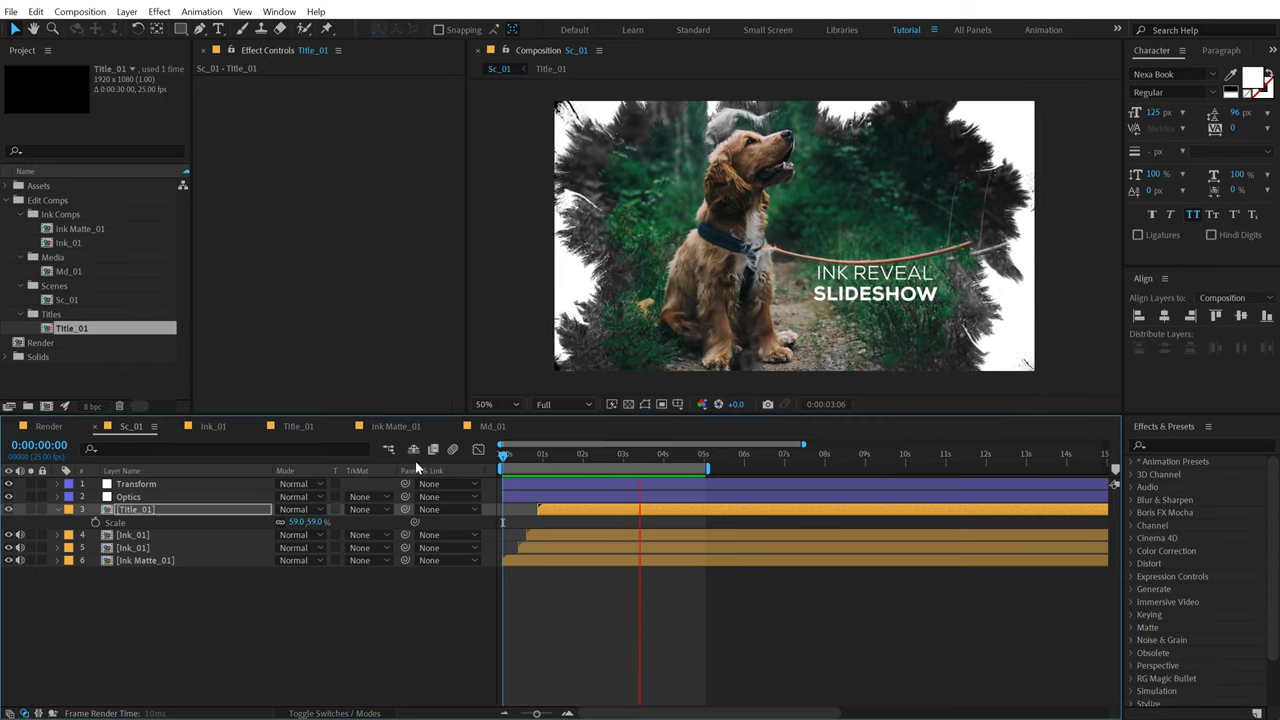
pyautogui.press('space')
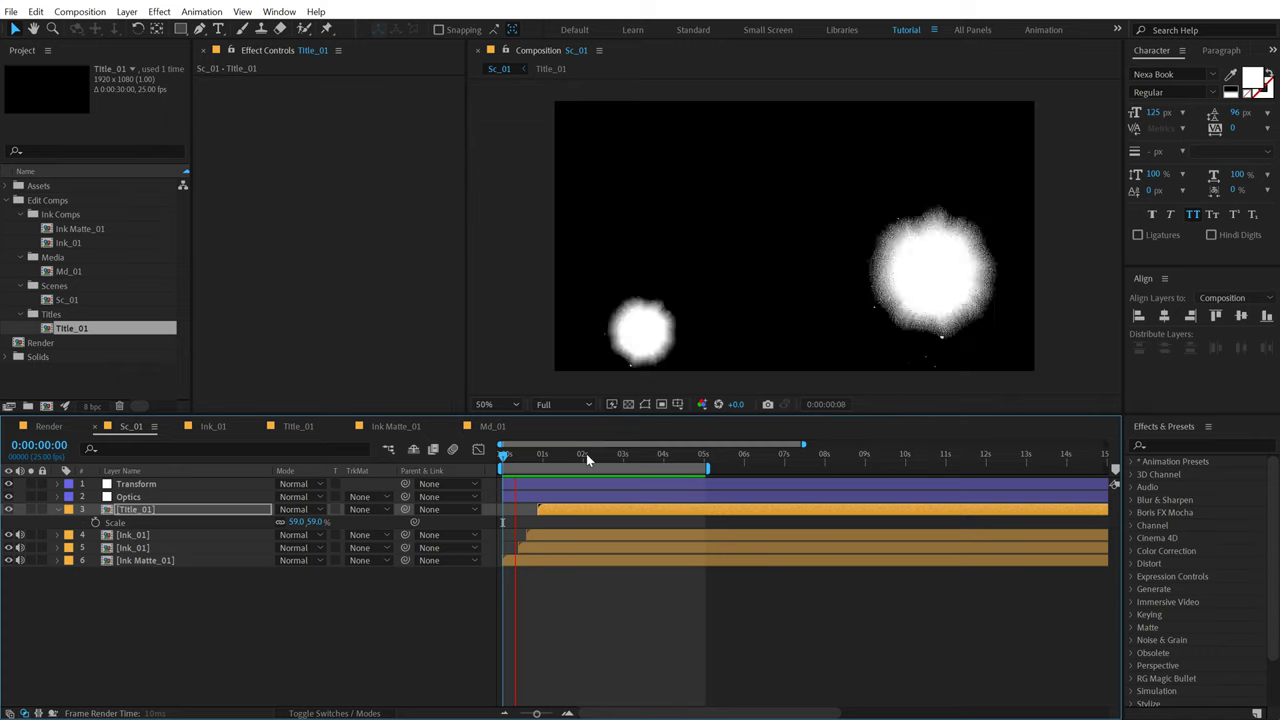
pyautogui.click(56, 510)
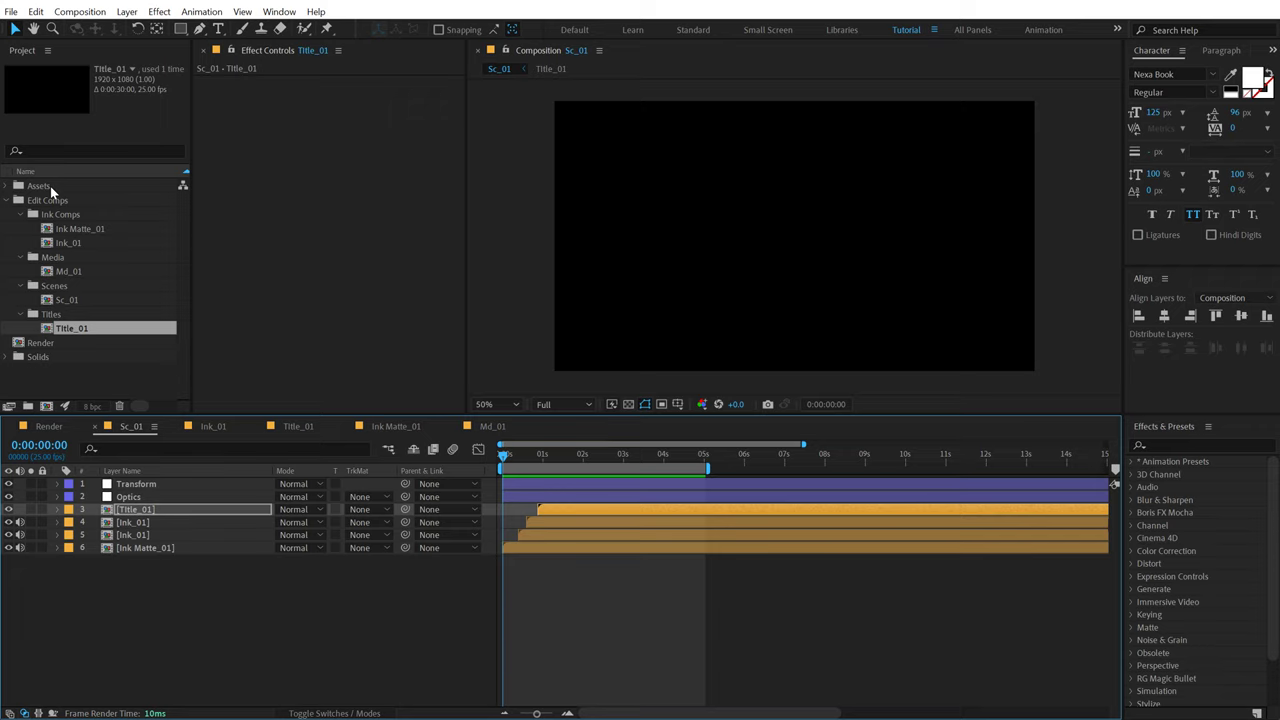
# Step: Add Sc_01 to the Render composition and scrub through the dog shot
pyautogui.click(52, 426)
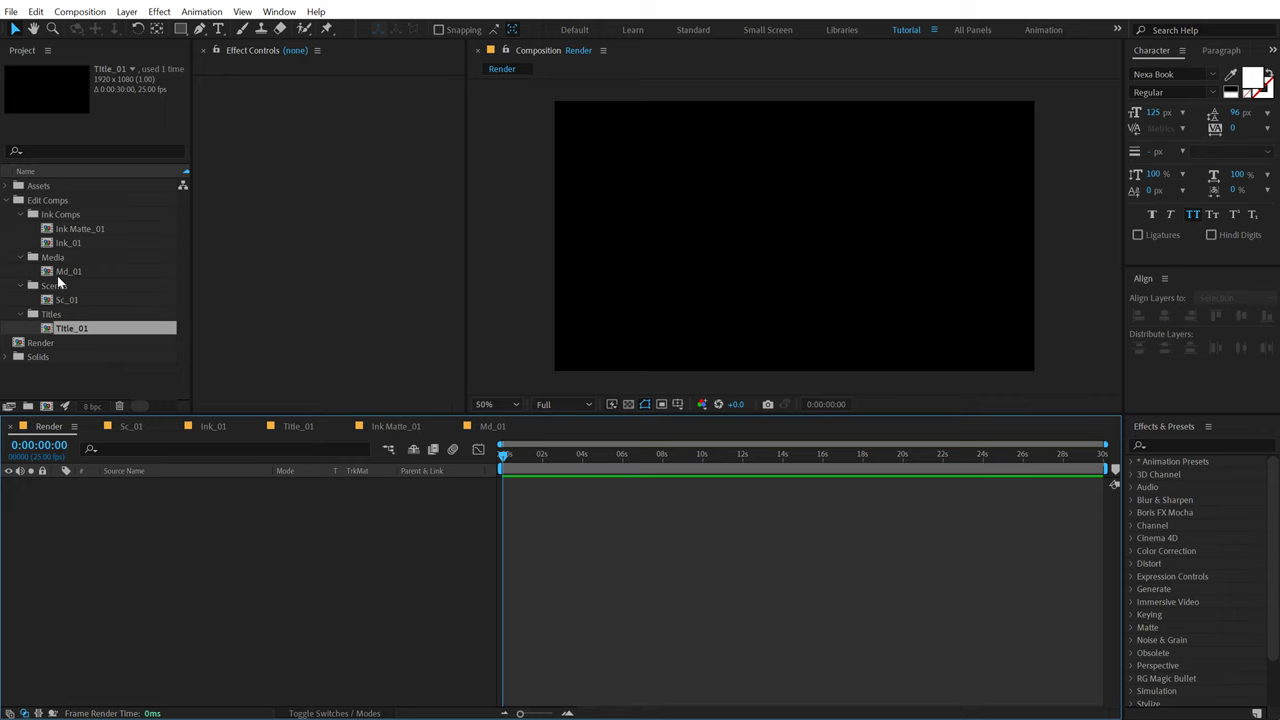
pyautogui.moveTo(66, 297); pyautogui.dragTo(140, 560)
pyautogui.moveTo(533, 460)
pyautogui.mouseDown()
pyautogui.moveTo(607, 478)
pyautogui.moveTo(554, 478)
pyautogui.mouseUp()
pyautogui.click(141, 539)
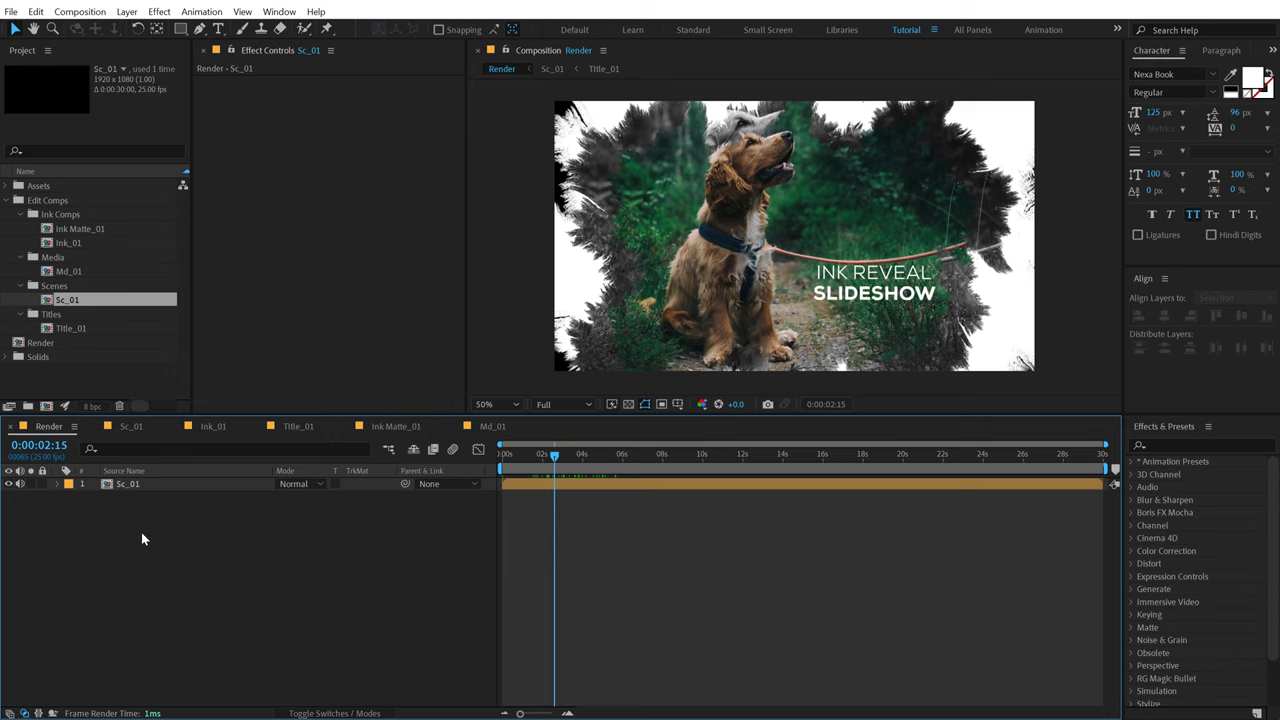
# Step: Add a new adjustment layer to Render and name it CC
pyautogui.rightClick(151, 529)
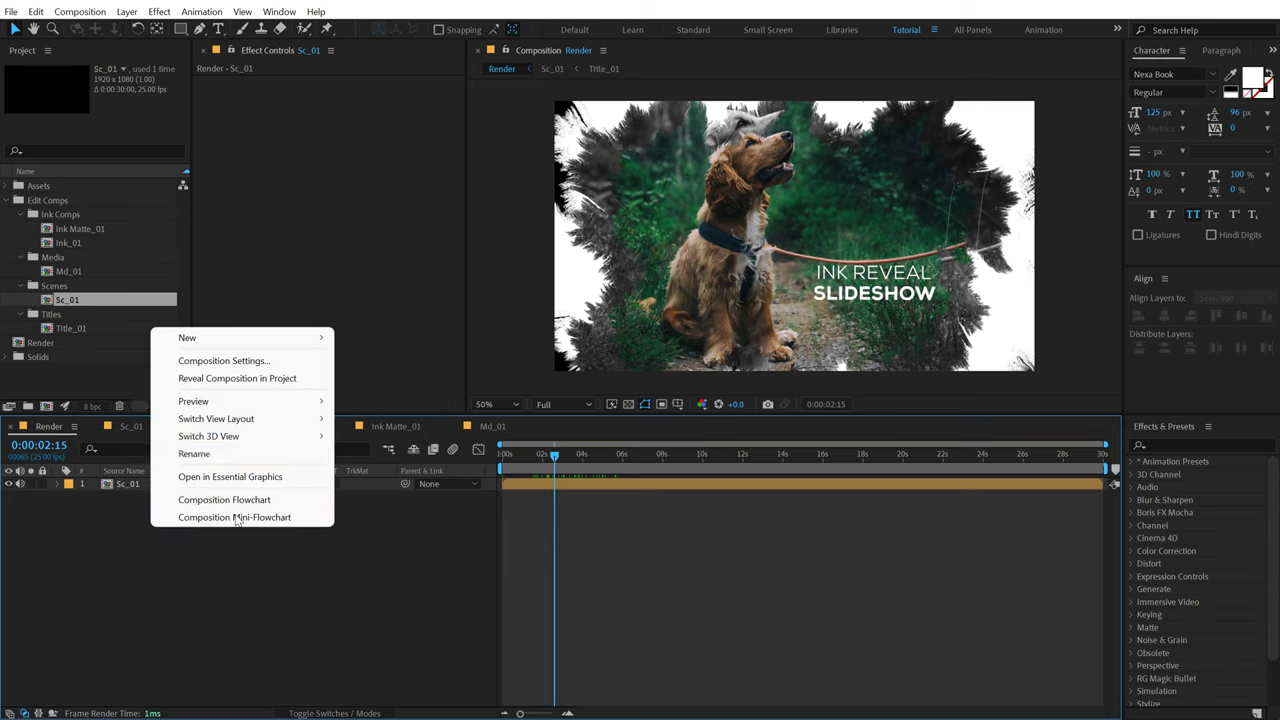
pyautogui.moveTo(322, 339)
pyautogui.click(393, 465)
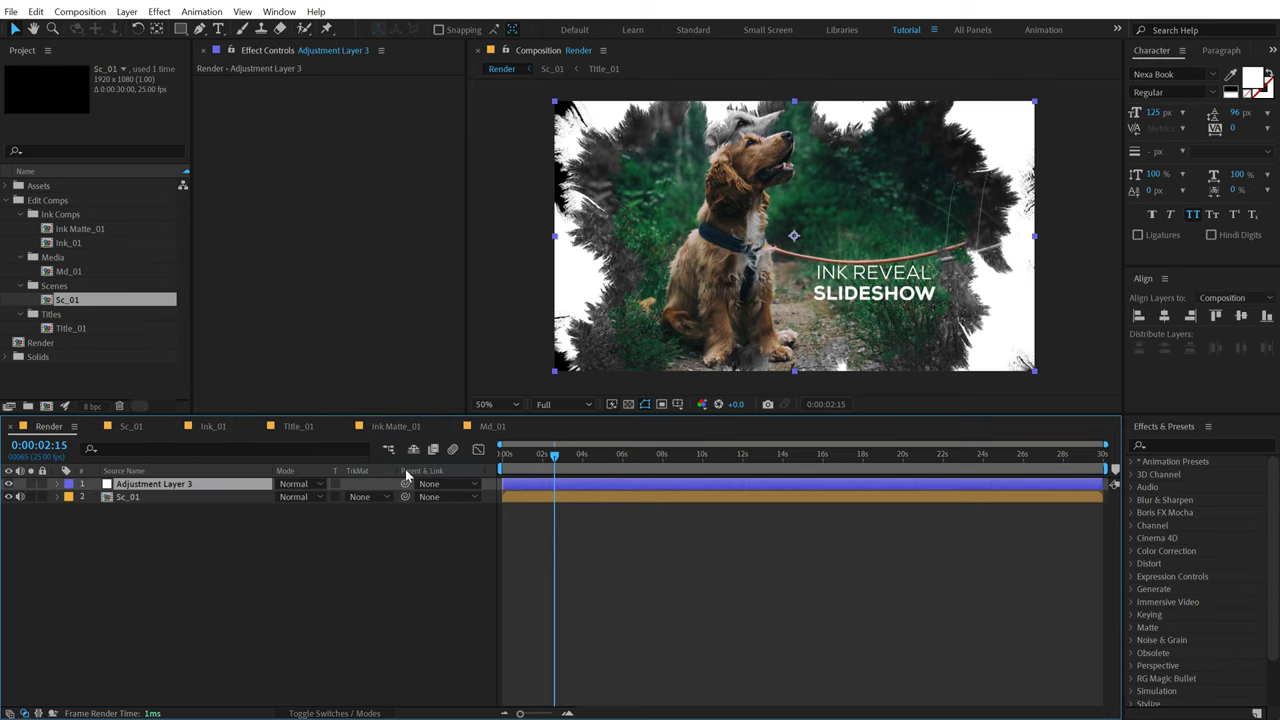
pyautogui.press('Return')
pyautogui.write('CC')
pyautogui.press('Return')
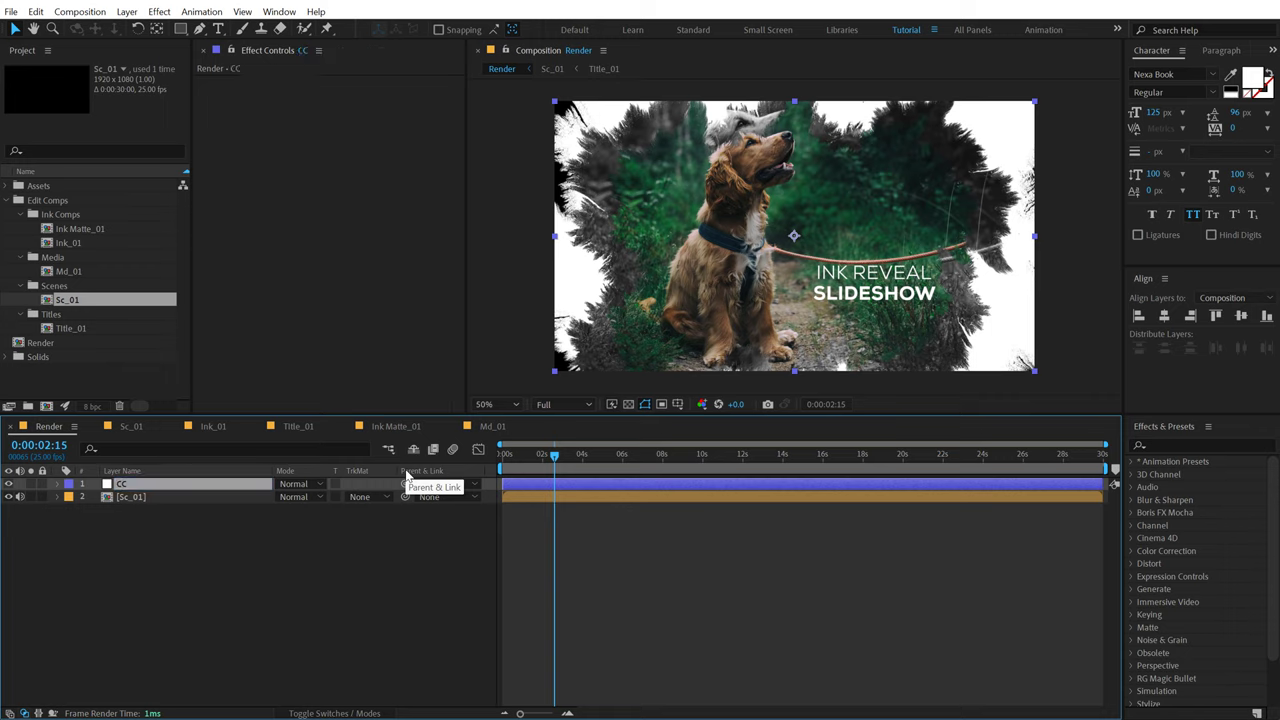
# Step: Apply Curves to the CC layer and bend a gentle S-curve for contrast
pyautogui.click(1174, 442)
pyautogui.write('curv')
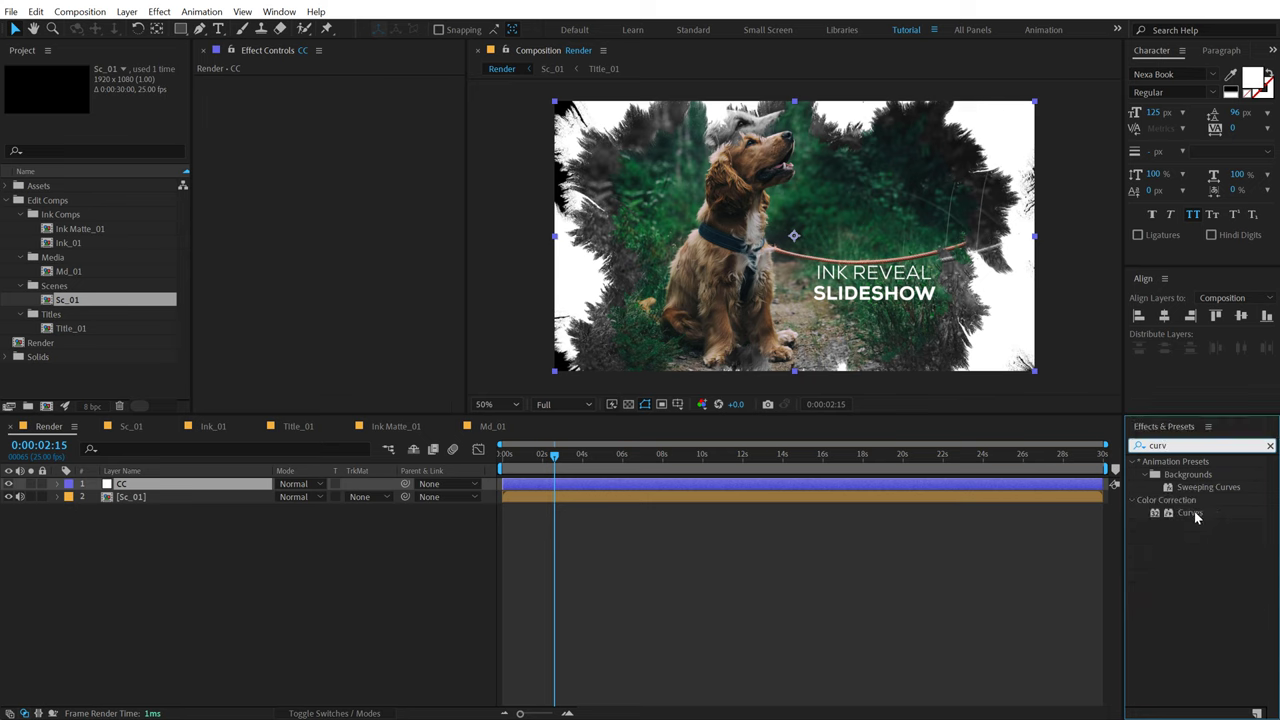
pyautogui.moveTo(1190, 513); pyautogui.dragTo(311, 158)
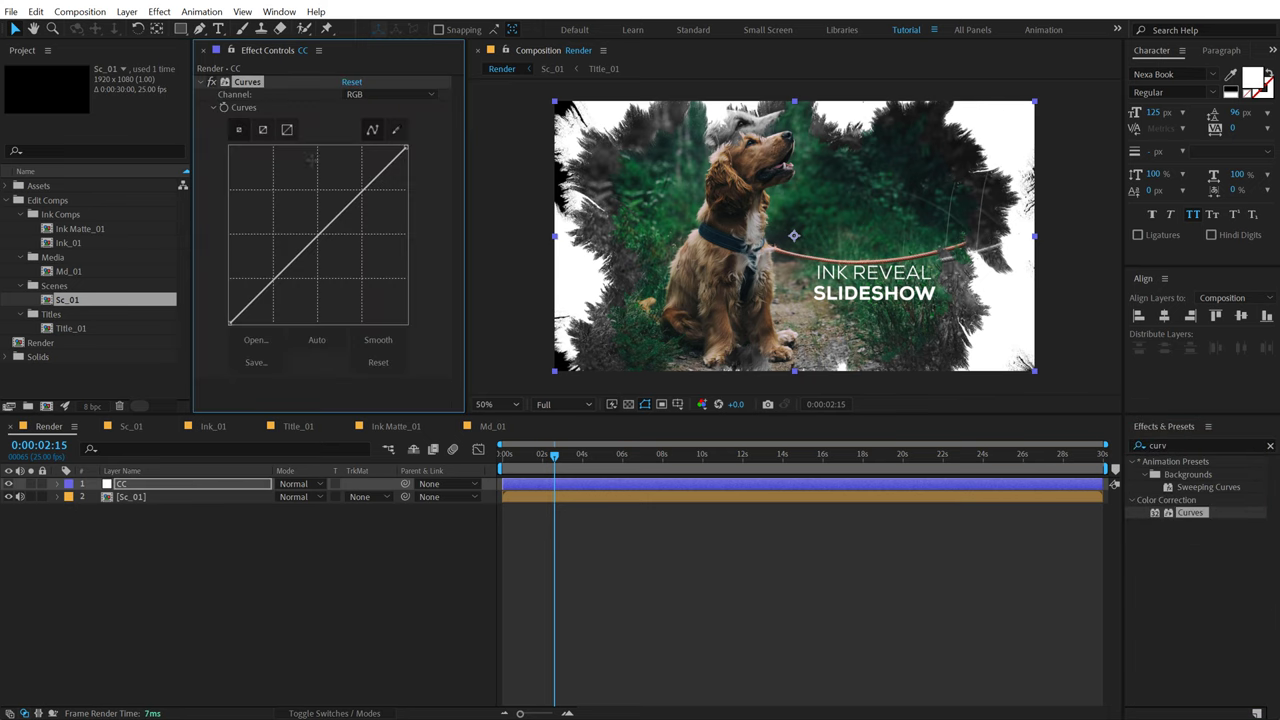
pyautogui.moveTo(278, 290); pyautogui.dragTo(275, 284)
pyautogui.moveTo(352, 212); pyautogui.dragTo(350, 203)
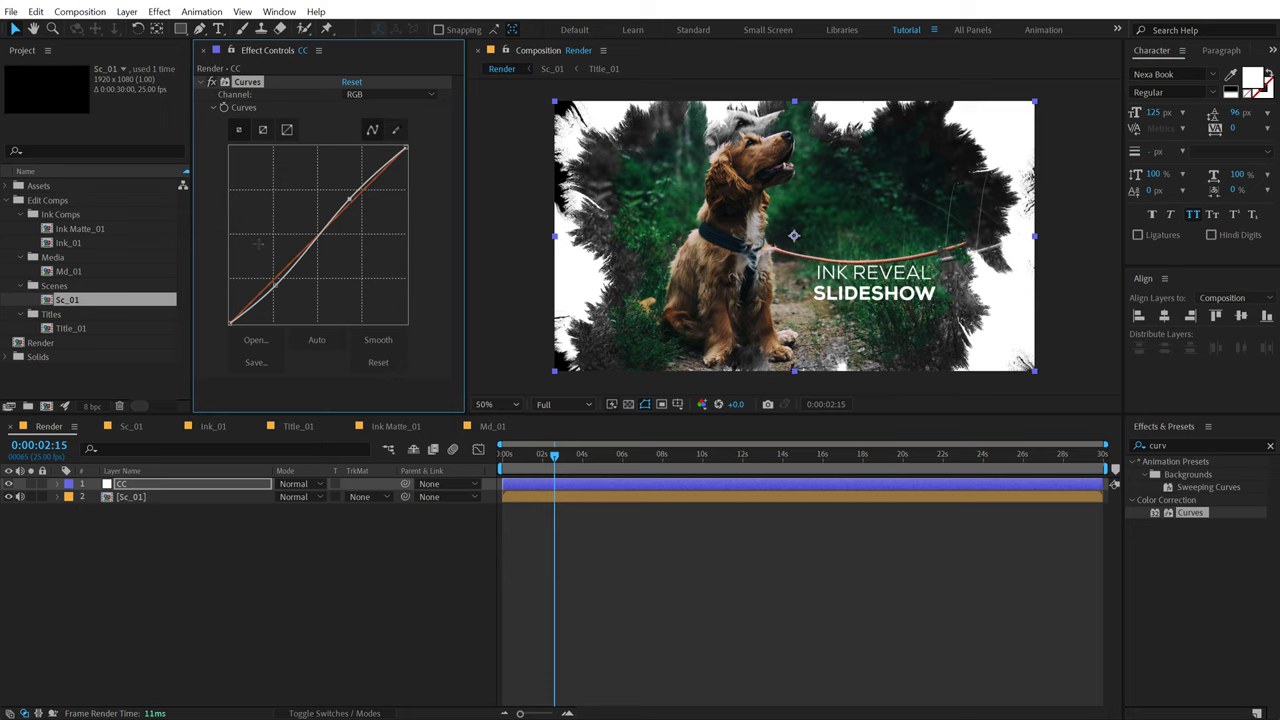
# Step: Apply Noise to CC with colour noise and clipping off and Amount 4%
pyautogui.hotkey('ctrl', '5')
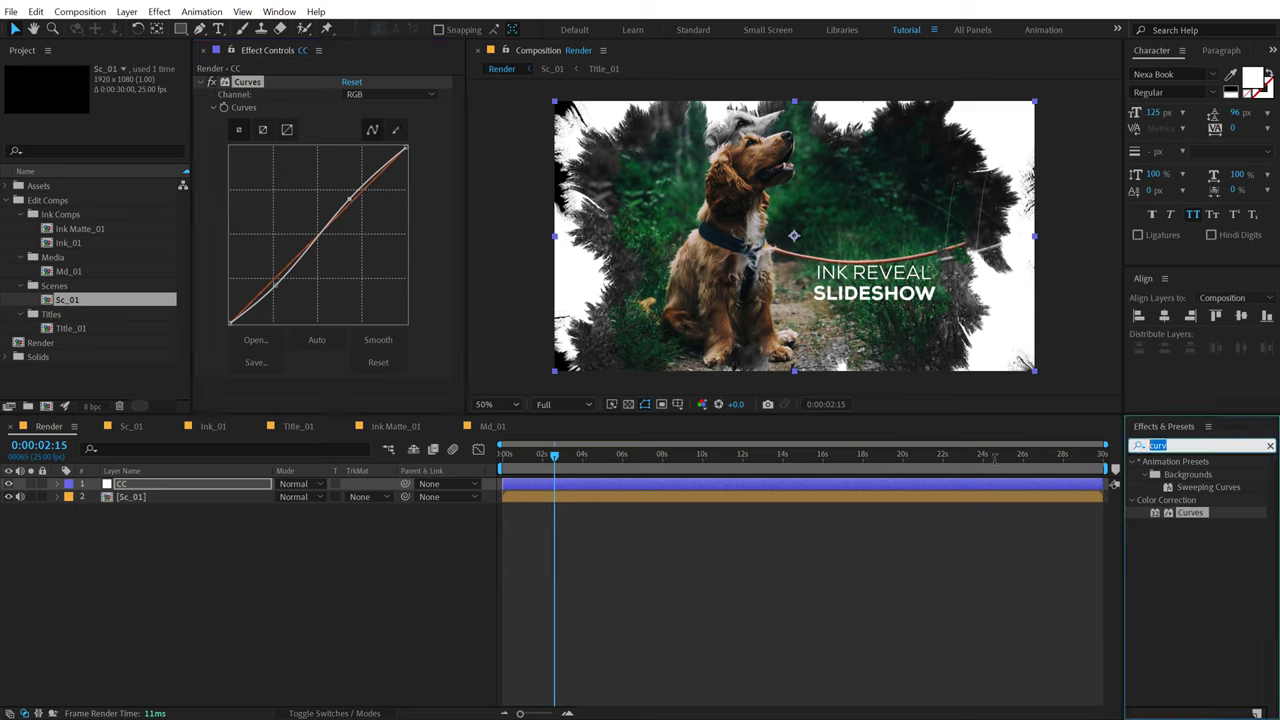
pyautogui.write('noise')
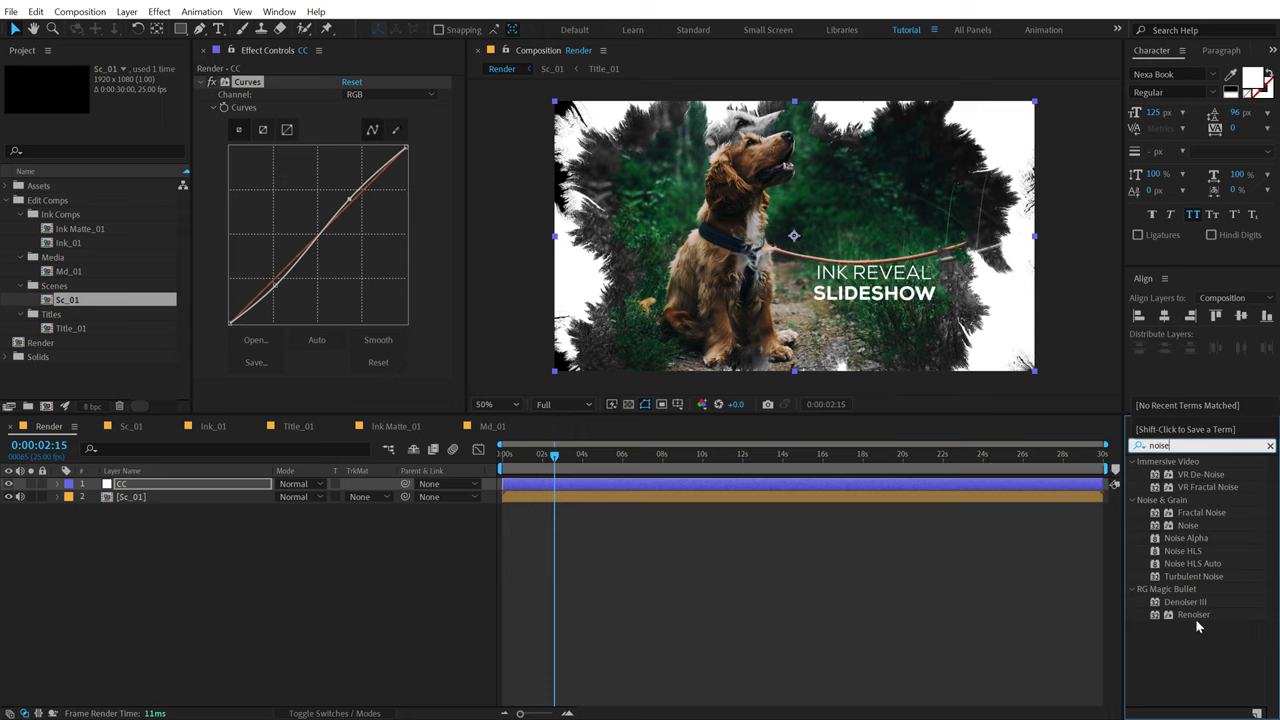
pyautogui.doubleClick(1188, 526)
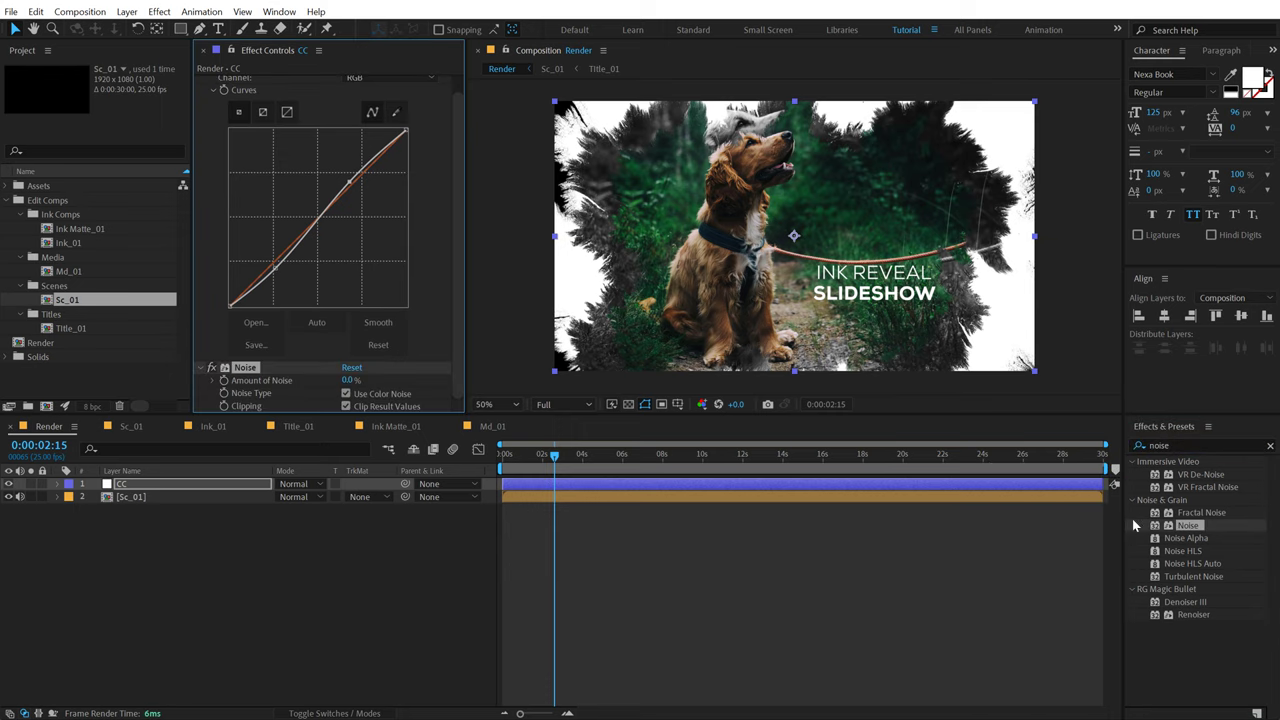
pyautogui.click(346, 394)
pyautogui.click(346, 406)
pyautogui.click(347, 381)
pyautogui.write('14')
pyautogui.click(322, 555)
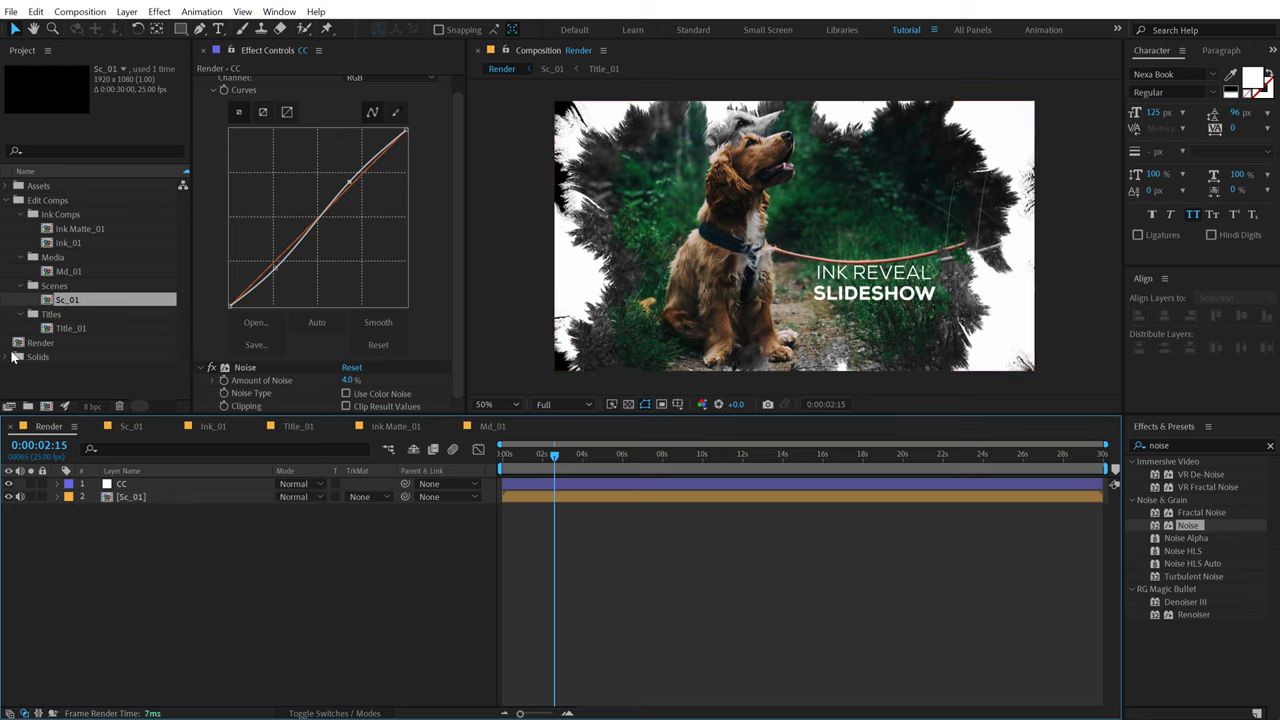
# Step: Place Leaks.mp4 above Sc_01 in Render and set its blend mode to Screen
pyautogui.click(13, 188)
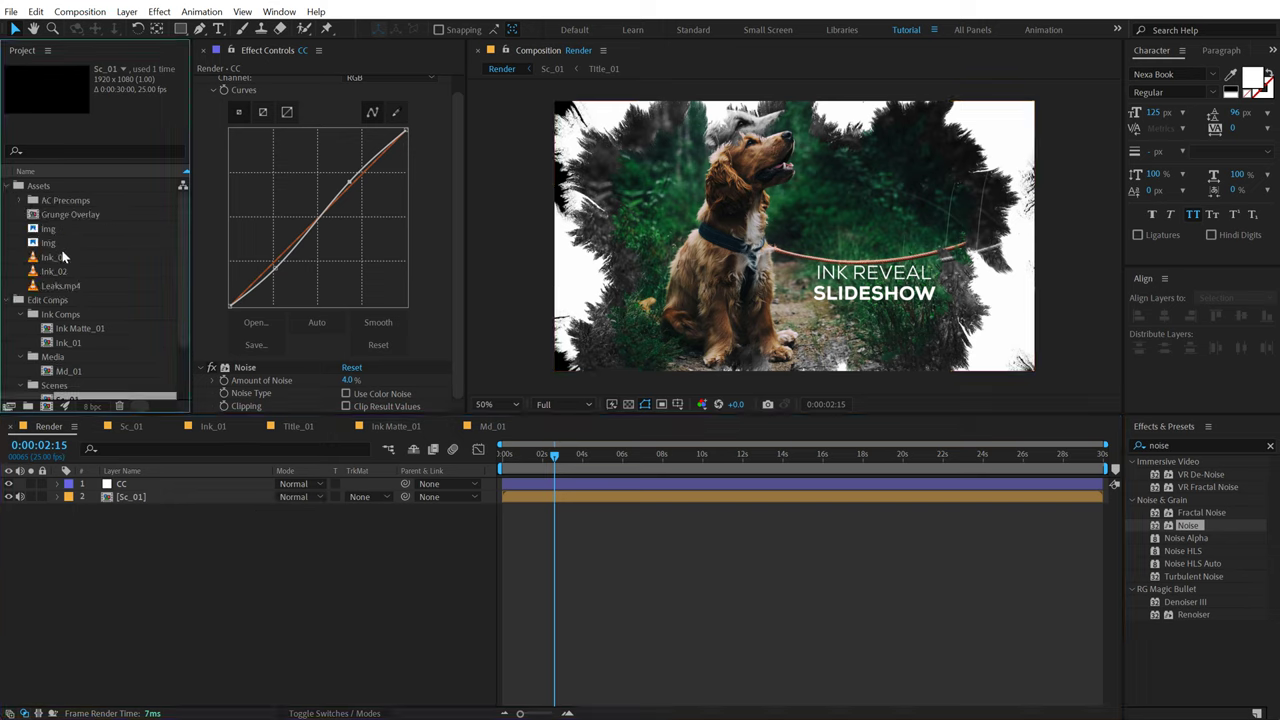
pyautogui.moveTo(55, 289); pyautogui.dragTo(150, 491)
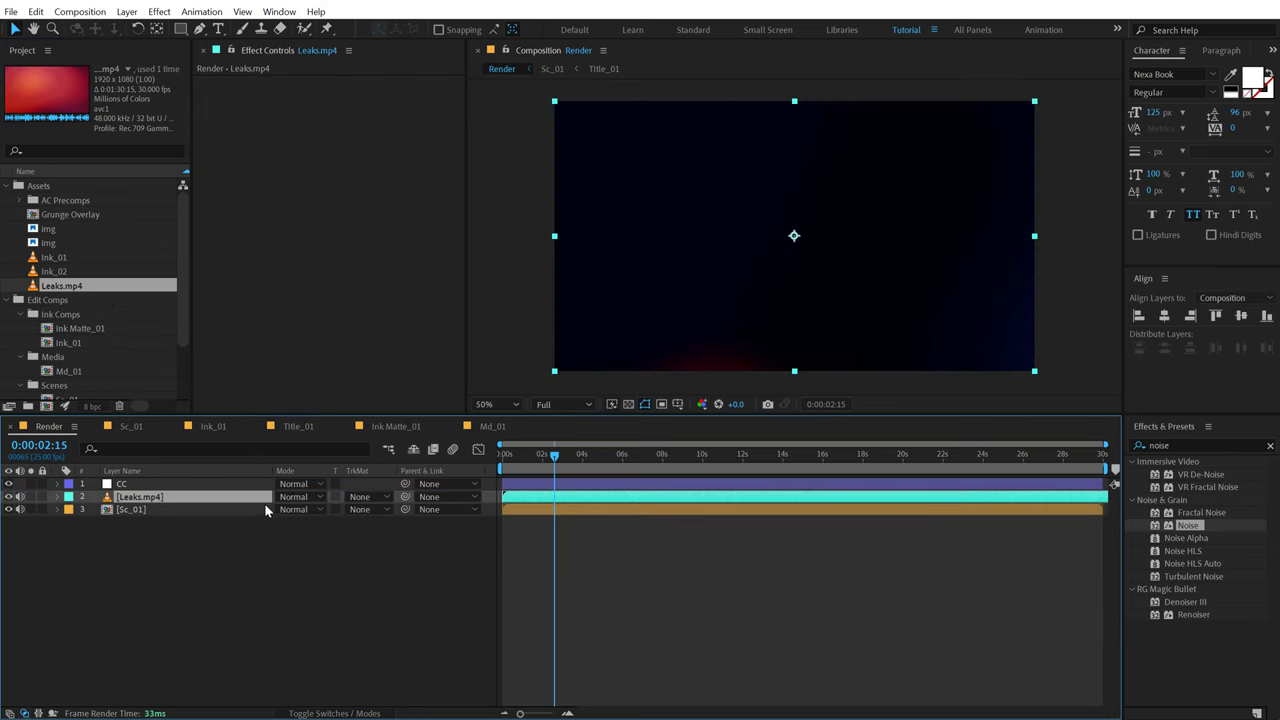
pyautogui.click(290, 505)
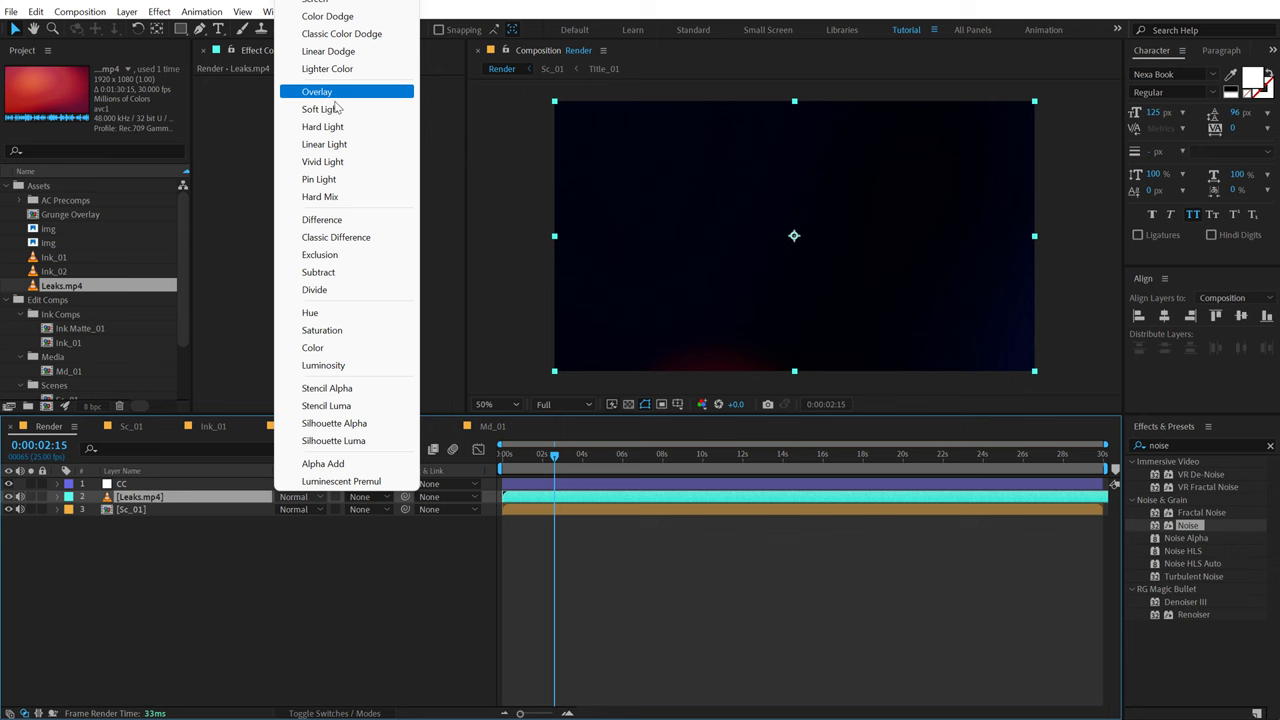
pyautogui.click(322, 2)
# Step: Set the Leaks.mp4 layer's opacity to 35%
pyautogui.moveTo(555, 456)
pyautogui.mouseDown()
pyautogui.moveTo(587, 462)
pyautogui.moveTo(571, 463)
pyautogui.mouseUp()
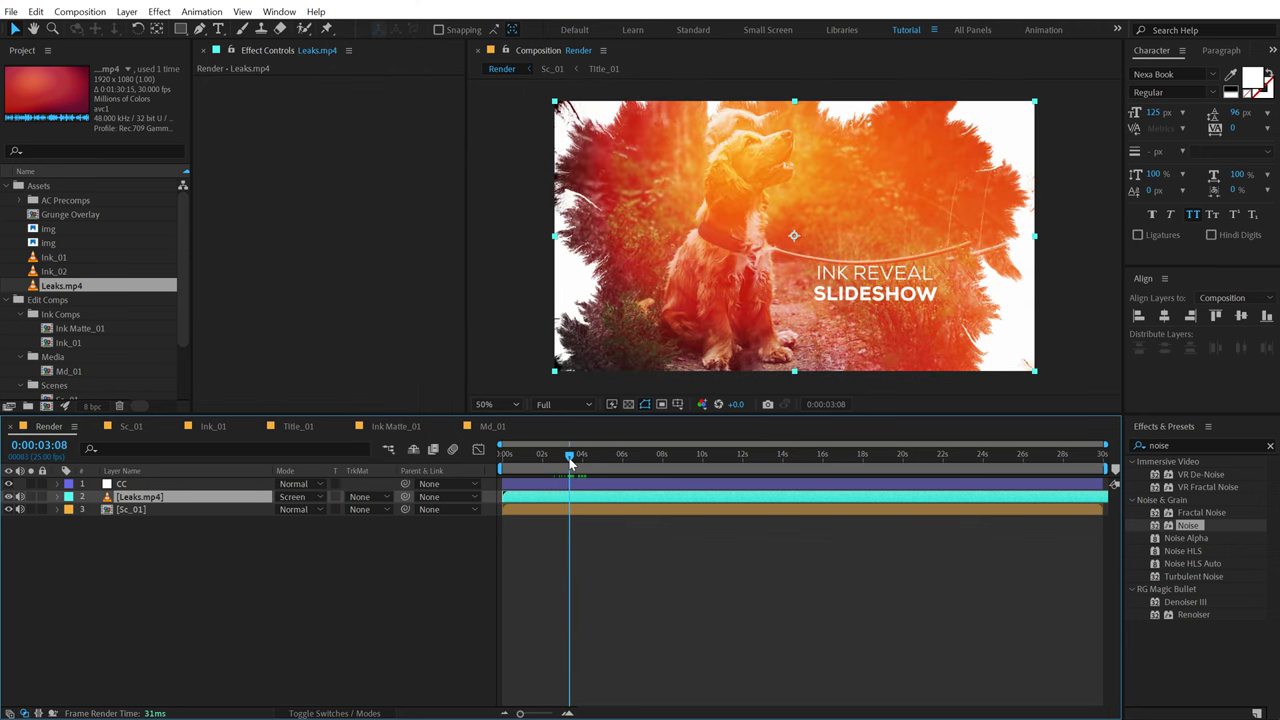
pyautogui.press('t')
pyautogui.moveTo(285, 509); pyautogui.dragTo(237, 510)
pyautogui.click(284, 510)
pyautogui.write('35')
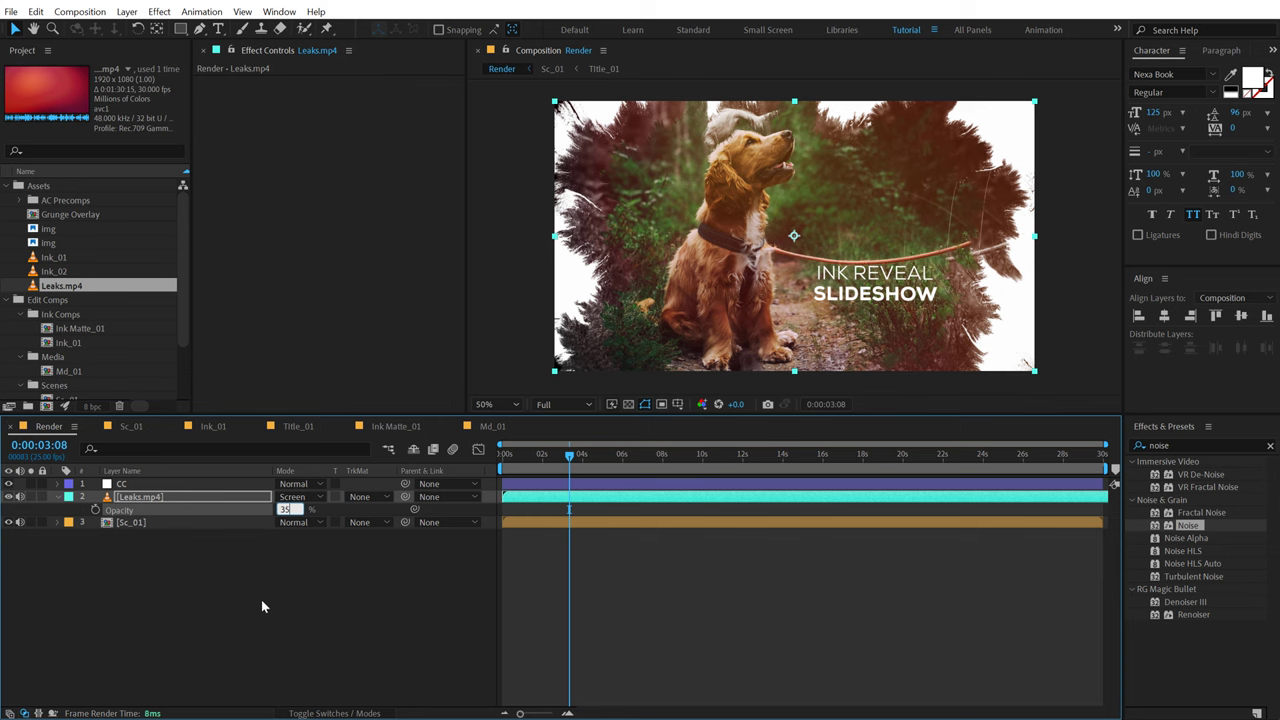
pyautogui.click(261, 599)
# Step: Keyframe Leaks.mp4 opacity from 0% at the start up to 35%, and preview the fade-in
pyautogui.moveTo(519, 459)
pyautogui.mouseDown()
pyautogui.moveTo(502, 460)
pyautogui.moveTo(562, 466)
pyautogui.moveTo(525, 467)
pyautogui.mouseUp()
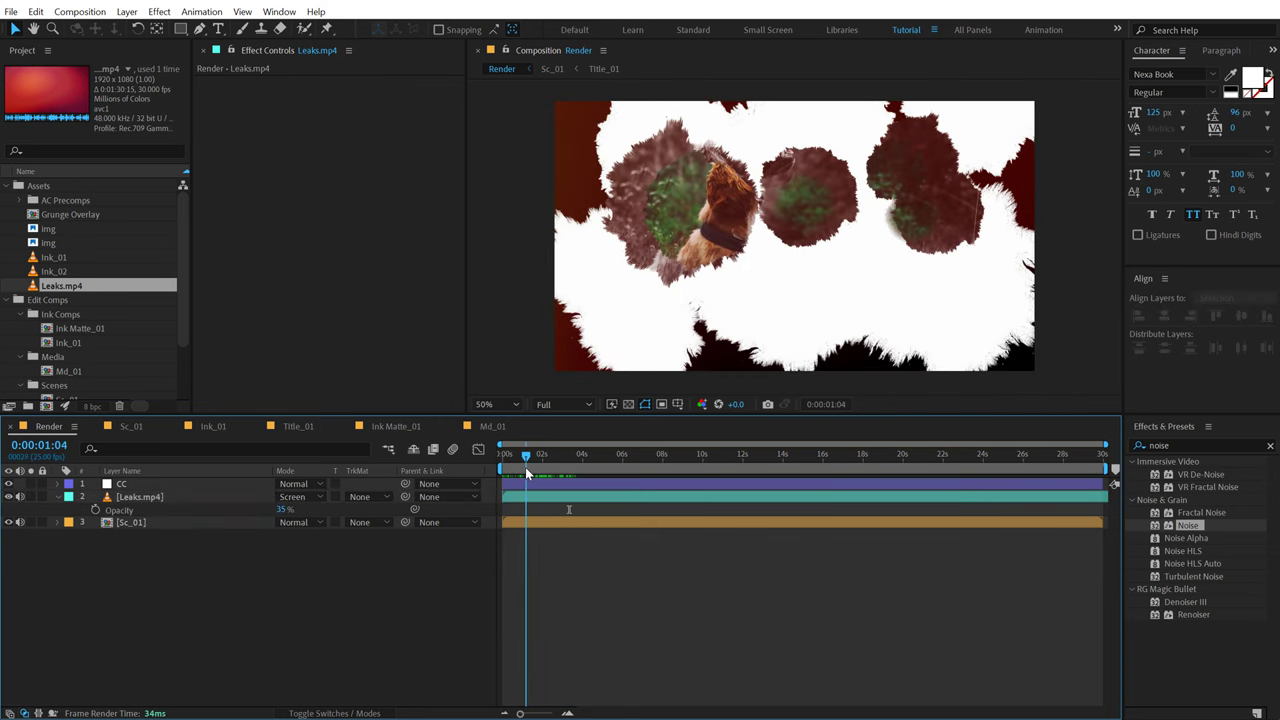
pyautogui.click(95, 510)
pyautogui.press('Home')
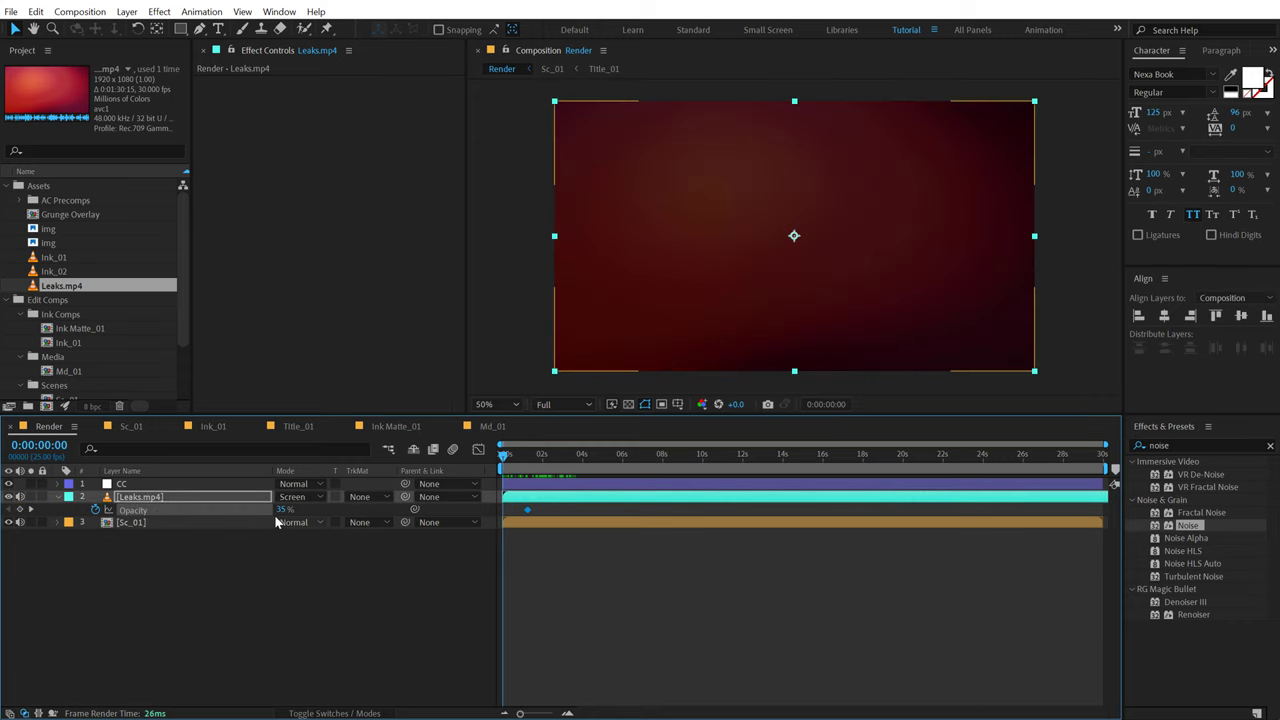
pyautogui.moveTo(285, 510); pyautogui.dragTo(250, 510)
pyautogui.press('space')
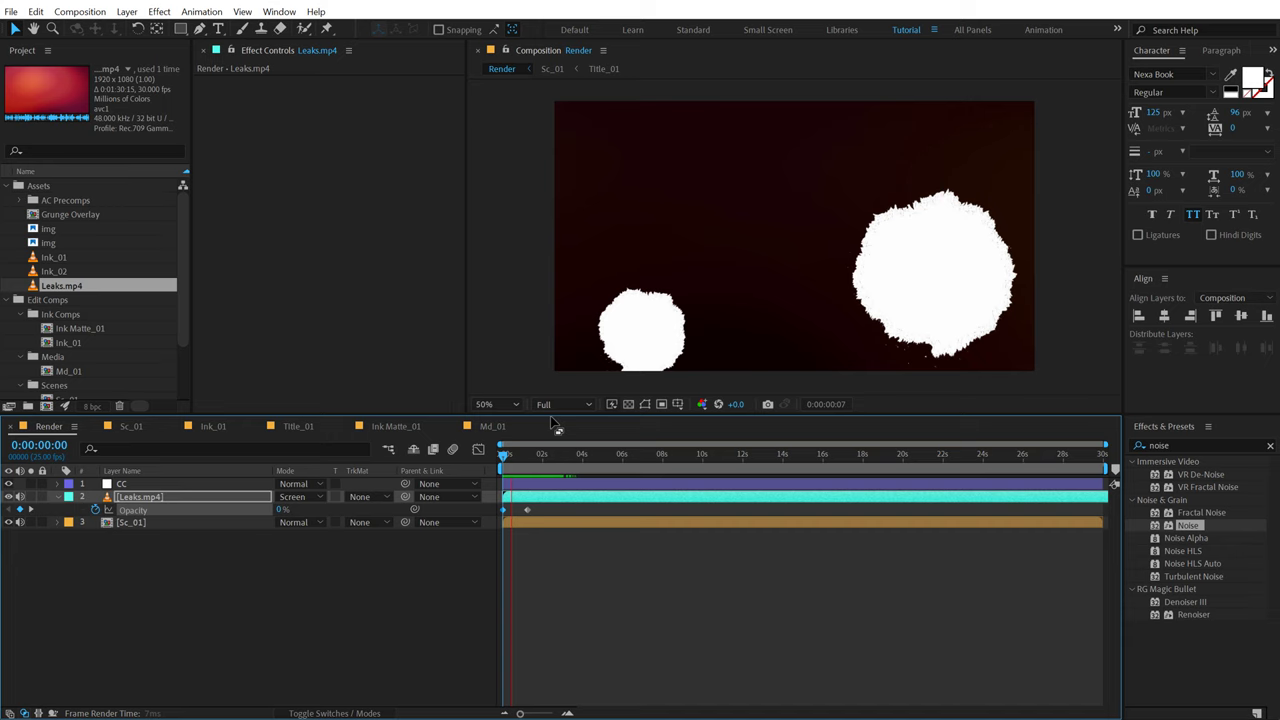
pyautogui.press('space')
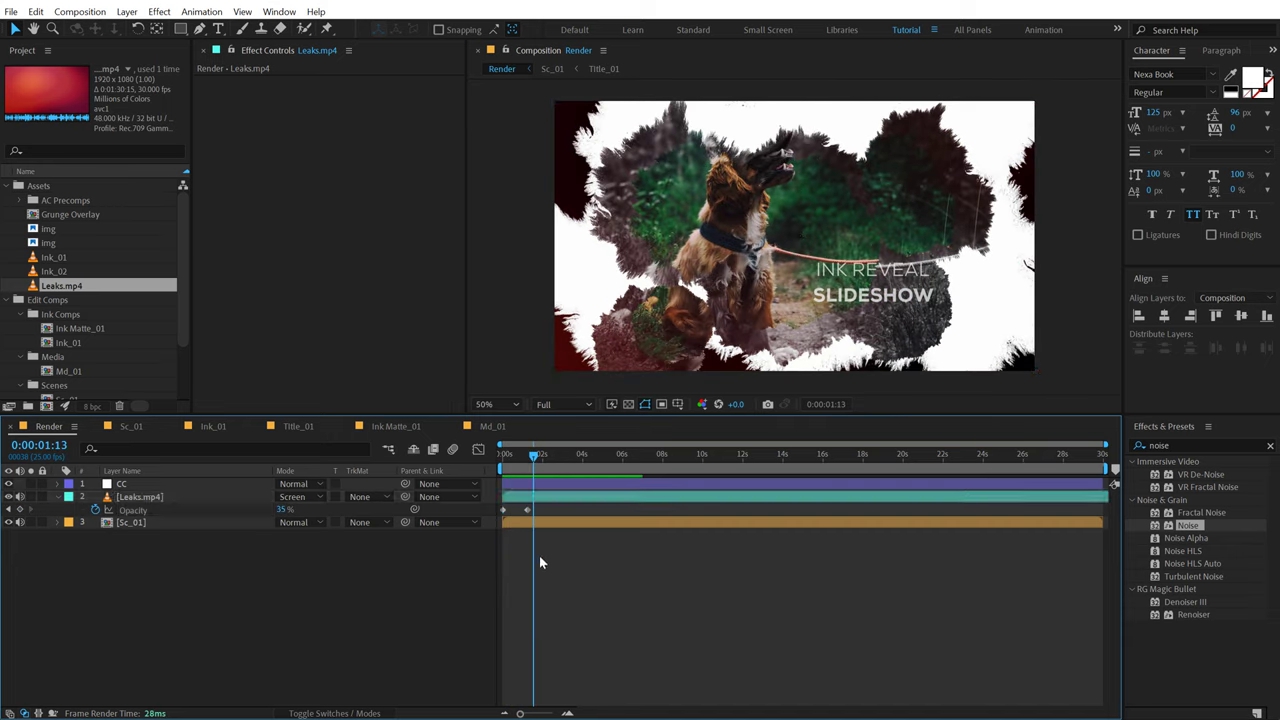
pyautogui.press('Home')
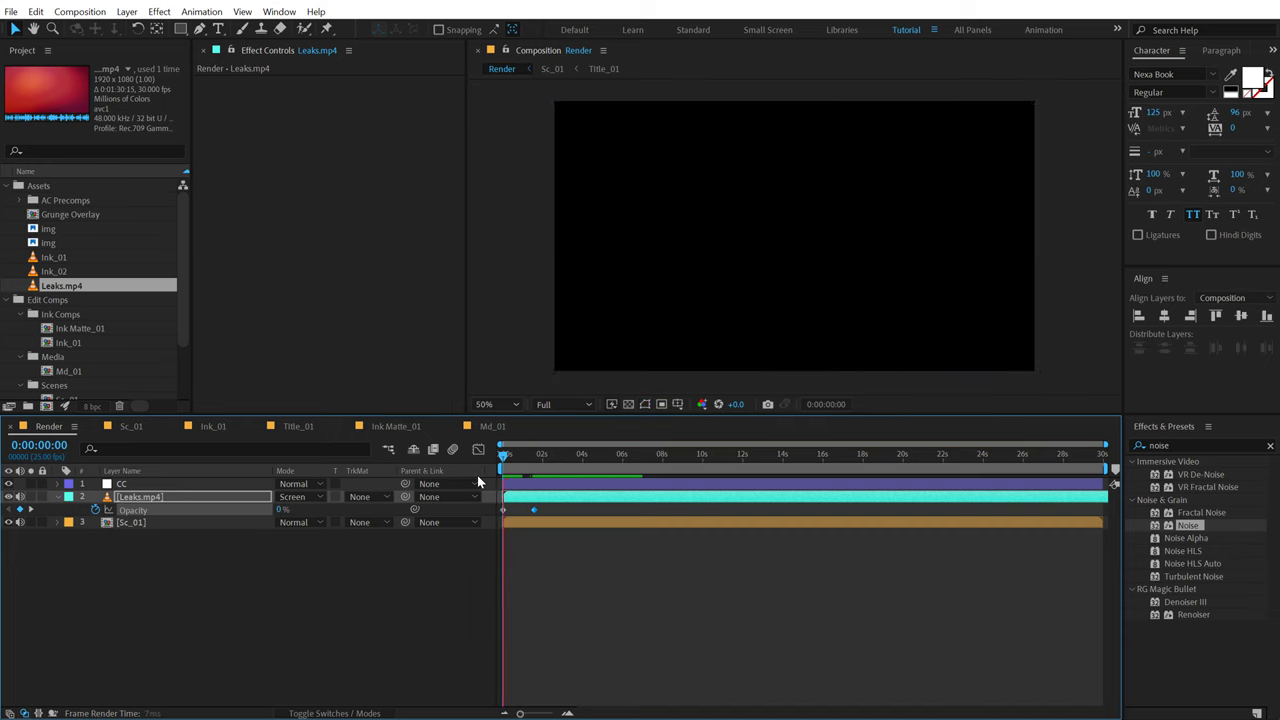
pyautogui.press('space')
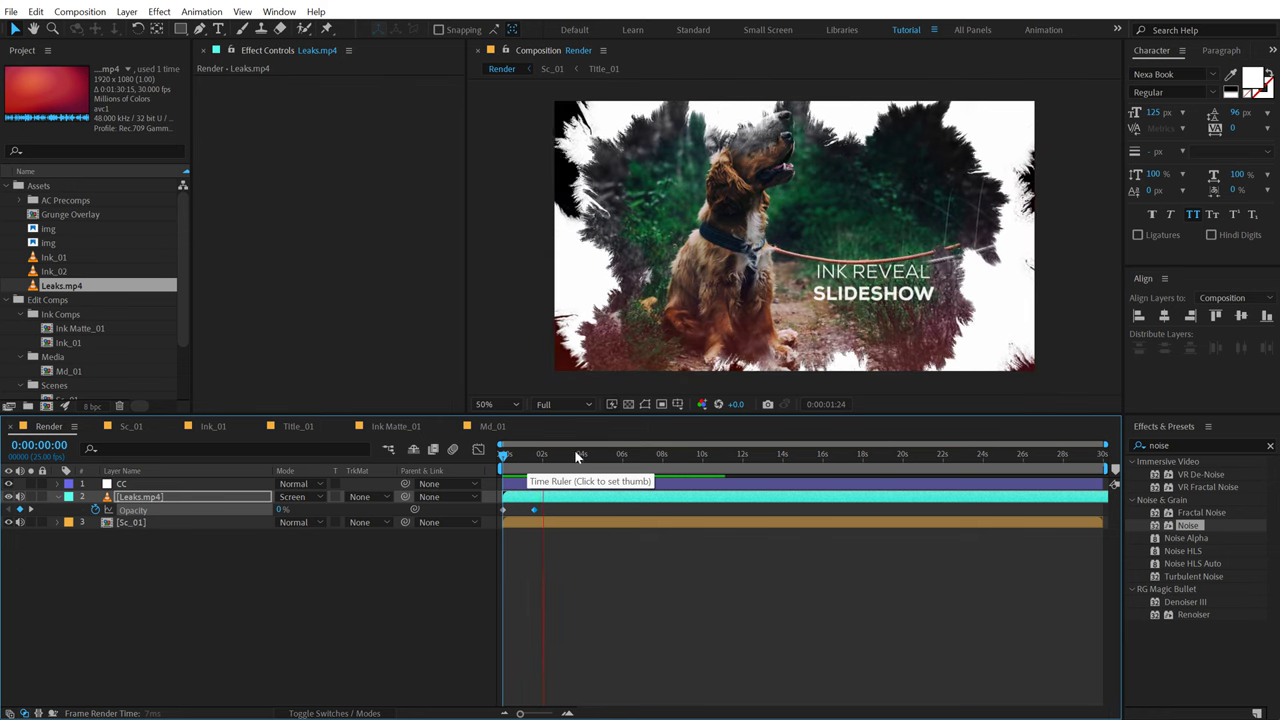
pyautogui.press('space')
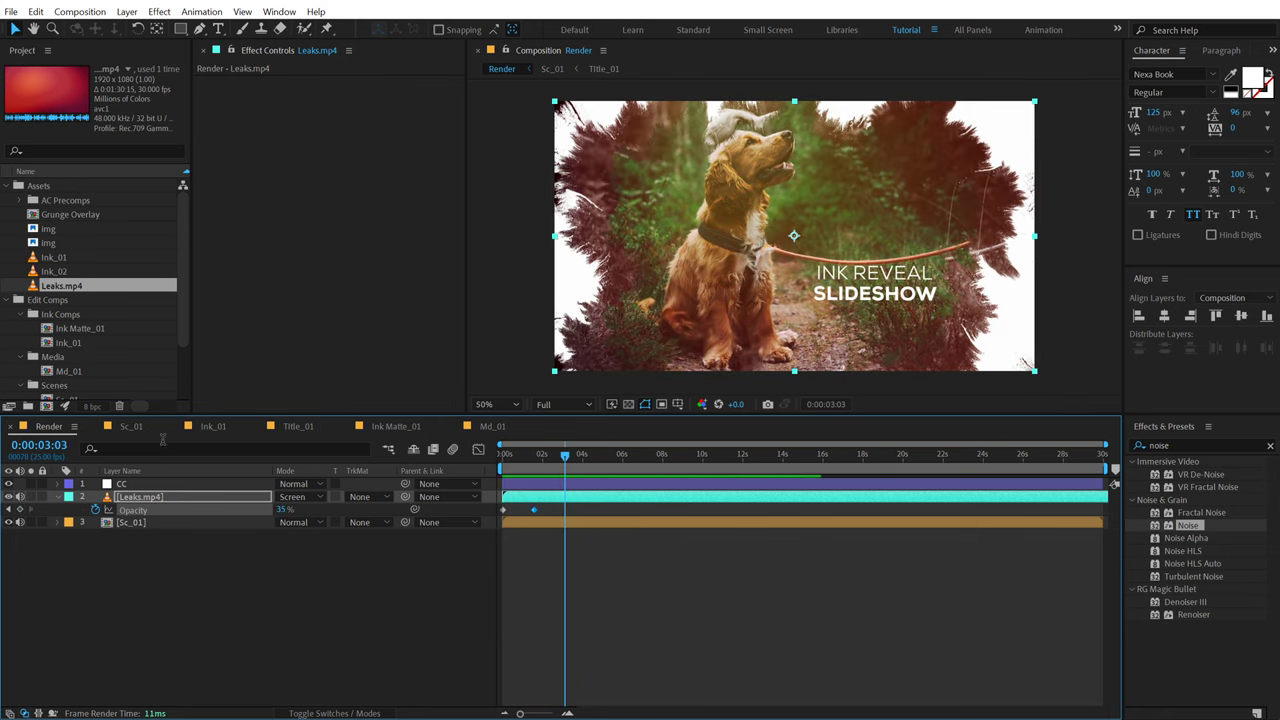
pyautogui.click(57, 498)
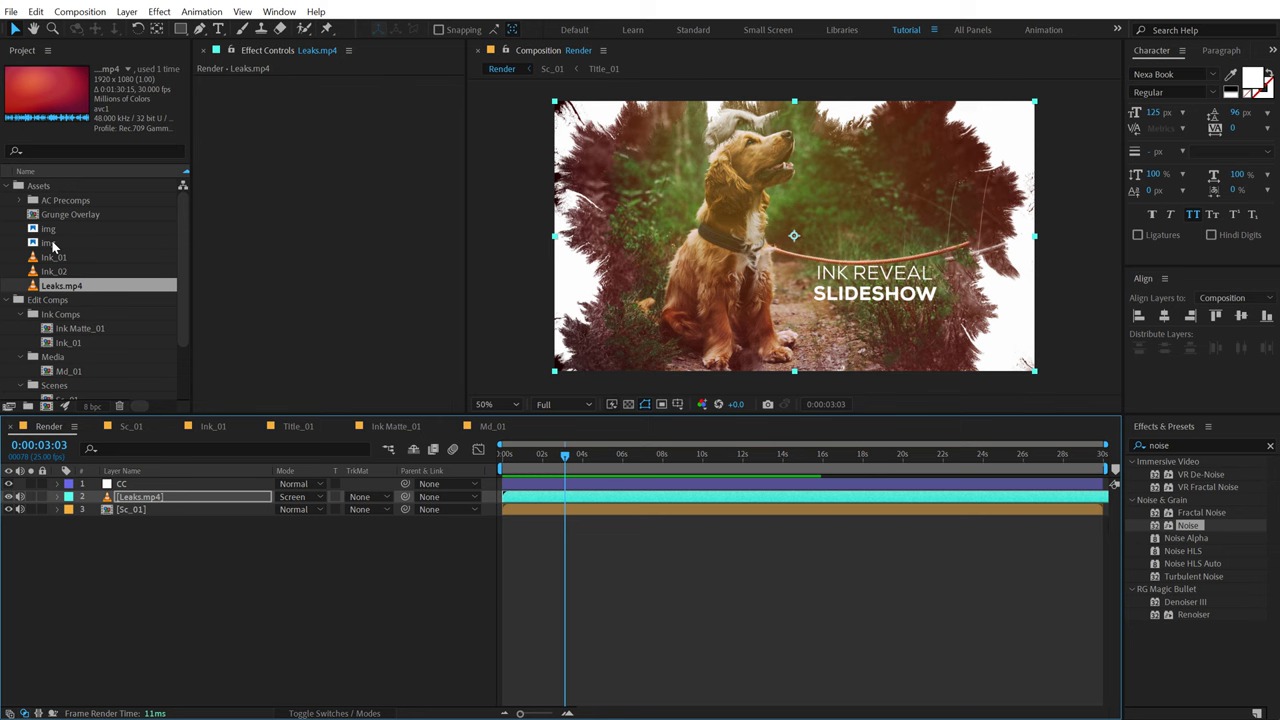
# Step: Add Grunge Overlay above Leaks.mp4 and set its opacity to 60%
pyautogui.moveTo(62, 214); pyautogui.dragTo(120, 491)
pyautogui.press('s')
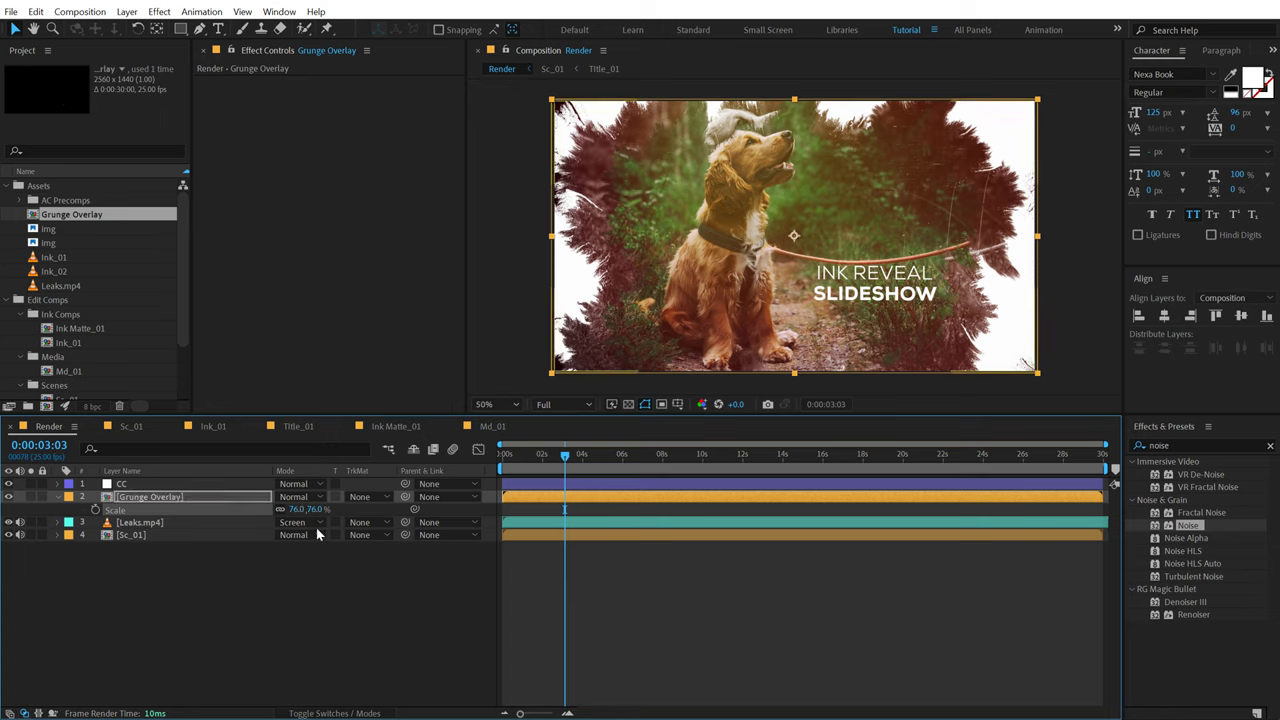
pyautogui.press('t')
pyautogui.click(287, 510)
pyautogui.write('60')
pyautogui.click(264, 612)
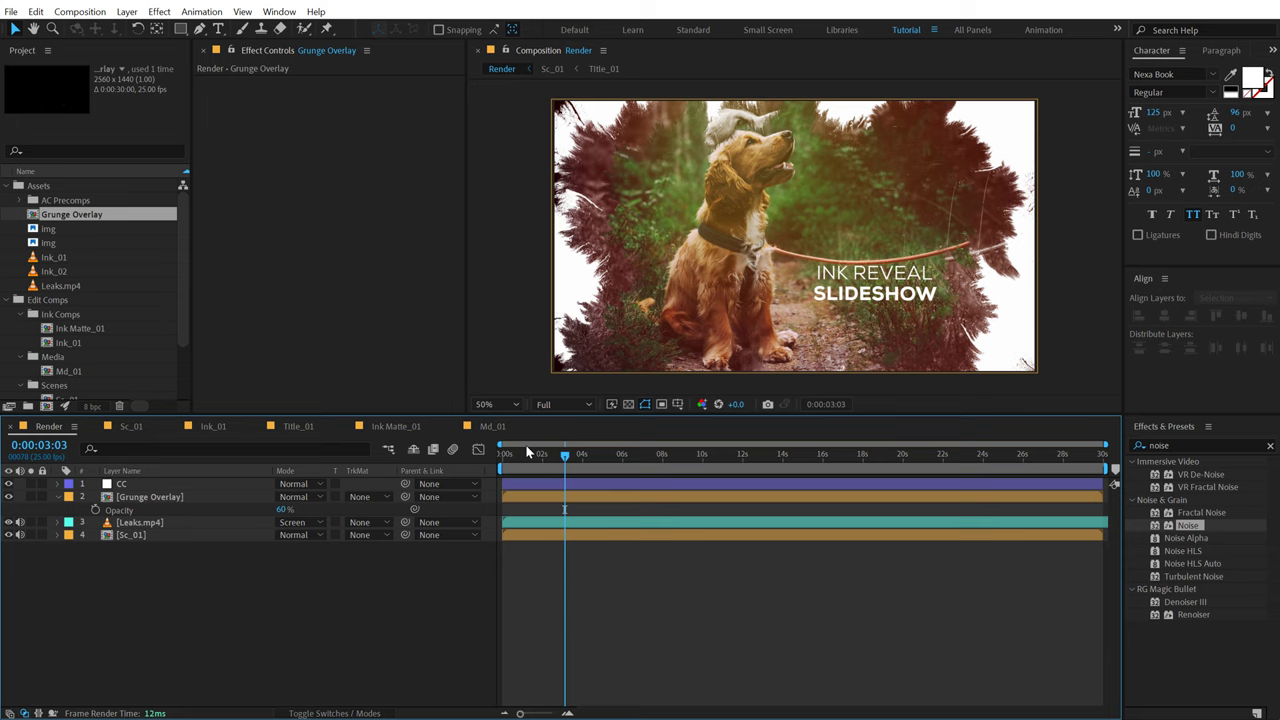
# Step: Play the Render comp from the start to preview the result
pyautogui.click(525, 454)
pyautogui.click(503, 458)
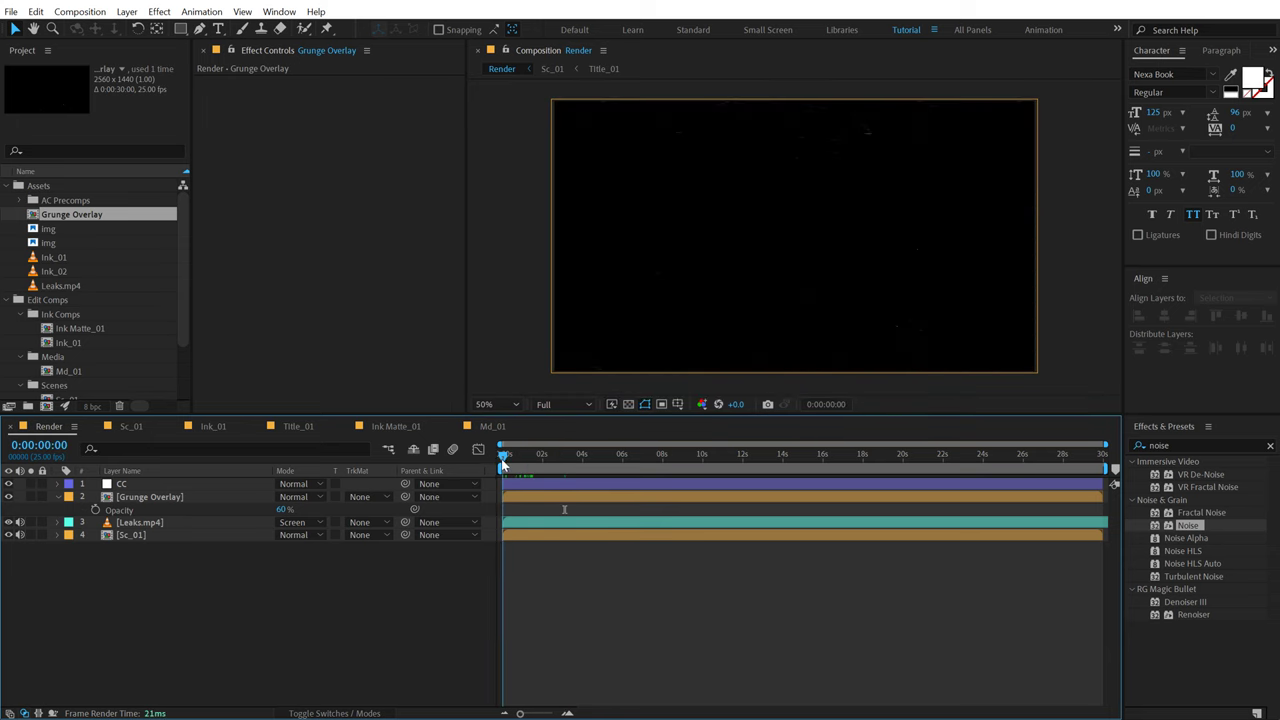
pyautogui.press('space')
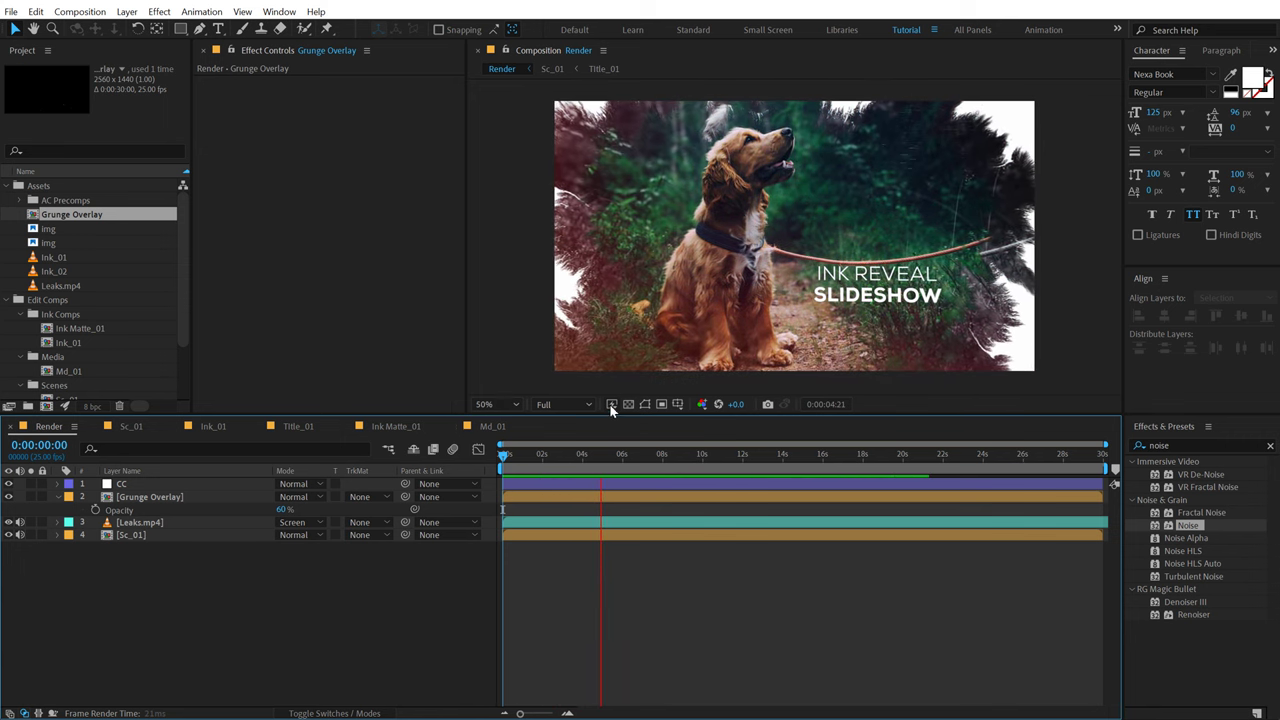
# Step: Apply Noise to the Leaks.mp4 layer with a 2% amount
pyautogui.click(686, 455)
pyautogui.click(653, 509)
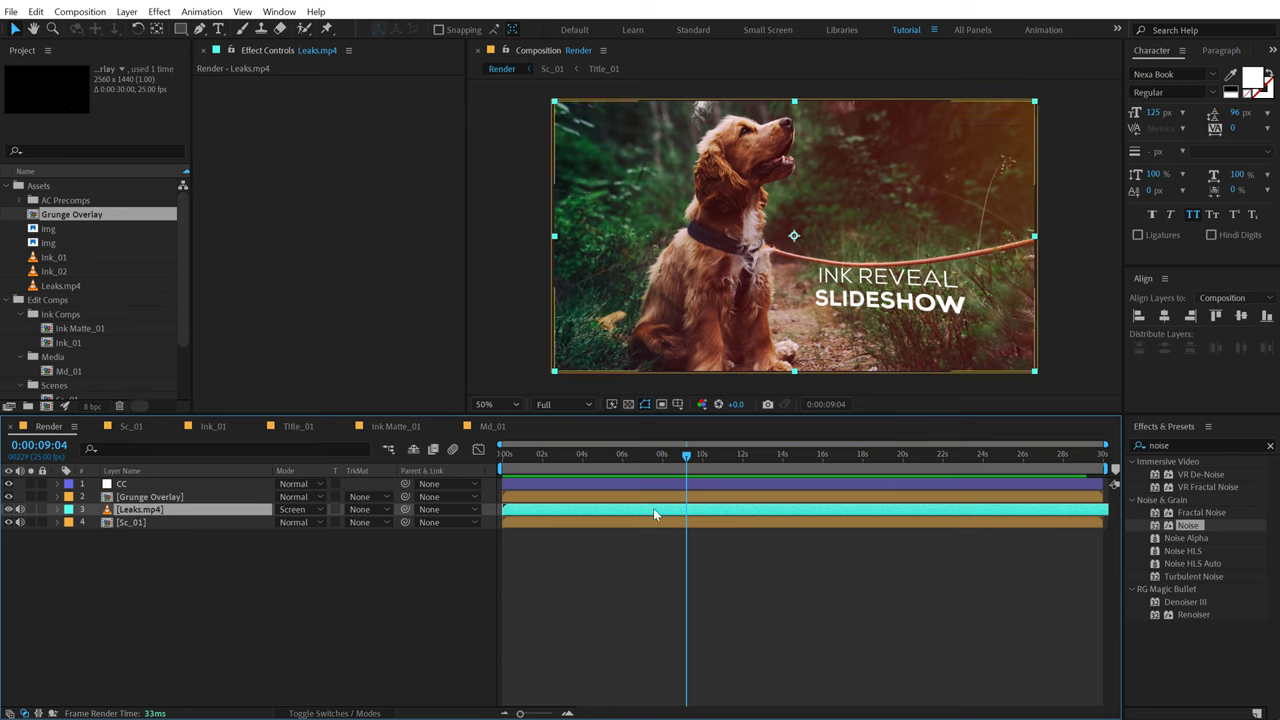
pyautogui.doubleClick(1184, 526)
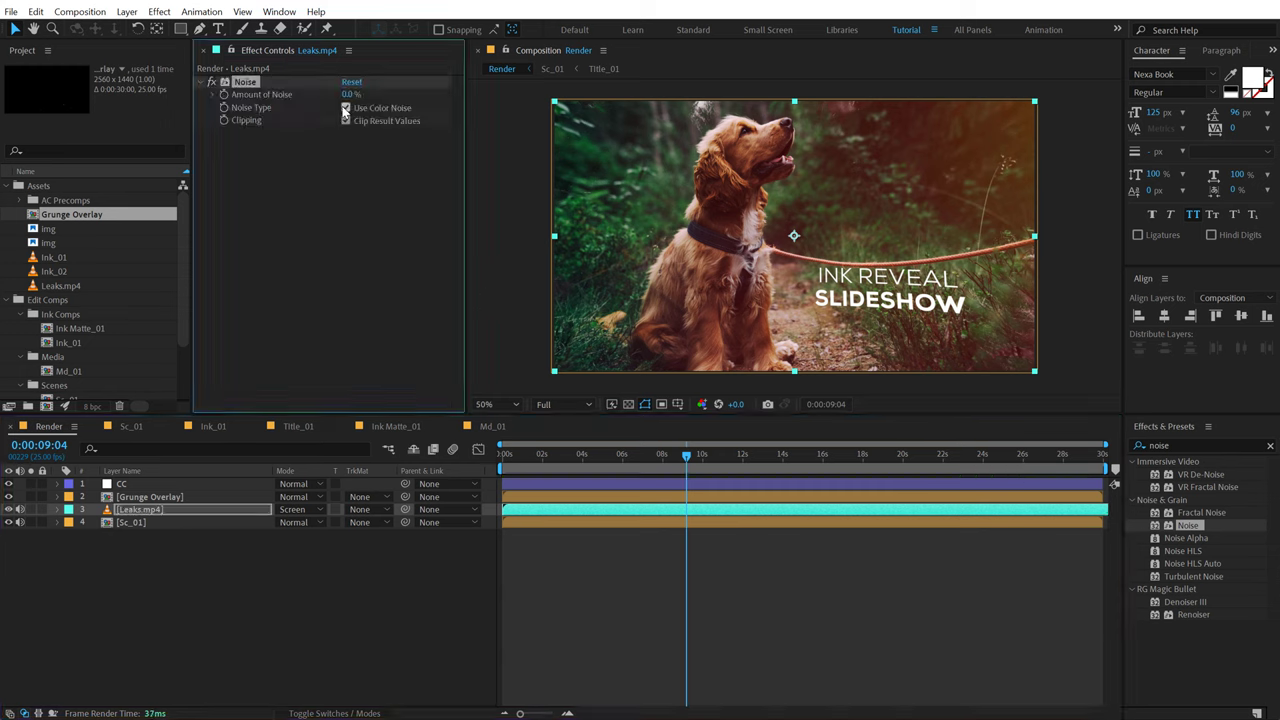
pyautogui.click(348, 94)
pyautogui.write('2')
pyautogui.press('Return')
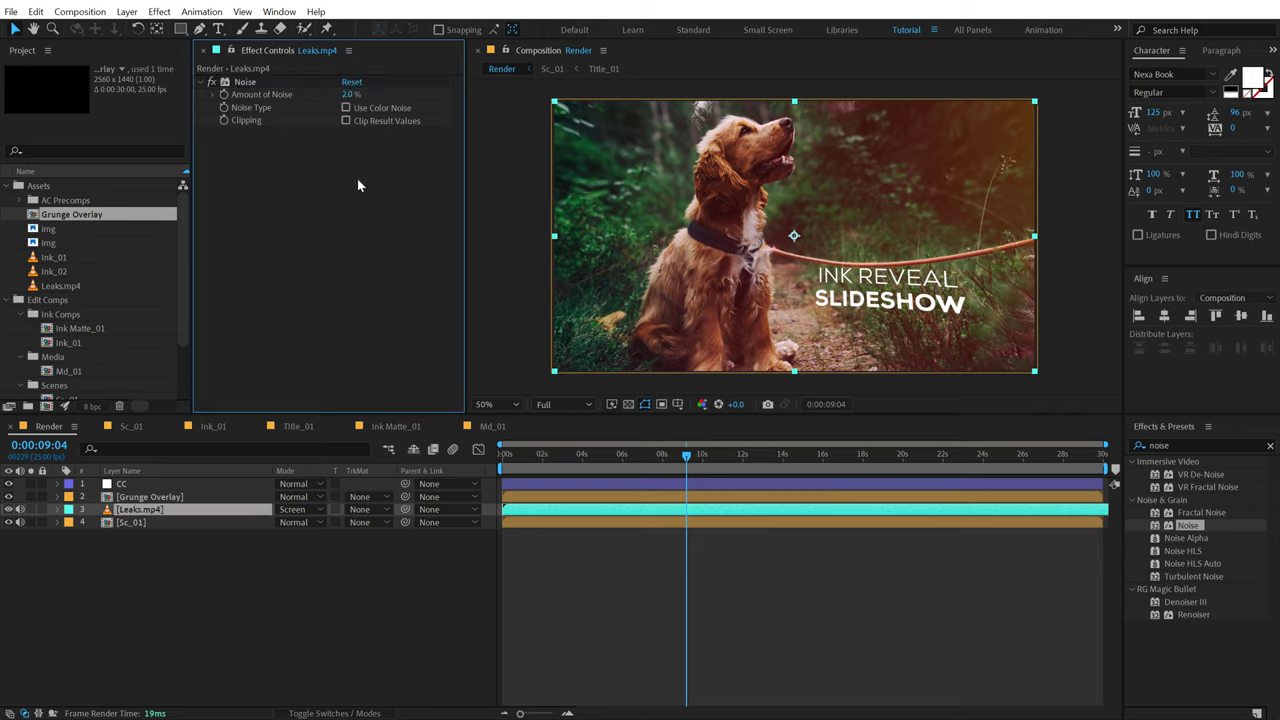
# Step: Set the preview resolution to Auto and scrub to 0:00:05:18, leaving the project at 8 bpc
pyautogui.keyDown('alt'); pyautogui.click(93, 407); pyautogui.keyUp('alt')
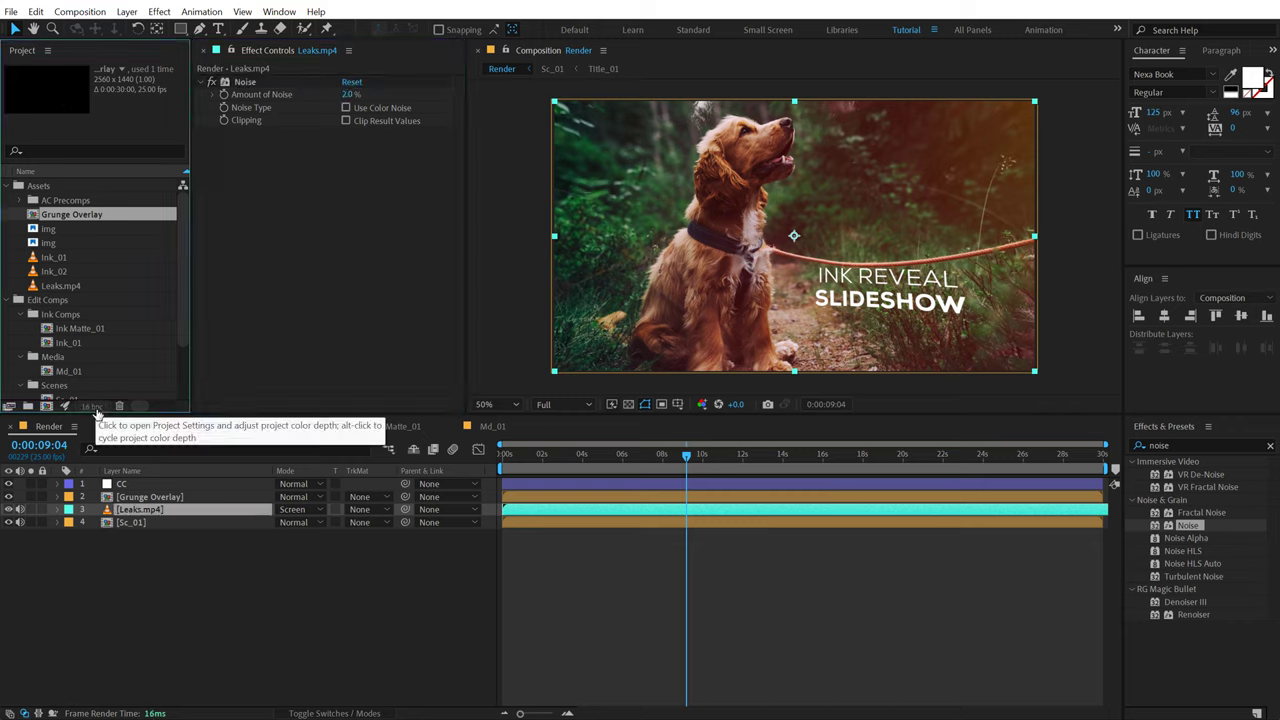
pyautogui.click(255, 576)
pyautogui.press('Home')
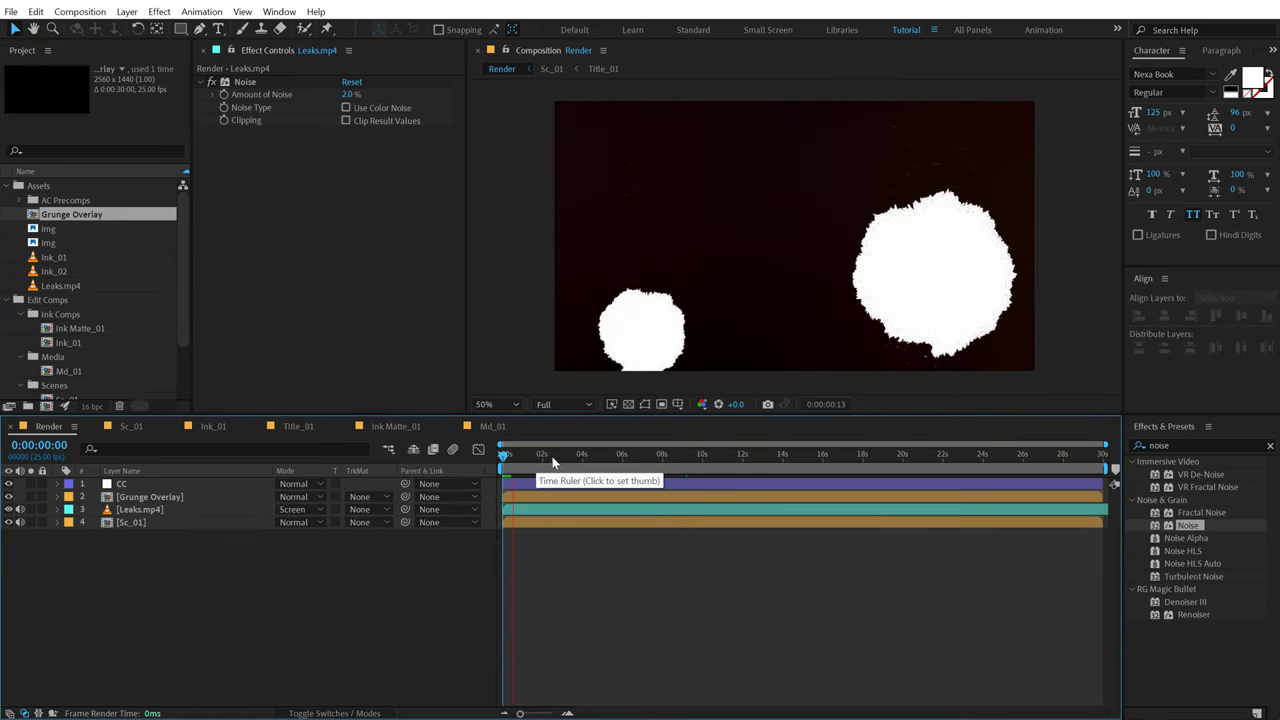
pyautogui.click(580, 403)
pyautogui.click(556, 420)
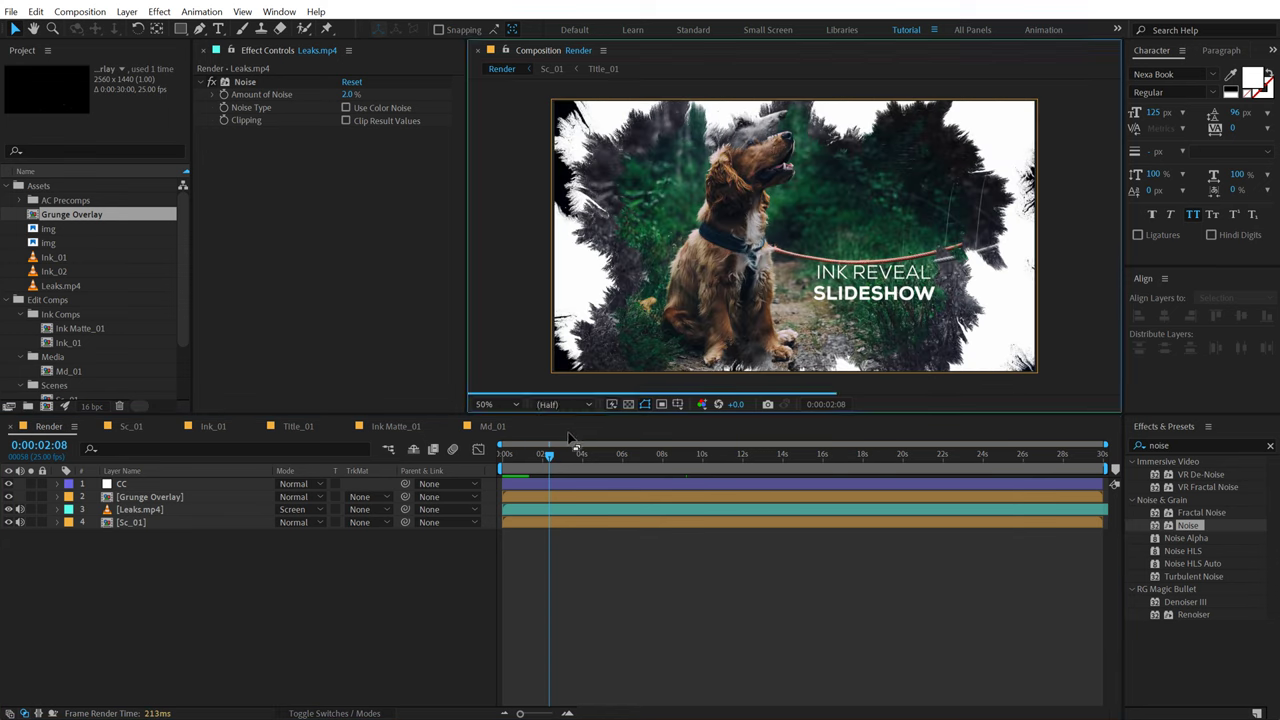
pyautogui.moveTo(557, 456); pyautogui.dragTo(619, 458)
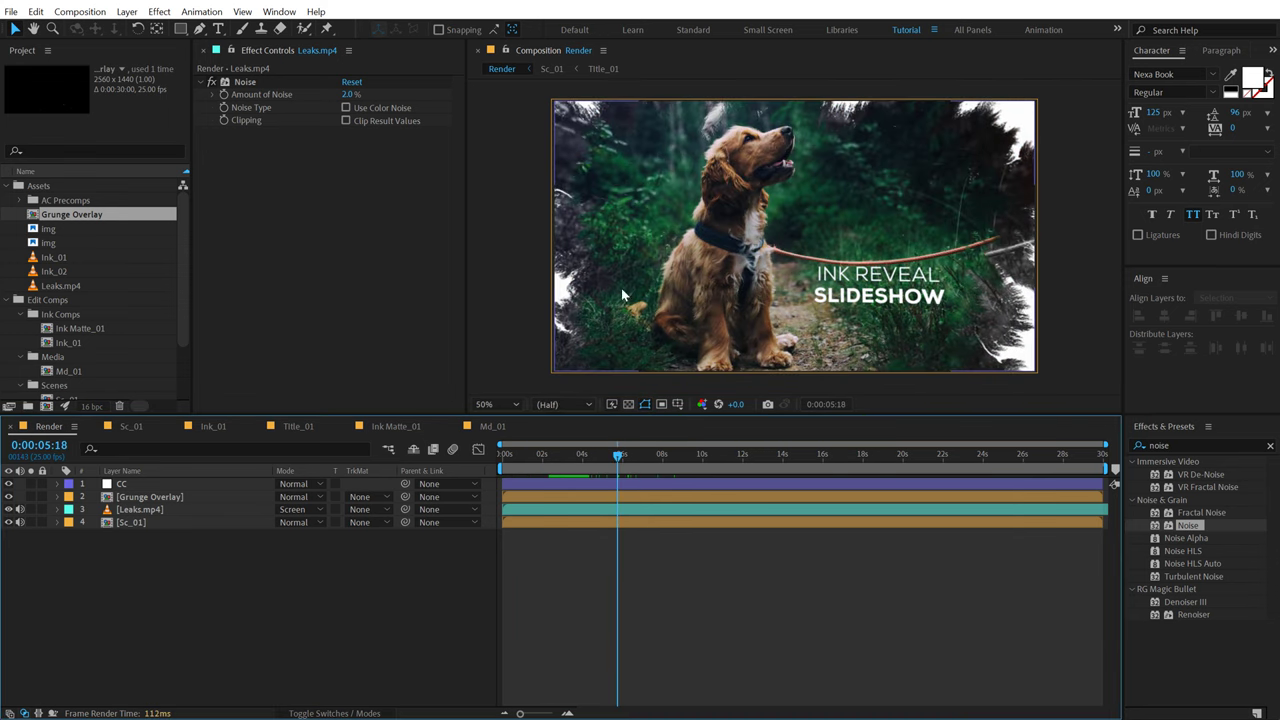
pyautogui.keyDown('alt'); pyautogui.click(90, 408); pyautogui.keyUp('alt')
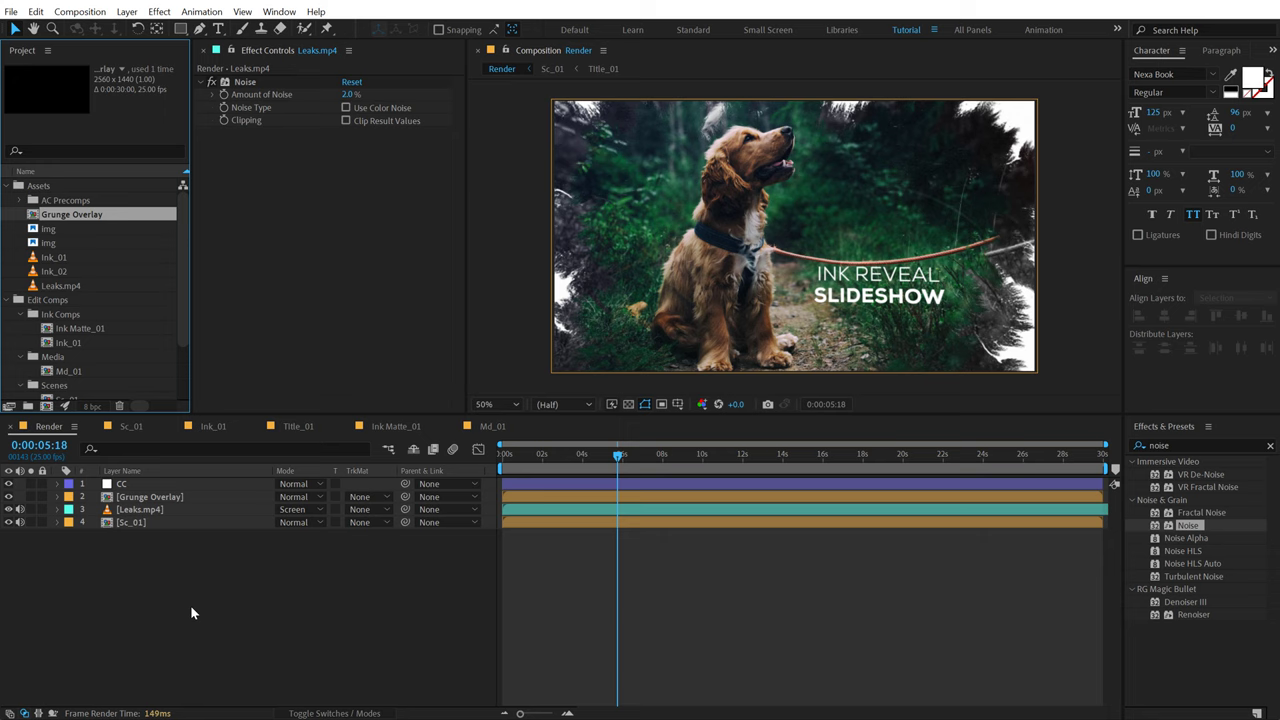
pyautogui.click(243, 609)
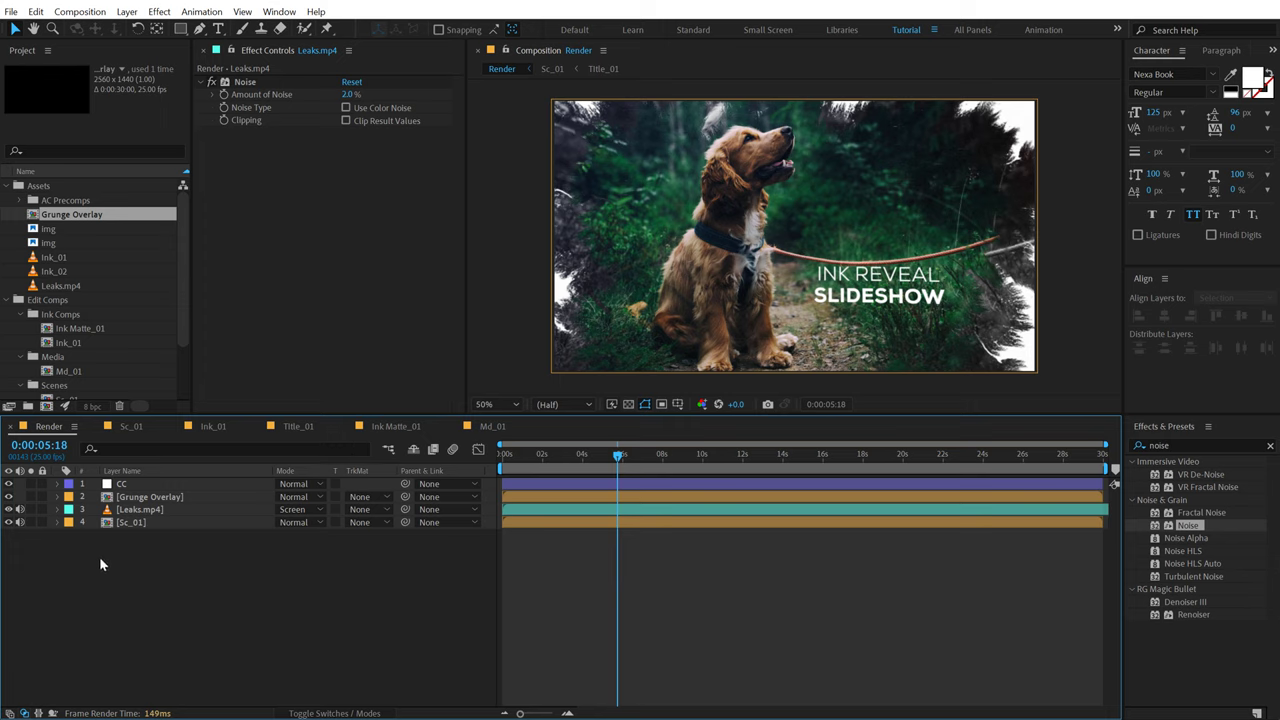
# Step: Tidy the Project panel folders, select Sc_01 and close the True Comp Duplicator window
pyautogui.click(8, 187)
pyautogui.click(8, 201)
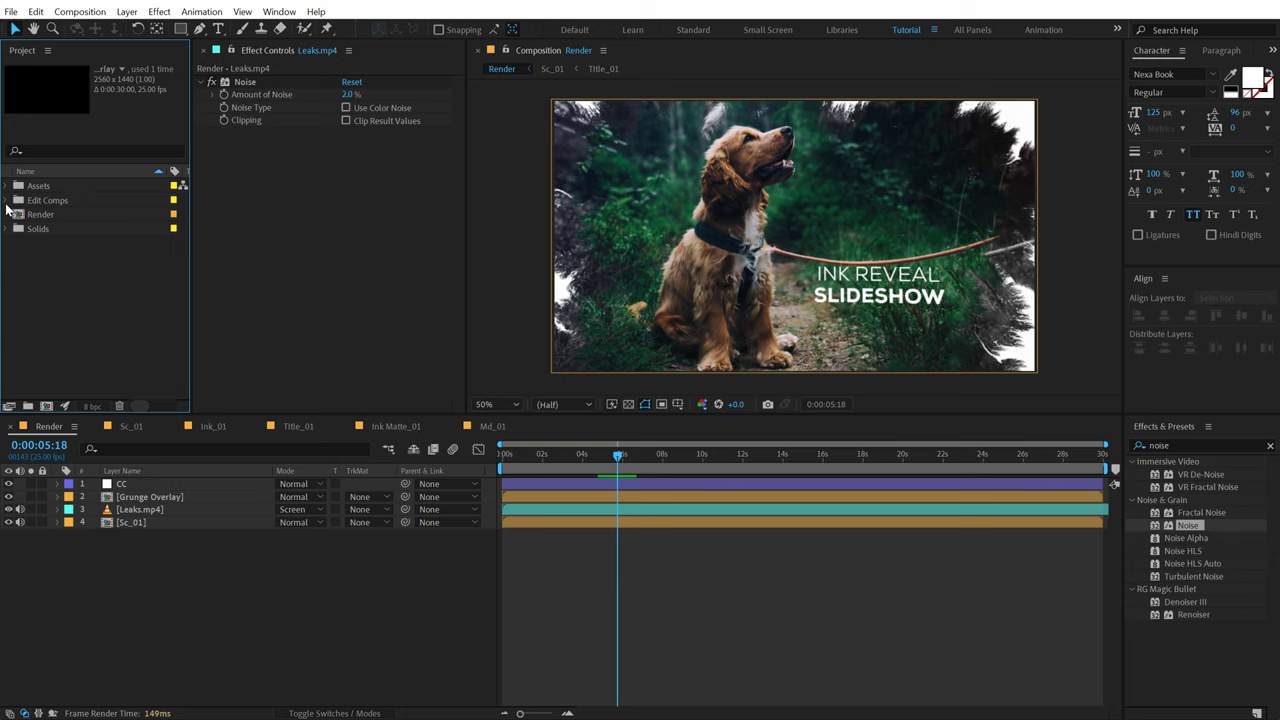
pyautogui.click(7, 203)
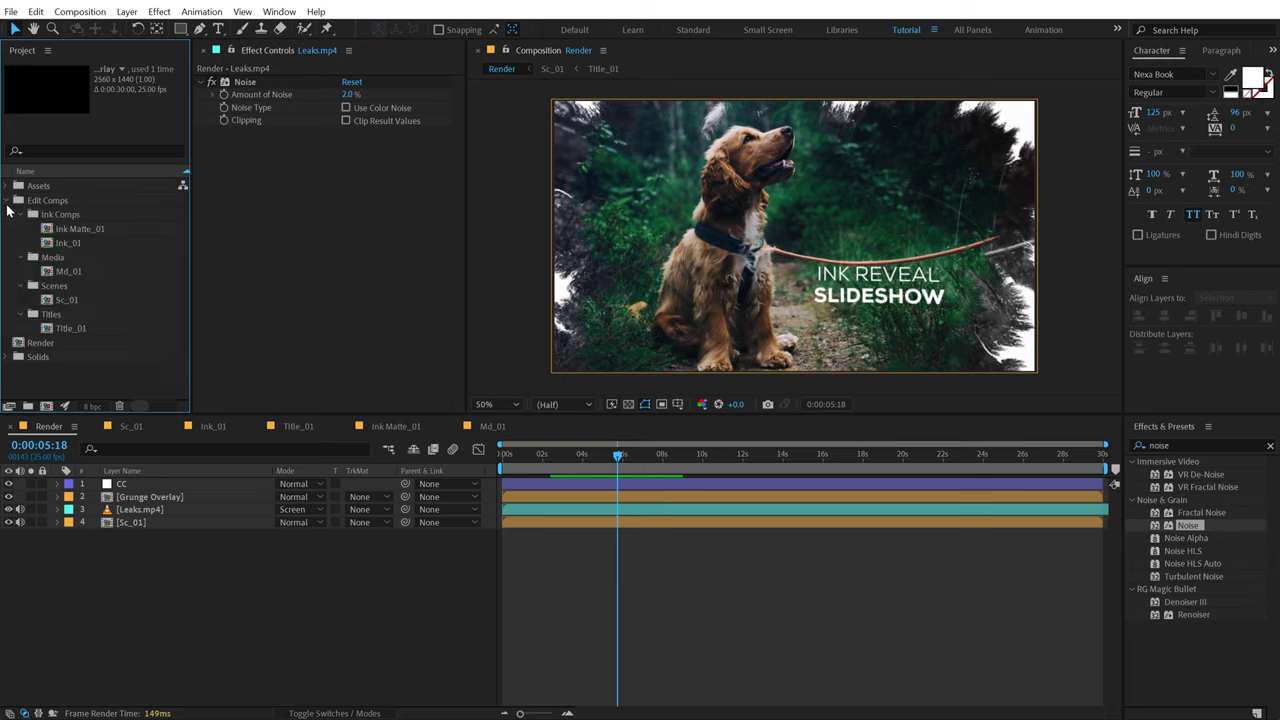
pyautogui.click(66, 299)
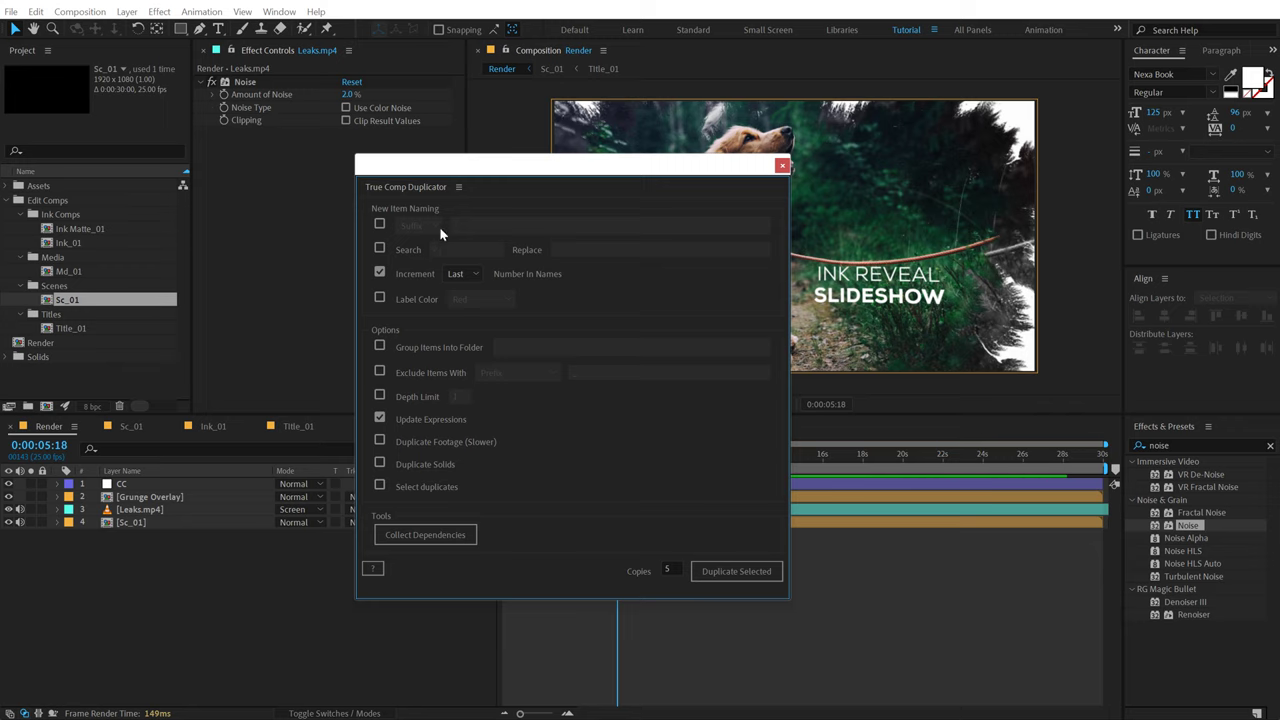
pyautogui.click(783, 166)
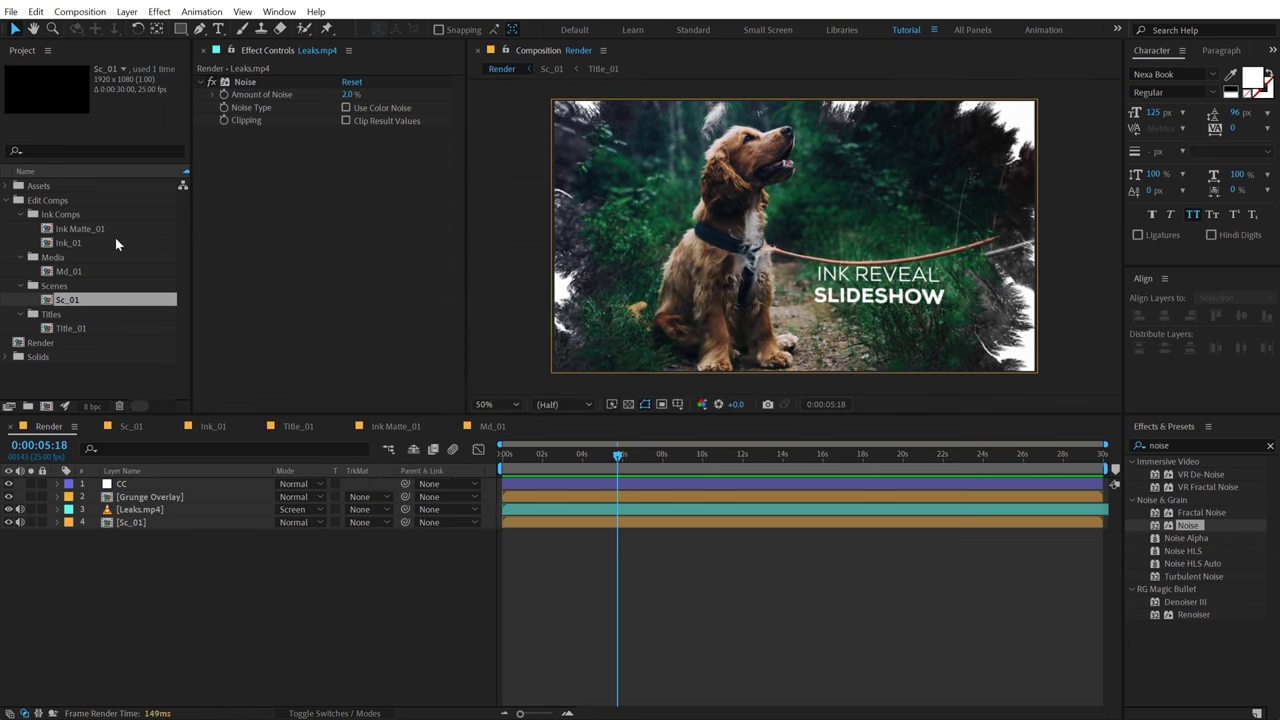
# Step: Duplicate Sc_01, Title_01, Md_01, Ink Matte_01 and Ink_01 with Ctrl+D
pyautogui.click(74, 302)
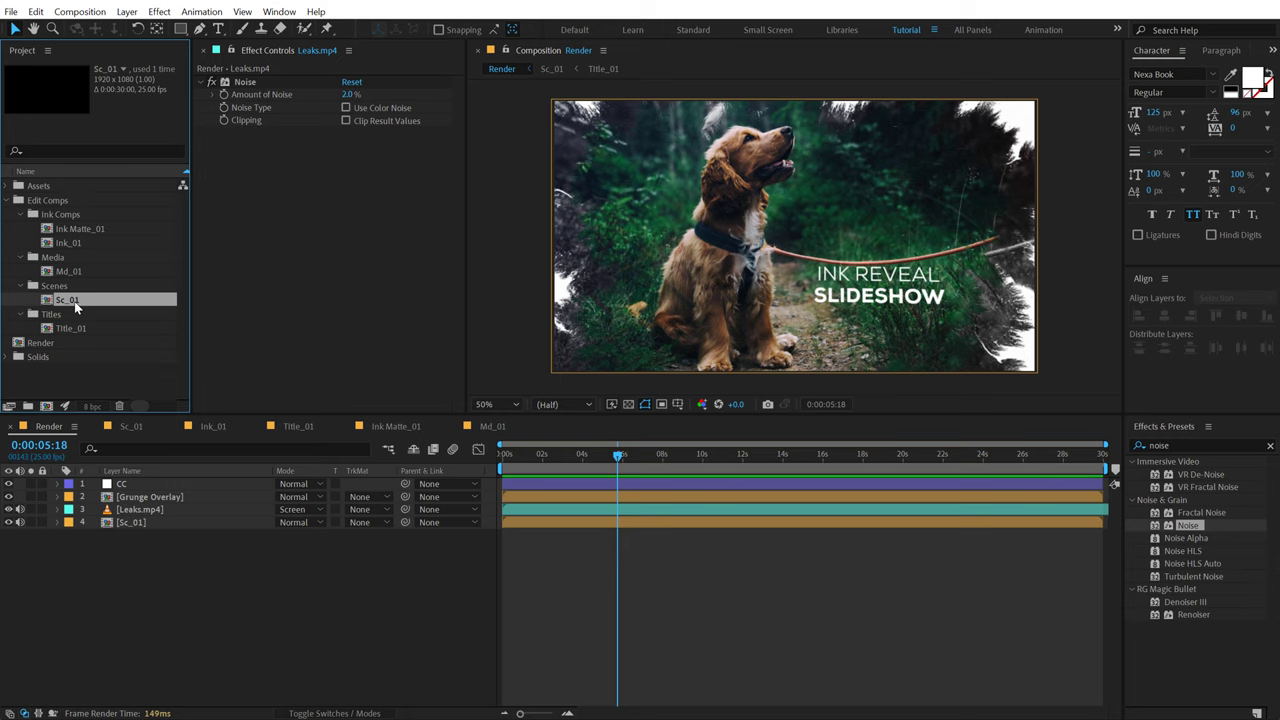
pyautogui.hotkey('ctrl', 'd')
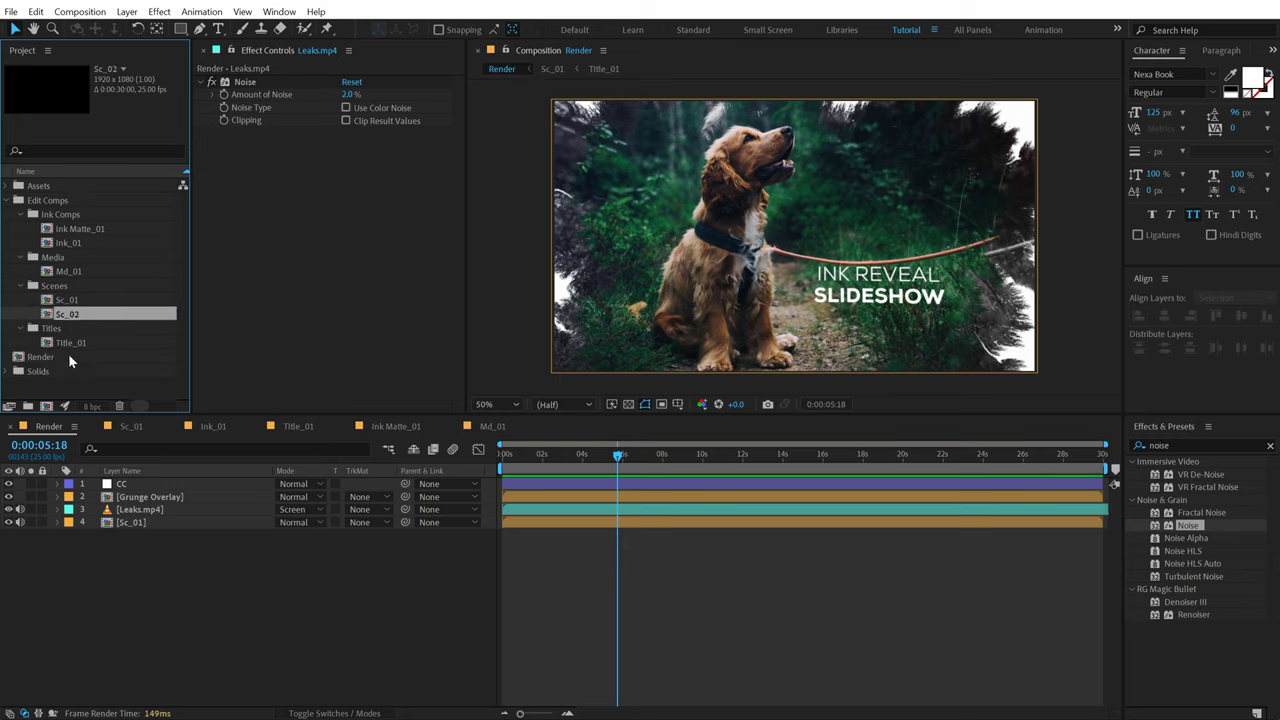
pyautogui.click(72, 344)
pyautogui.hotkey('ctrl', 'd')
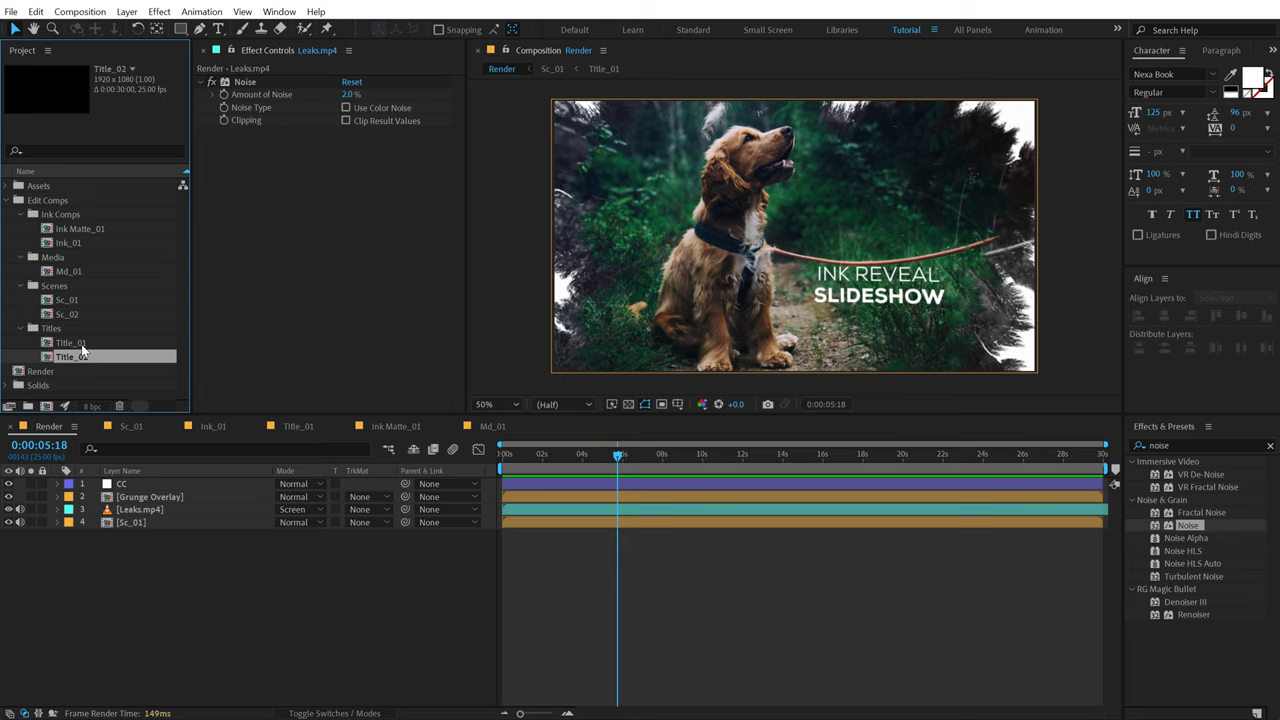
pyautogui.click(71, 271)
pyautogui.hotkey('ctrl', 'd')
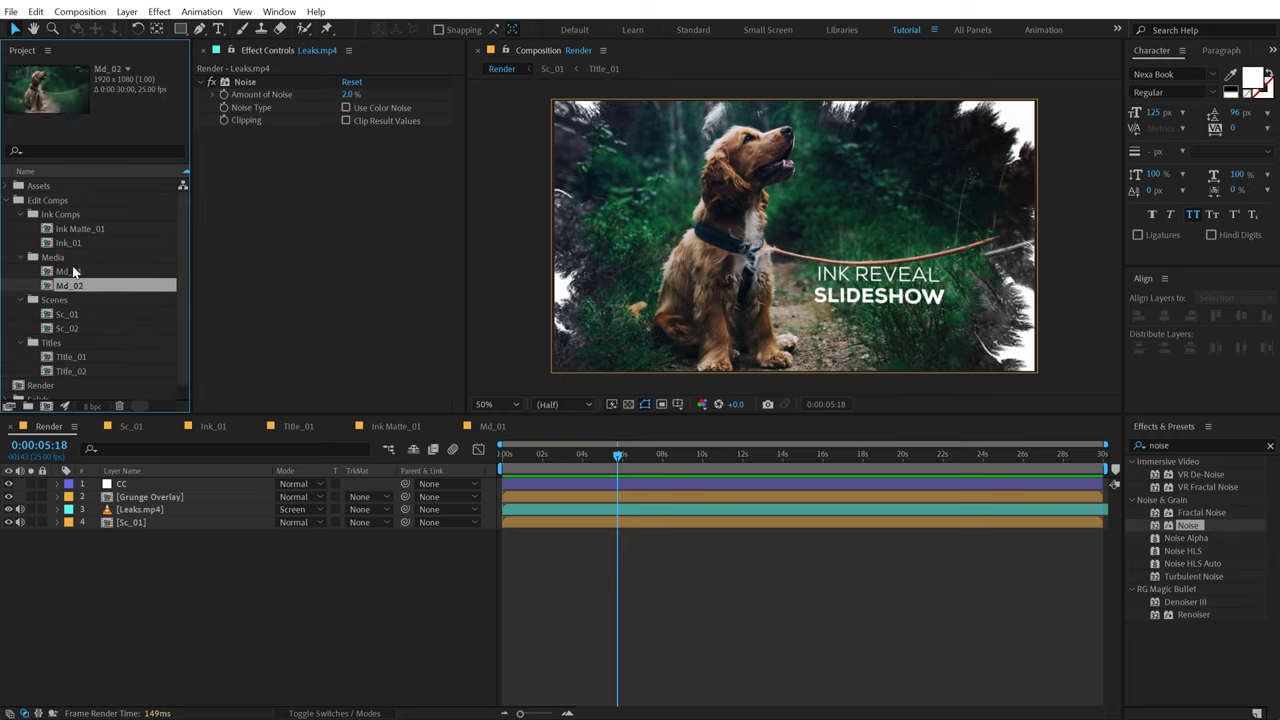
pyautogui.click(84, 229)
pyautogui.hotkey('ctrl', 'd')
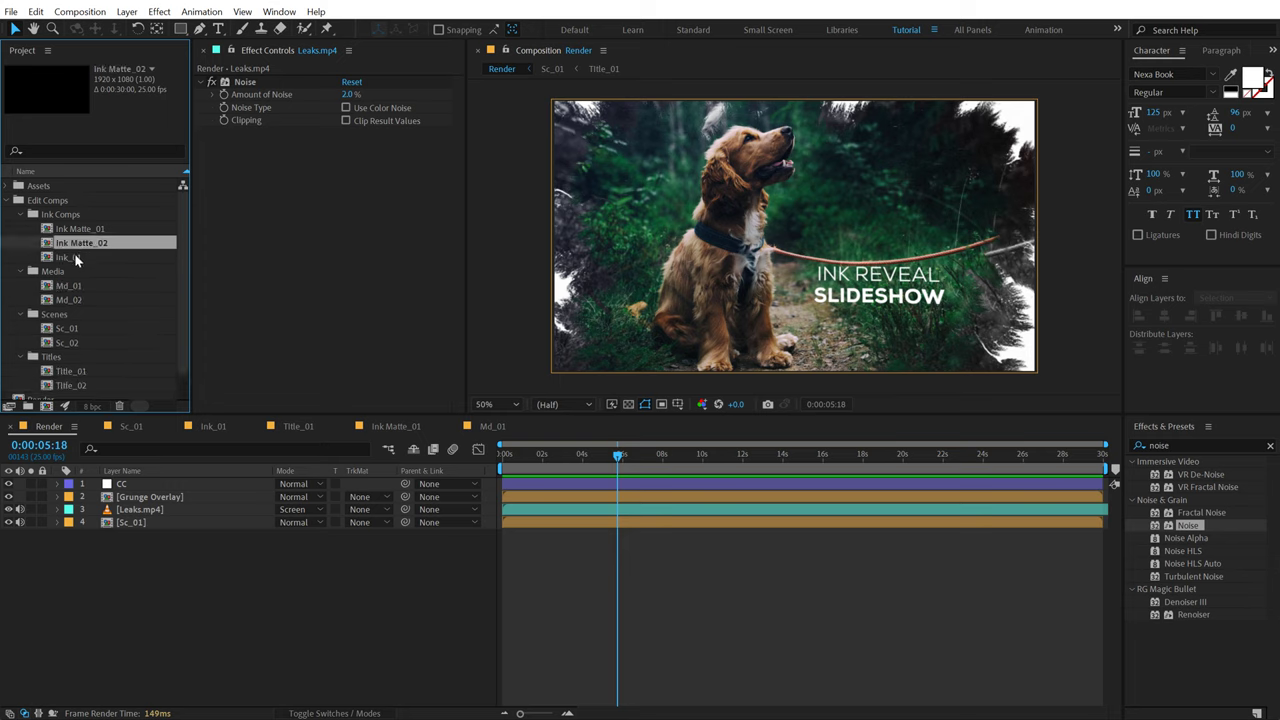
pyautogui.click(75, 255)
pyautogui.hotkey('ctrl', 'd')
# Step: Add Sc_02 to Render above Sc_01, starting at 6 seconds
pyautogui.moveTo(91, 358); pyautogui.dragTo(639, 513)
pyautogui.press('=')
pyautogui.moveTo(630, 468); pyautogui.dragTo(645, 467)
pyautogui.moveTo(695, 521); pyautogui.dragTo(662, 529)
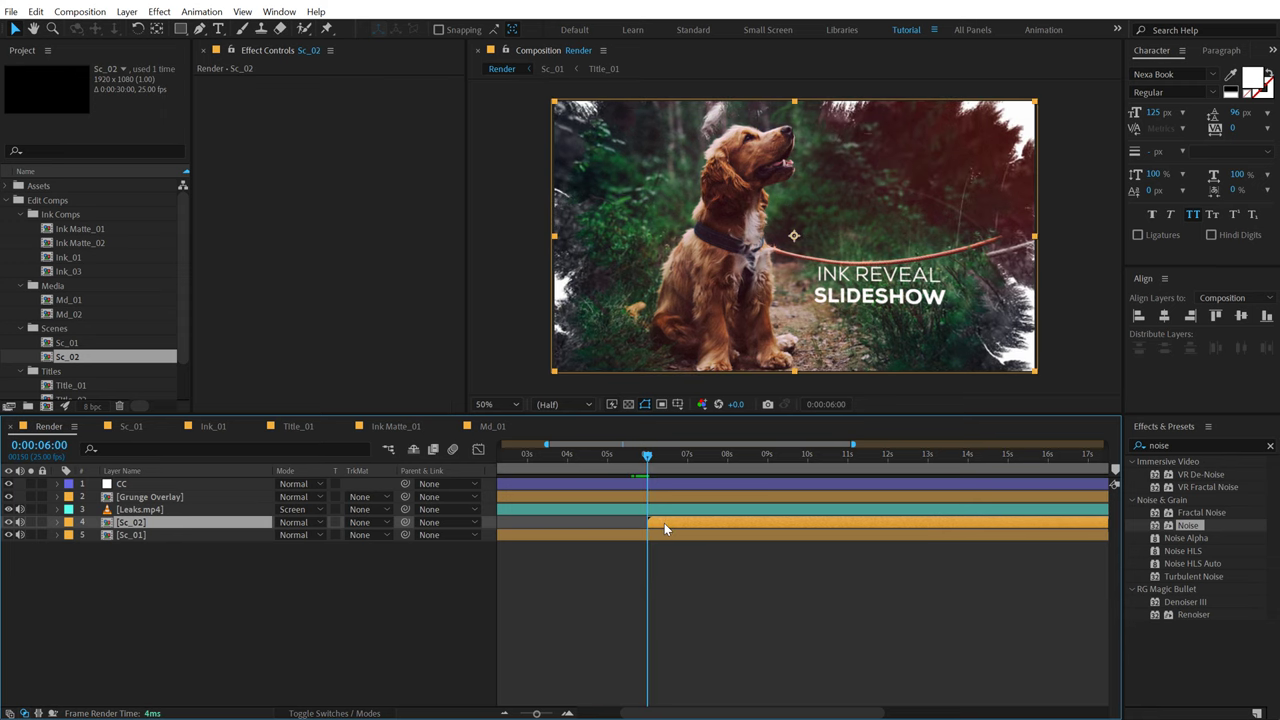
# Step: In Sc_02, replace the Title_01 layer with Title_02, then select both Ink_01 layers and the Ink_03 comp
pyautogui.doubleClick(664, 523)
pyautogui.click(132, 510)
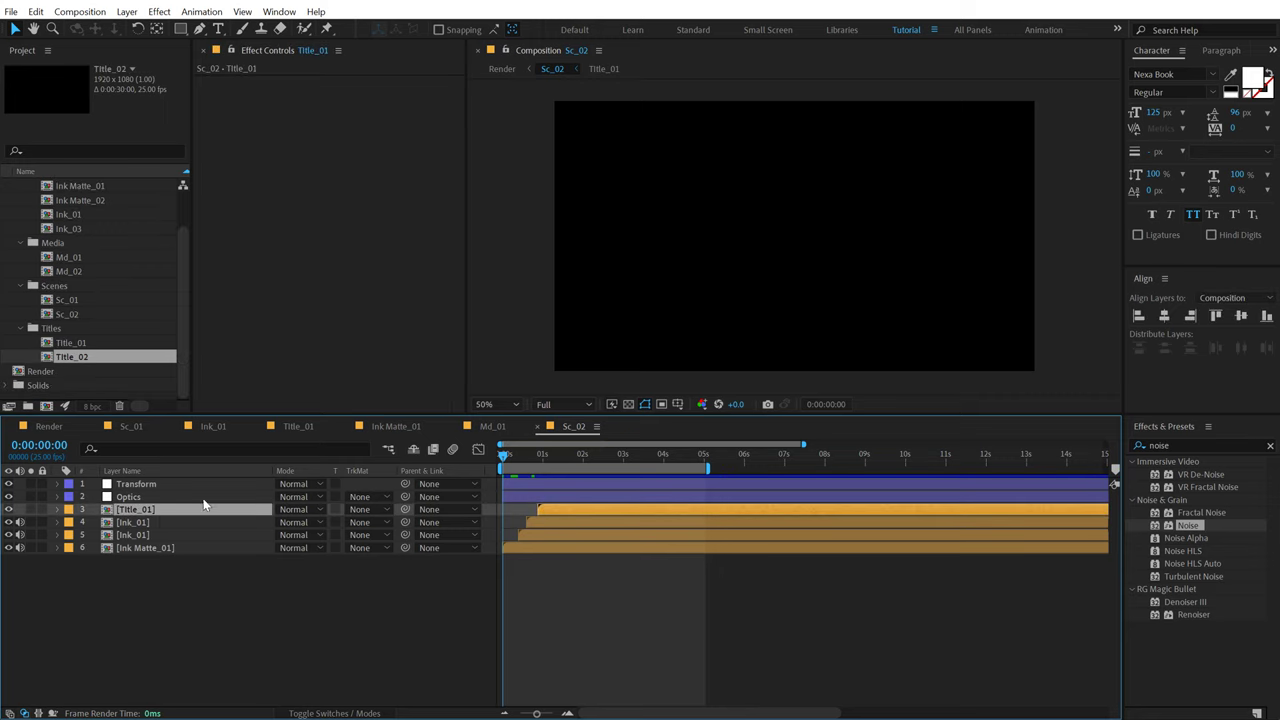
pyautogui.moveTo(80, 363); pyautogui.dragTo(137, 507)
pyautogui.click(140, 524)
pyautogui.keyDown('shift'); pyautogui.click(140, 537); pyautogui.keyUp('shift')
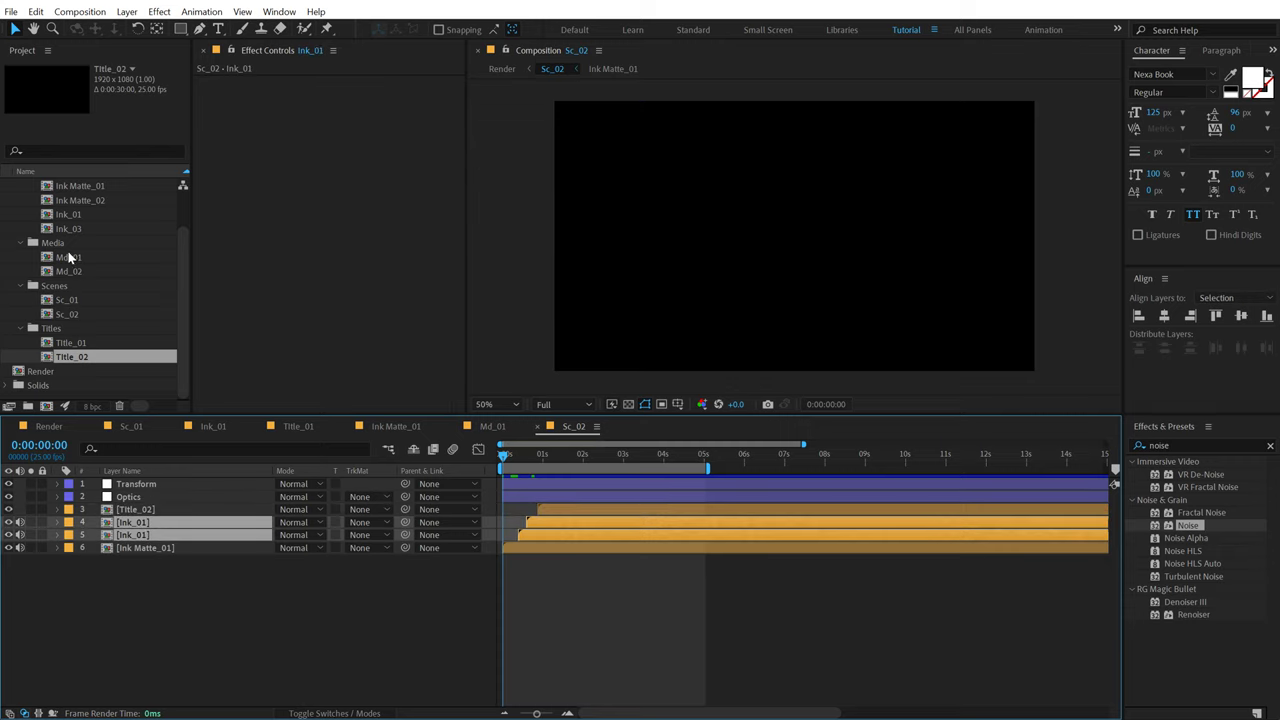
pyautogui.scroll(2, 85, 243)
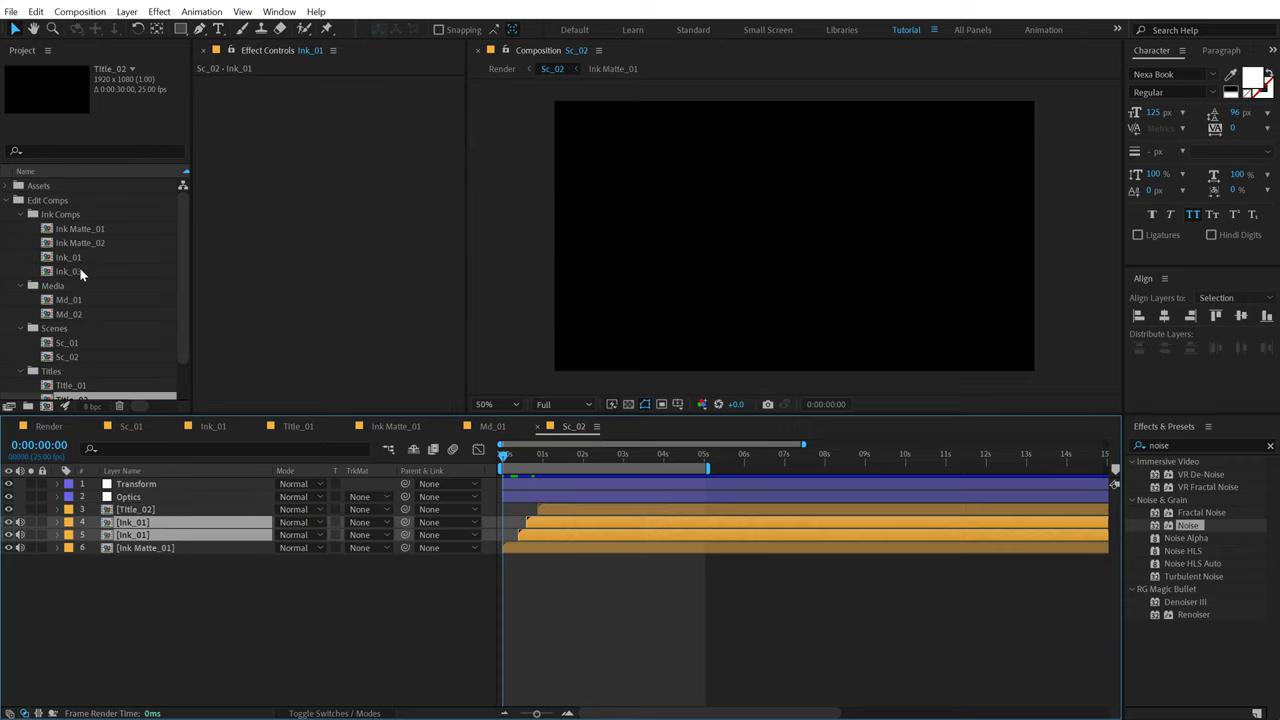
pyautogui.click(79, 267)
# Step: Rename Ink_03 to Ink_02 and swap Sc_02's ink layers to Ink_02 and Ink Matte_02
pyautogui.click(99, 271)
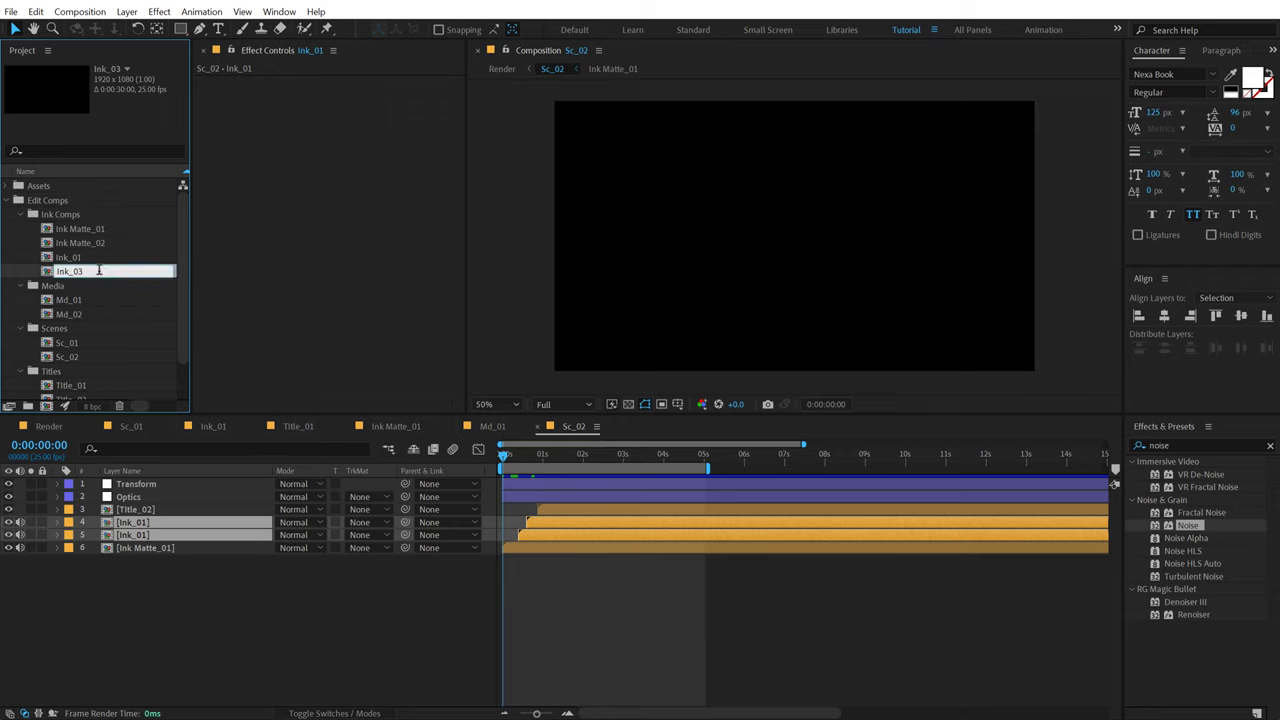
pyautogui.press('Return')
pyautogui.moveTo(95, 281); pyautogui.dragTo(140, 527)
pyautogui.click(148, 550)
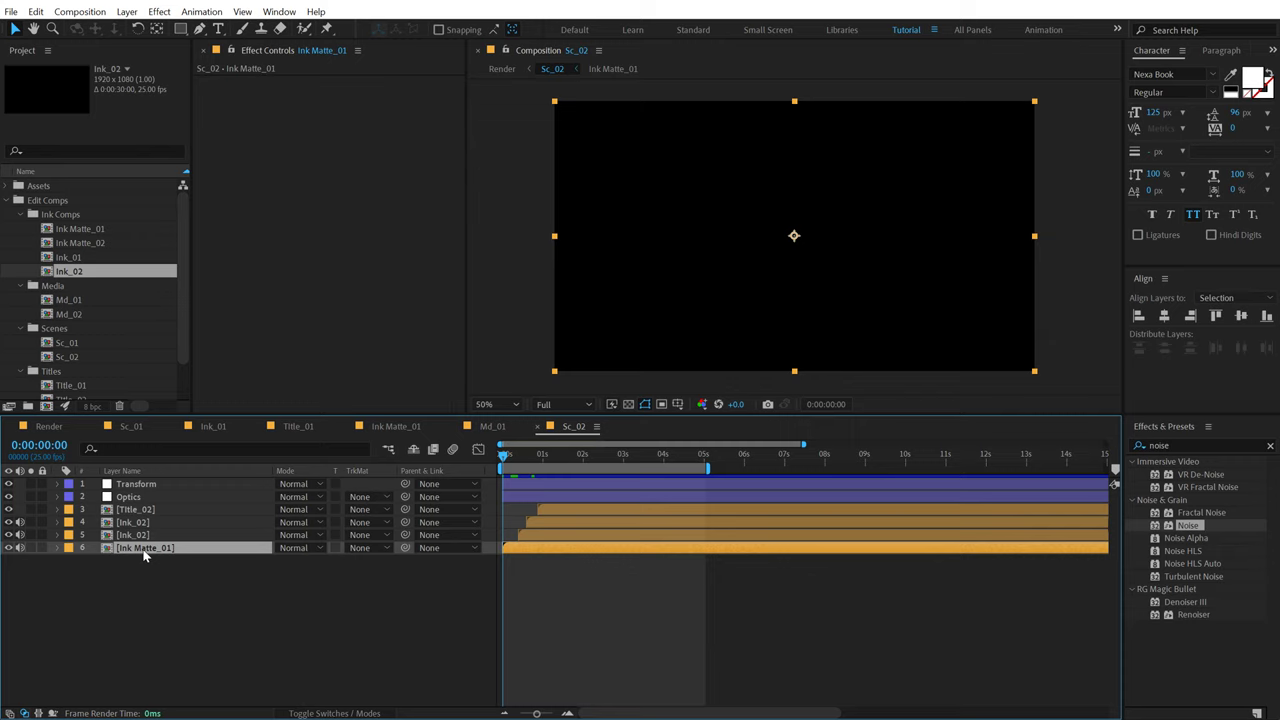
pyautogui.moveTo(89, 246); pyautogui.dragTo(150, 557)
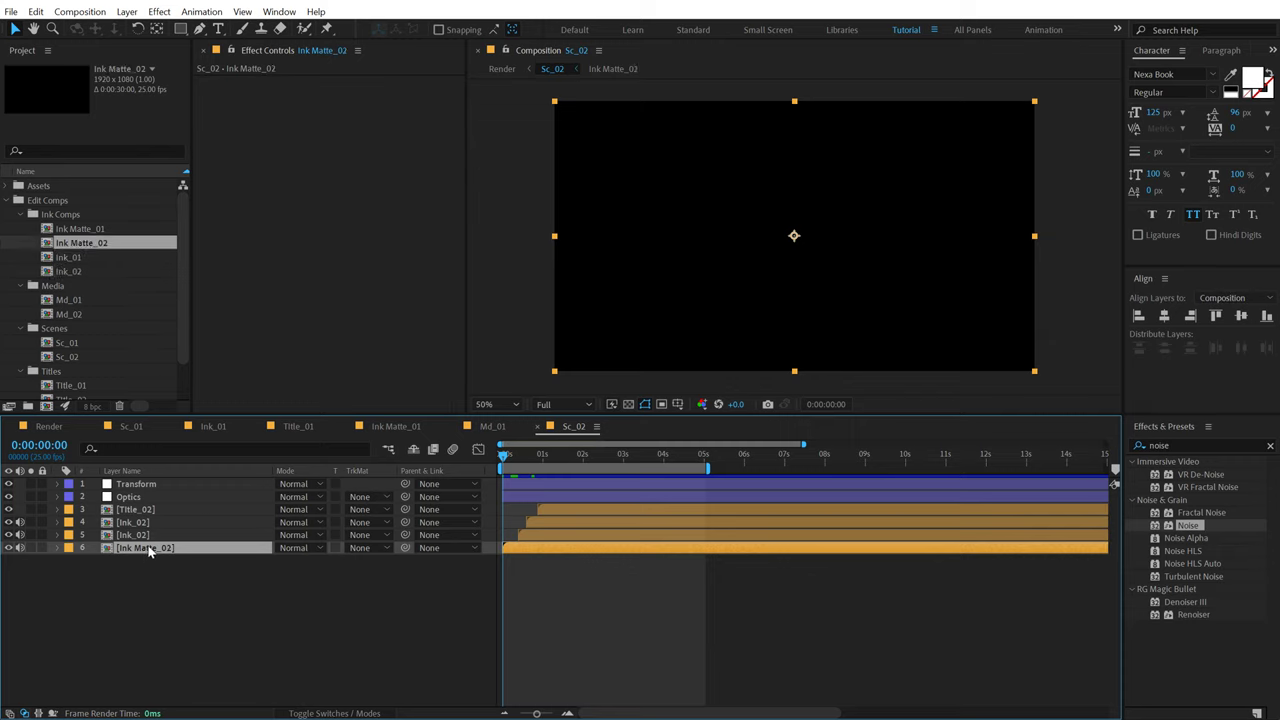
# Step: Inside Ink Matte_02, replace the Ink_01 layer with Ink_02 footage, then return to Sc_02
pyautogui.doubleClick(148, 550)
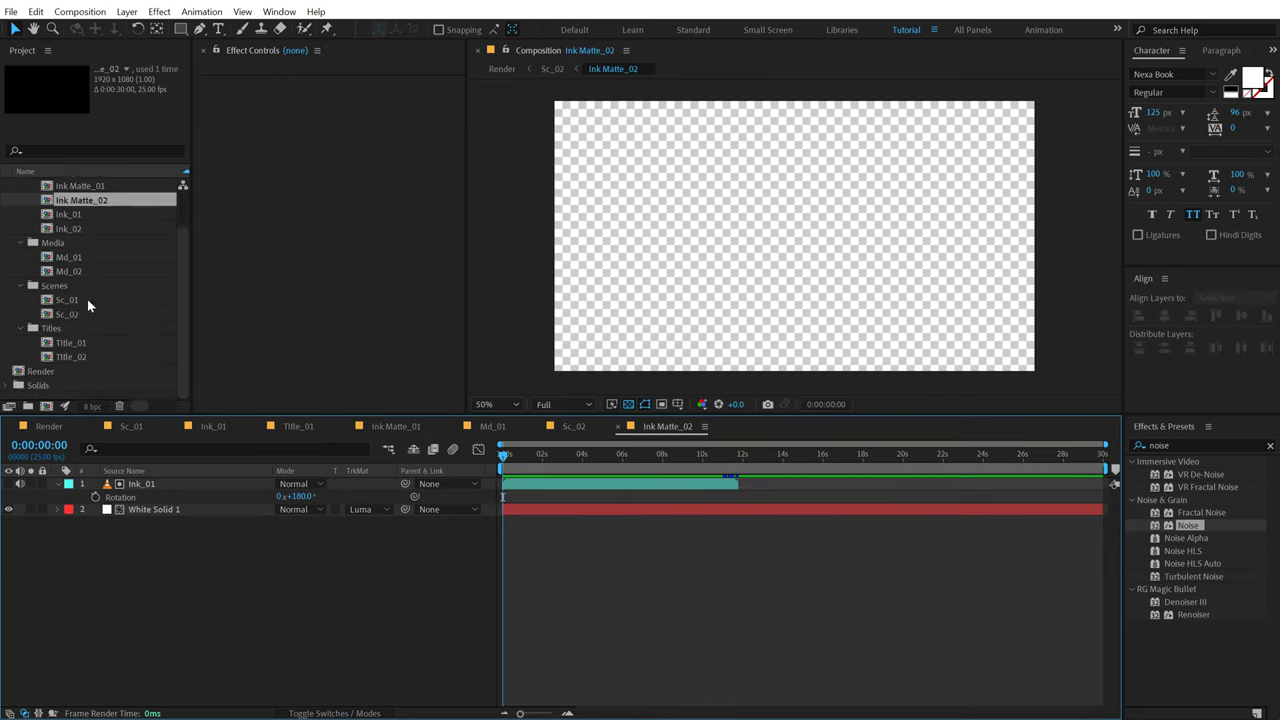
pyautogui.click(7, 187)
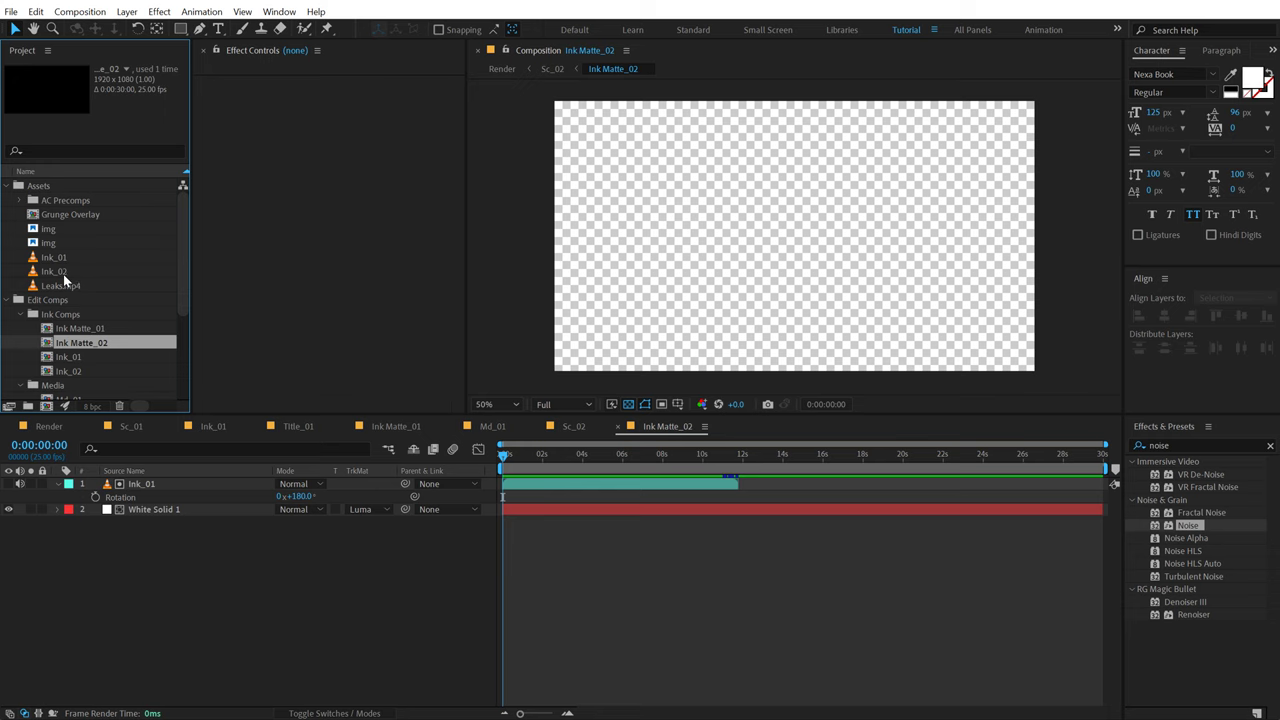
pyautogui.click(58, 273)
pyautogui.click(147, 481)
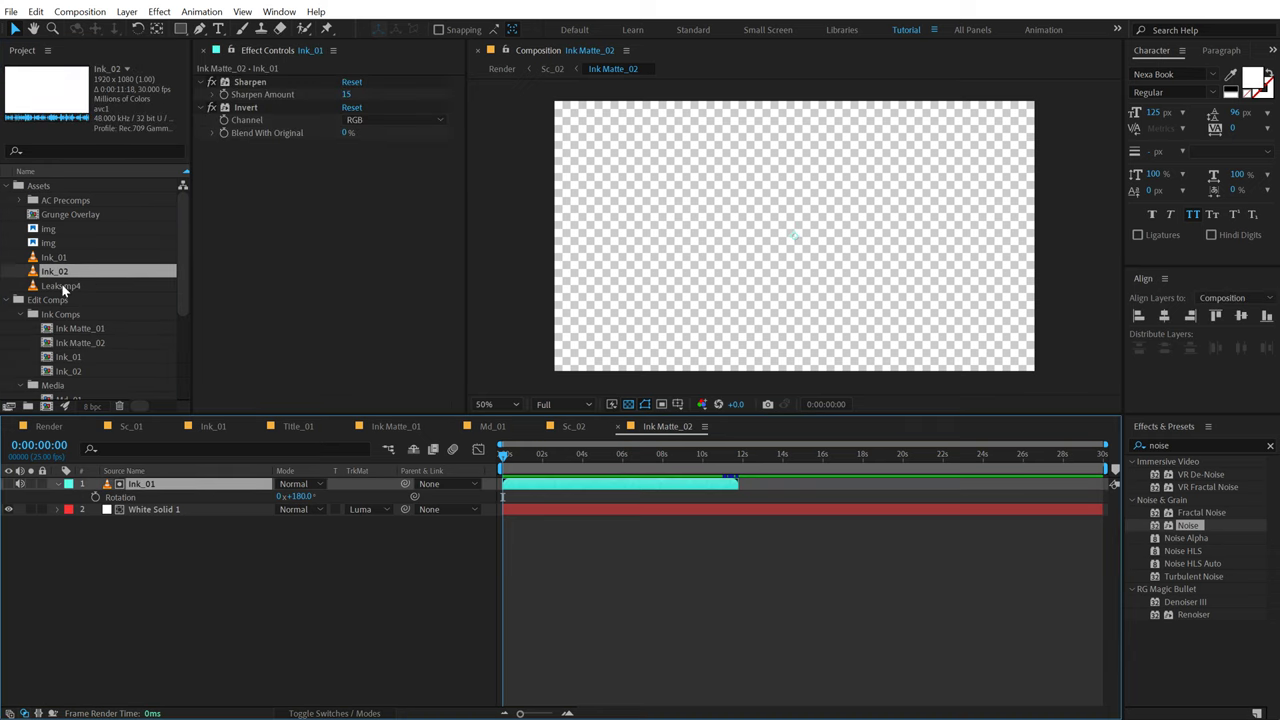
pyautogui.moveTo(58, 280); pyautogui.dragTo(143, 493)
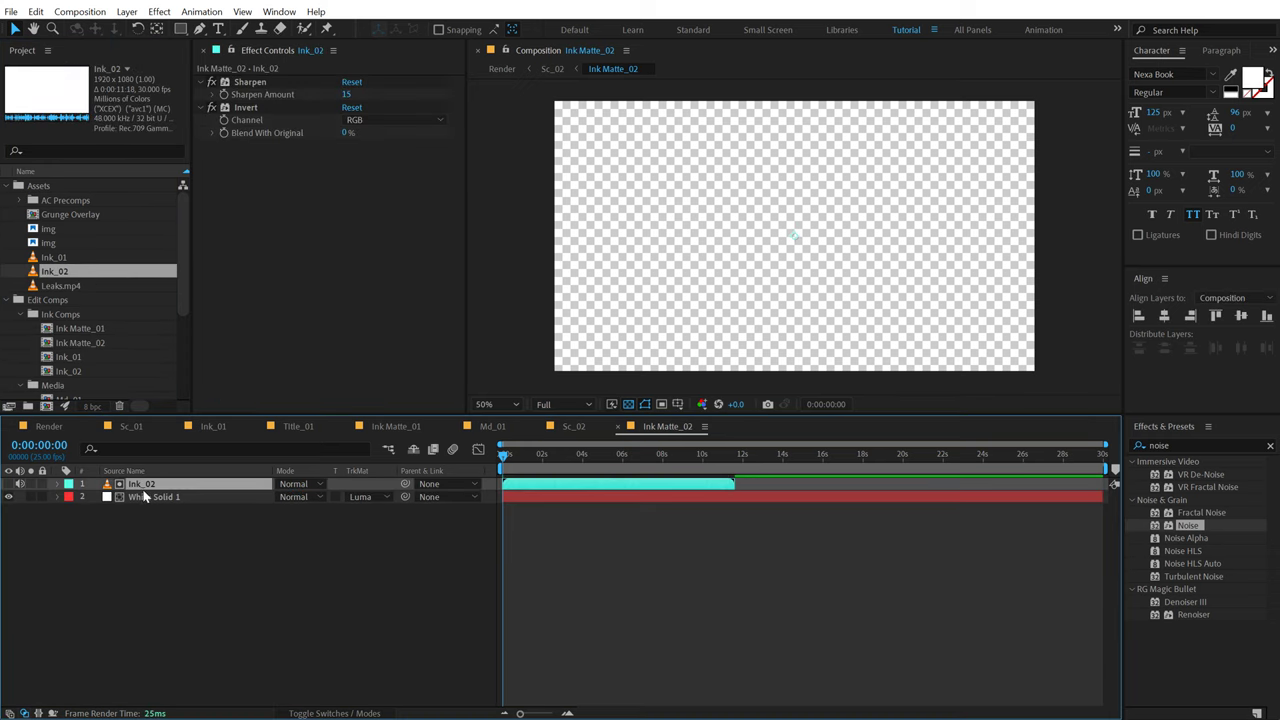
pyautogui.click(574, 427)
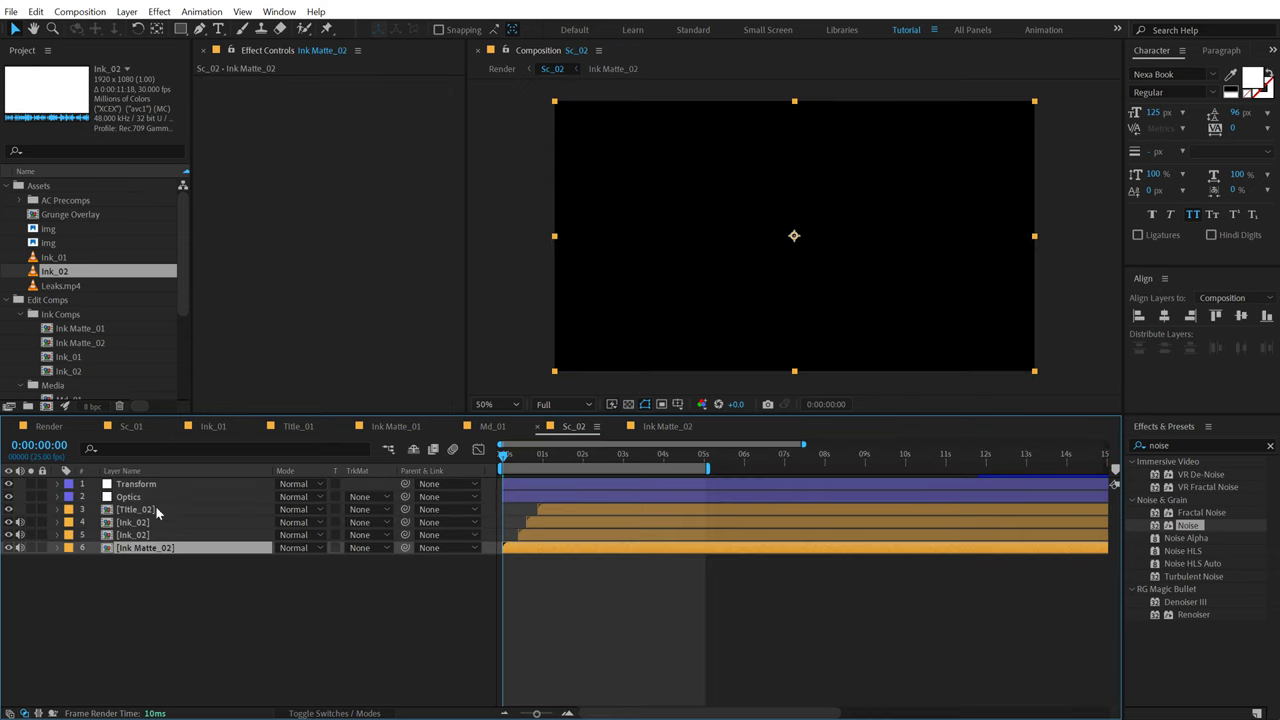
# Step: Swap the Ink_02 comp's layer to Ink_02 footage, replace Md_01 with Md_02, and delete its dog image
pyautogui.doubleClick(145, 536)
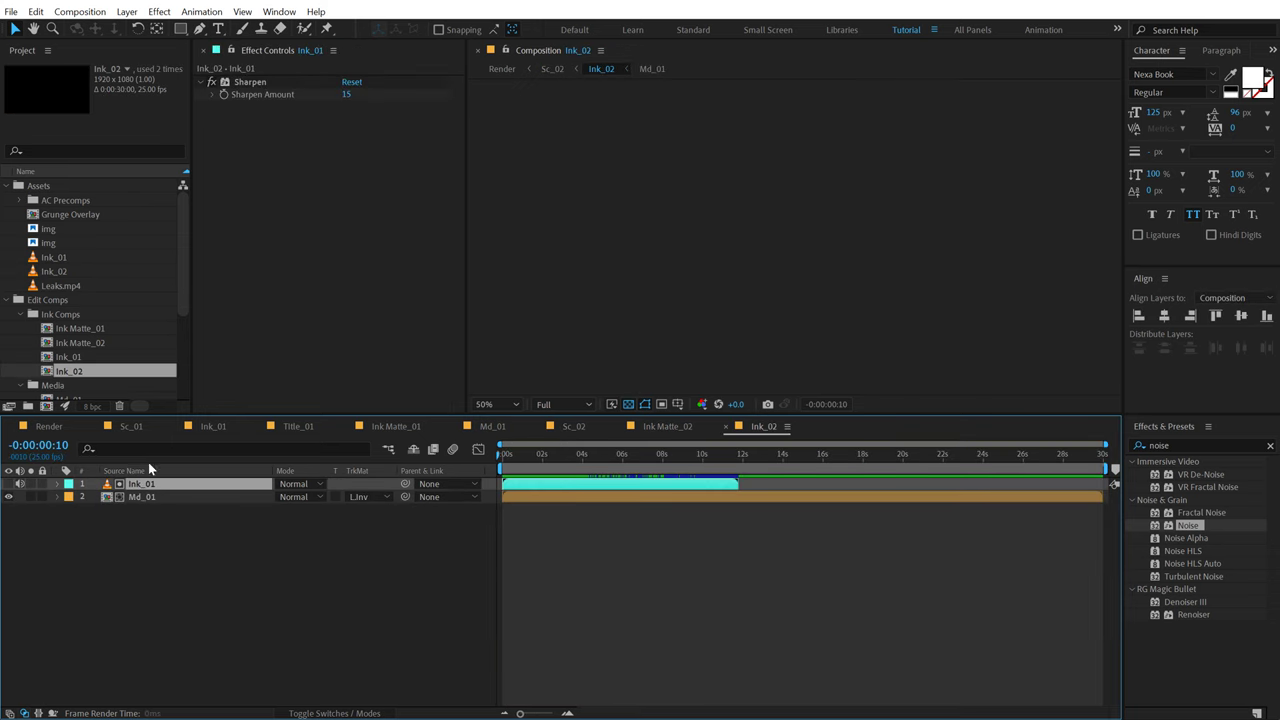
pyautogui.moveTo(55, 271); pyautogui.dragTo(140, 486)
pyautogui.click(168, 496)
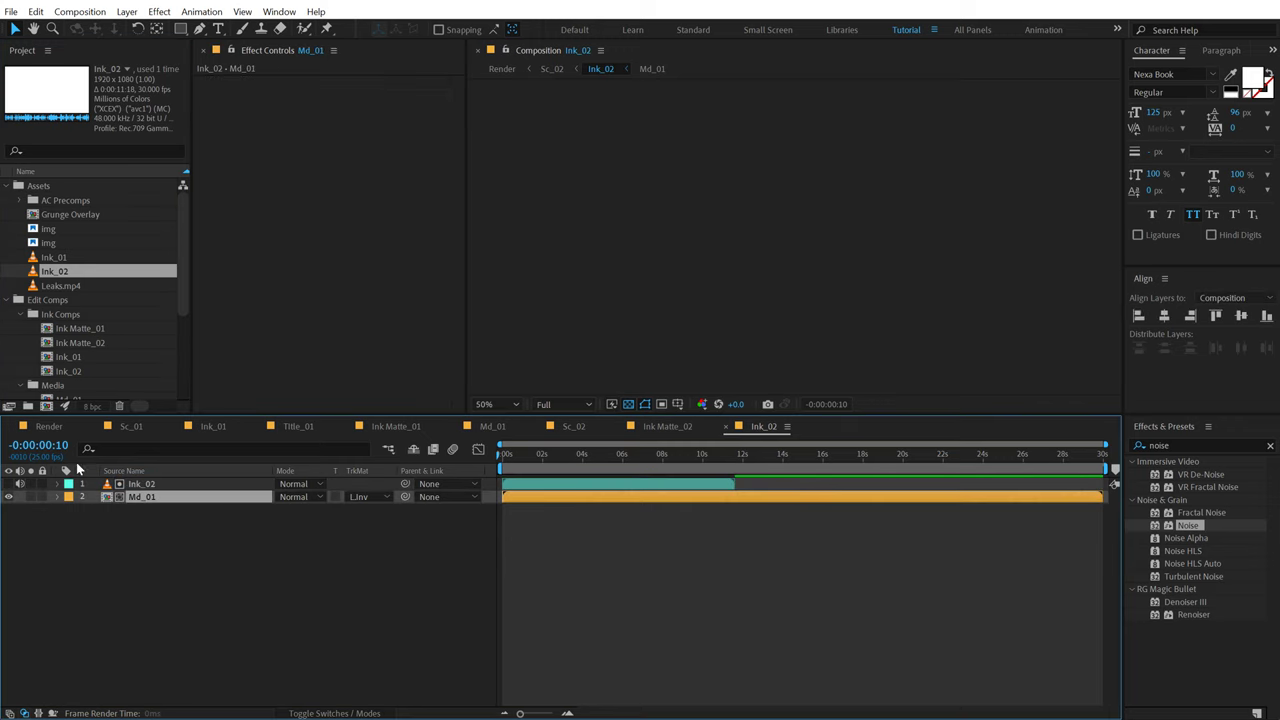
pyautogui.scroll(-4, 97, 270)
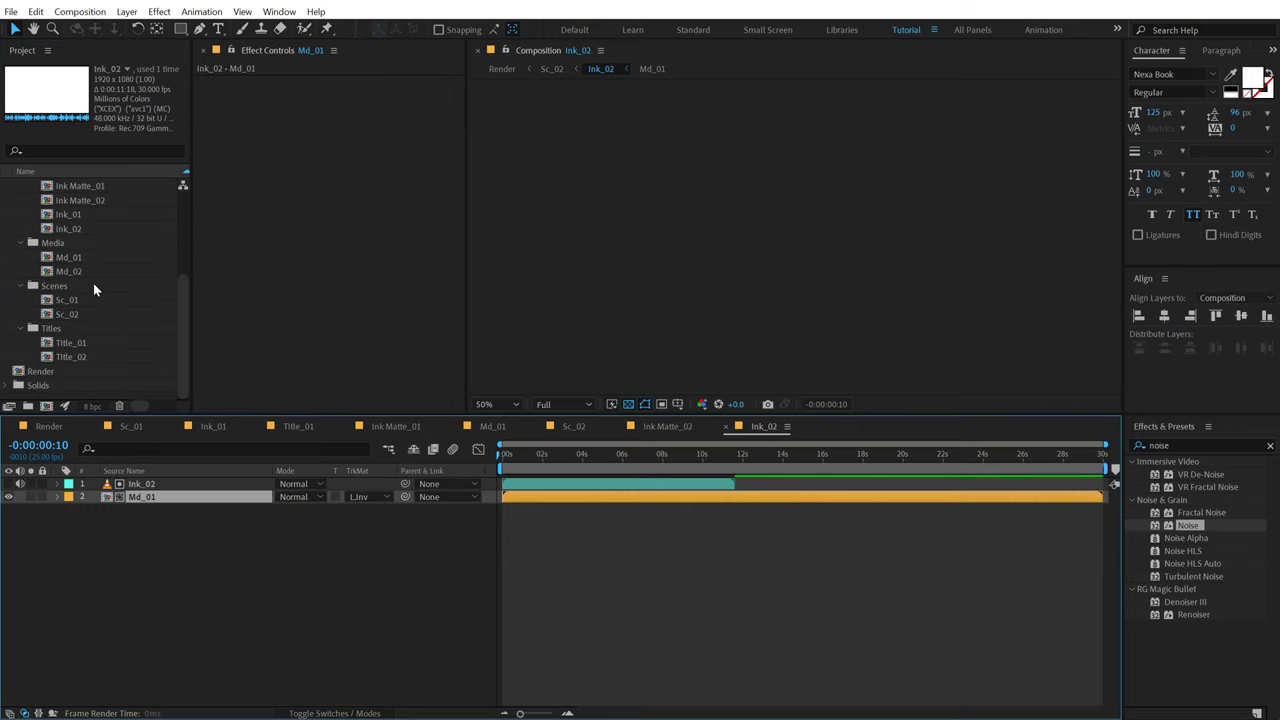
pyautogui.moveTo(68, 271); pyautogui.dragTo(150, 497)
pyautogui.doubleClick(160, 497)
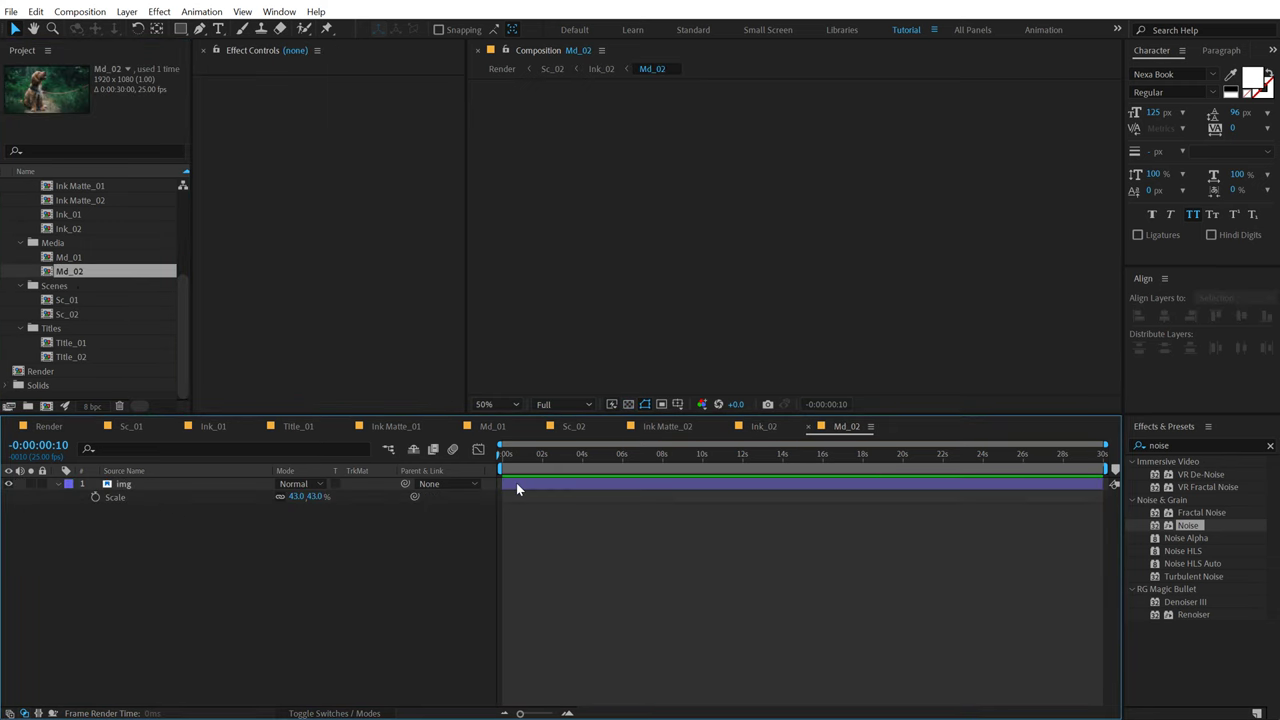
pyautogui.click(611, 485)
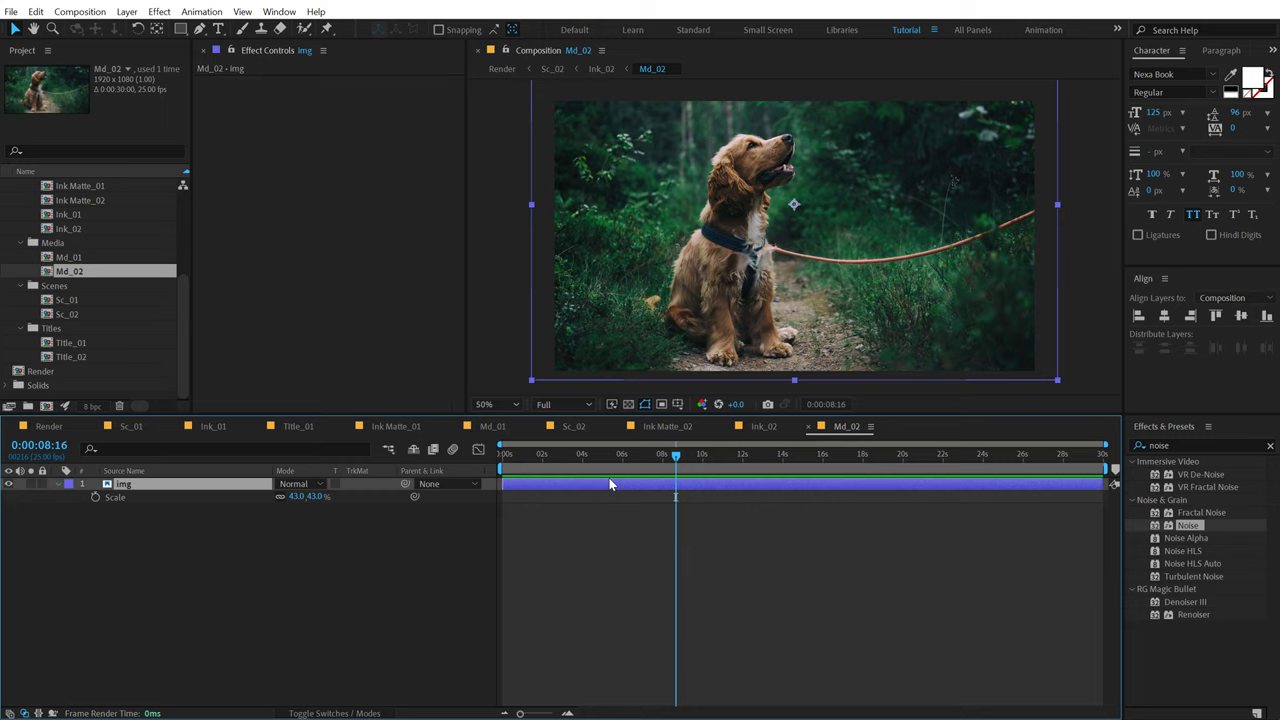
pyautogui.press('Delete')
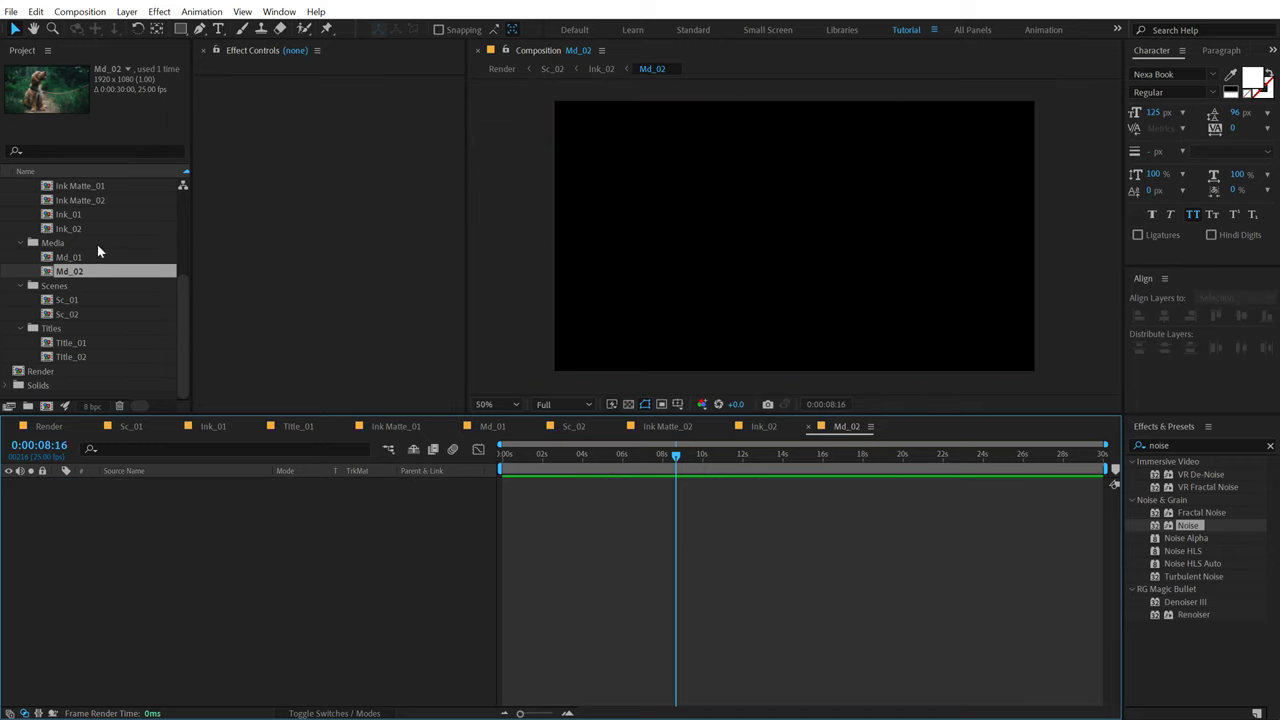
# Step: Place the elephant image in Md_02 at 58% scale, nudged up-left, then scrub the Sc_02 reveal
pyautogui.scroll(5, 100, 253)
pyautogui.click(54, 229)
pyautogui.click(47, 243)
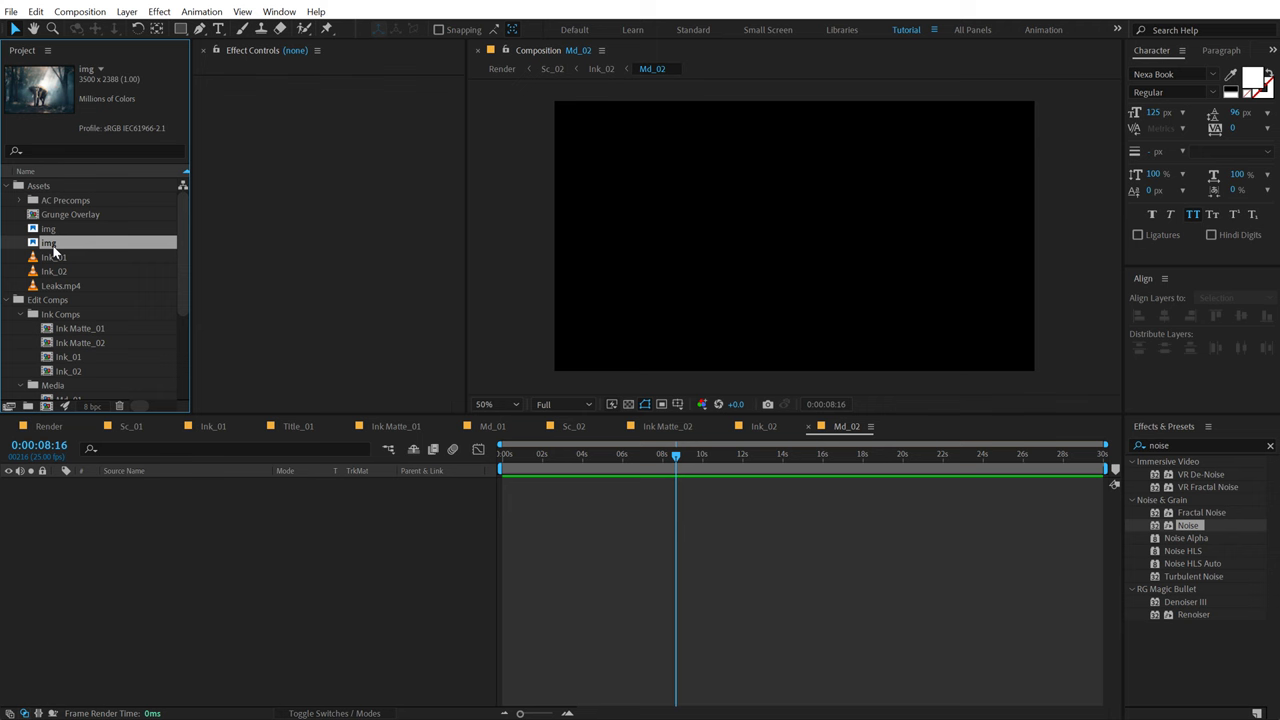
pyautogui.moveTo(54, 250); pyautogui.dragTo(154, 535)
pyautogui.moveTo(325, 502); pyautogui.dragTo(283, 502)
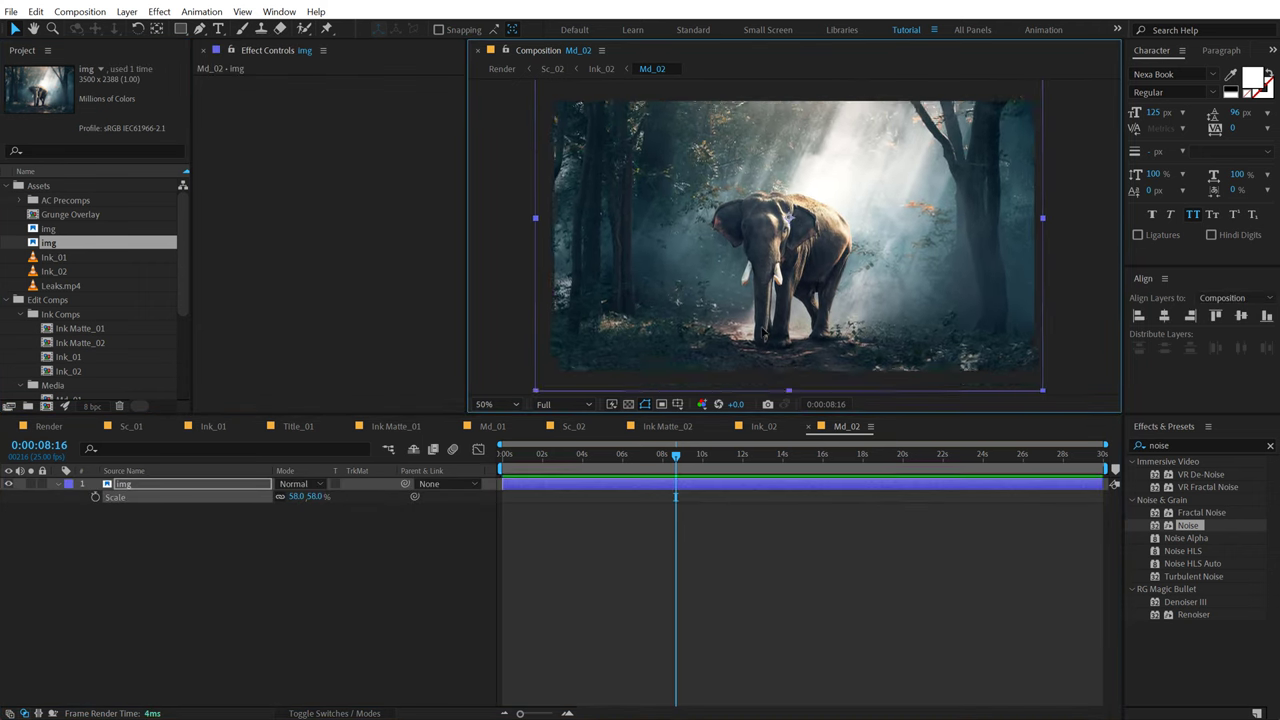
pyautogui.moveTo(762, 333); pyautogui.dragTo(758, 314)
pyautogui.click(325, 545)
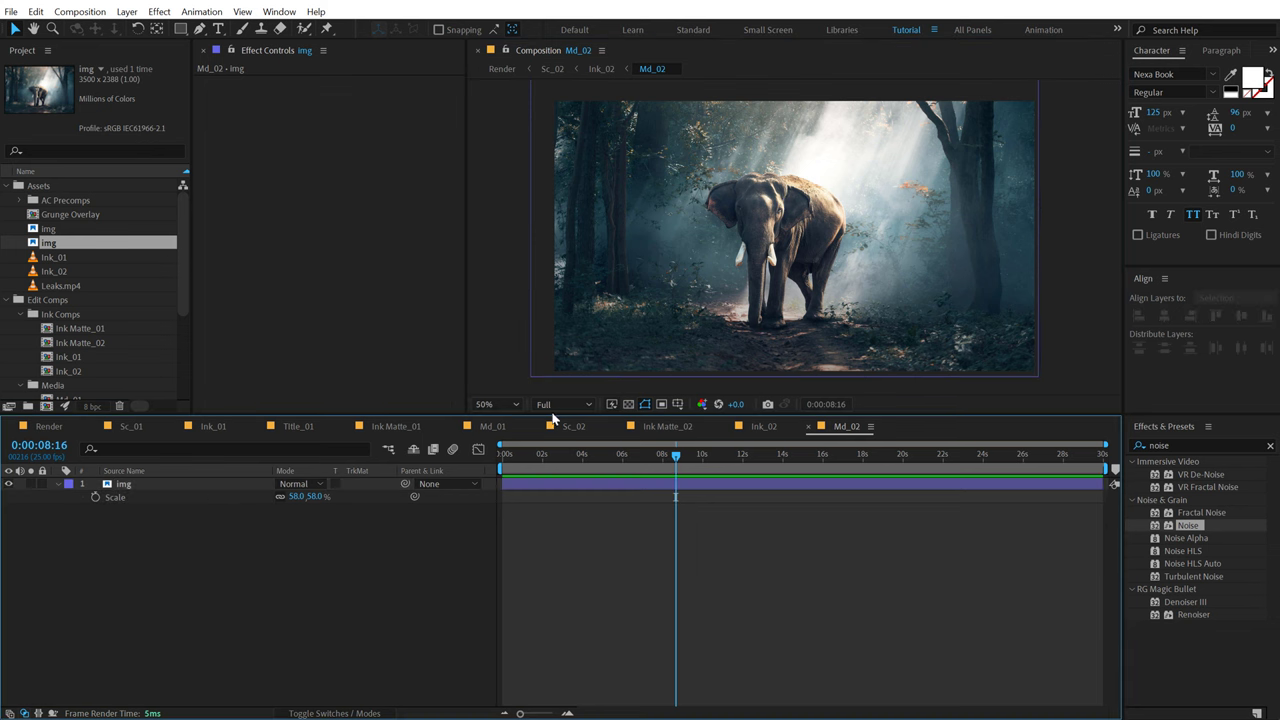
pyautogui.click(573, 427)
pyautogui.moveTo(527, 463)
pyautogui.mouseDown()
pyautogui.moveTo(649, 466)
pyautogui.moveTo(633, 464)
pyautogui.mouseUp()
# Step: Open Ink Matte_02 and reset the Ink_02 layer's rotation to 0°
pyautogui.click(162, 547)
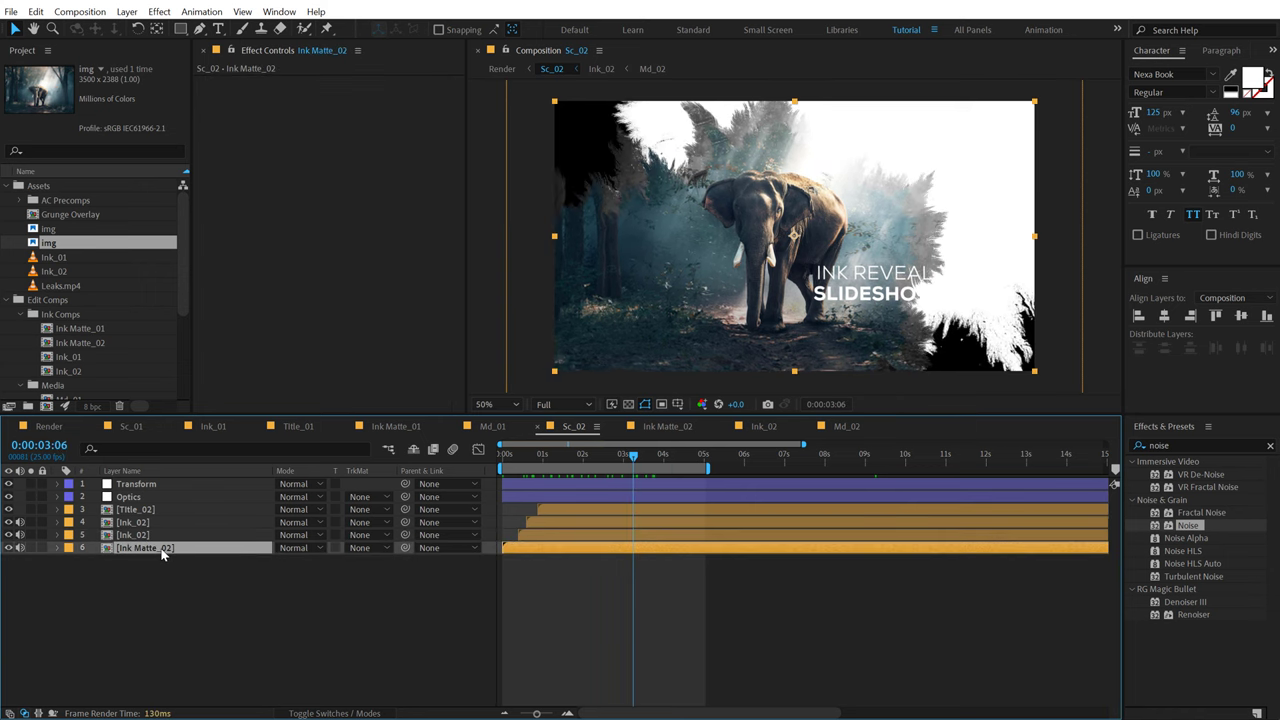
pyautogui.doubleClick(162, 549)
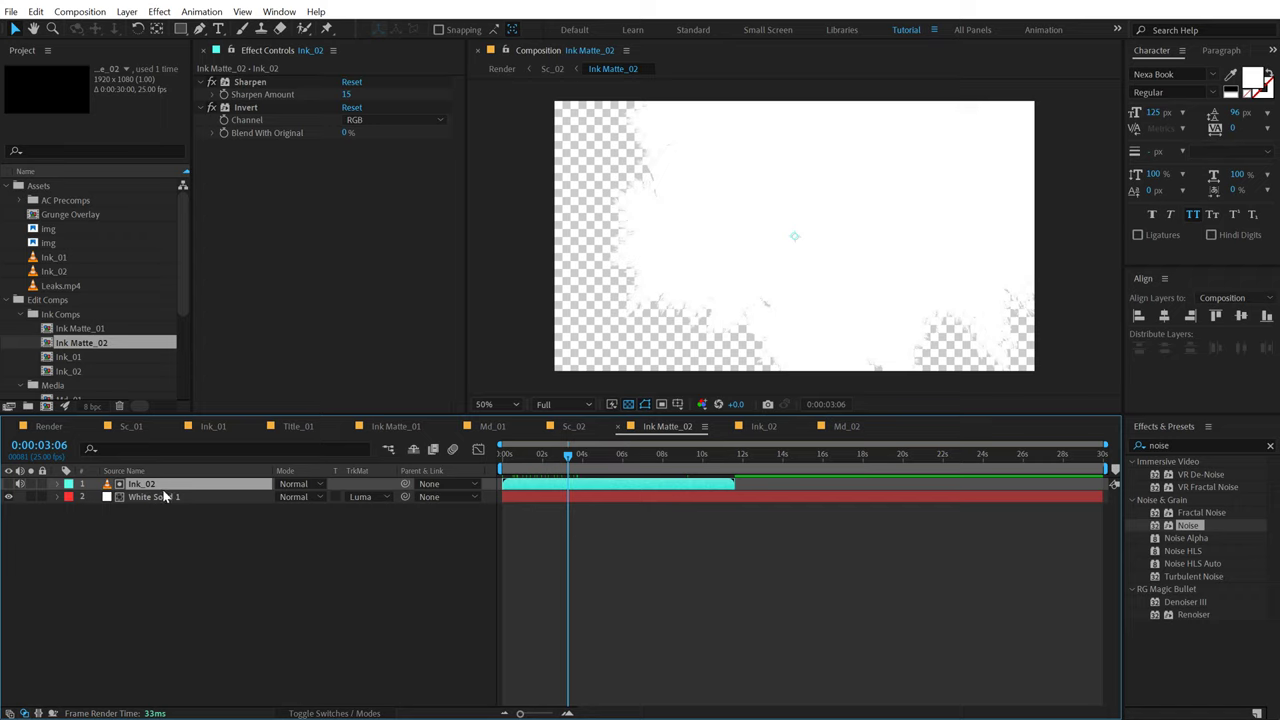
pyautogui.press('s')
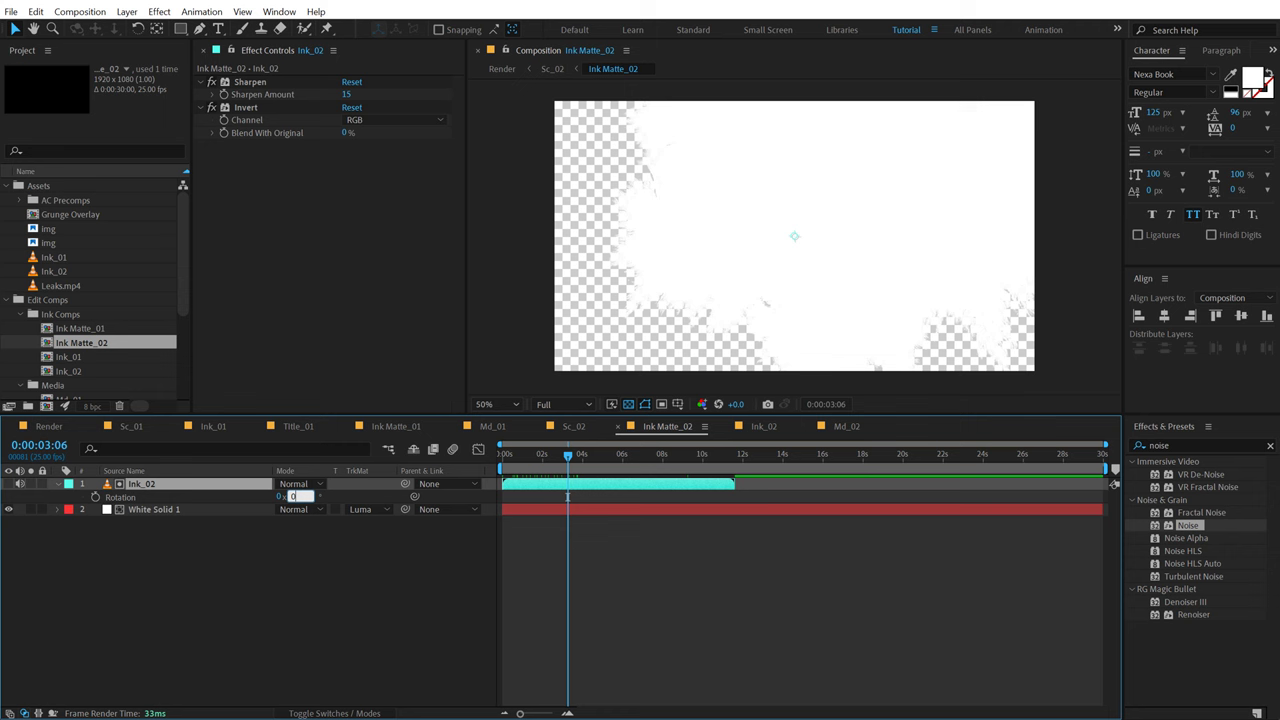
pyautogui.click(281, 550)
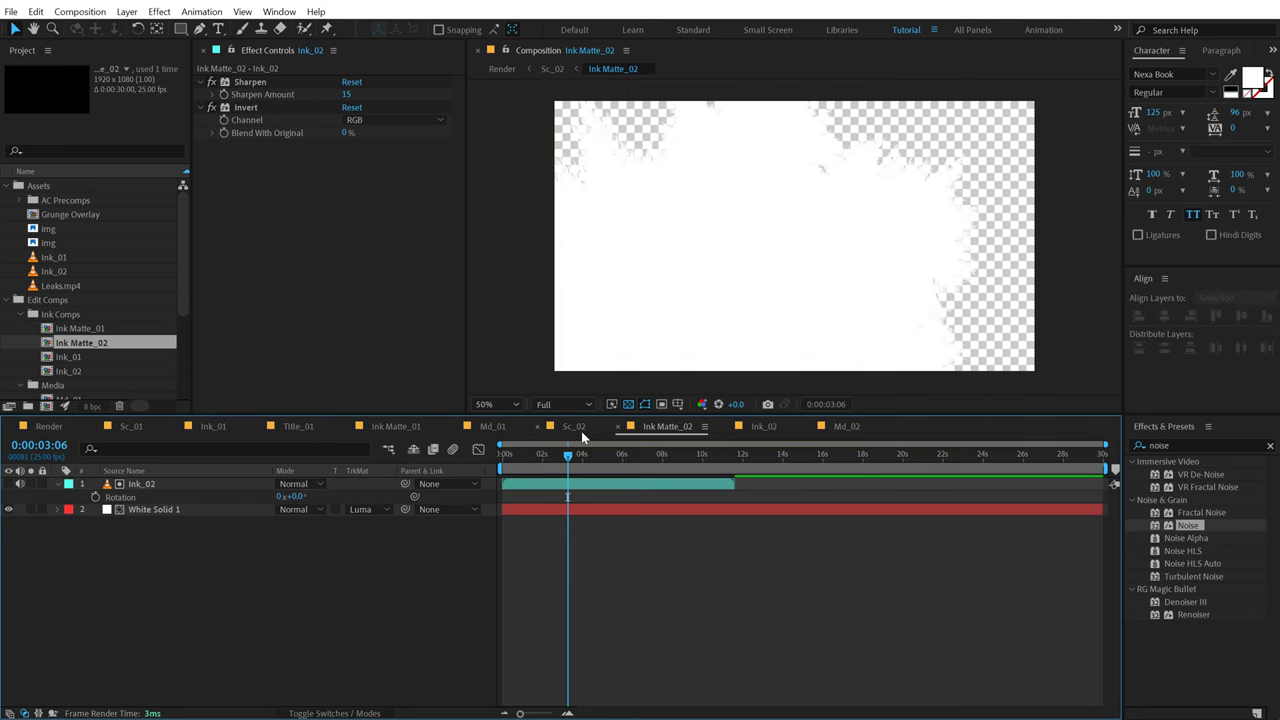
# Step: From Sc_02, open Title_02 and select the INK REVEAL text for editing
pyautogui.click(578, 427)
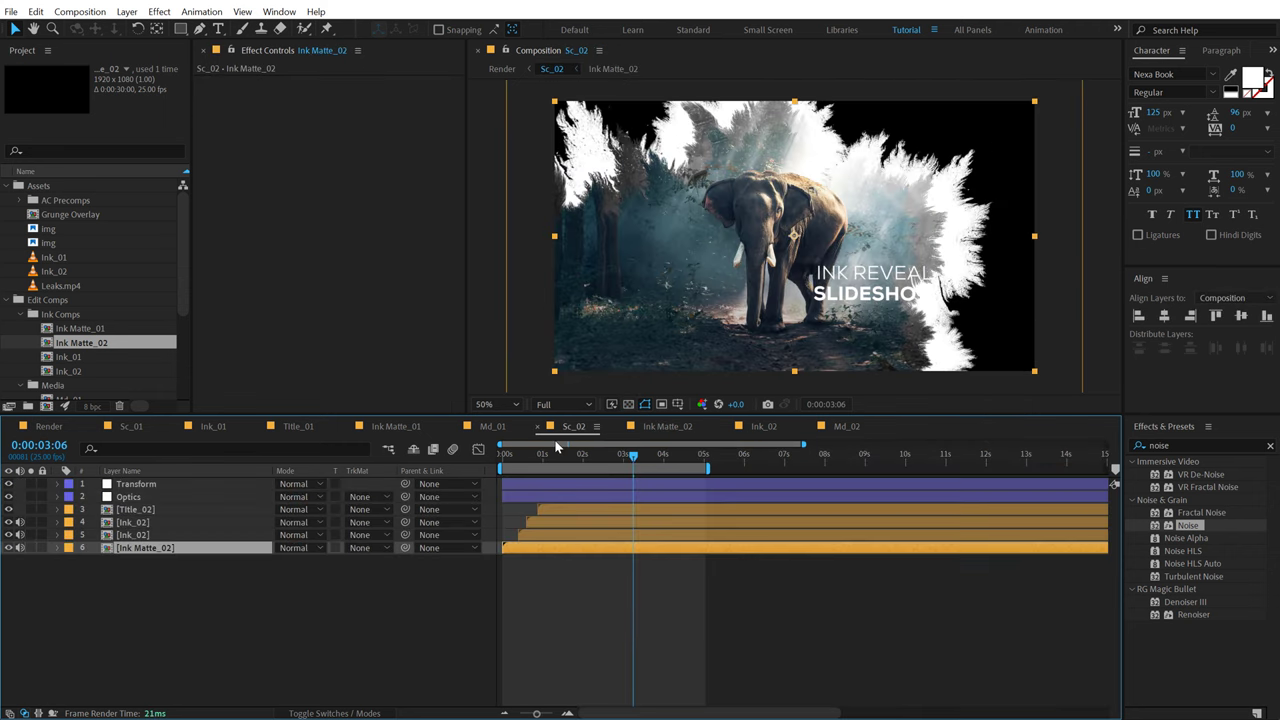
pyautogui.doubleClick(138, 510)
pyautogui.doubleClick(752, 222)
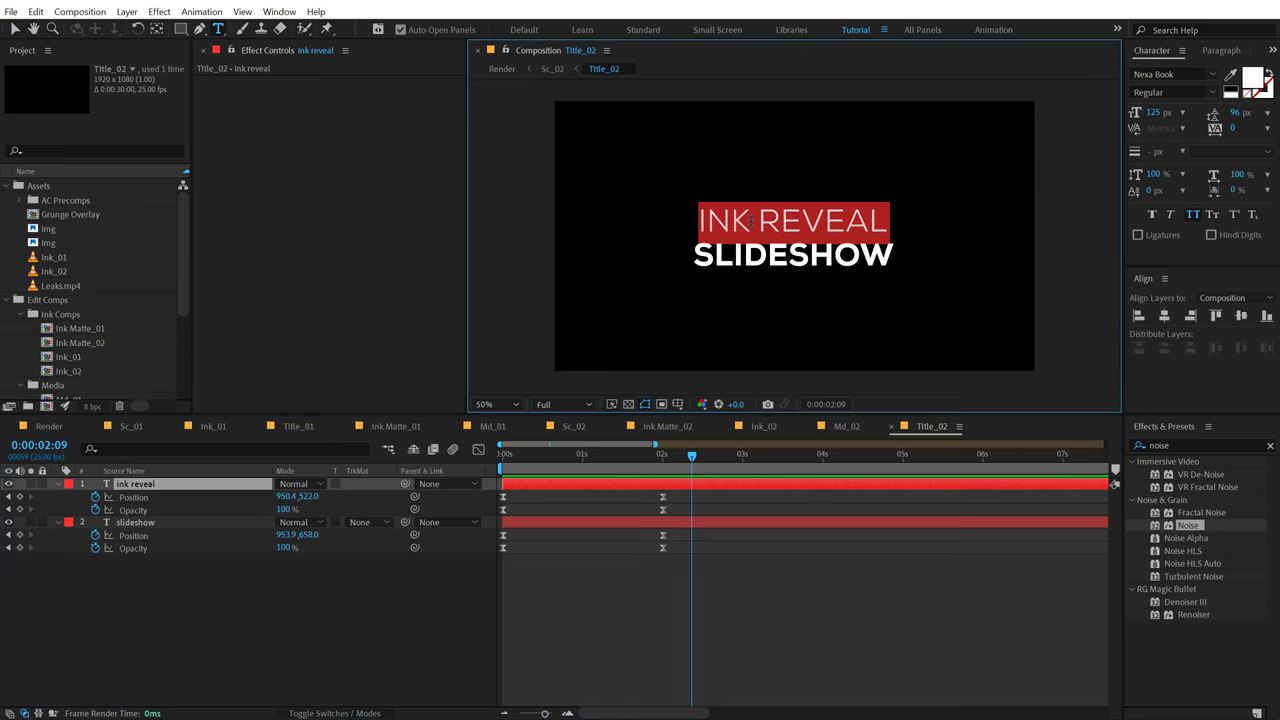
# Step: Retype the second title's lines as 'ELEGANT' and 'ANIMATIONS', then scrub the Render comp around 7 seconds
pyautogui.write('elegant')
pyautogui.doubleClick(135, 522)
pyautogui.write('animations')
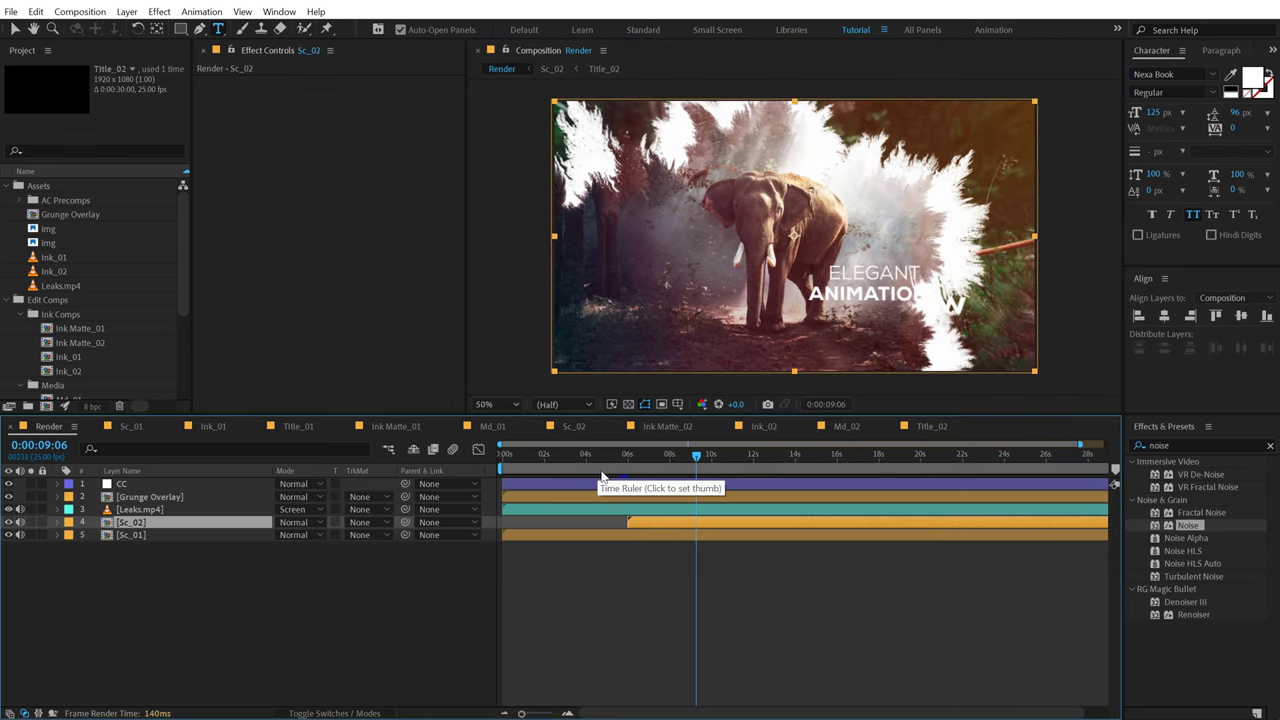
pyautogui.moveTo(628, 457)
pyautogui.mouseDown()
pyautogui.moveTo(789, 462)
pyautogui.moveTo(632, 469)
pyautogui.mouseUp()
# Step: Keyframe Sc_01's opacity from 100% at 8 seconds to 0% at 10 seconds
pyautogui.click(599, 535)
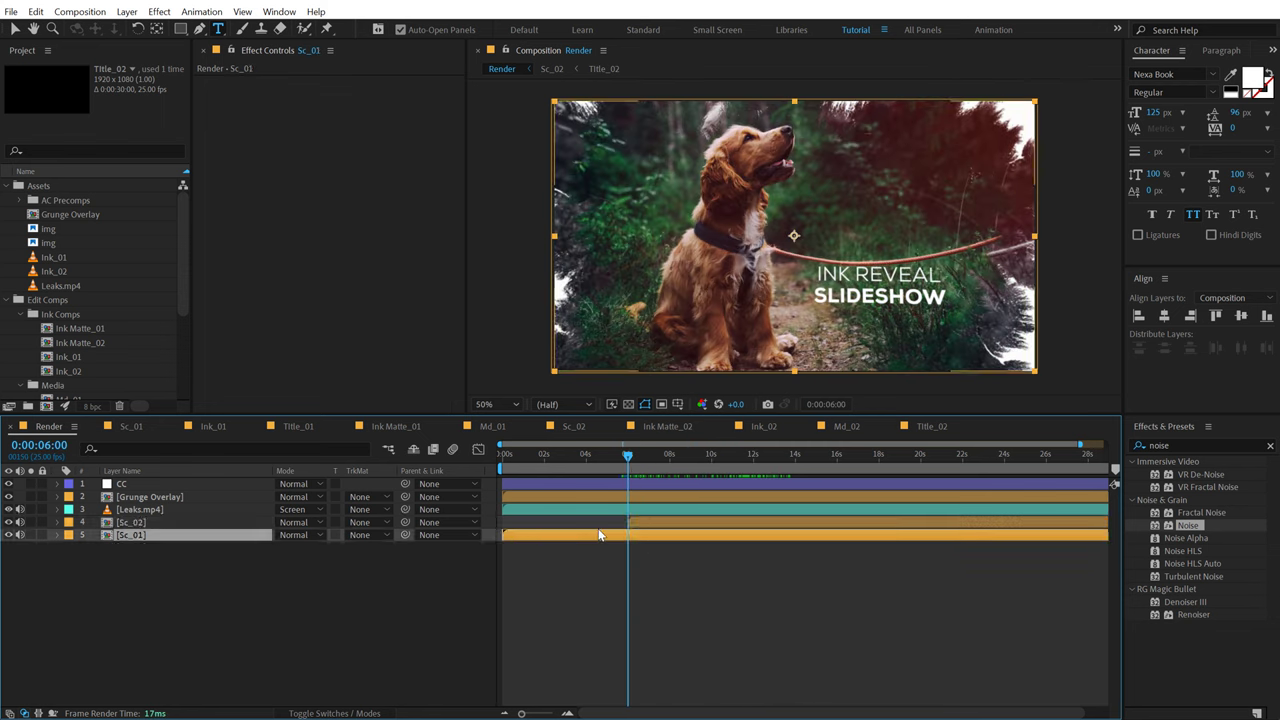
pyautogui.click(668, 460)
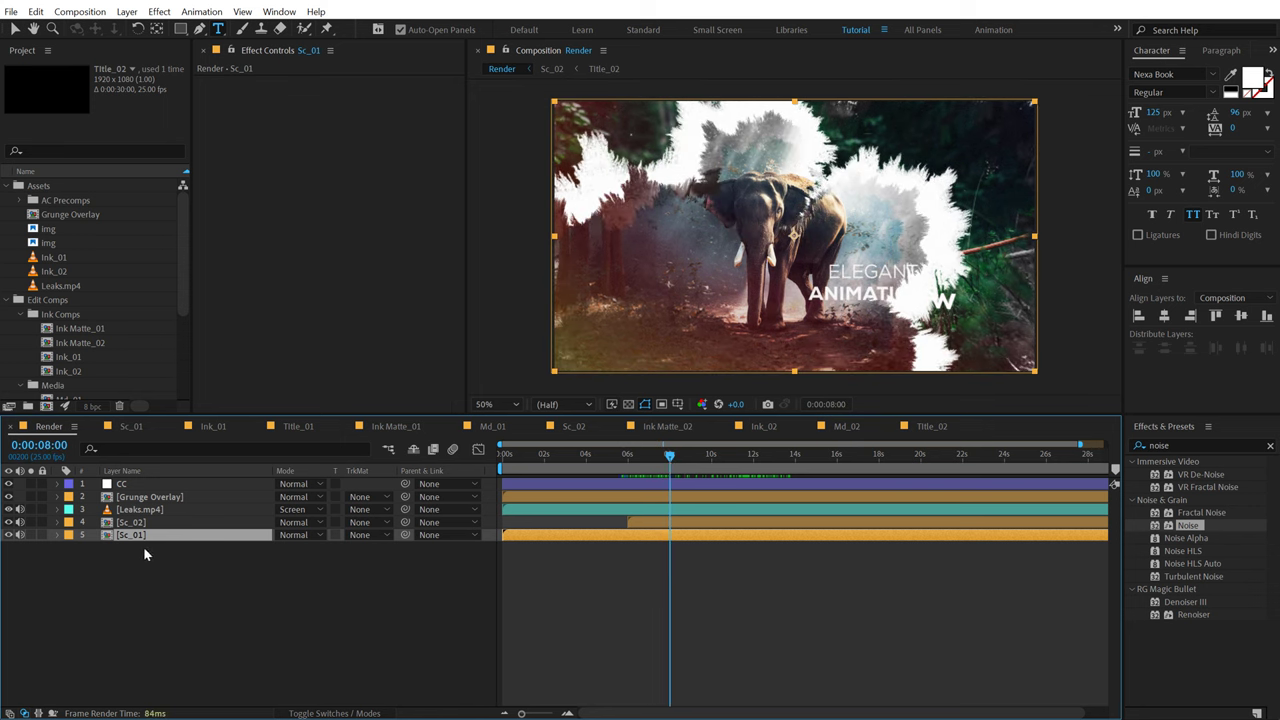
pyautogui.press('t')
pyautogui.click(95, 548)
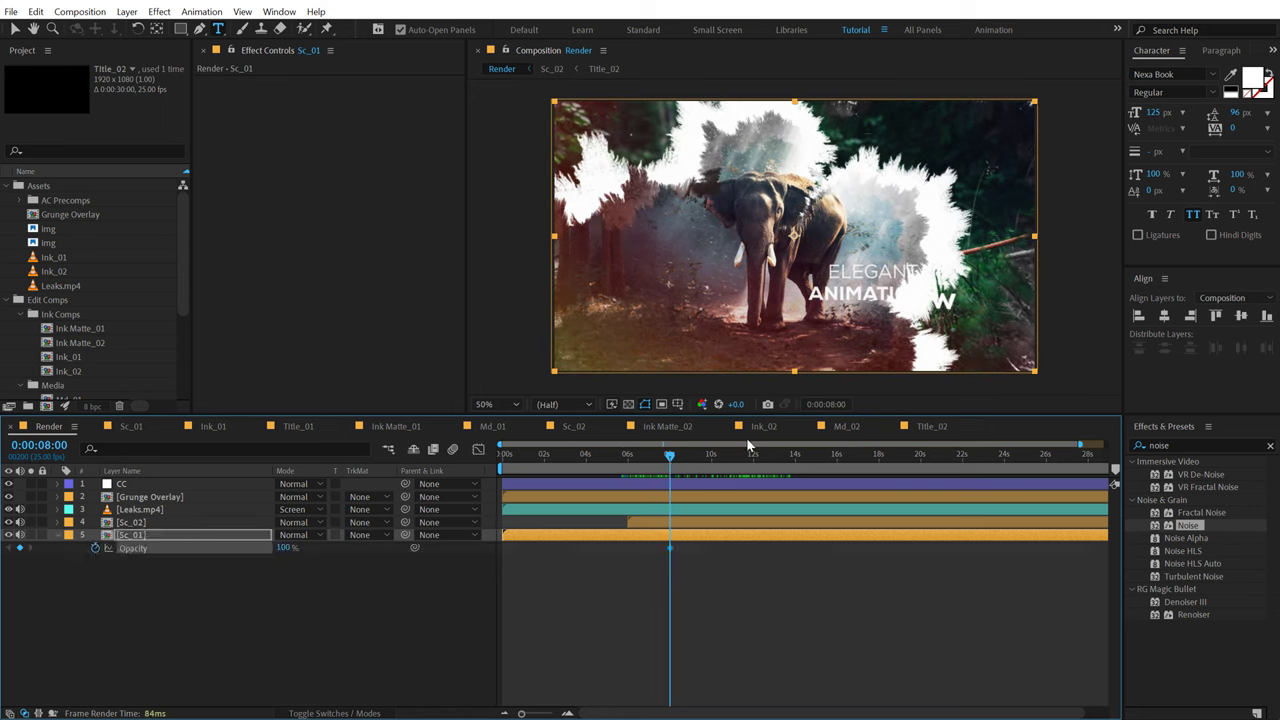
pyautogui.click(712, 460)
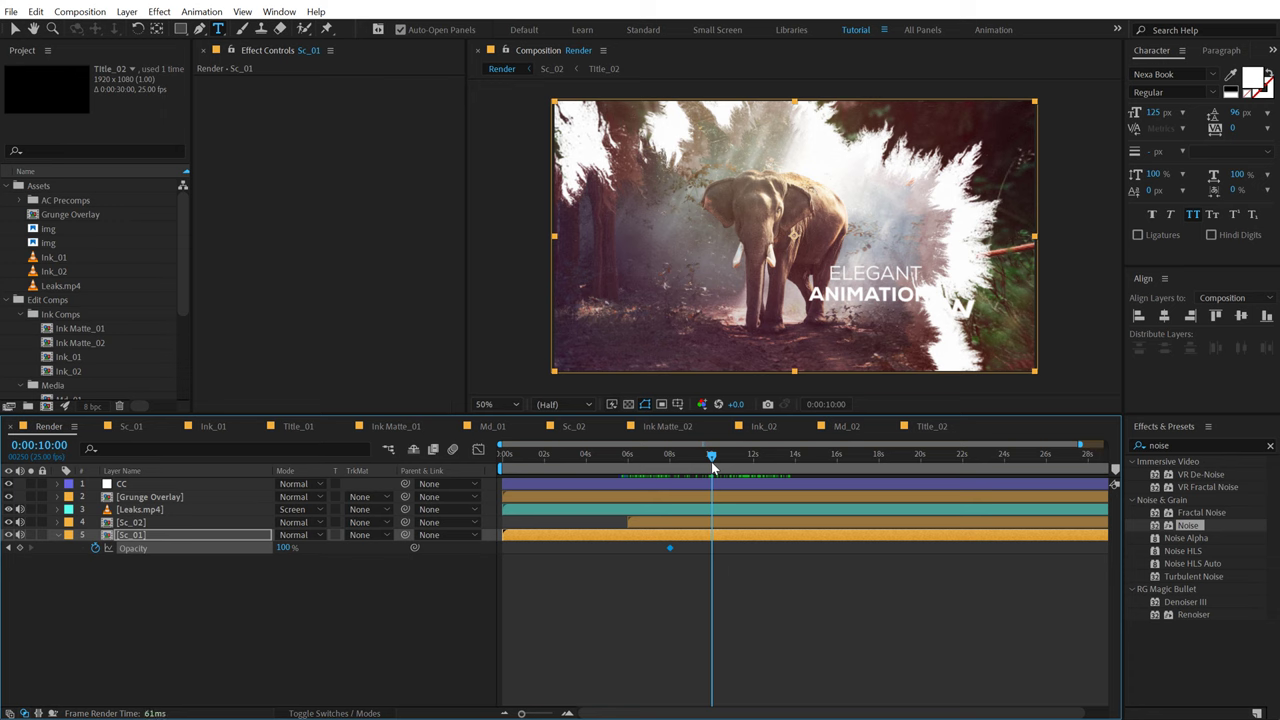
pyautogui.moveTo(285, 548); pyautogui.dragTo(68, 572)
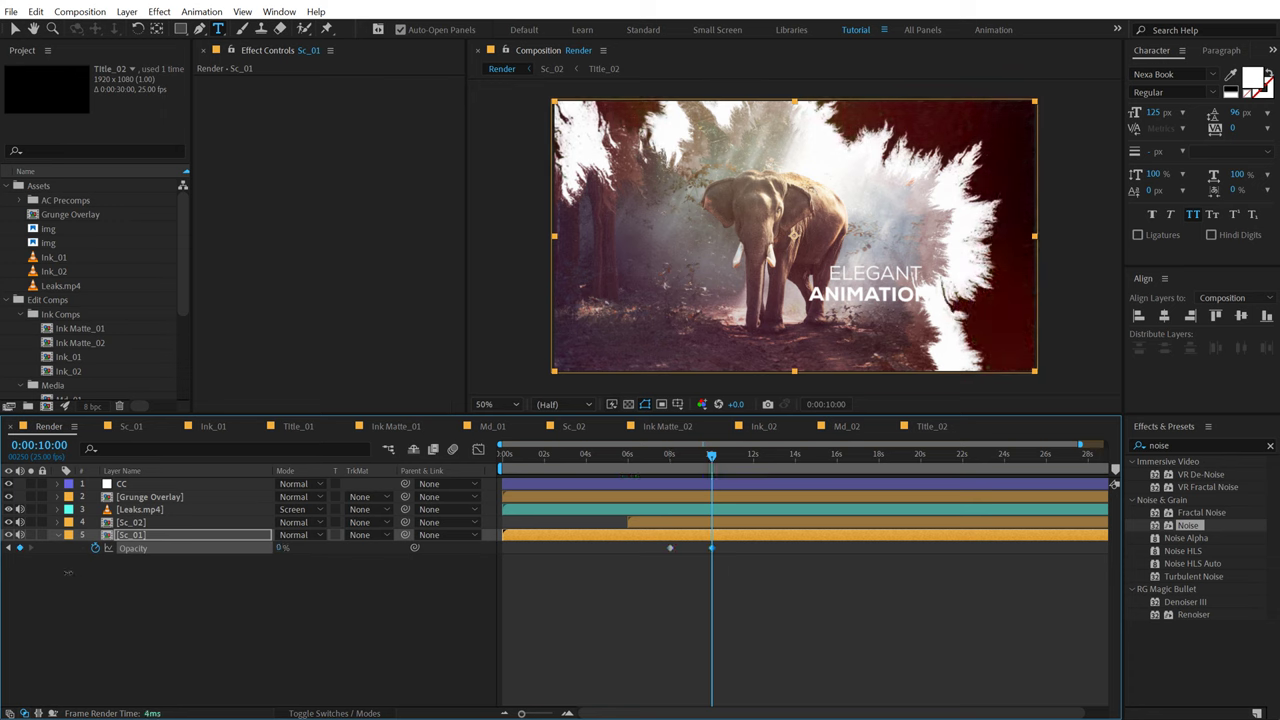
# Step: Preview the crossfade from about 6 seconds, then open the Sc_02 scene comp
pyautogui.moveTo(745, 573); pyautogui.dragTo(660, 538)
pyautogui.click(629, 456)
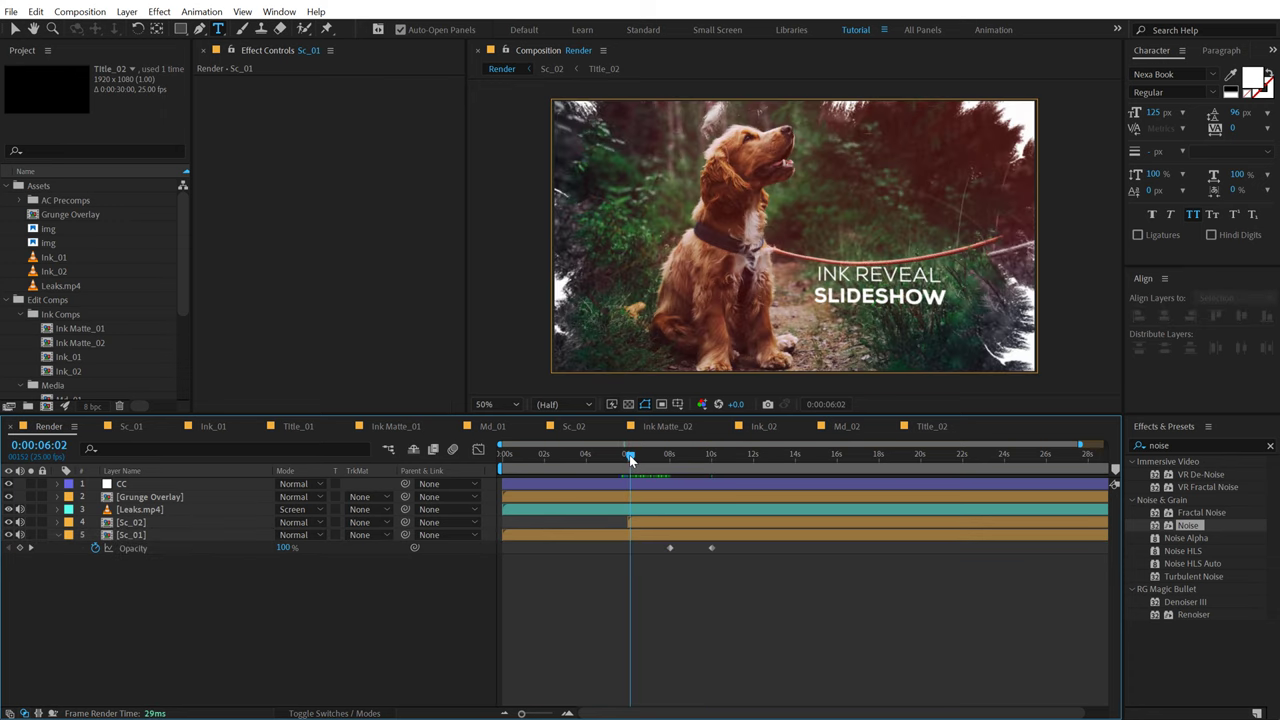
pyautogui.press('space')
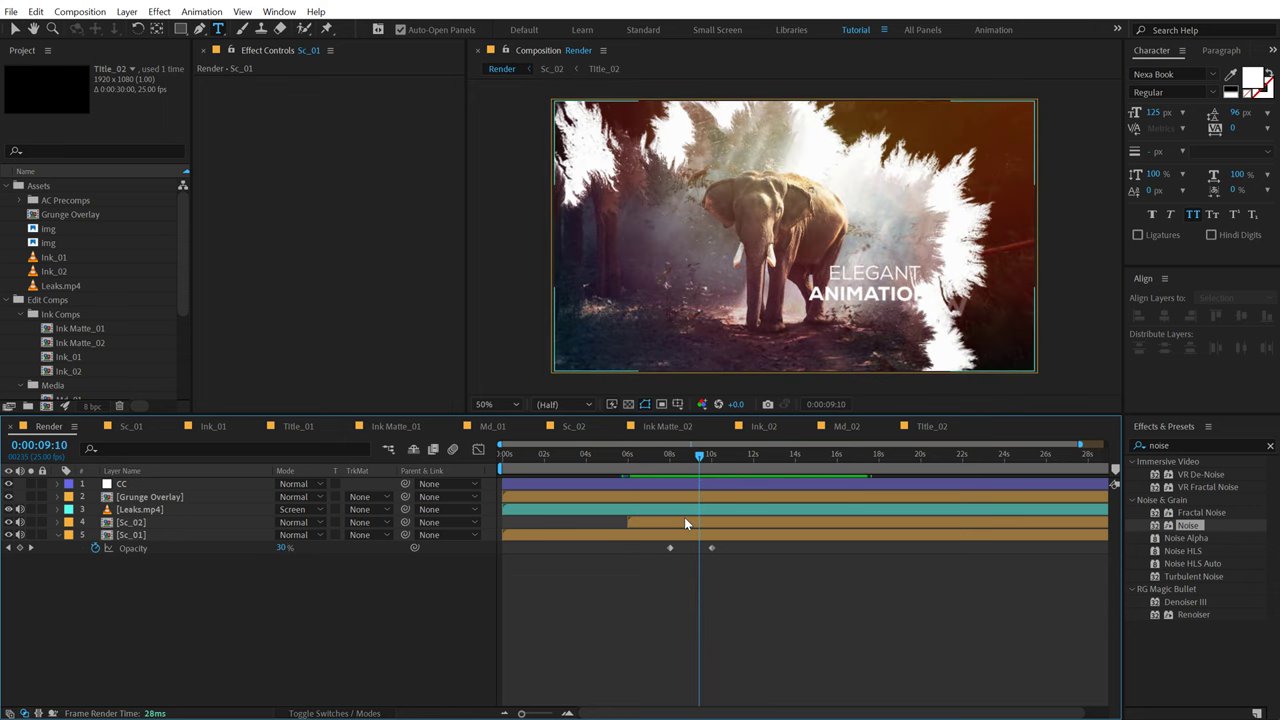
pyautogui.doubleClick(670, 521)
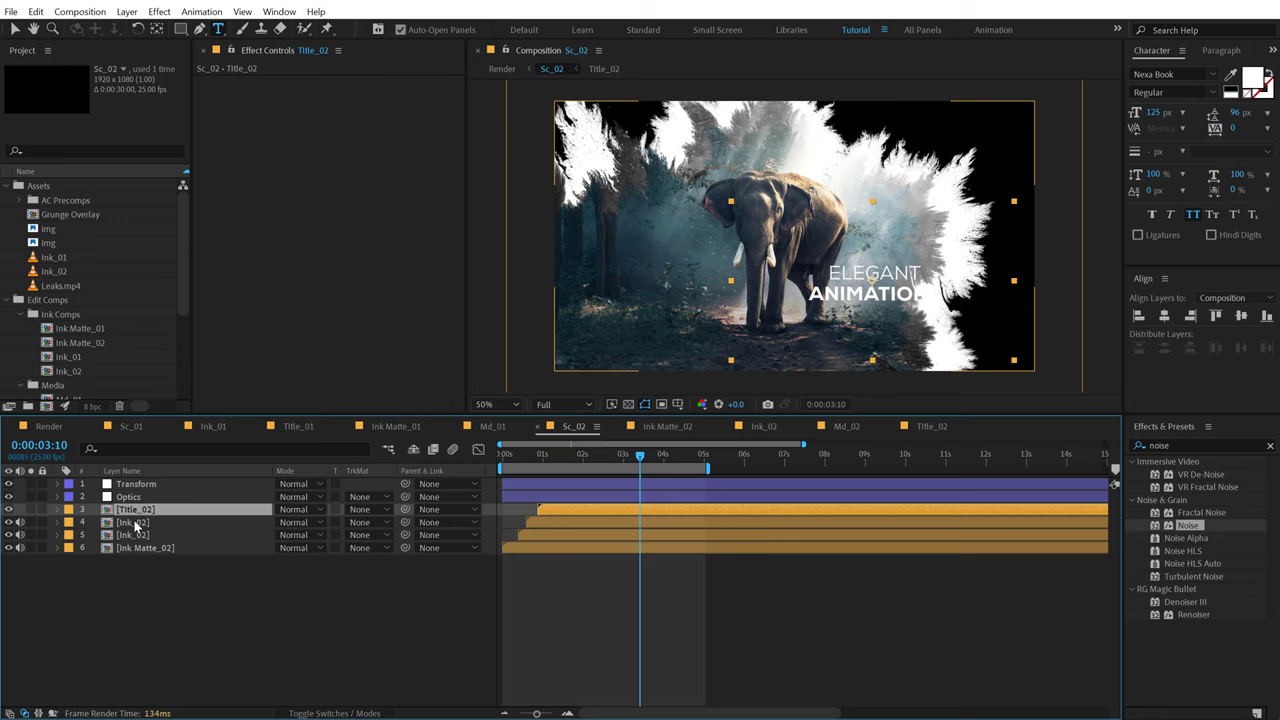
# Step: Shift the ELEGANT ANIMATIONS title left, scale Ink_02 to 178%, and scrub the Render comp near 7 seconds
pyautogui.press('v')
pyautogui.moveTo(873, 290); pyautogui.dragTo(663, 301)
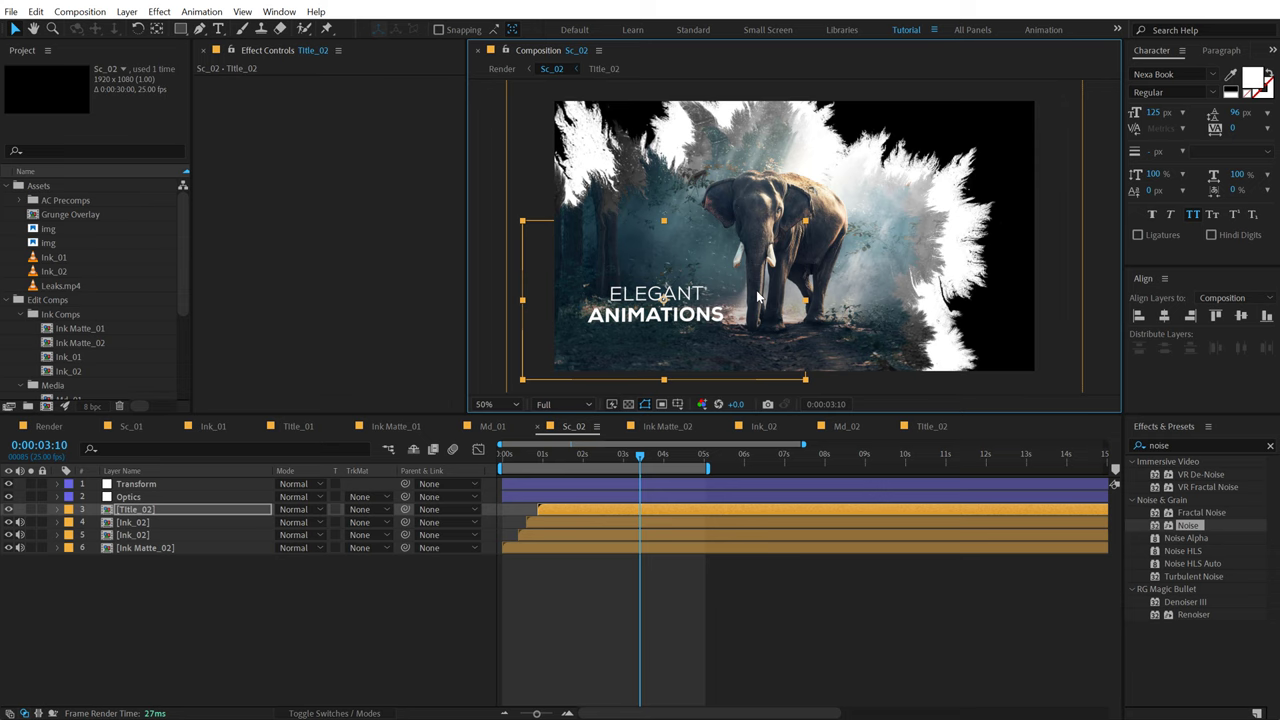
pyautogui.doubleClick(145, 547)
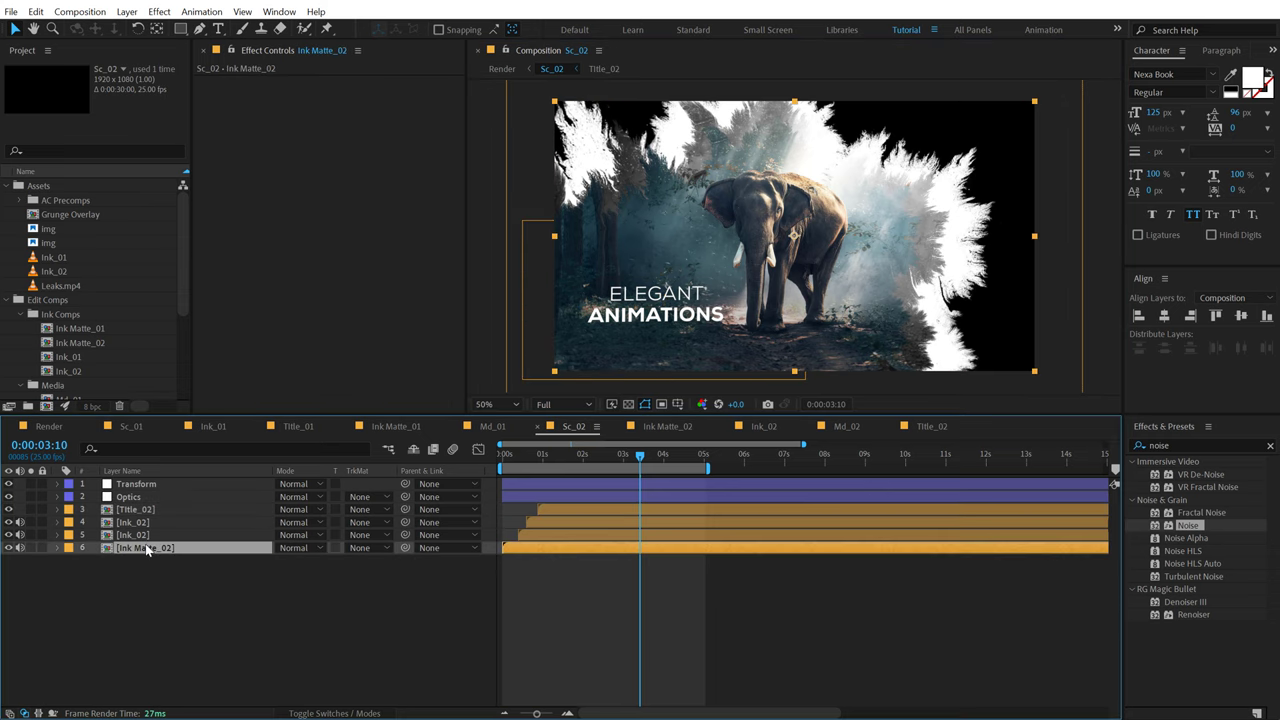
pyautogui.click(135, 484)
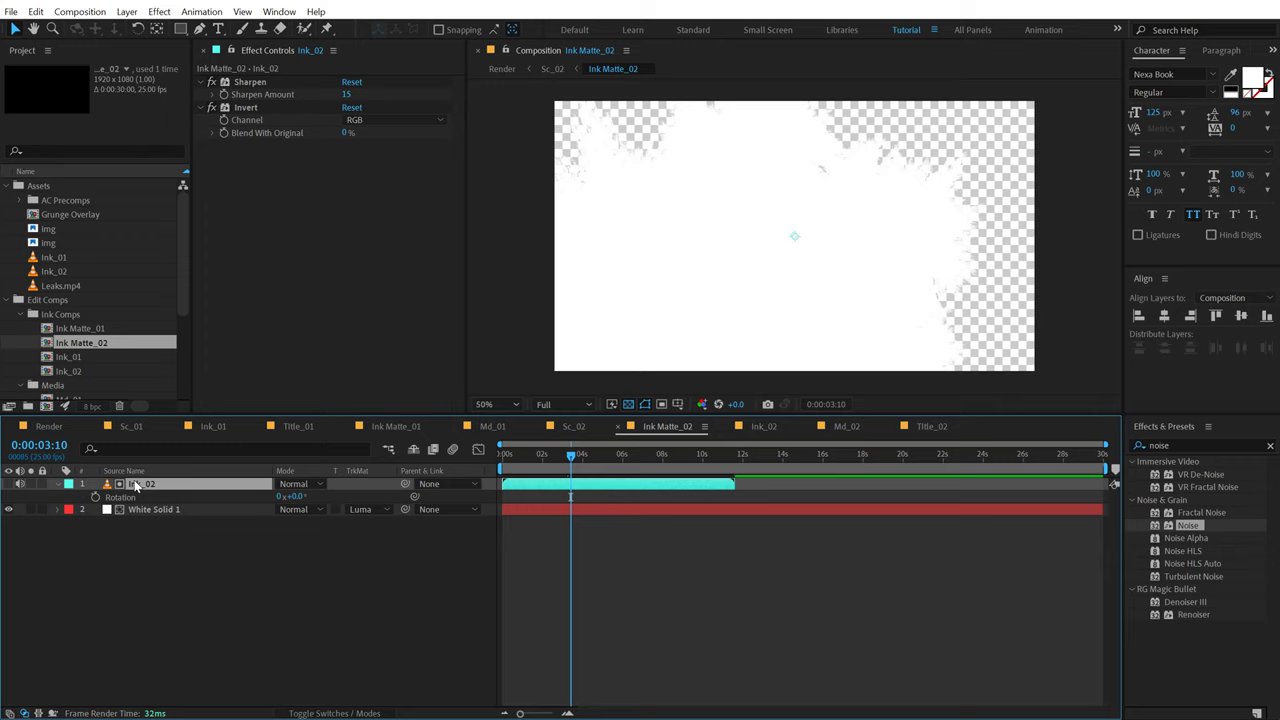
pyautogui.moveTo(323, 502)
pyautogui.mouseDown()
pyautogui.moveTo(640, 329)
pyautogui.moveTo(695, 285)
pyautogui.mouseUp()
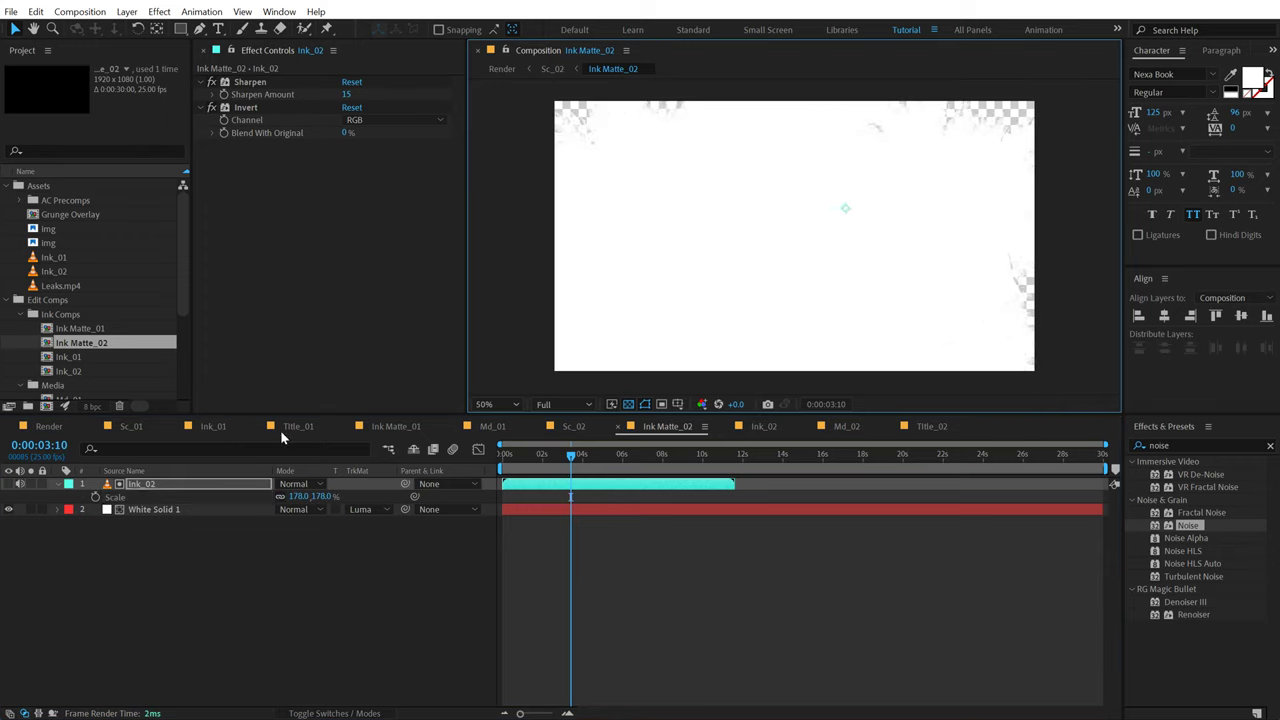
pyautogui.click(56, 427)
pyautogui.moveTo(640, 455); pyautogui.dragTo(754, 472)
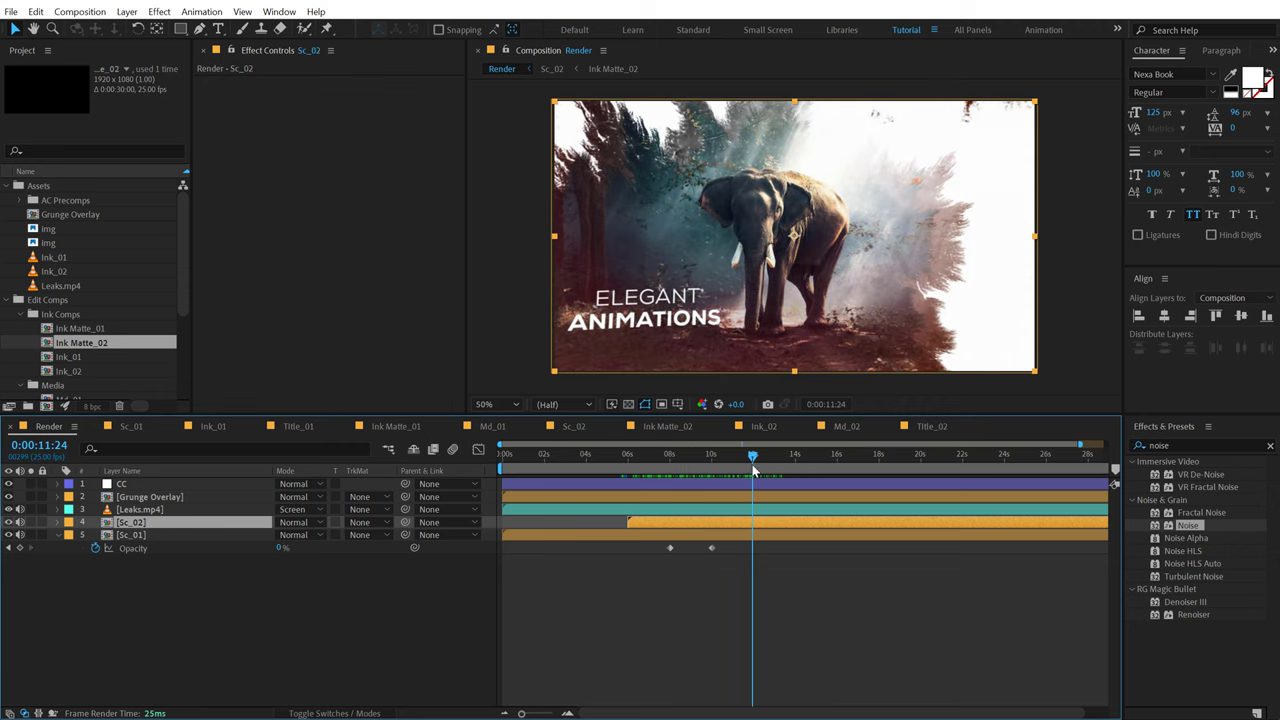
pyautogui.click(333, 648)
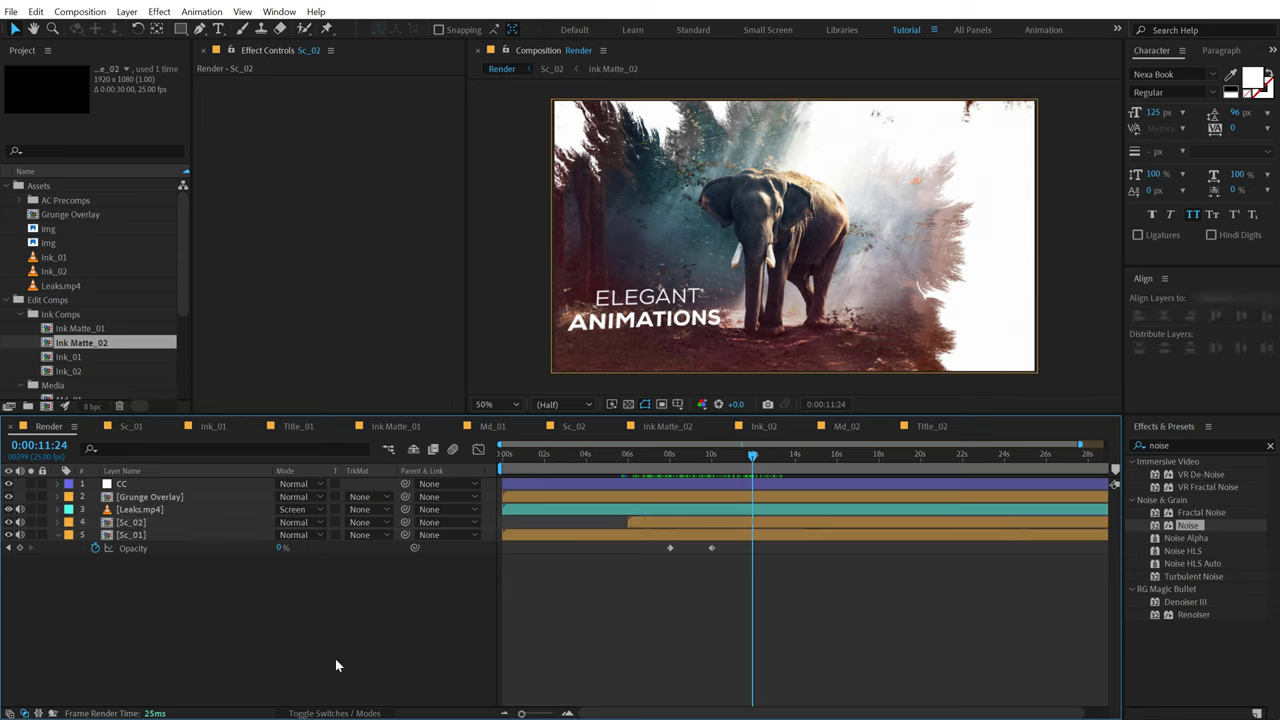
pyautogui.moveTo(617, 477)
pyautogui.mouseDown()
pyautogui.moveTo(586, 464)
pyautogui.moveTo(369, 479)
pyautogui.mouseUp()
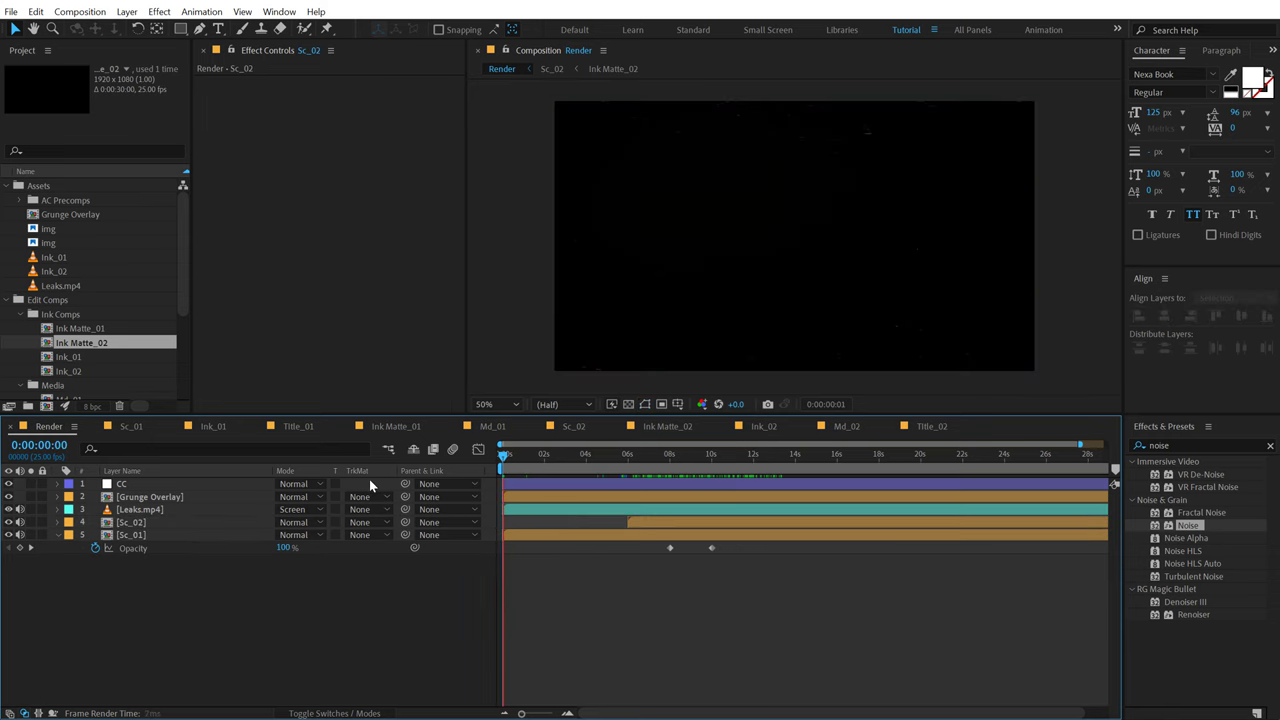
pyautogui.press('space')
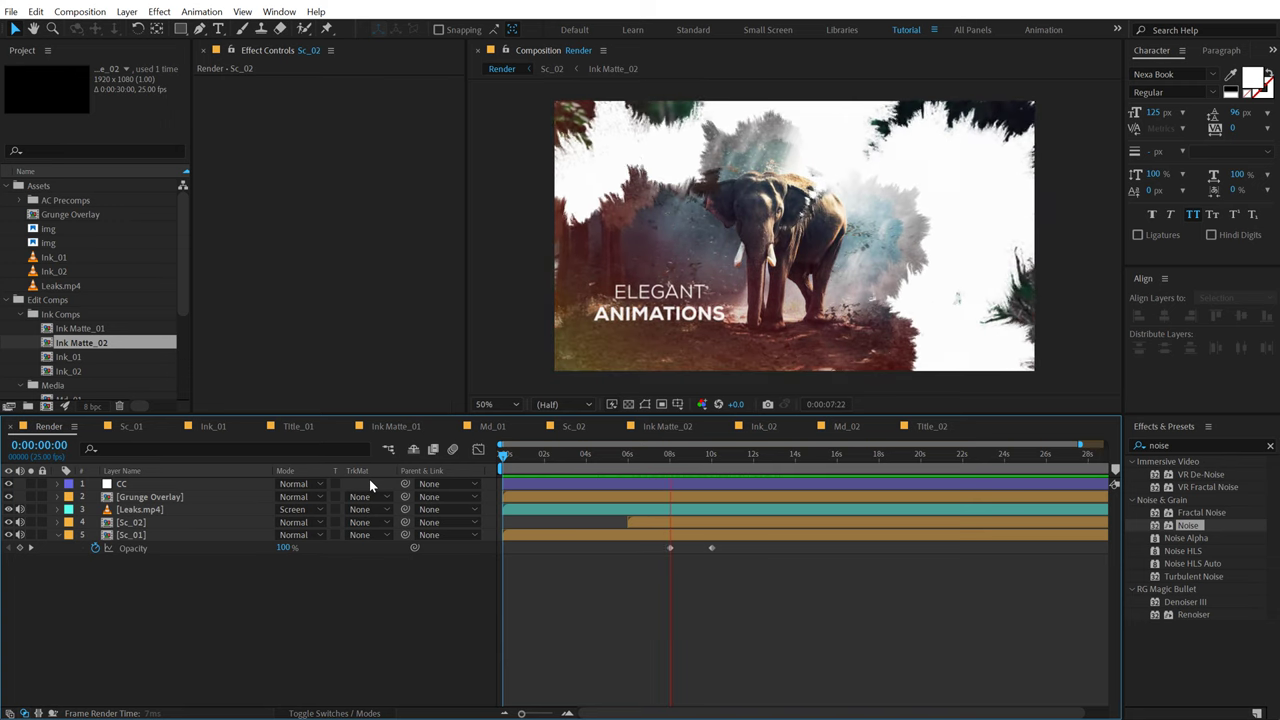
pyautogui.click(725, 458)
pyautogui.press('space')
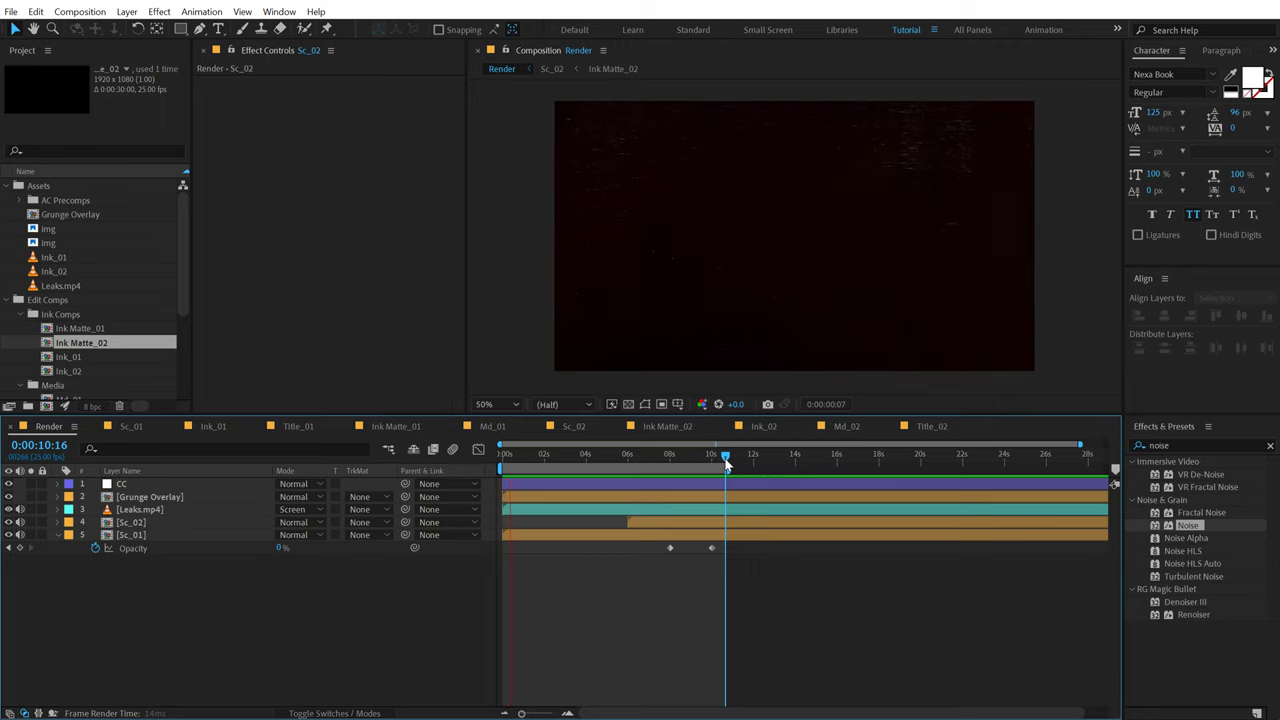